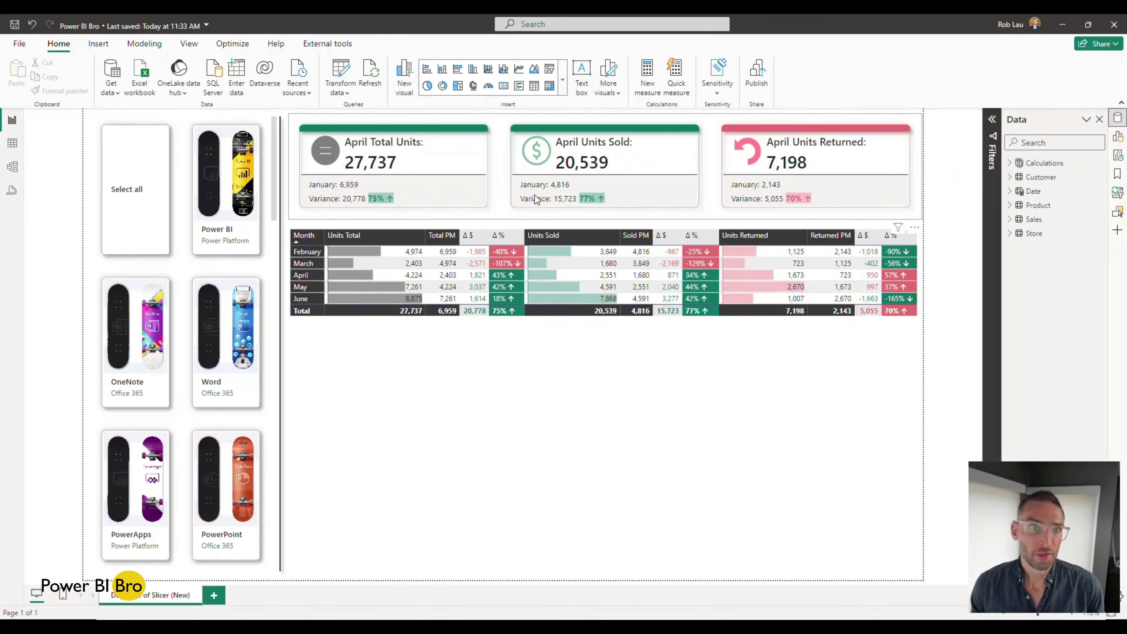
Insert a table visual in the blank area of the report, add Month Name from Date, and expand the Units Total measures
click(534, 85)
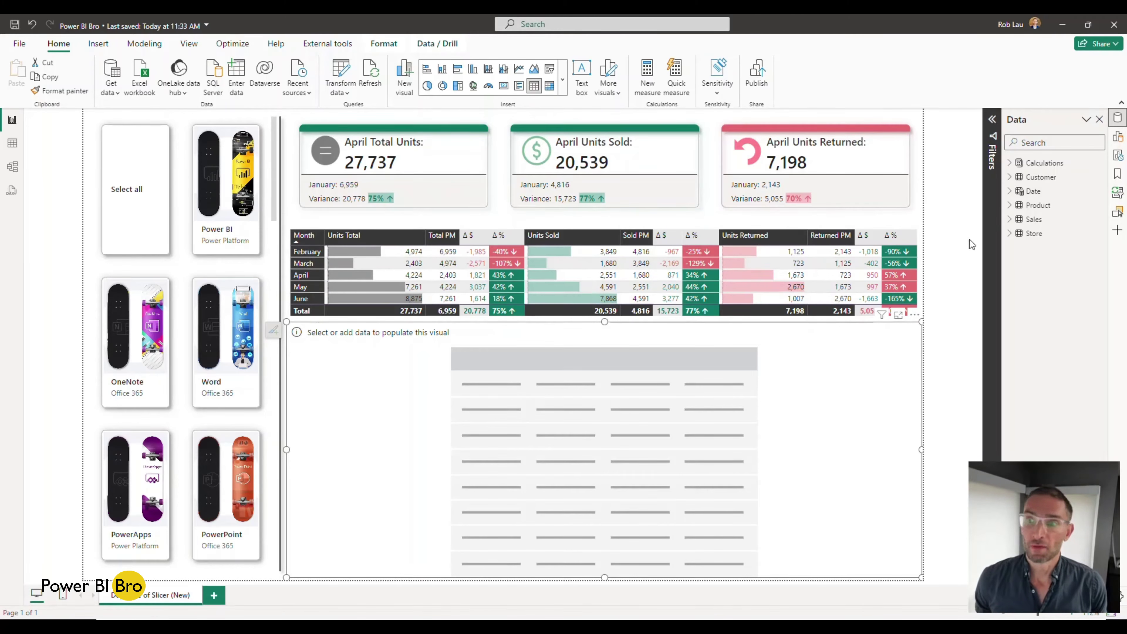
click(1011, 192)
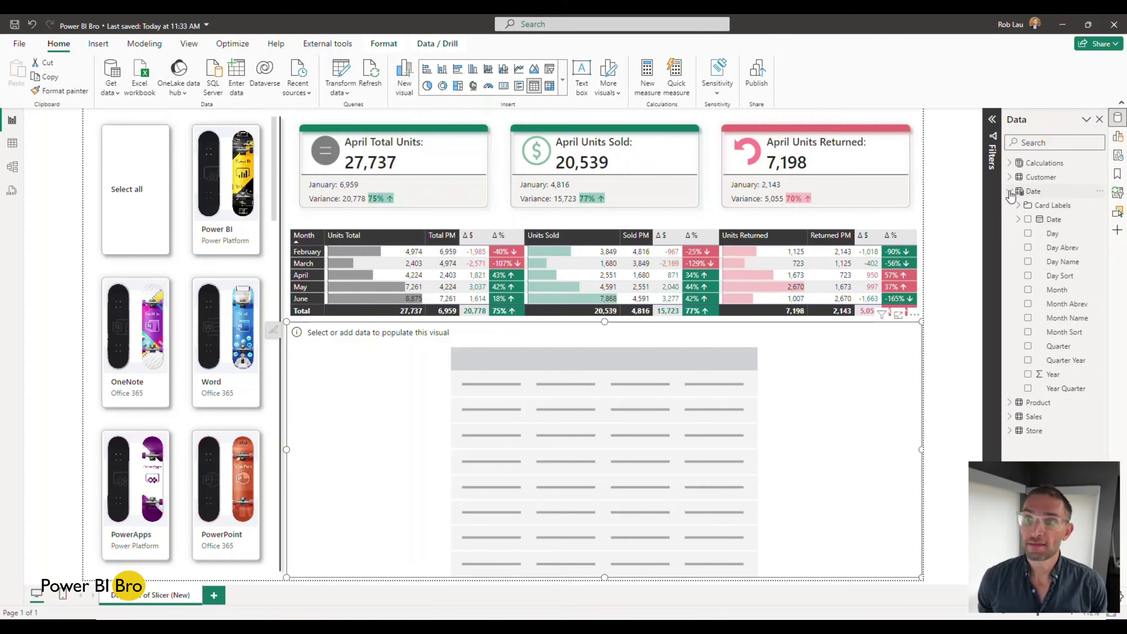
click(1028, 319)
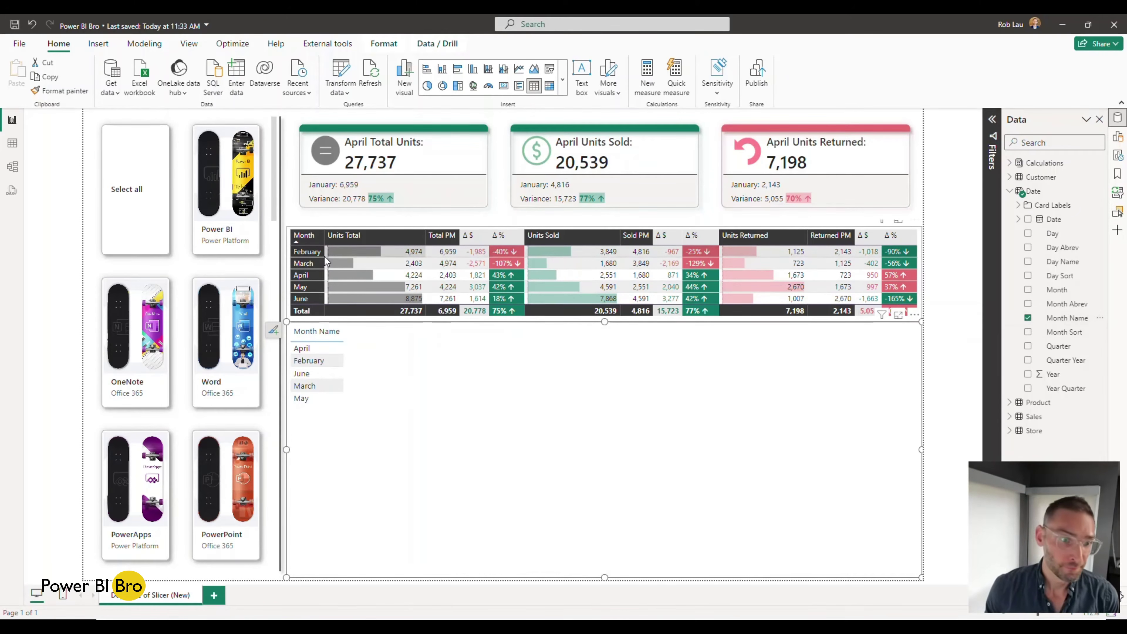
click(1010, 164)
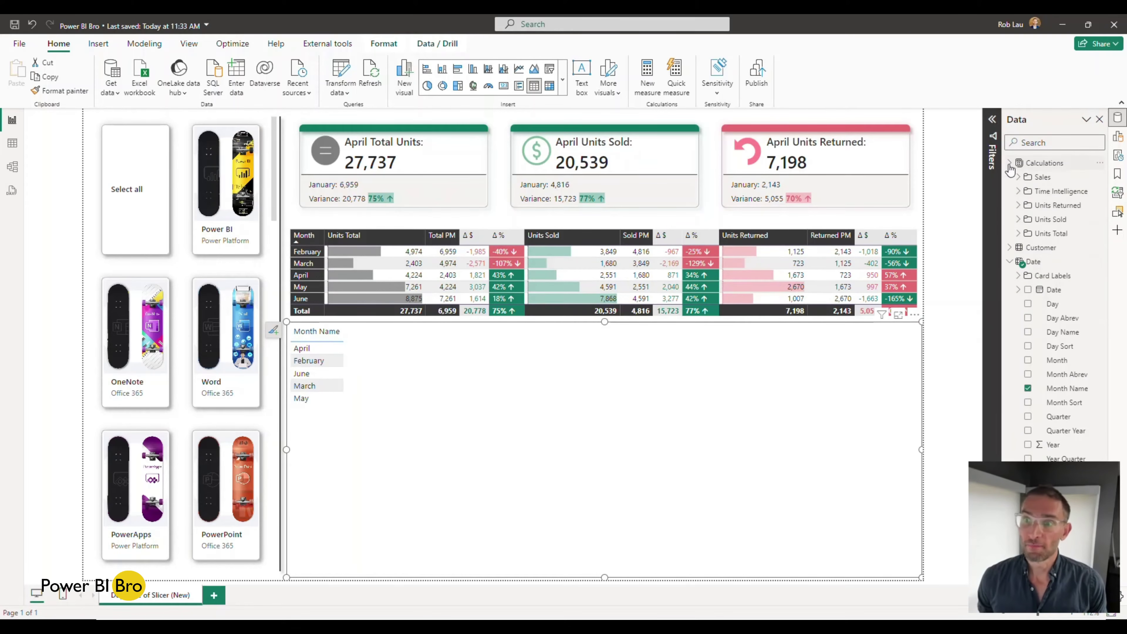
click(1019, 234)
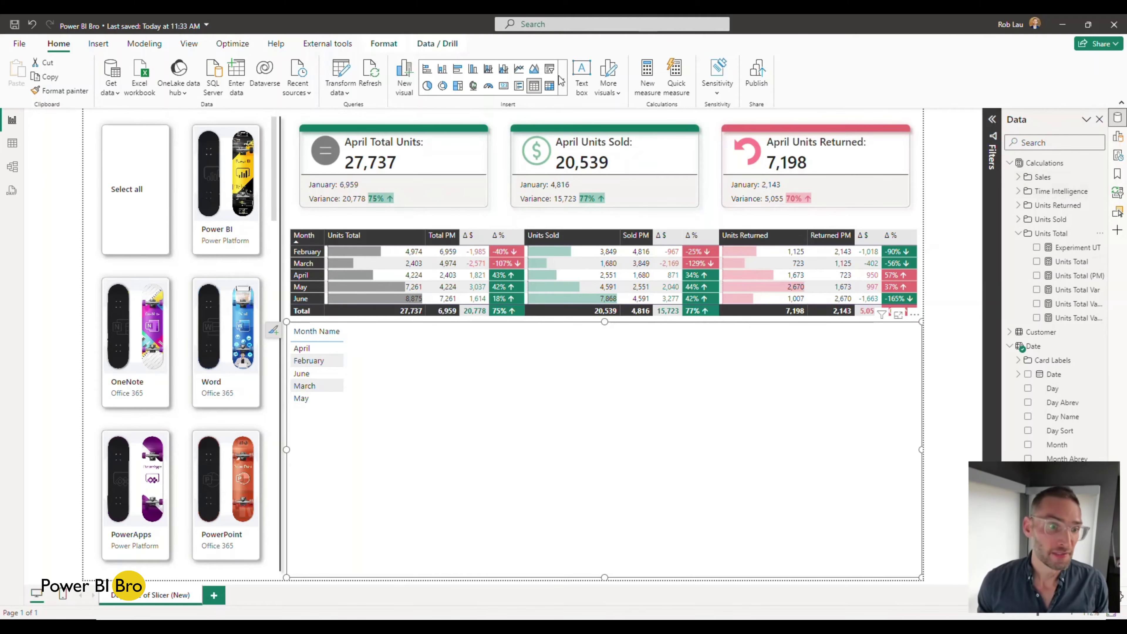
Check how the April, May and March rows of the existing formatted table cross-filter the page, and clear the selection
click(301, 279)
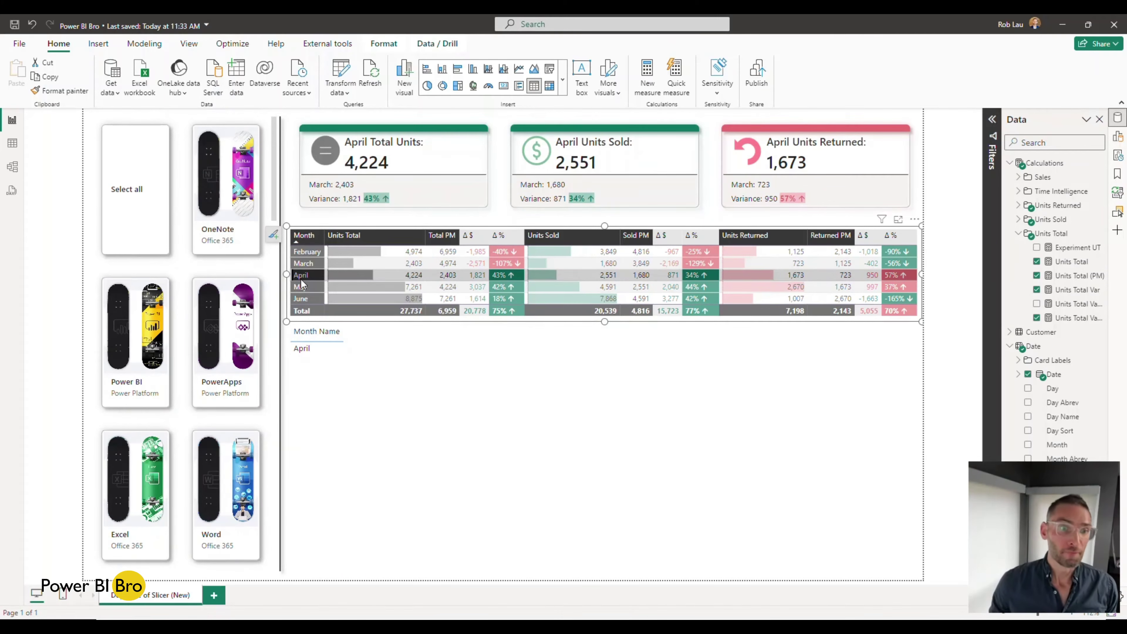
click(309, 287)
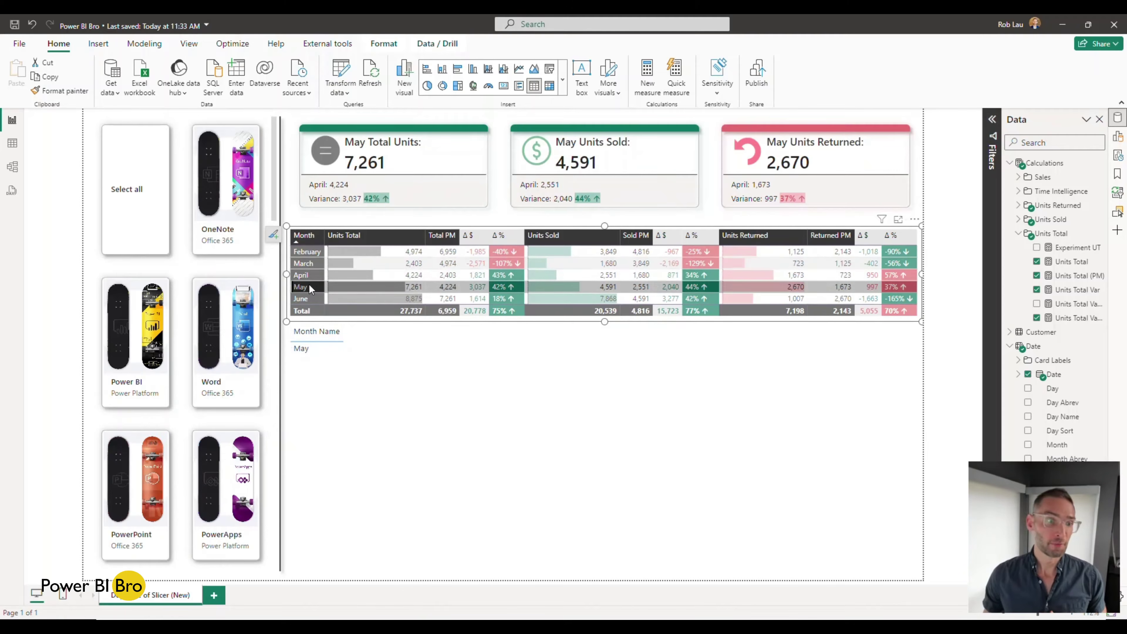
click(308, 266)
click(308, 266)
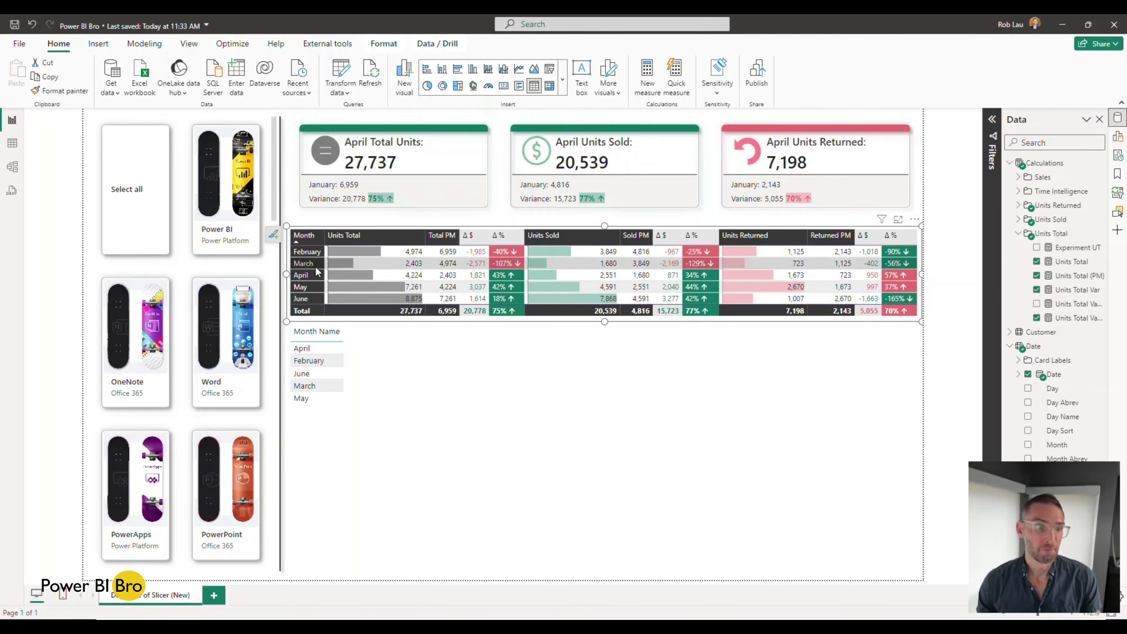
Add Units Total, Units Total (PM), Units Total Var and Units Total Var % Arrow to the new table
click(558, 416)
click(1037, 261)
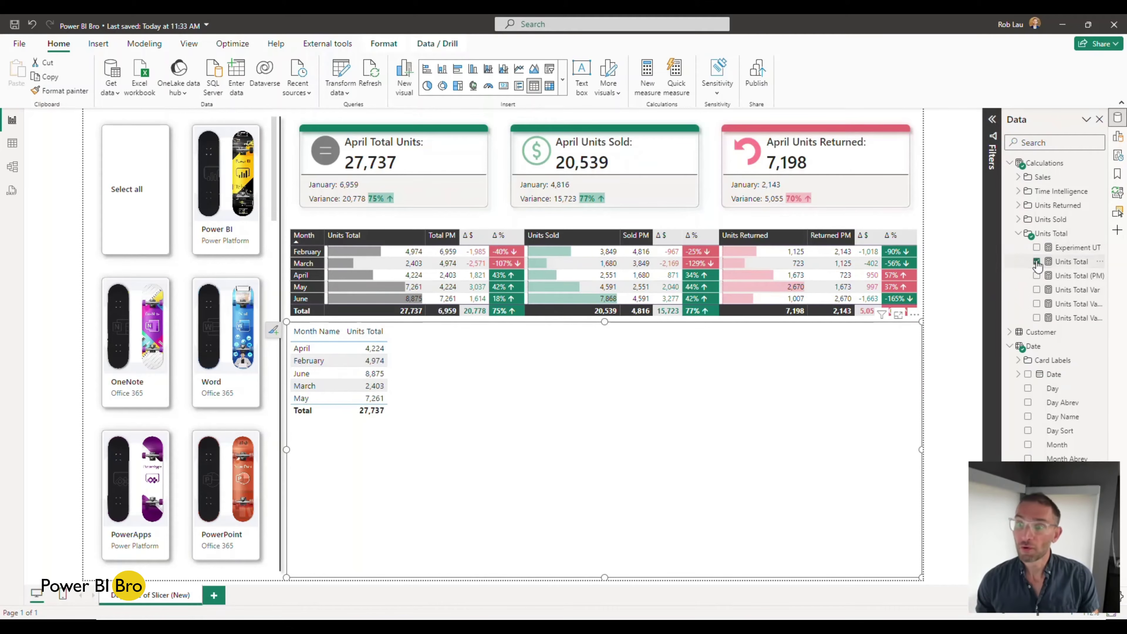
click(1037, 276)
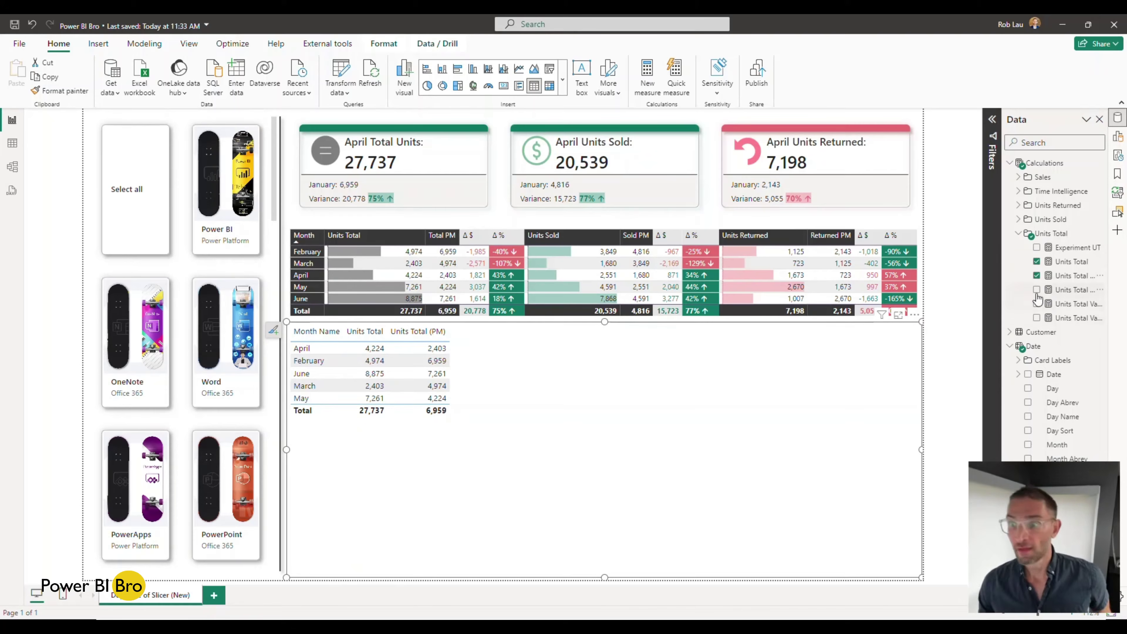
drag(1003, 291, 969, 291)
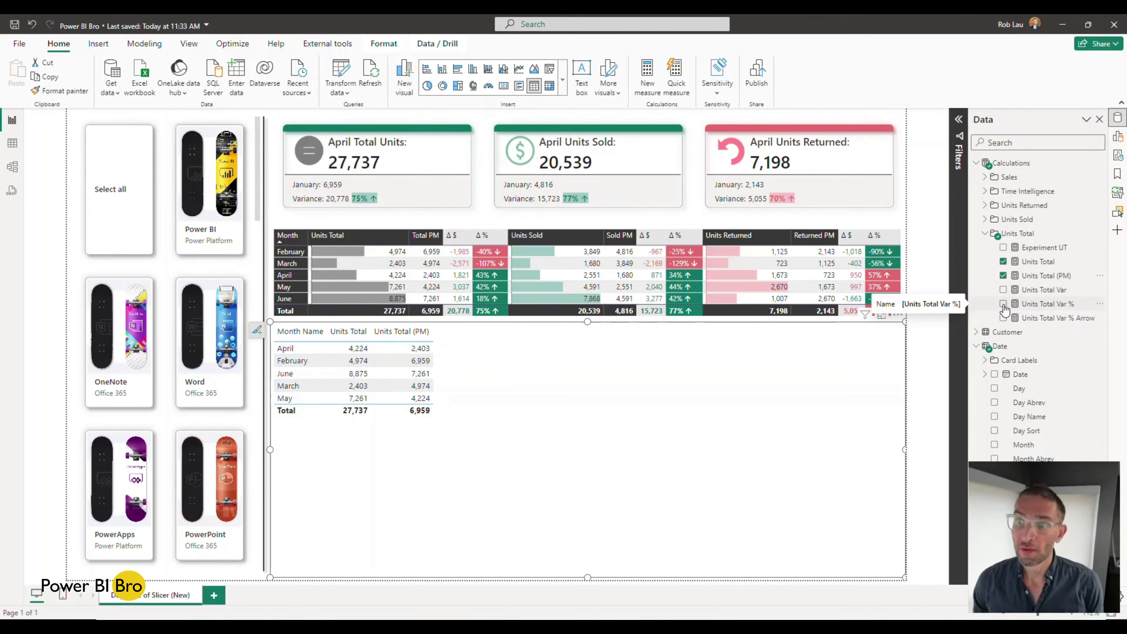
click(1003, 290)
click(1003, 304)
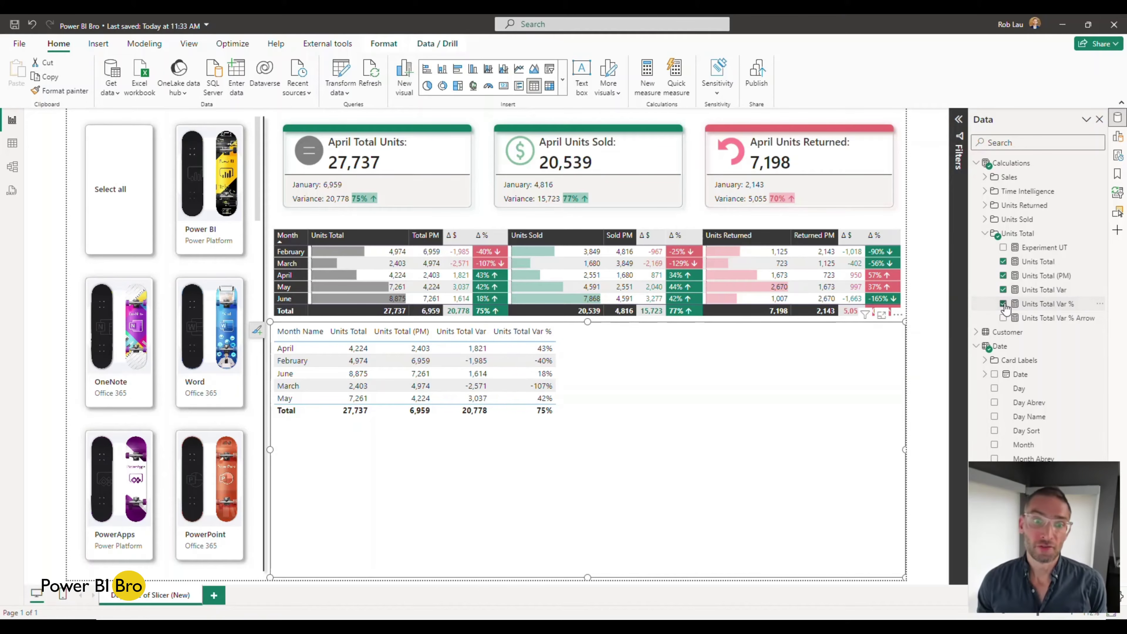
click(1003, 304)
click(1003, 318)
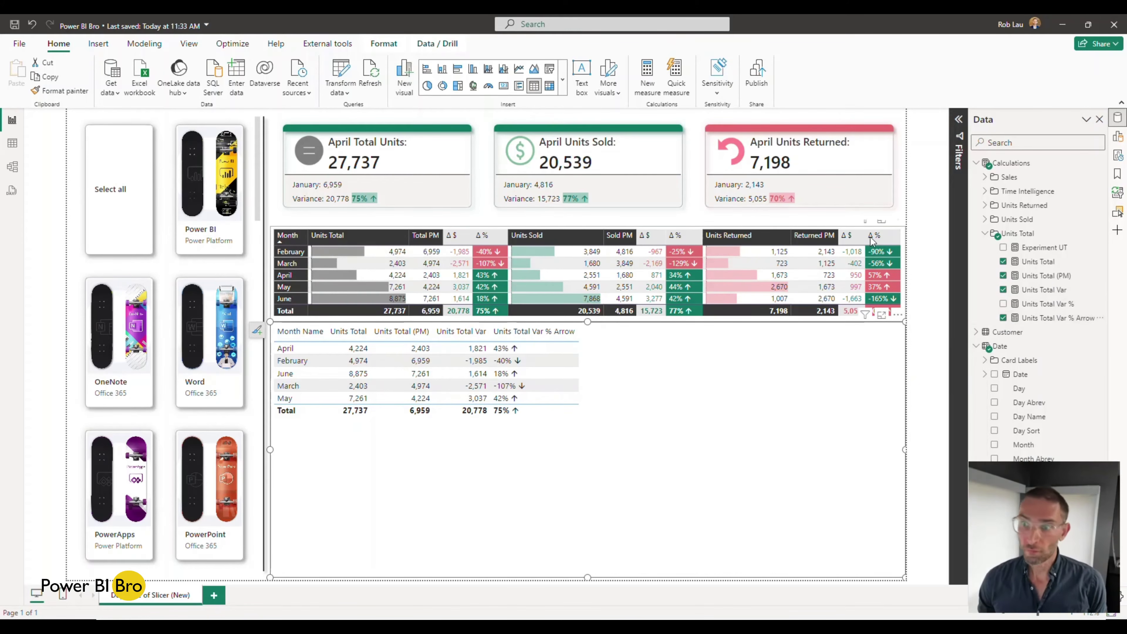
Add Units Sold, Units Sold (PM), Units Sold Var and Units Sold Var % to the table, inspecting the Units Sold Var % Arrow formula
click(985, 220)
click(1003, 233)
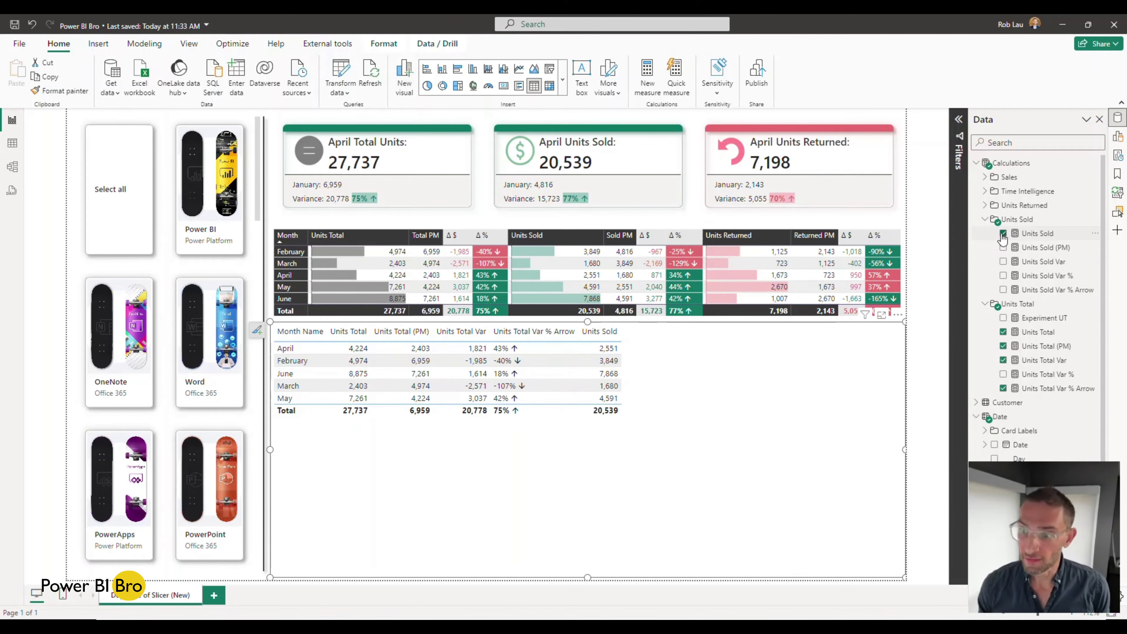
click(1047, 290)
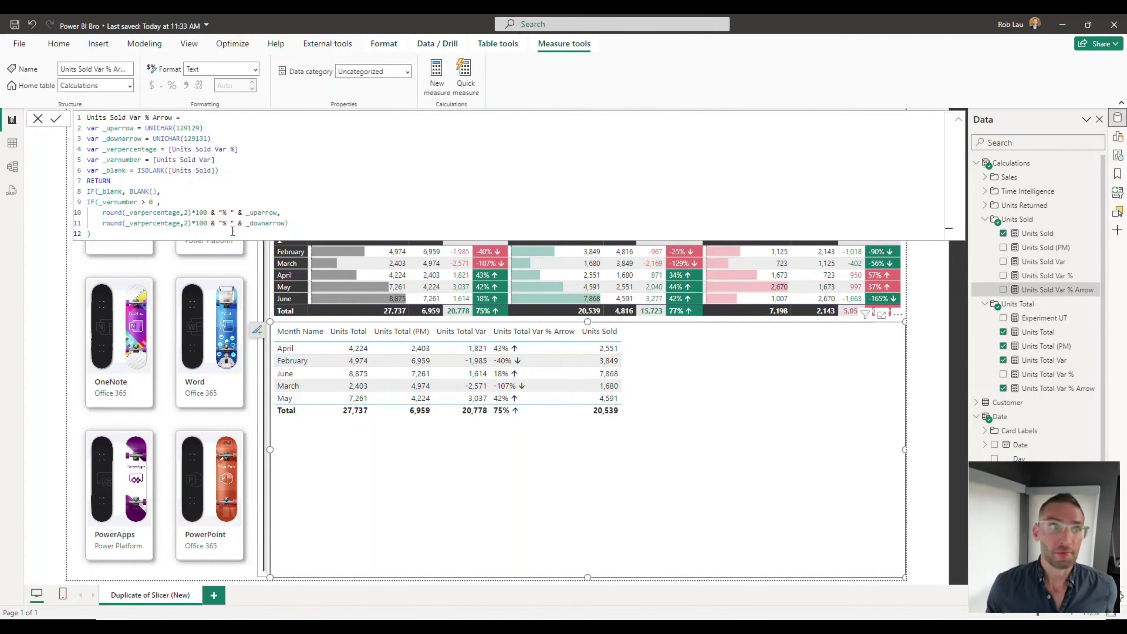
click(38, 120)
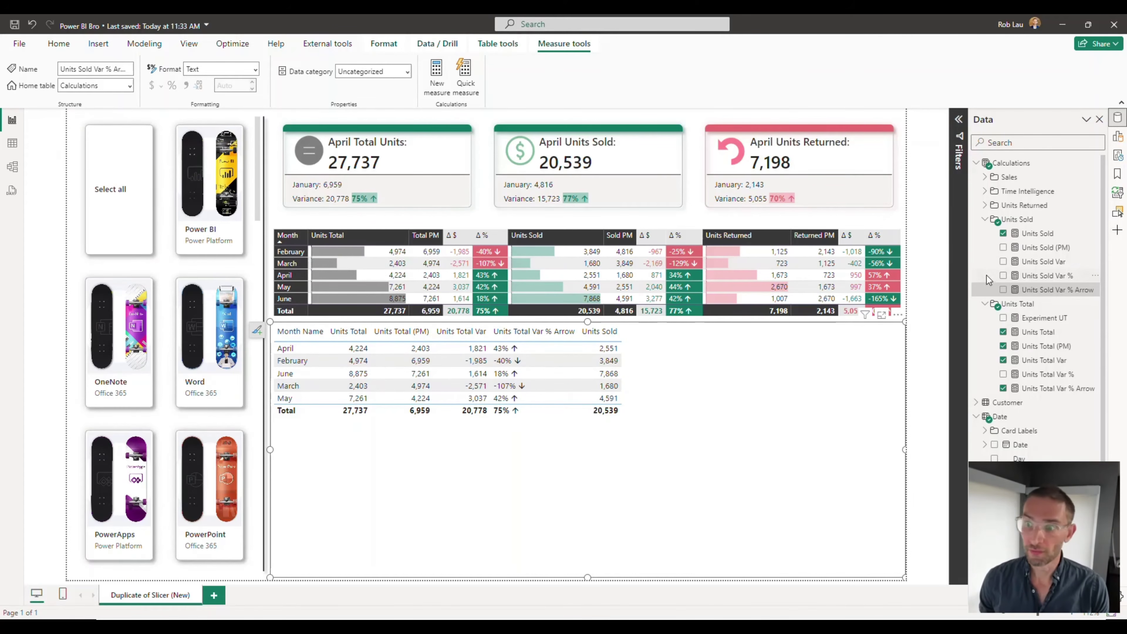
click(1003, 247)
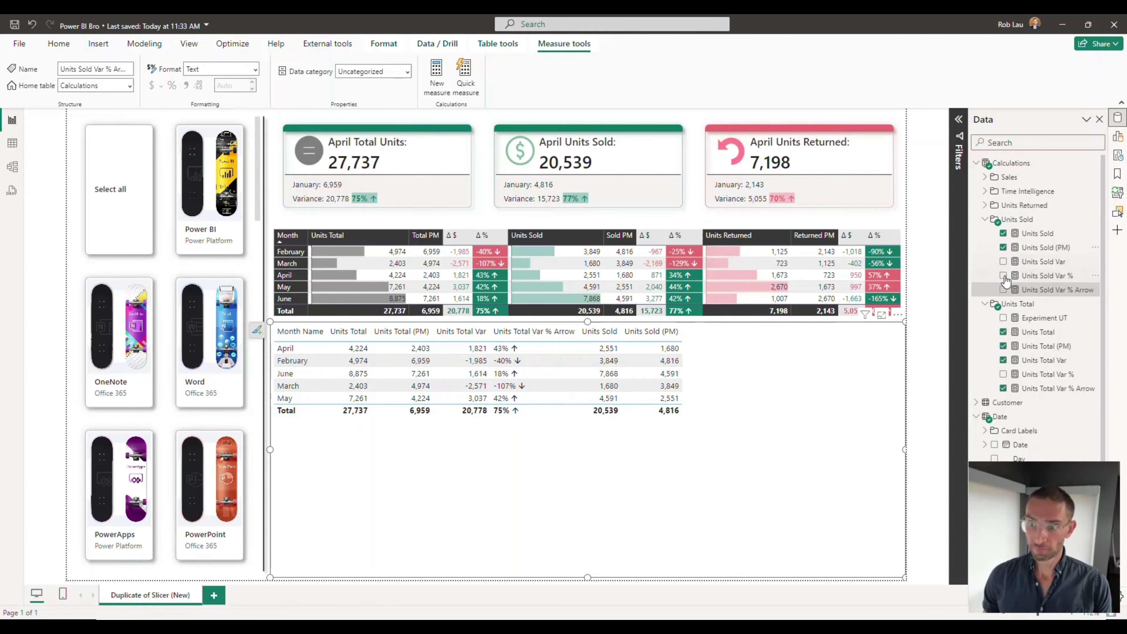
click(1003, 262)
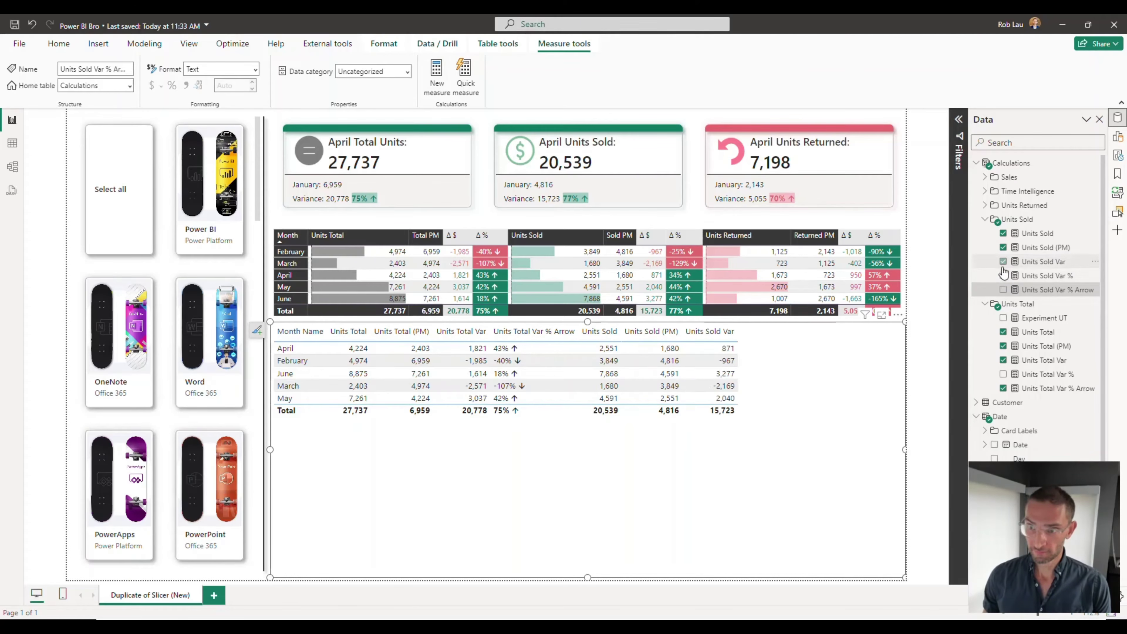
click(1003, 275)
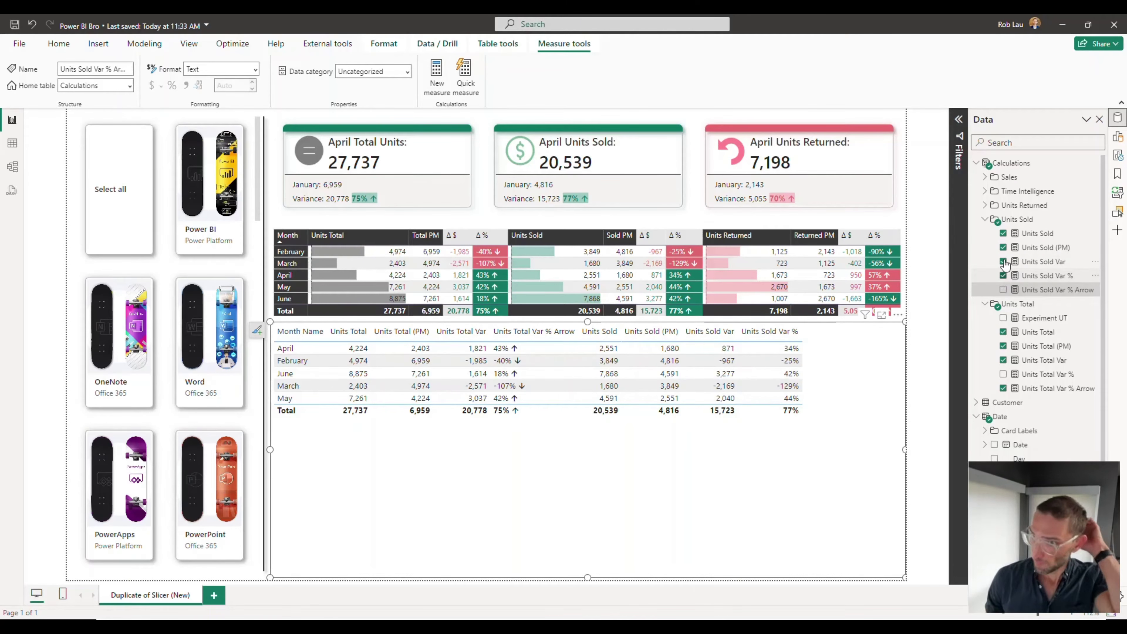
Add Units Returned, Units Returned (PM), Units Returned Var and Units Returned Var % Arrow to the table
click(985, 206)
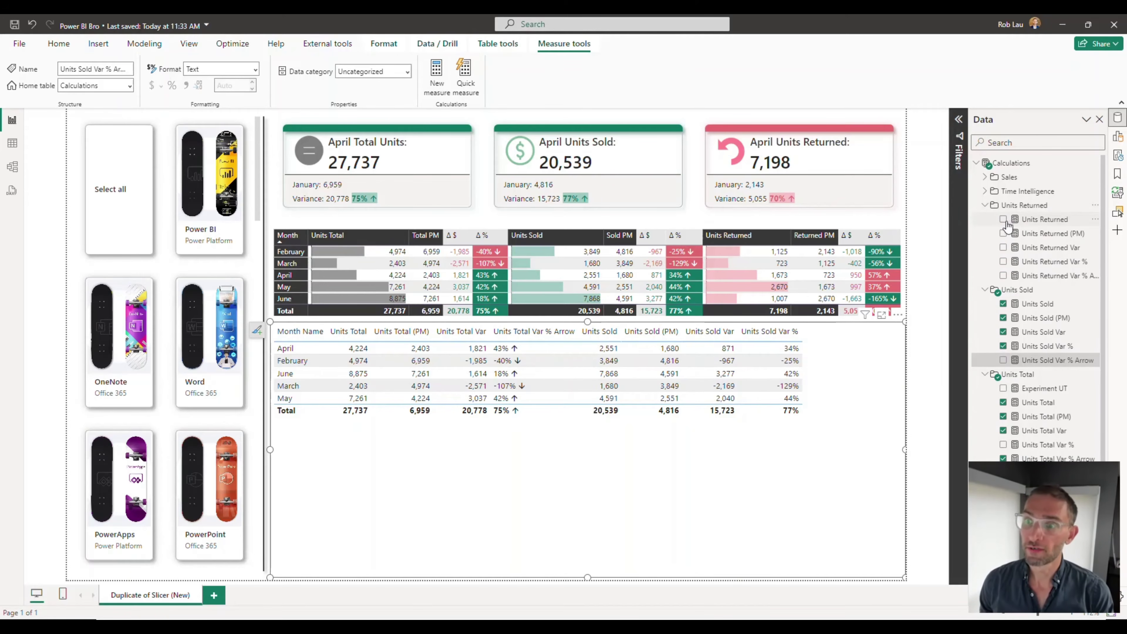
click(1004, 220)
click(1003, 234)
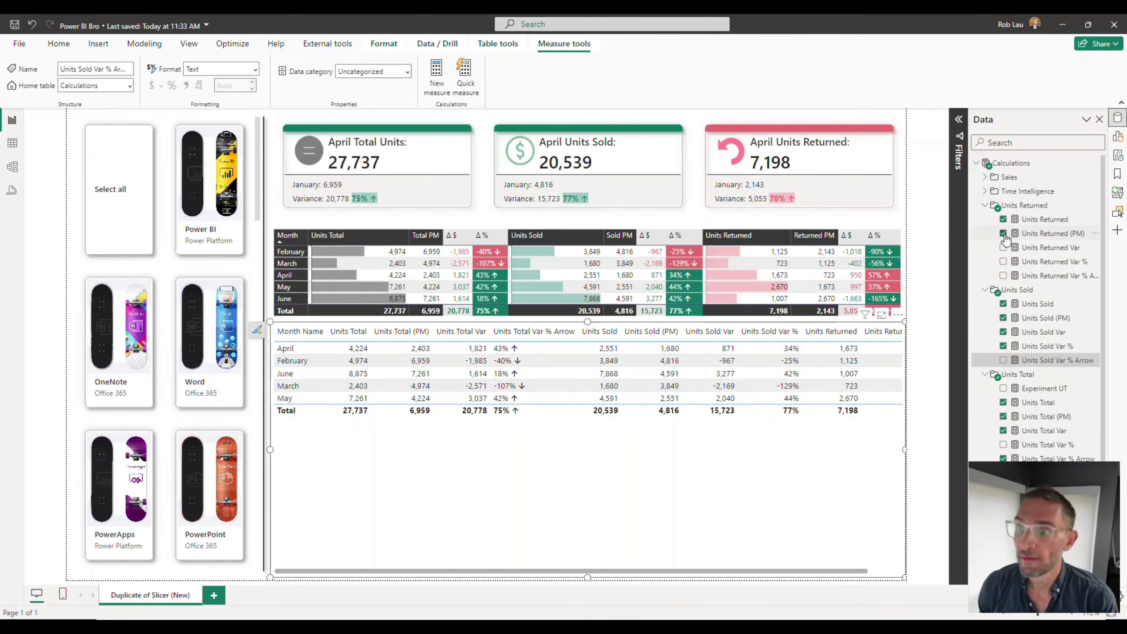
click(1003, 248)
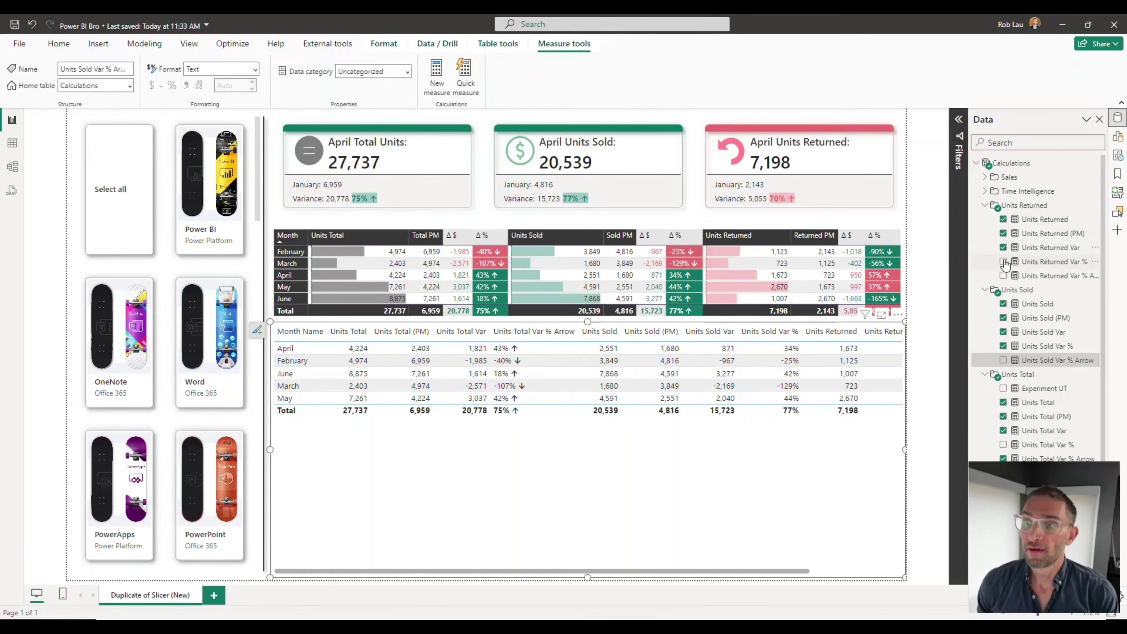
click(1003, 276)
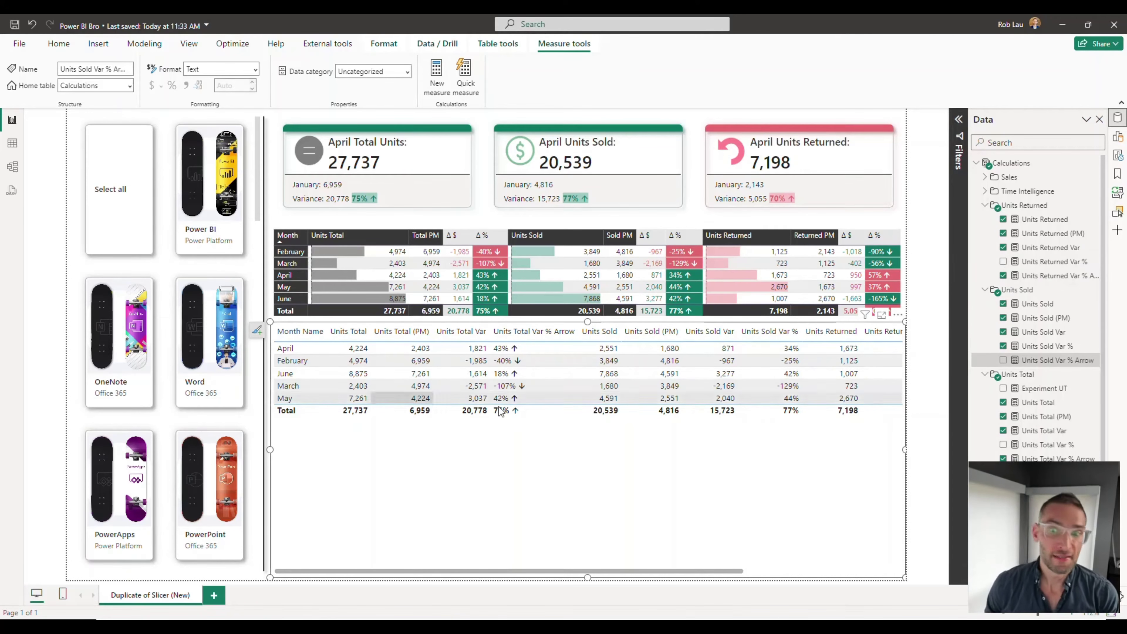
Replace the table's Units Sold Var % column with Units Sold Var % Arrow, placed after Units Sold Var, and review the columns
click(1115, 139)
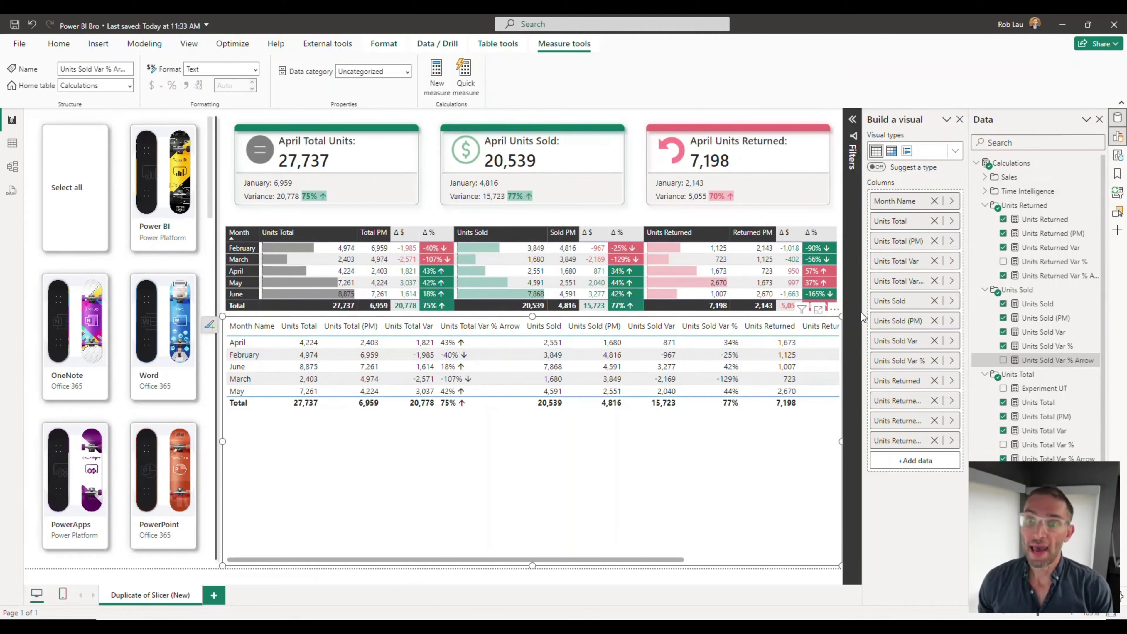
drag(865, 317, 818, 316)
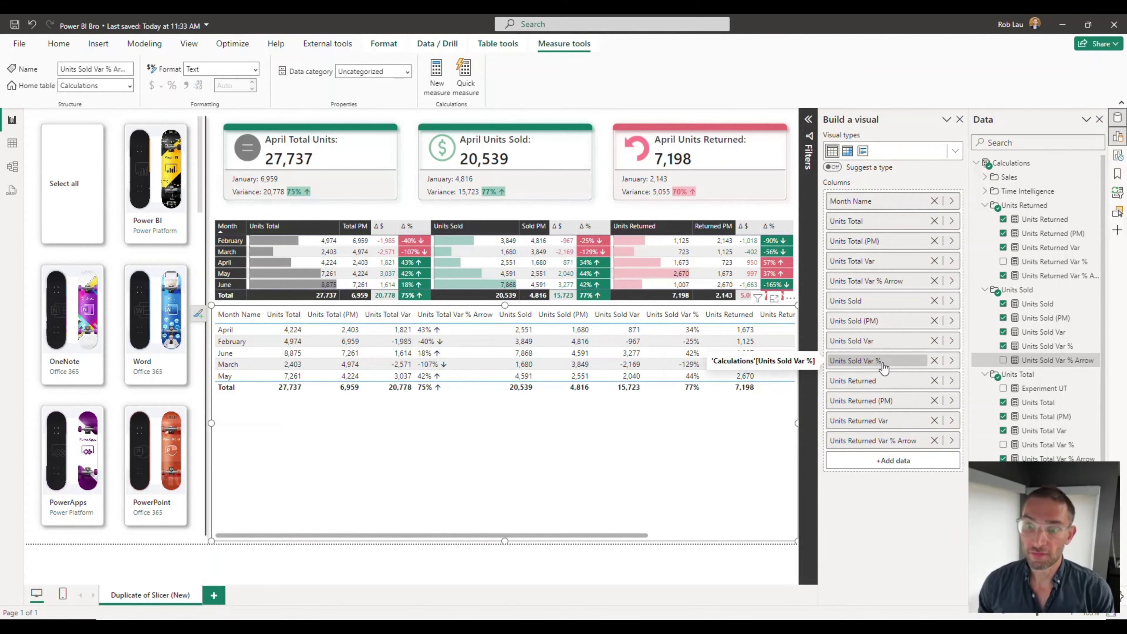
click(935, 361)
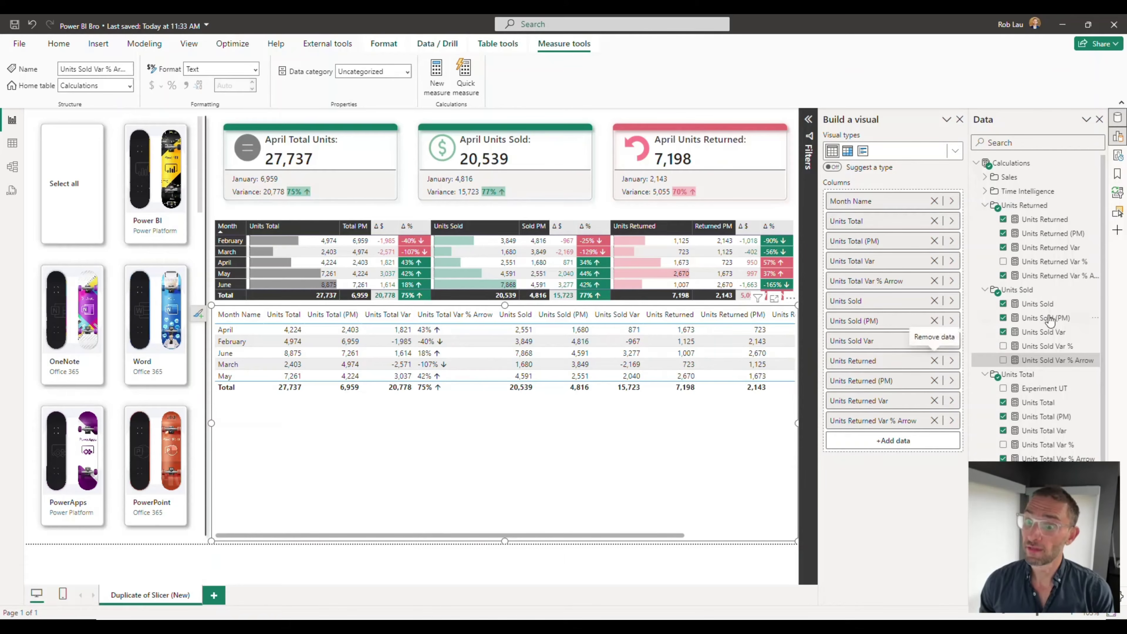
scroll(1049, 324, down, 1)
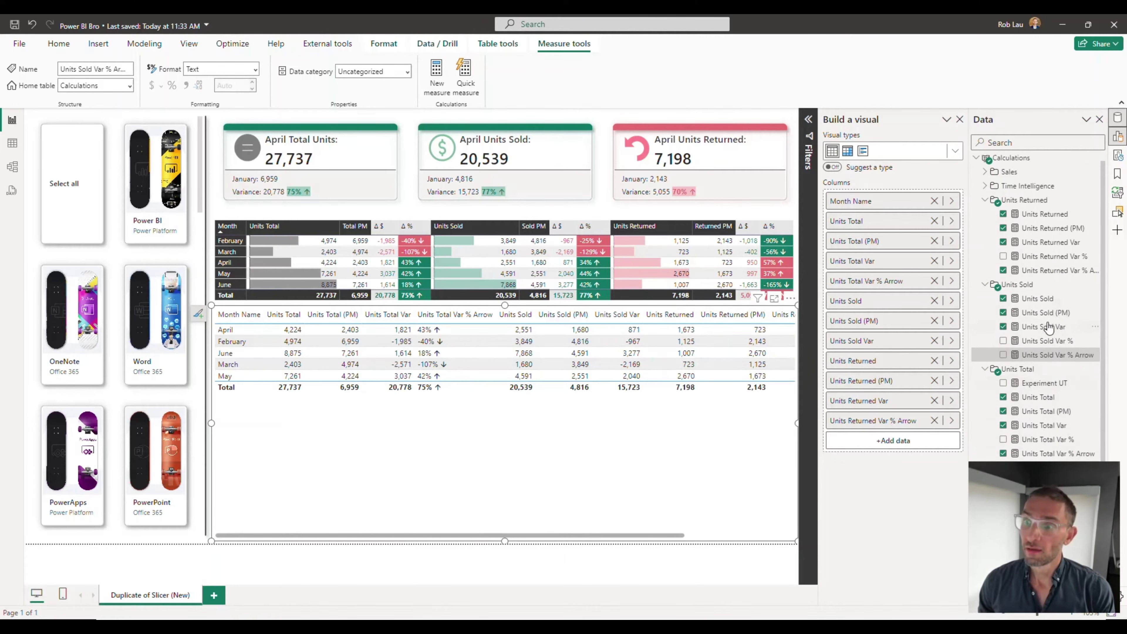
scroll(1049, 328, up, 1)
drag(1059, 360, 905, 355)
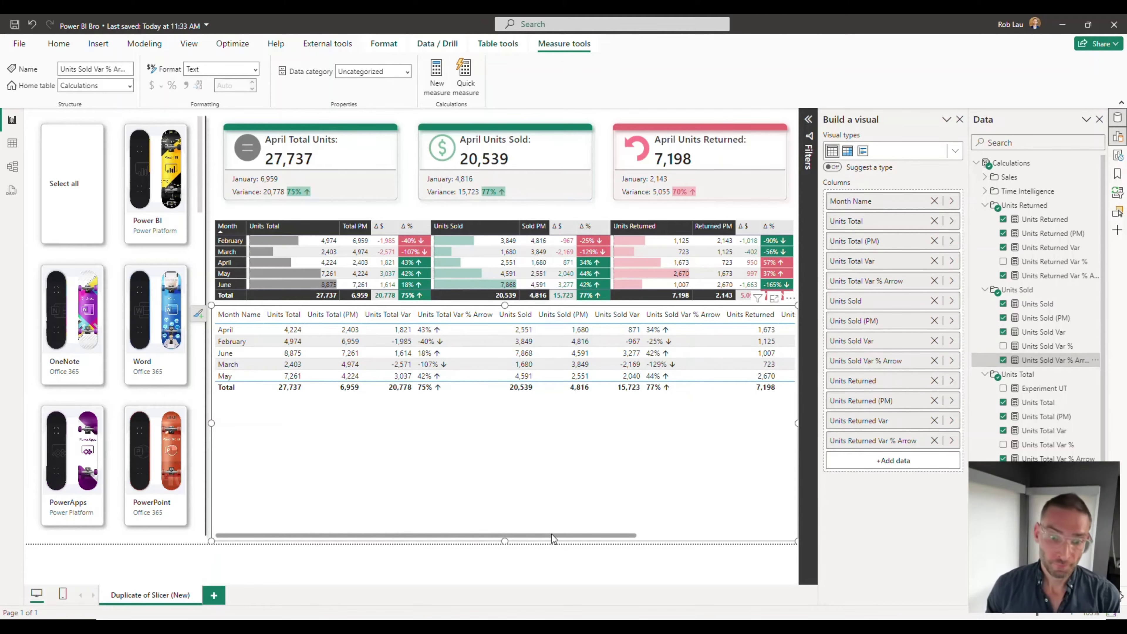
drag(551, 534, 730, 535)
drag(594, 537, 407, 533)
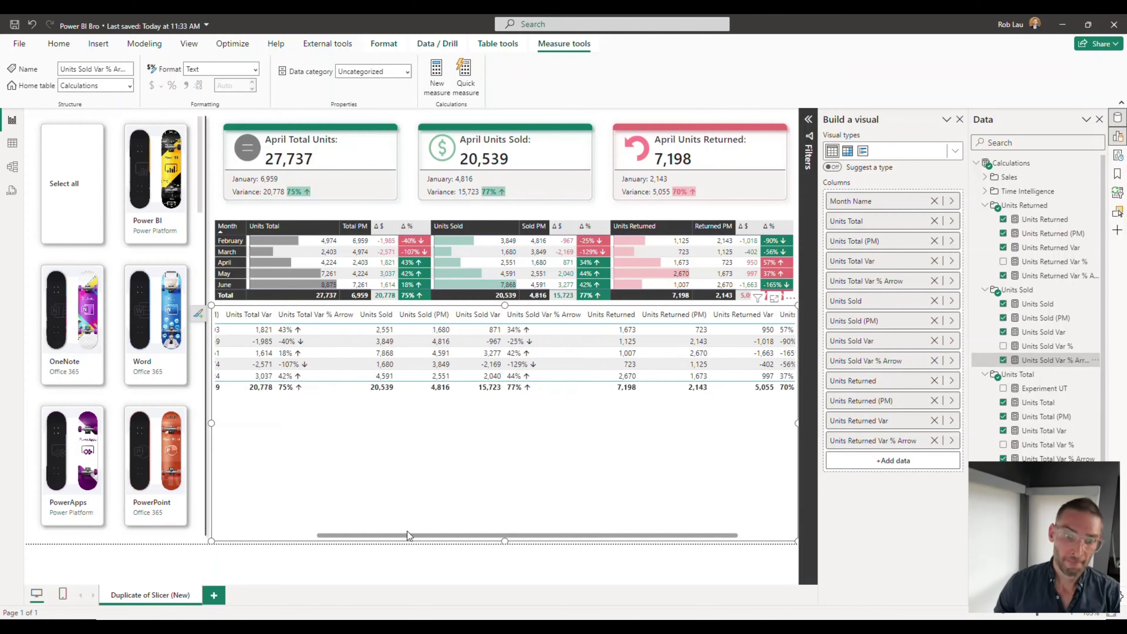
click(398, 579)
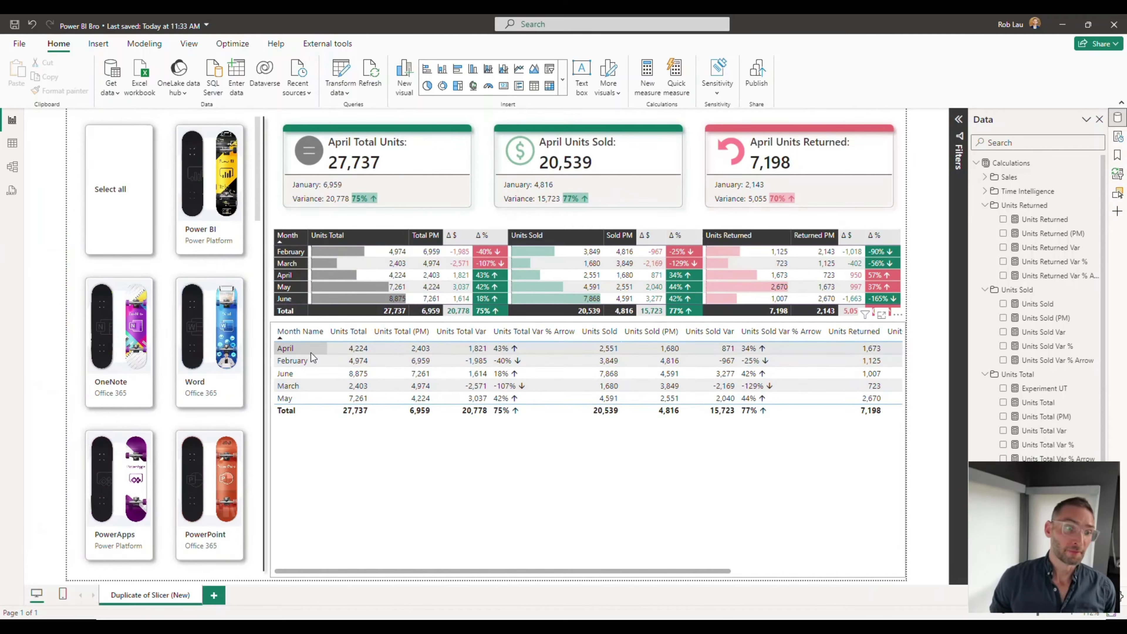
Sort the new table by Month Name in descending order and back to ascending order
click(307, 333)
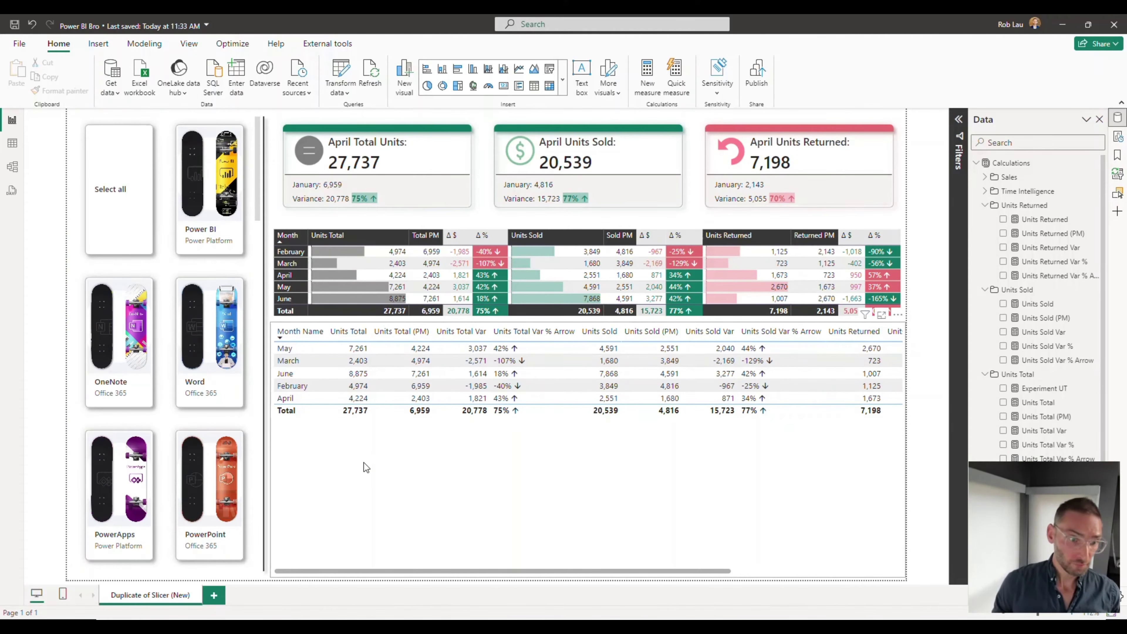
click(293, 335)
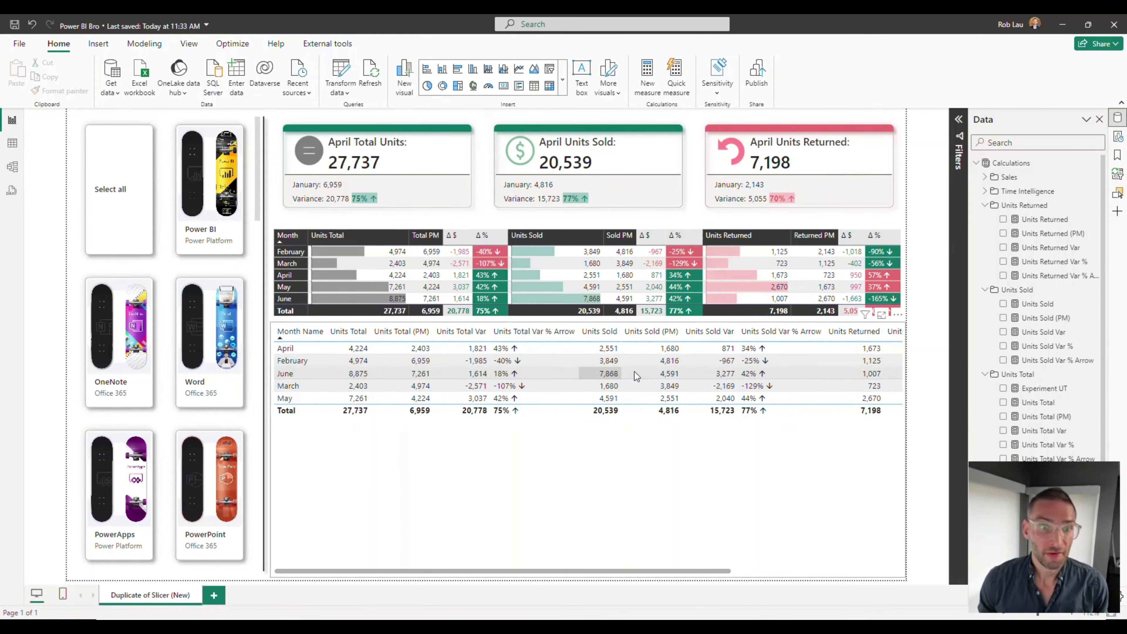
drag(611, 571, 529, 571)
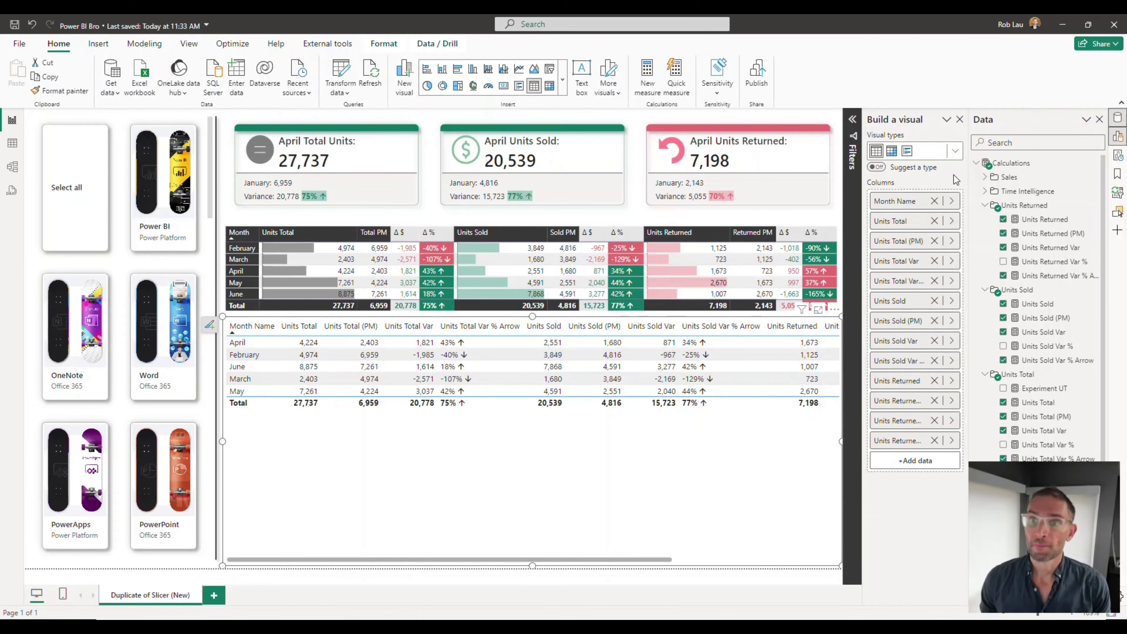
click(1118, 193)
click(1118, 193)
click(1118, 213)
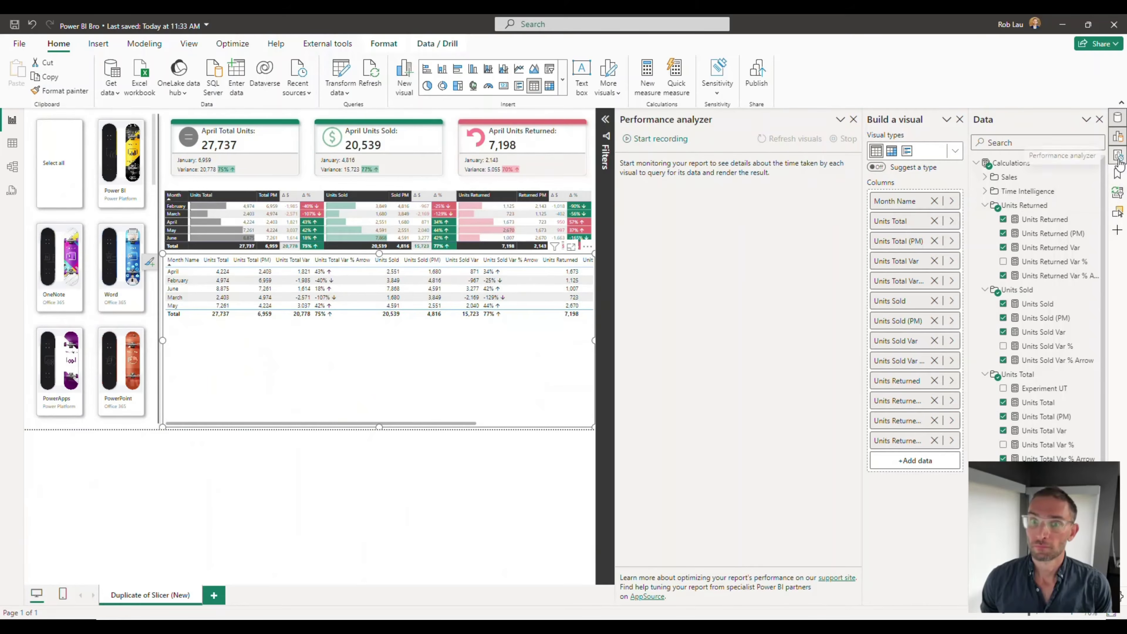
click(1118, 212)
Close the Performance analyzer, enable the Format pane in the pane switcher, and open it for the new table
click(215, 331)
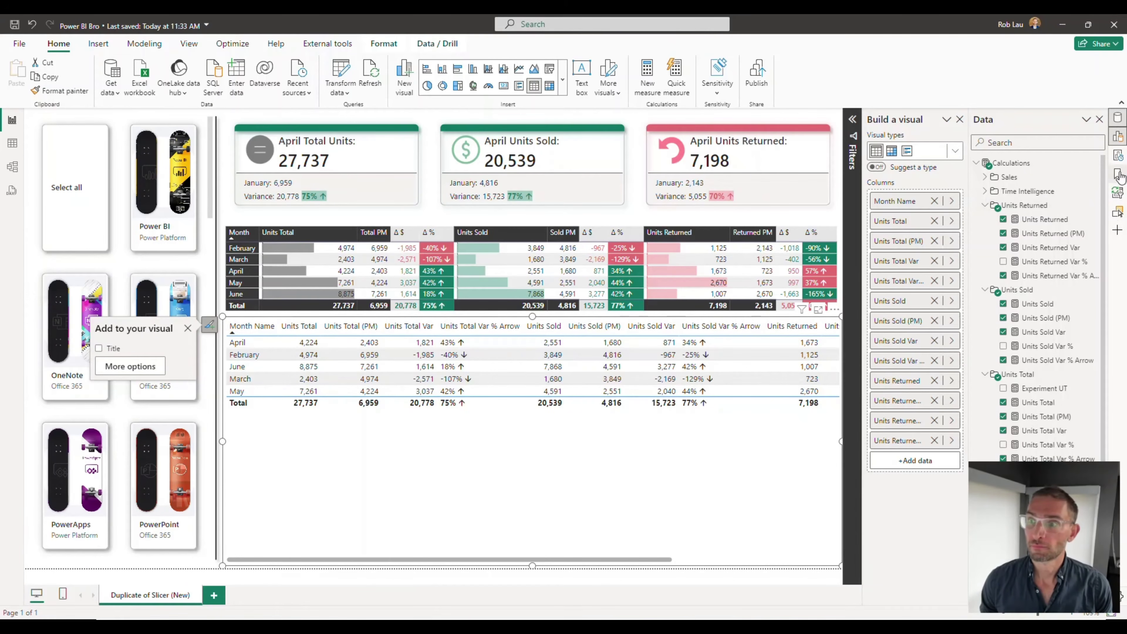
click(1118, 230)
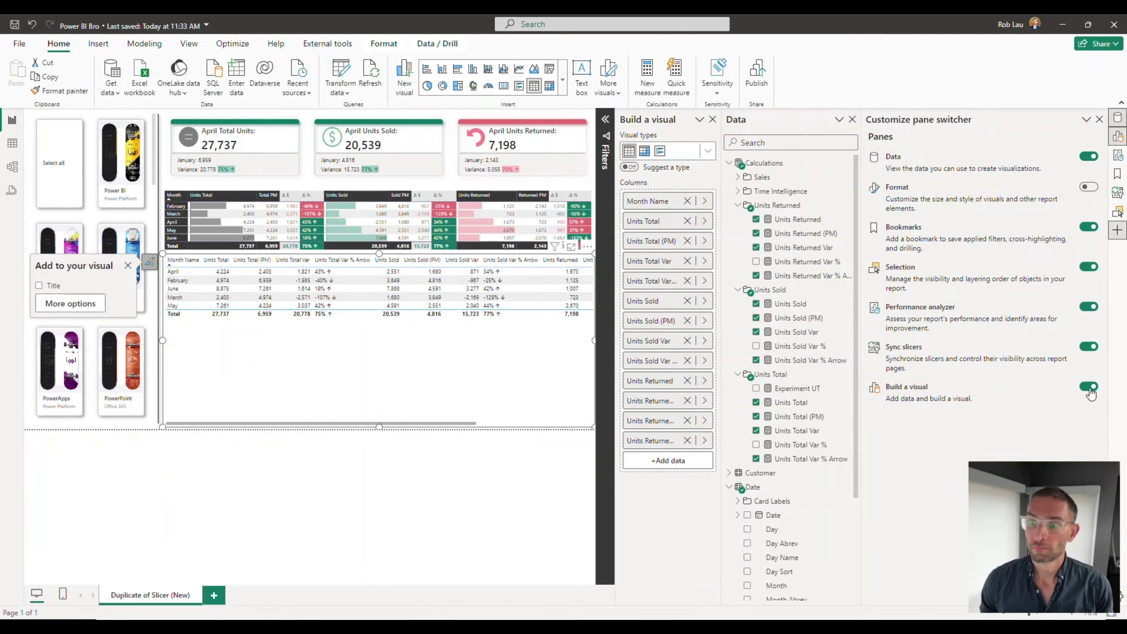
click(1086, 190)
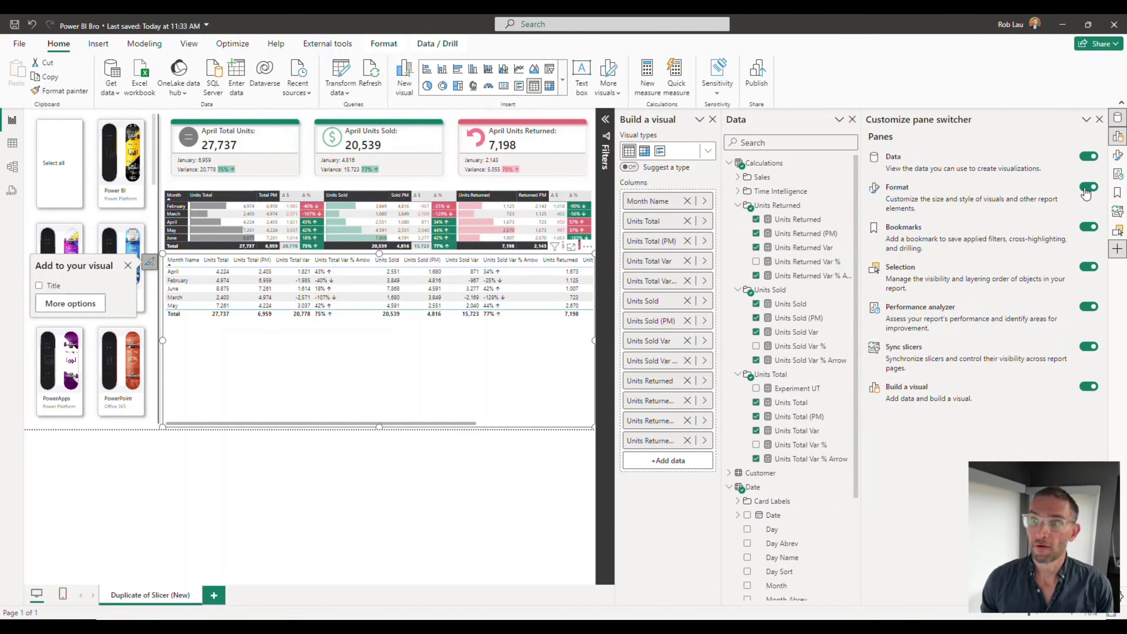
click(1097, 119)
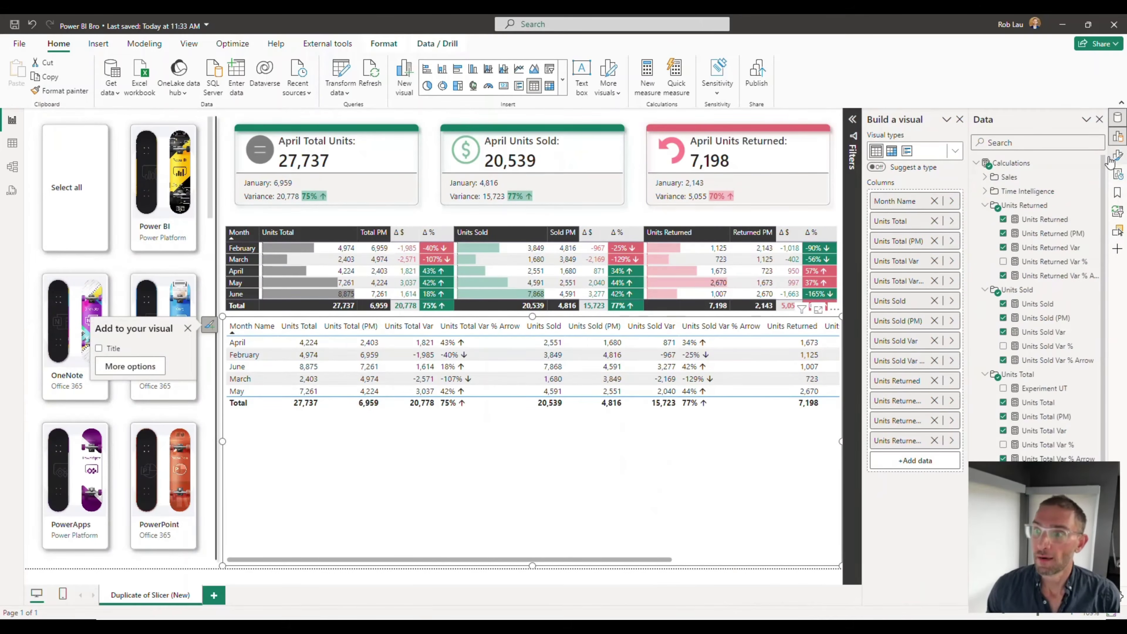
click(1116, 160)
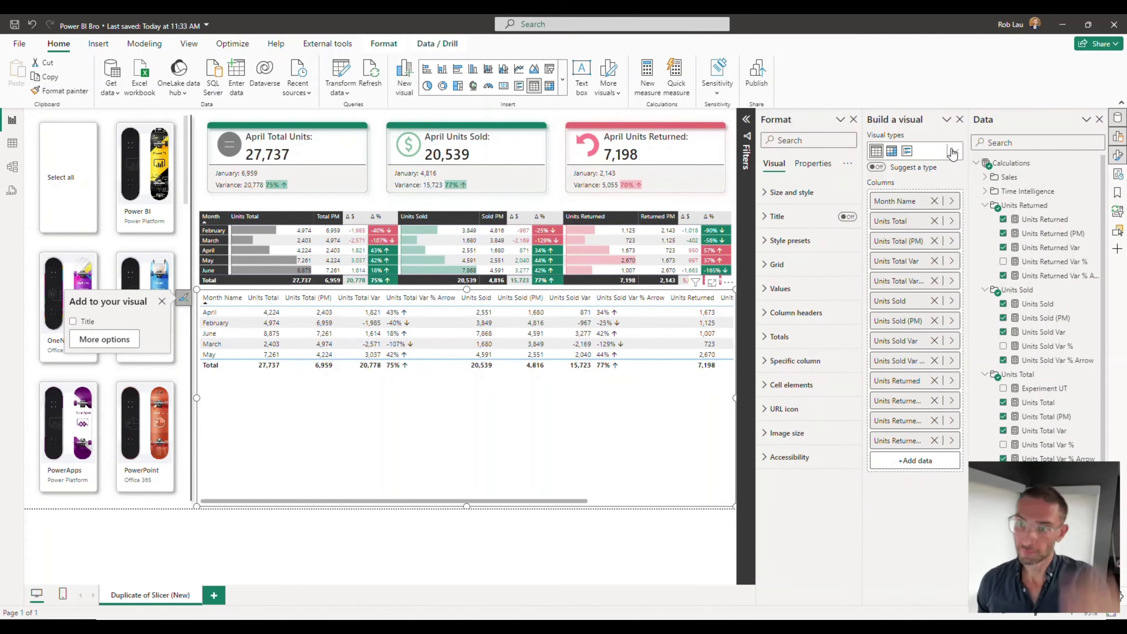
Close the Data and Build a visual panes and re-enable both in the pane switcher
click(1099, 119)
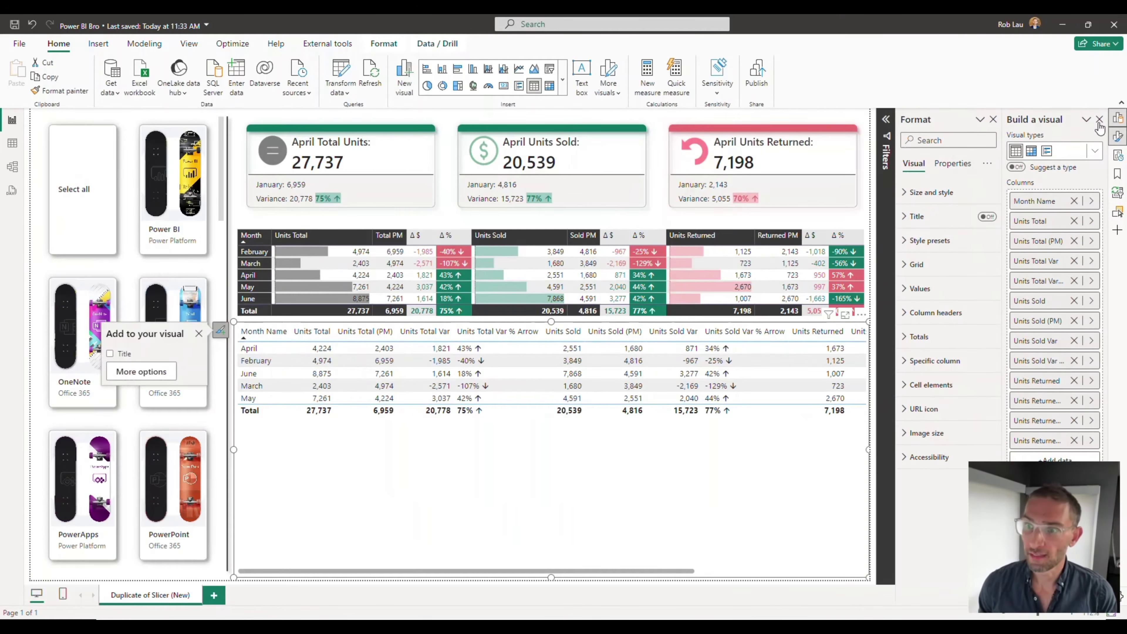
click(1100, 120)
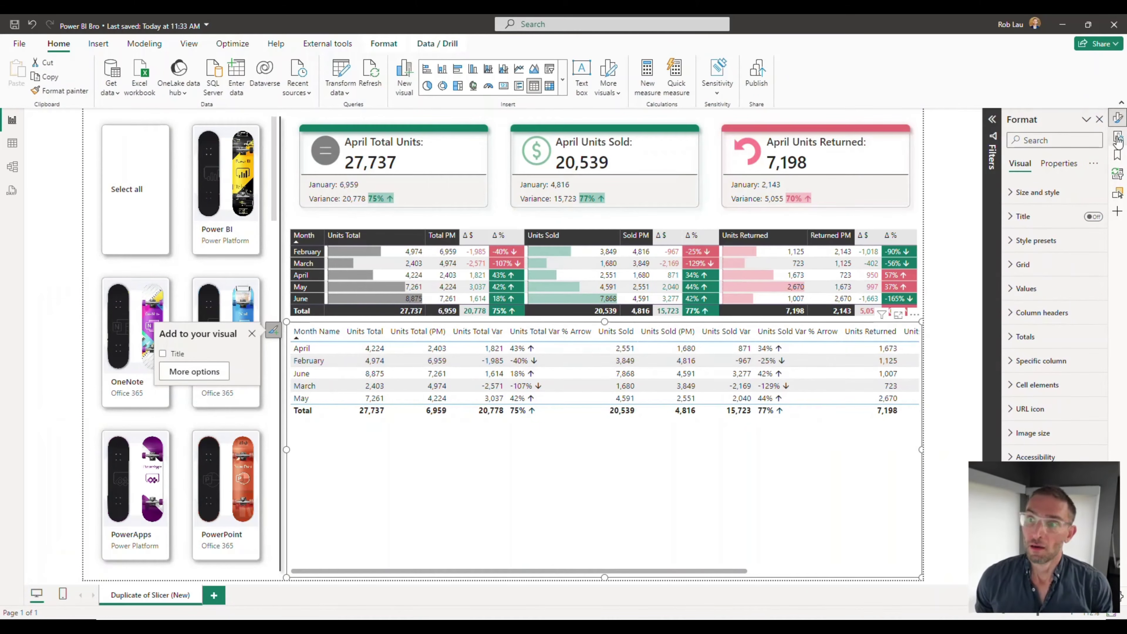
click(1118, 211)
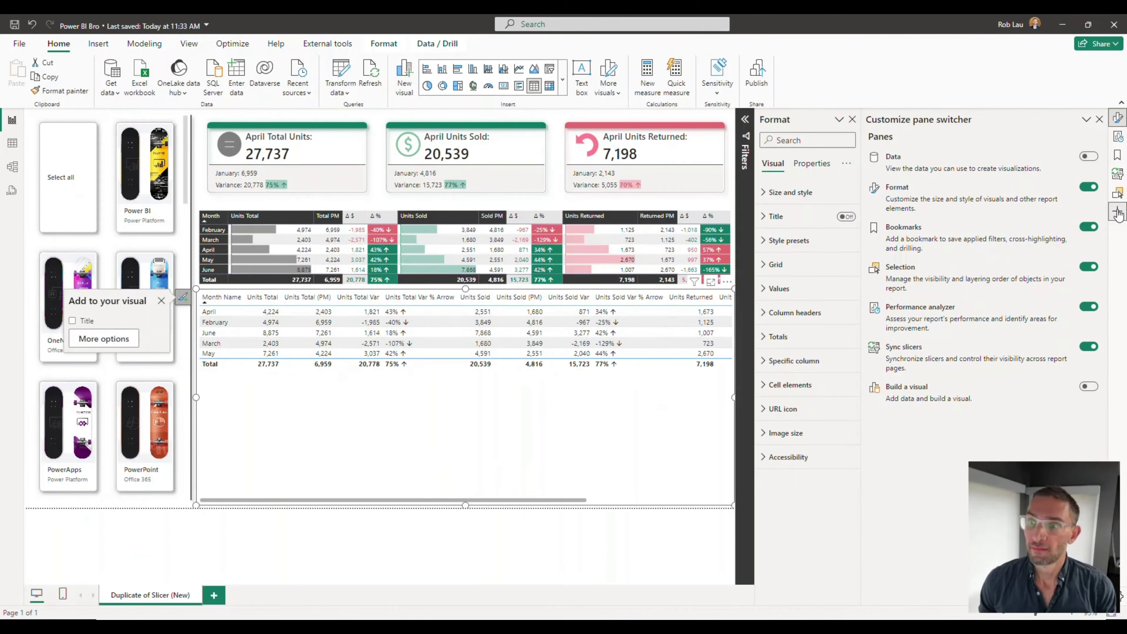
click(1087, 156)
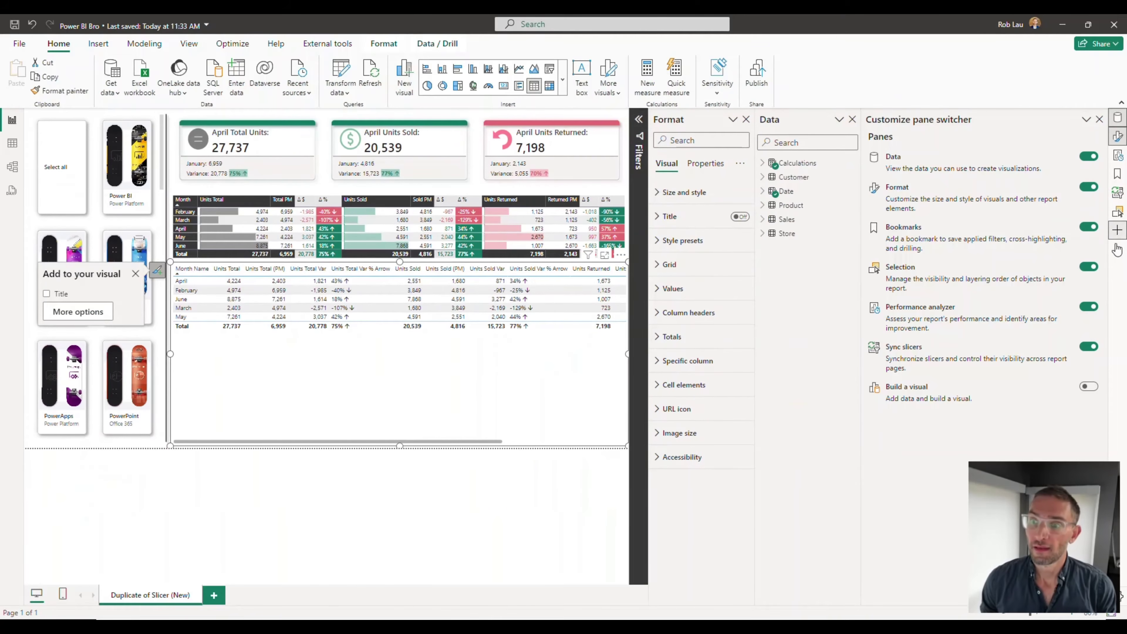
click(1086, 390)
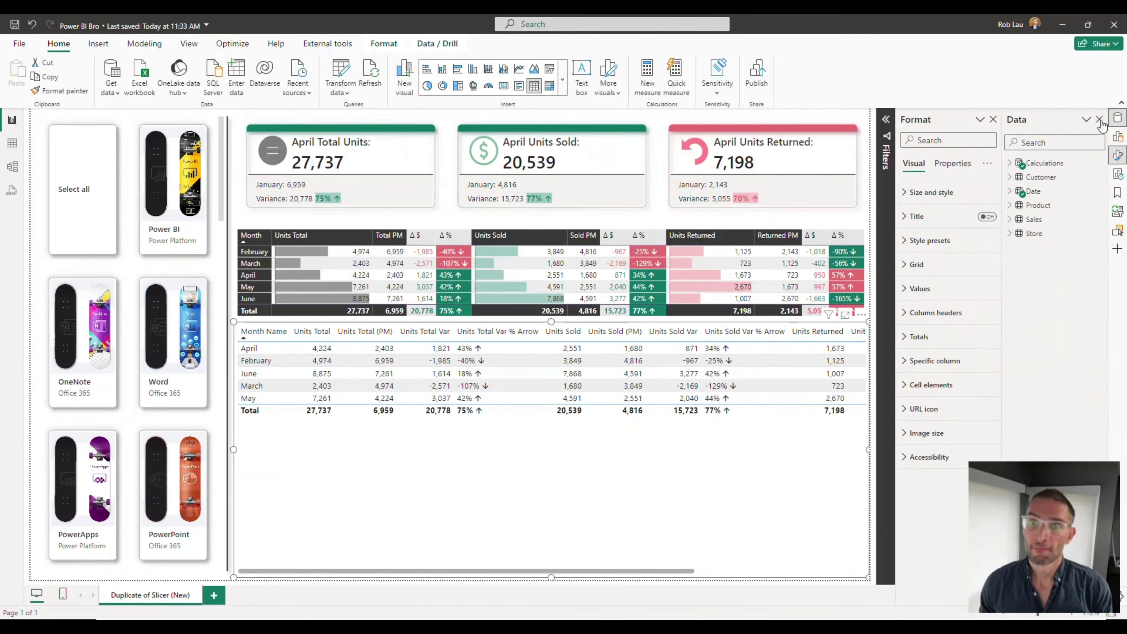
click(1100, 120)
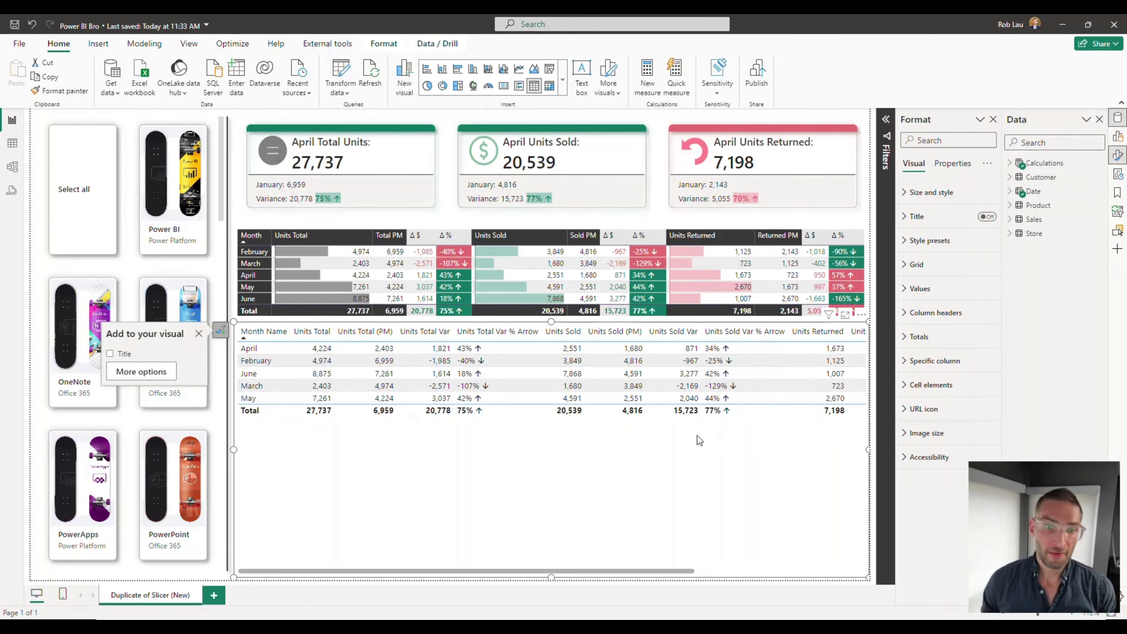
Review the new table's Size and style options, including size and position, padding, background, border and shadow
drag(595, 573, 488, 579)
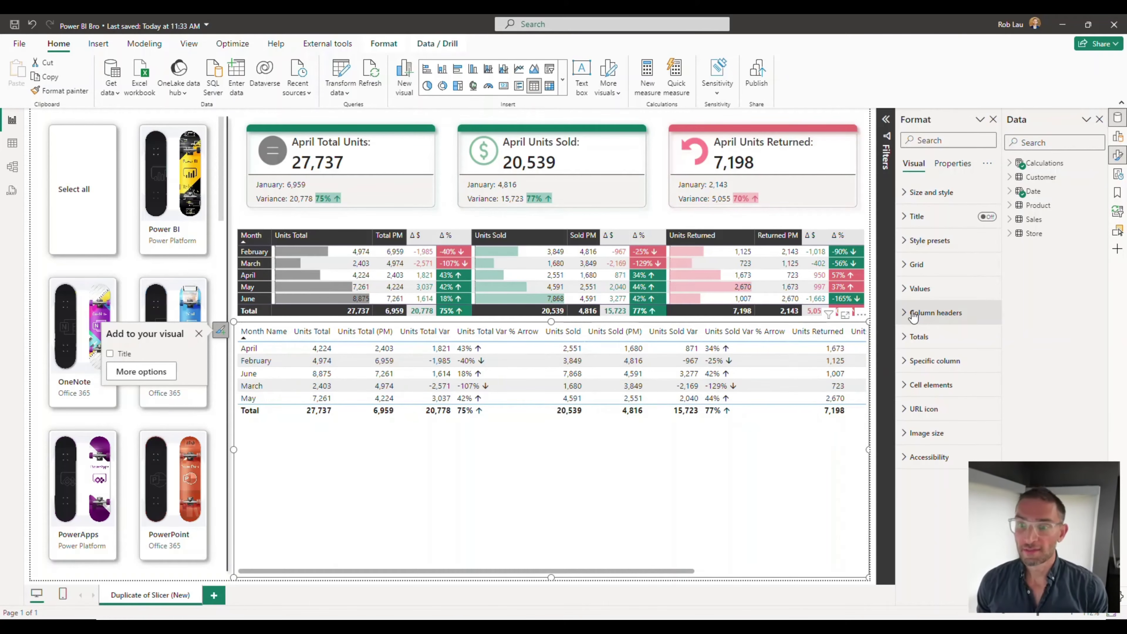
click(905, 195)
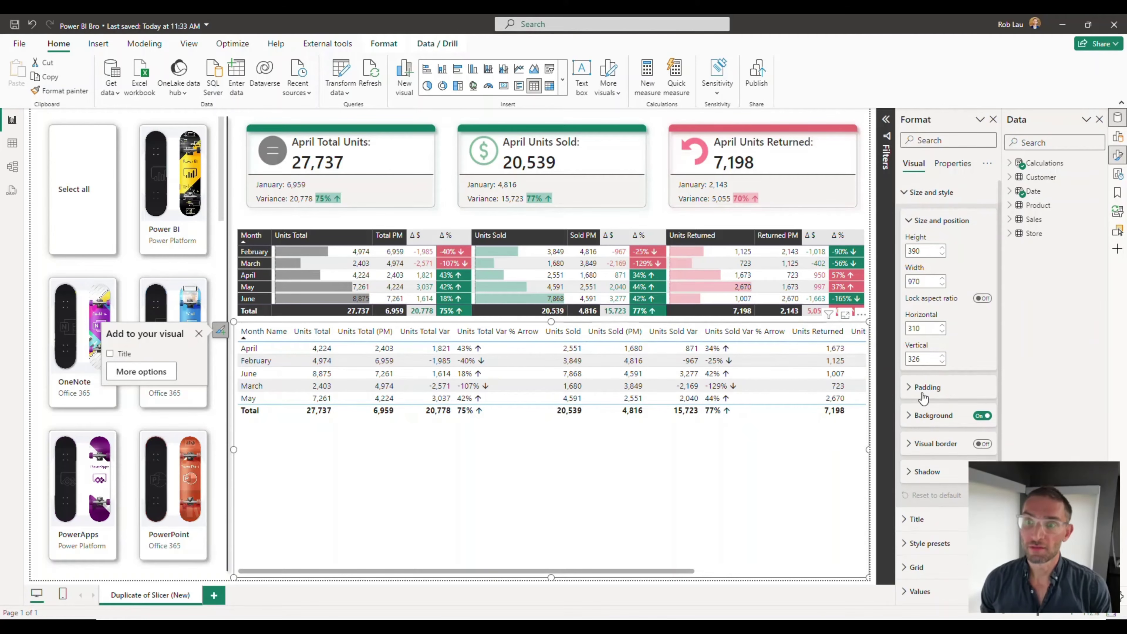
scroll(917, 400, down, 3)
scroll(917, 362, up, 3)
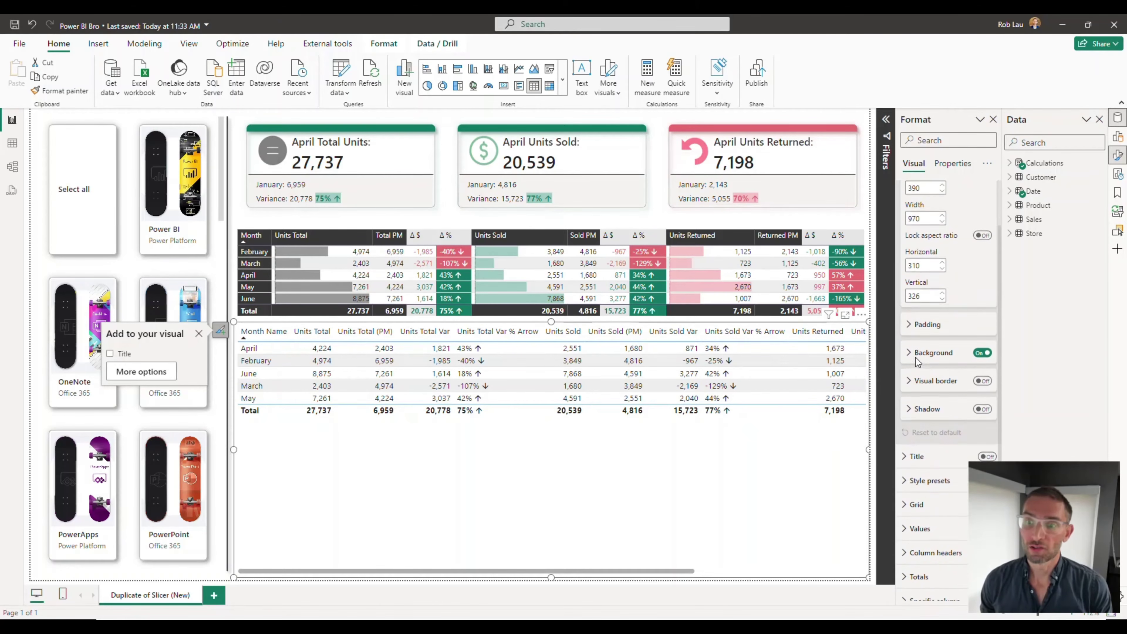
click(908, 221)
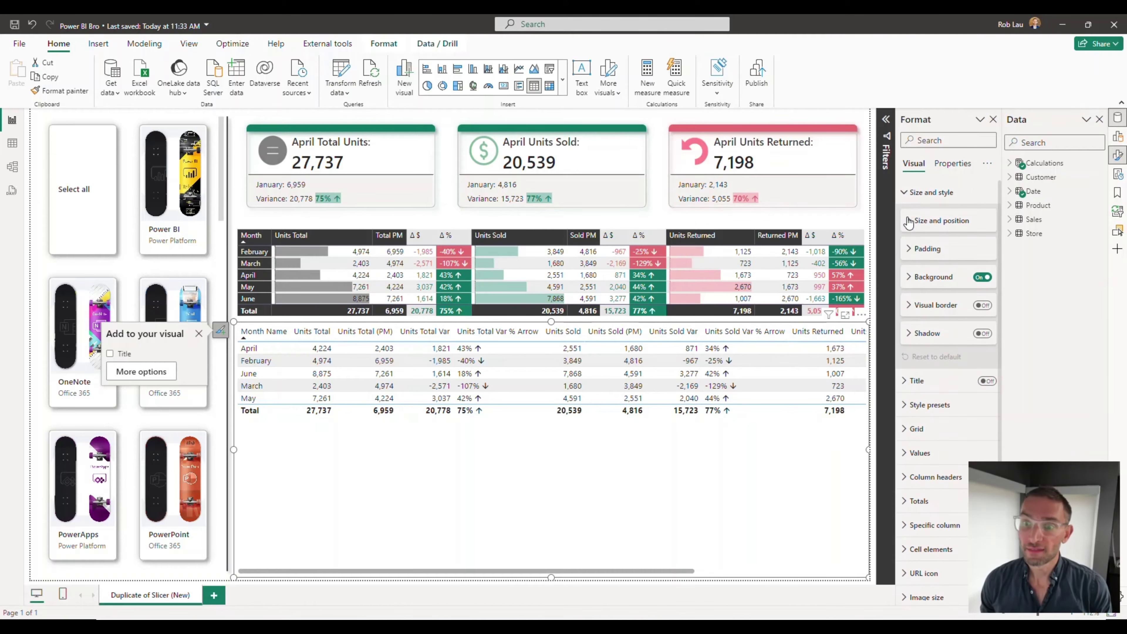
click(904, 200)
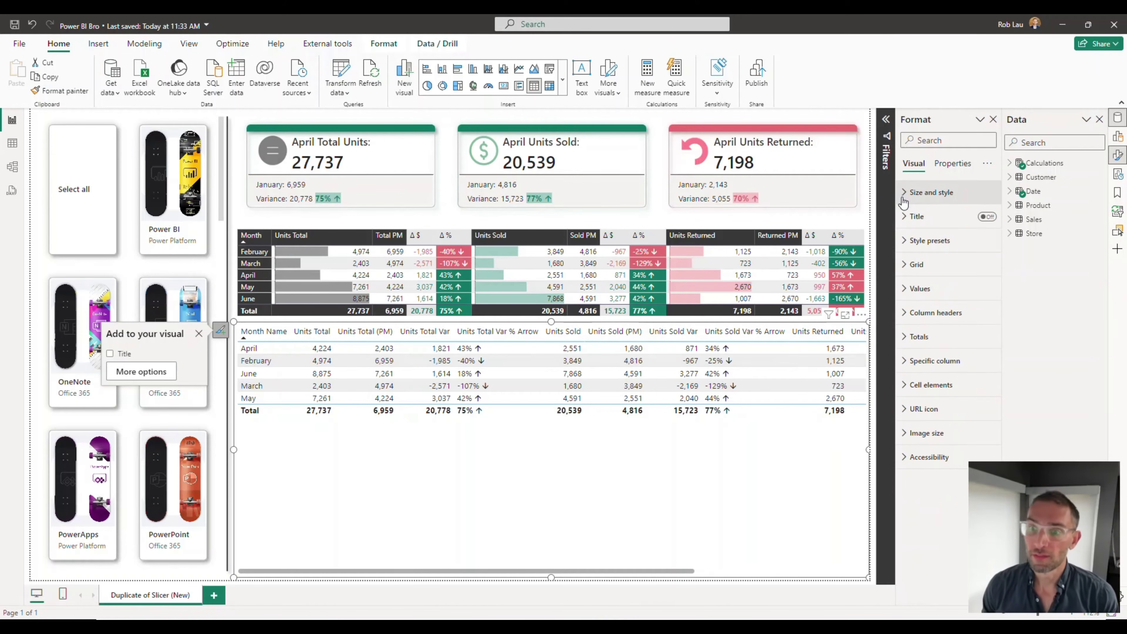
Set the font size of the new table's values and column headers to 8
click(906, 289)
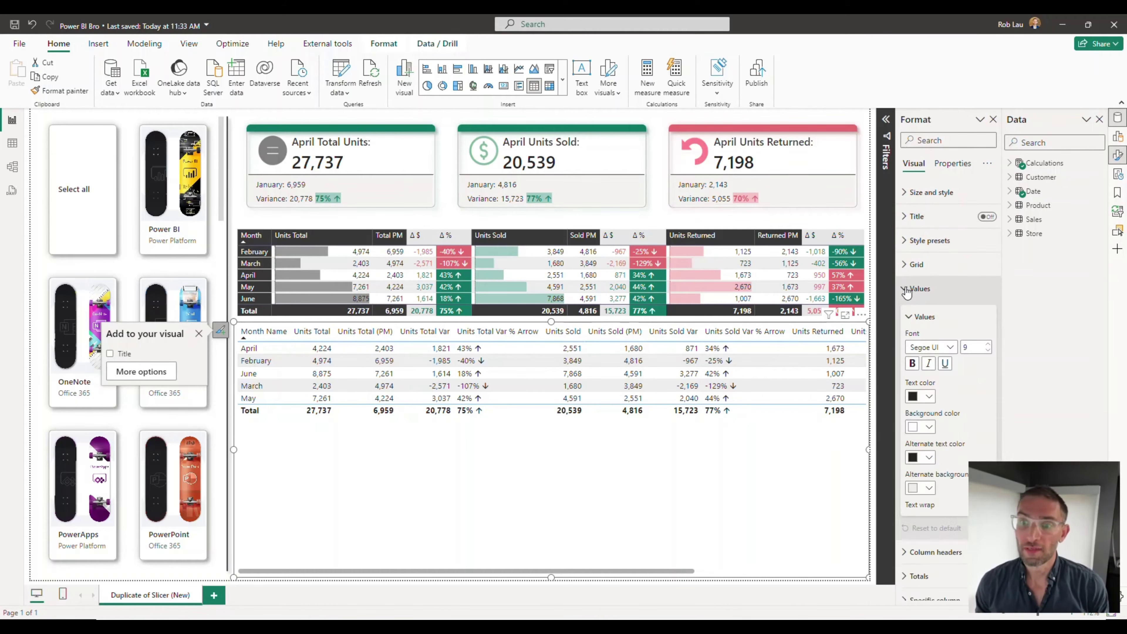
click(988, 351)
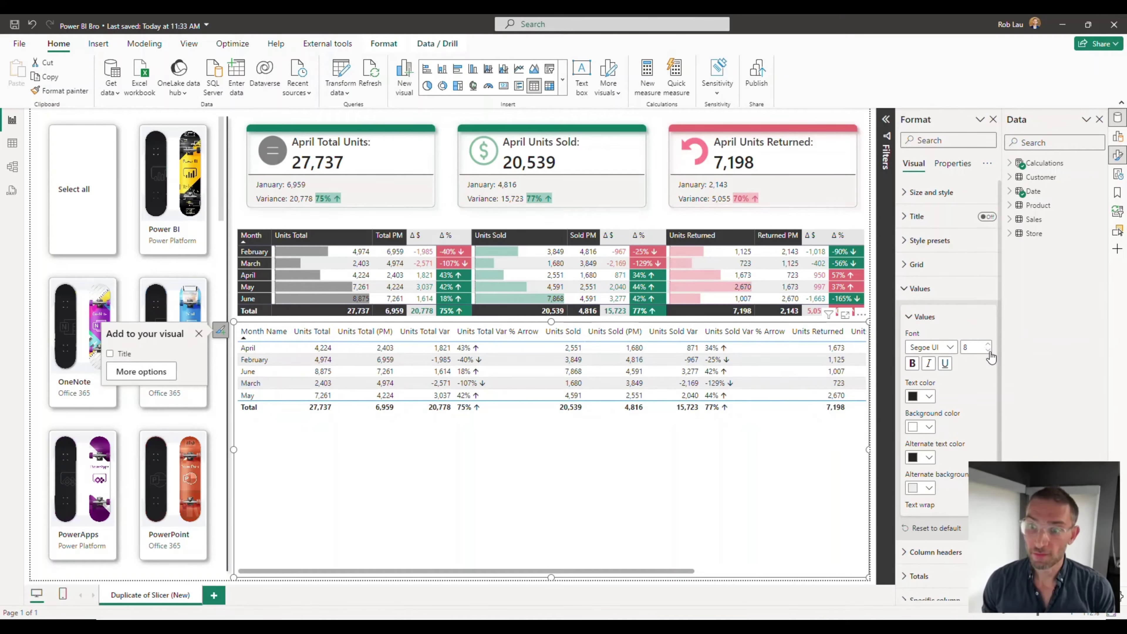
click(909, 317)
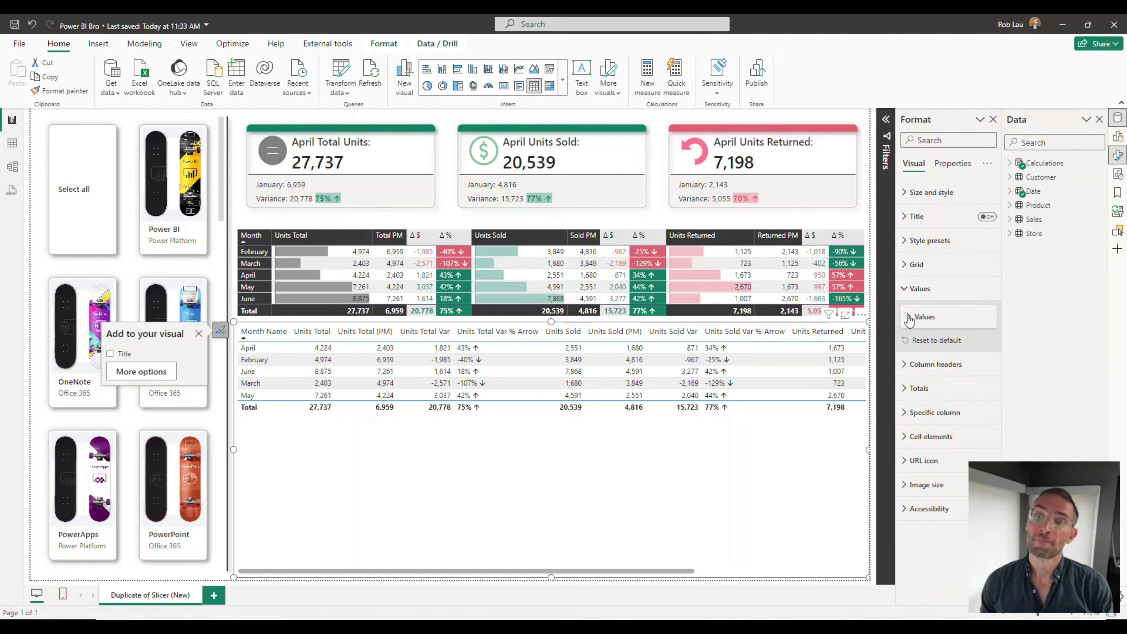
click(903, 371)
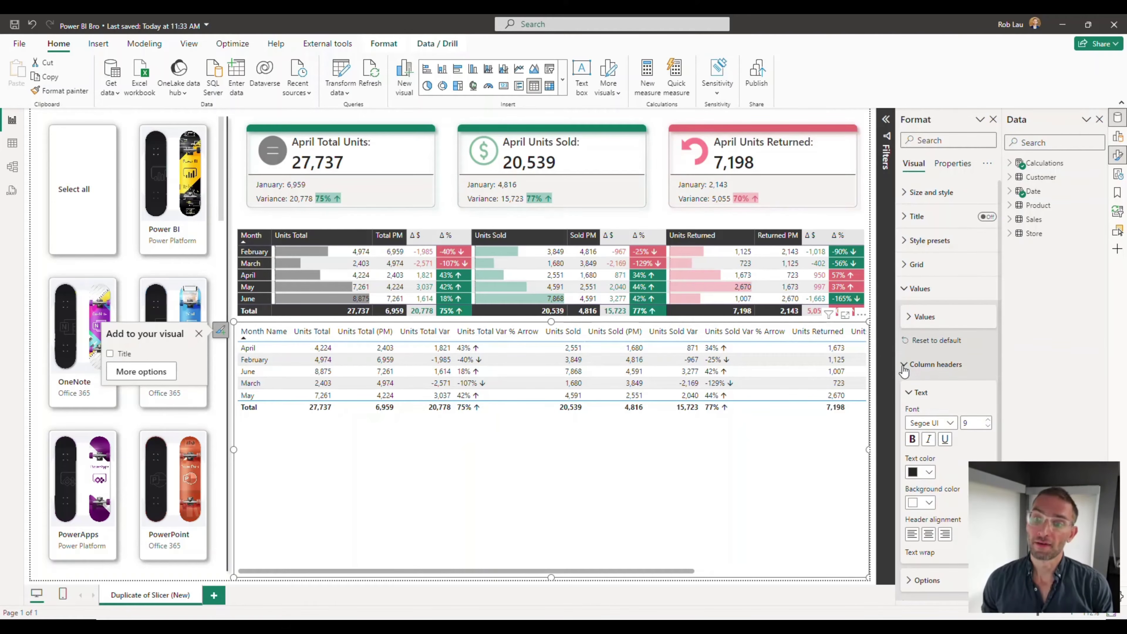
click(988, 427)
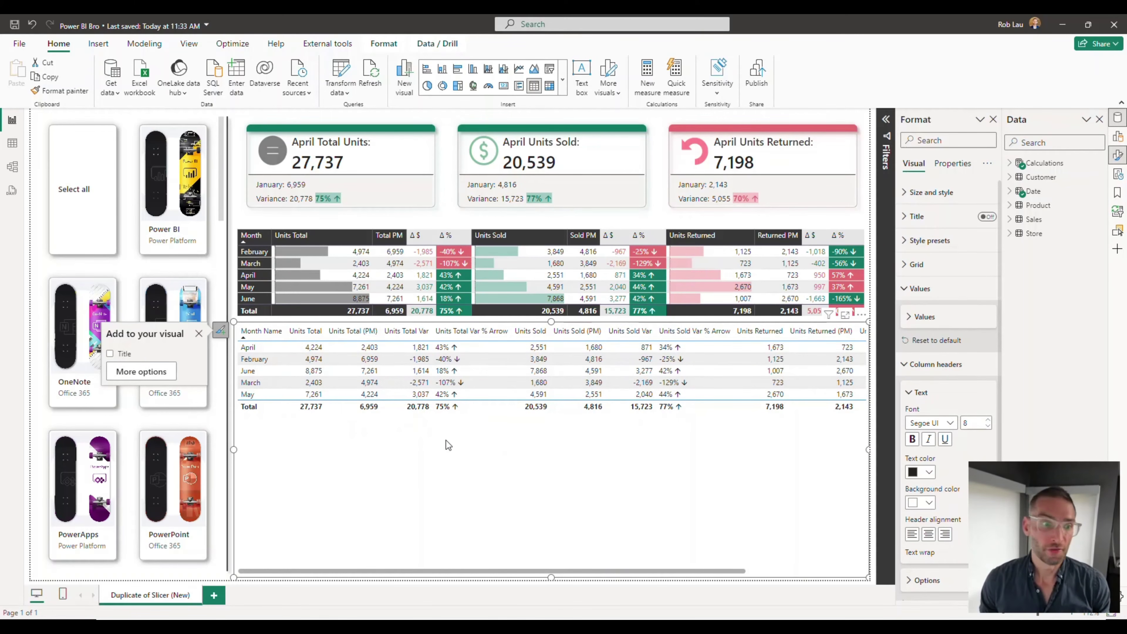
click(907, 365)
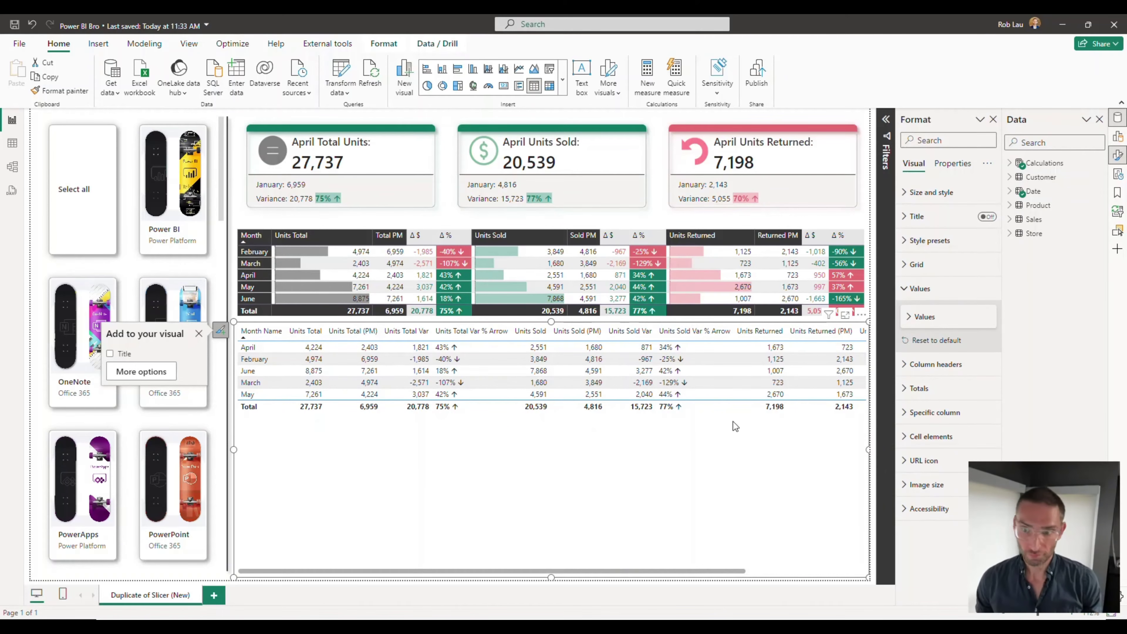
click(907, 297)
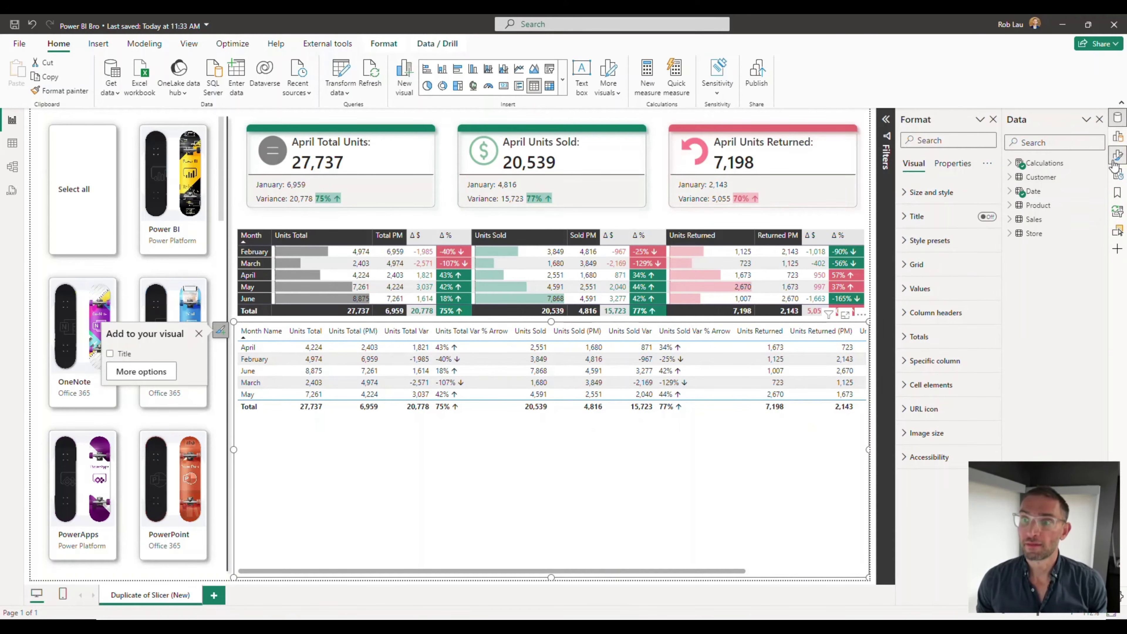
Rename the new table's Month Name column as Month and its Units Total (PM) column as Total PM
click(1118, 138)
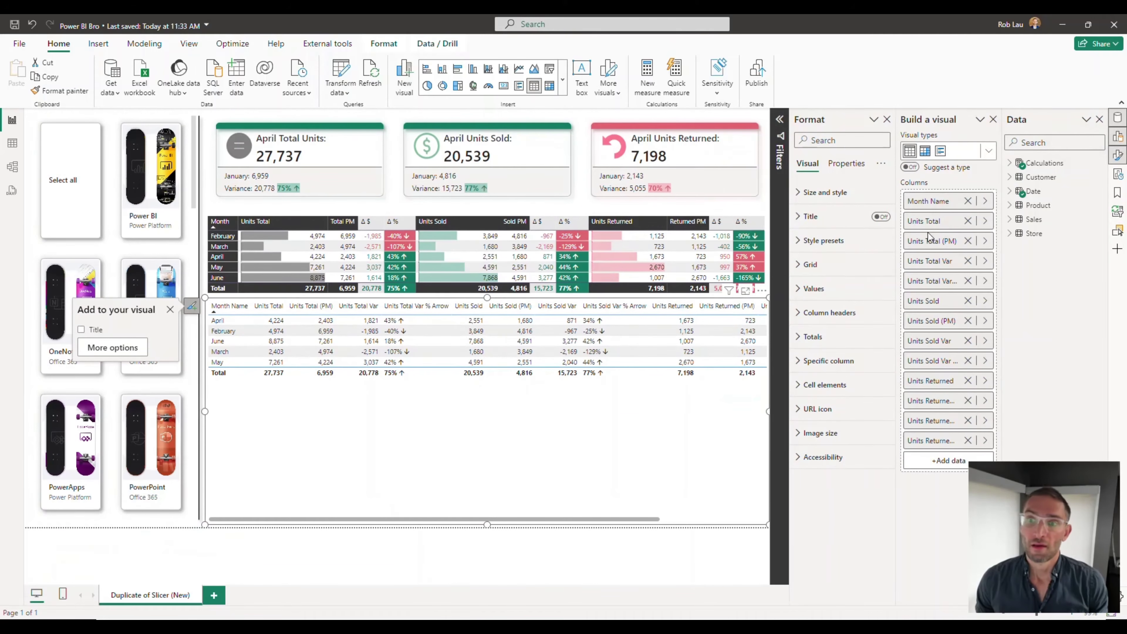
double_click(928, 202)
text(Mont)
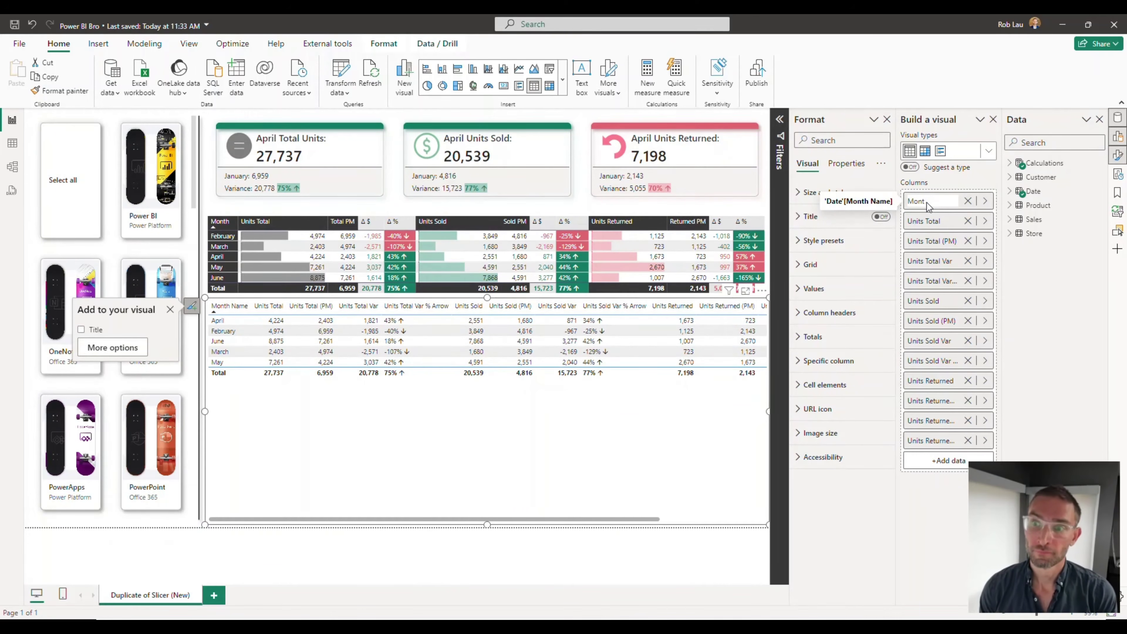
key(Return)
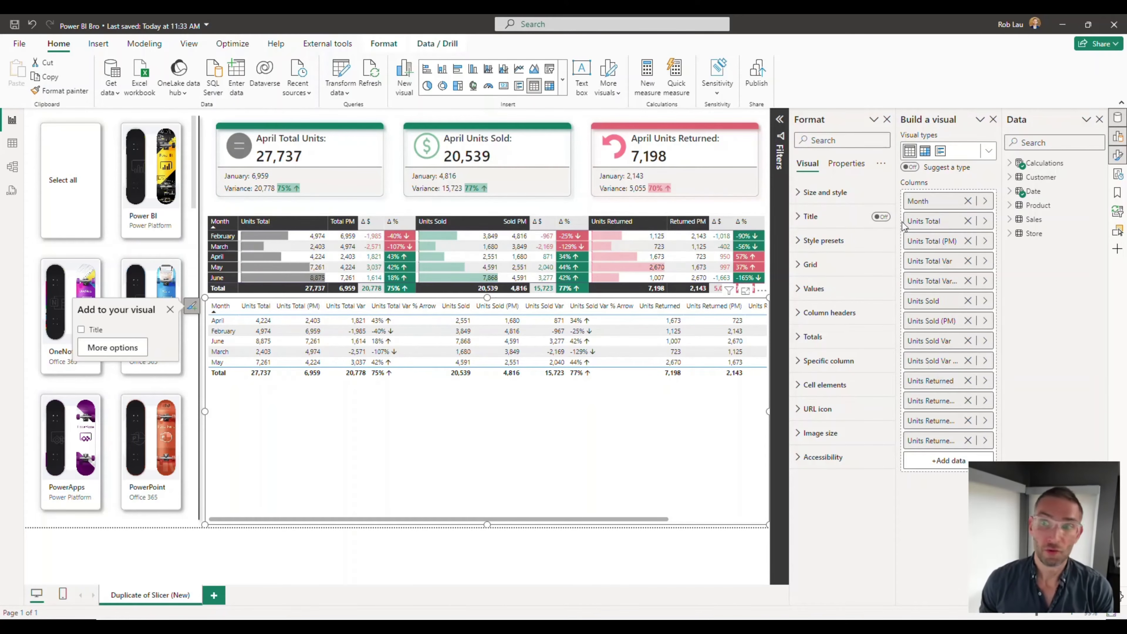
double_click(928, 241)
text(To)
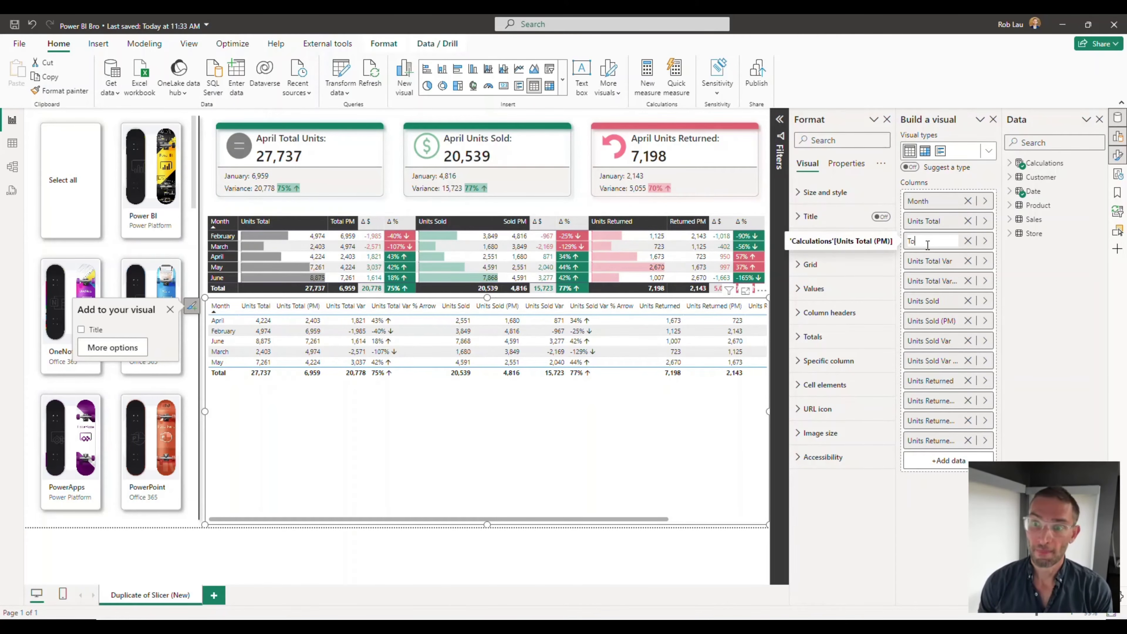
text(tal PM)
key(Return)
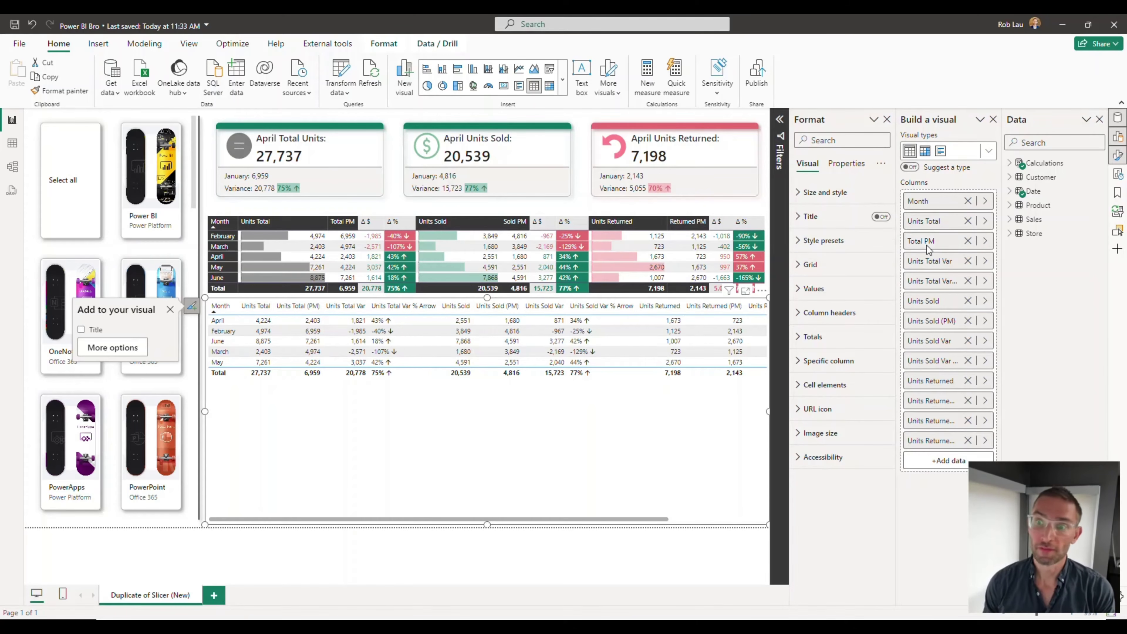
Rename the Units Total Var column as Var $ and the Units Total Var % Arrow column as Var %
double_click(935, 262)
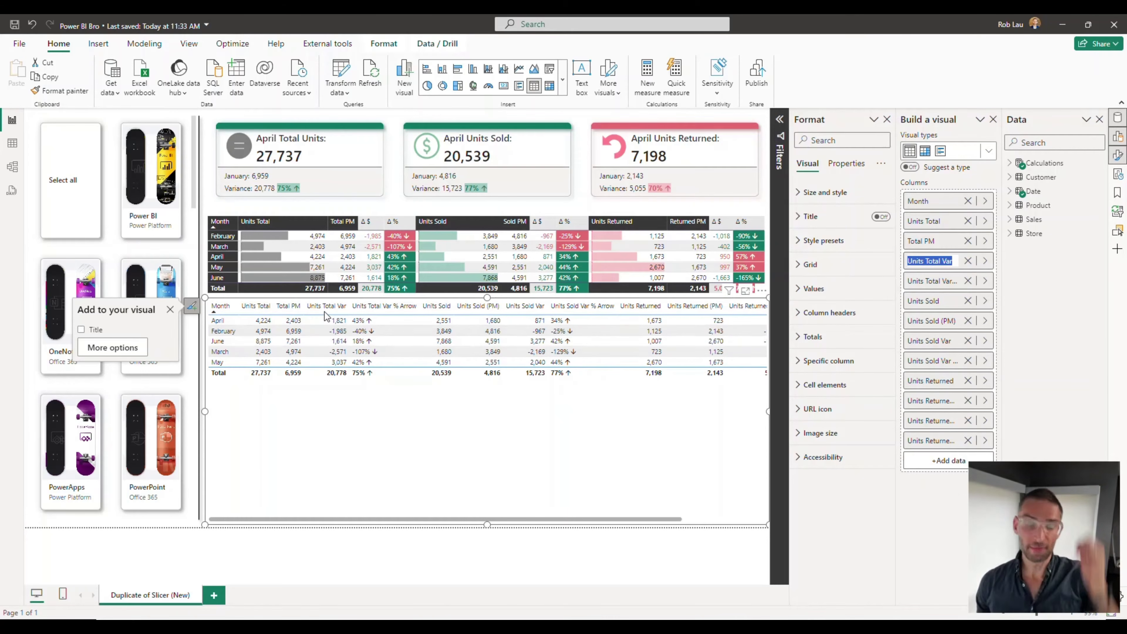
text(Var)
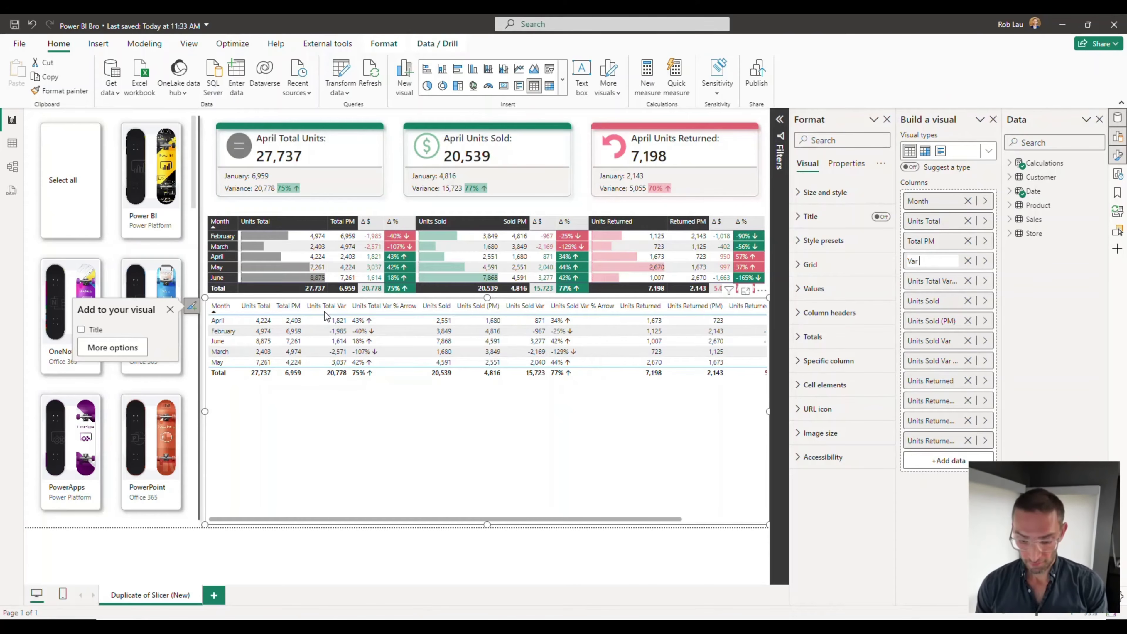
text( $)
key(Return)
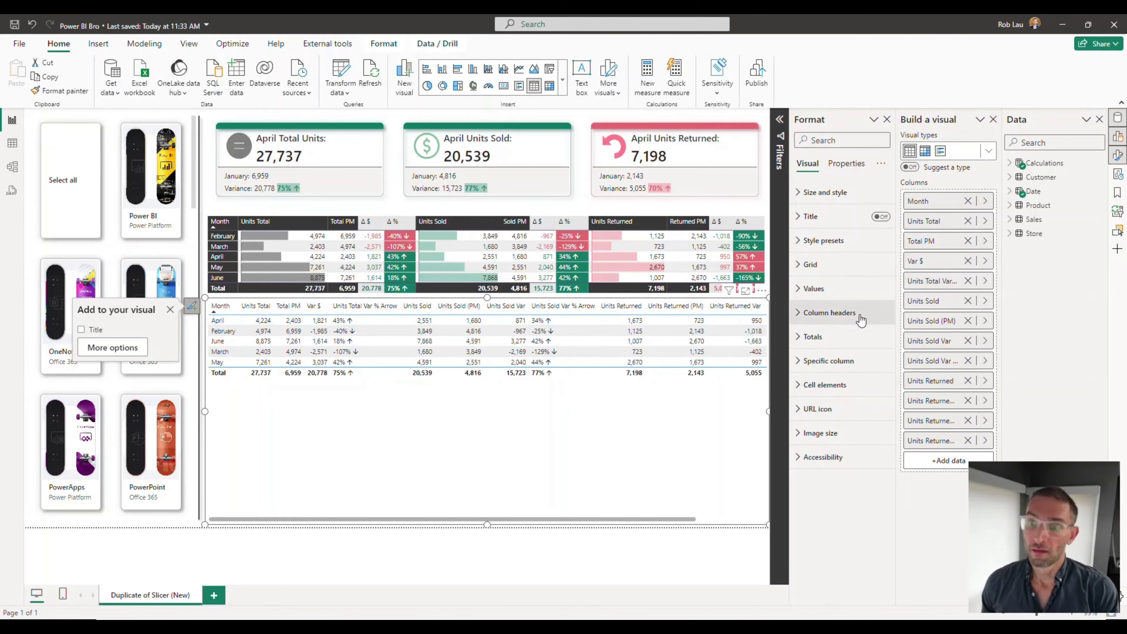
double_click(938, 280)
text(Var )
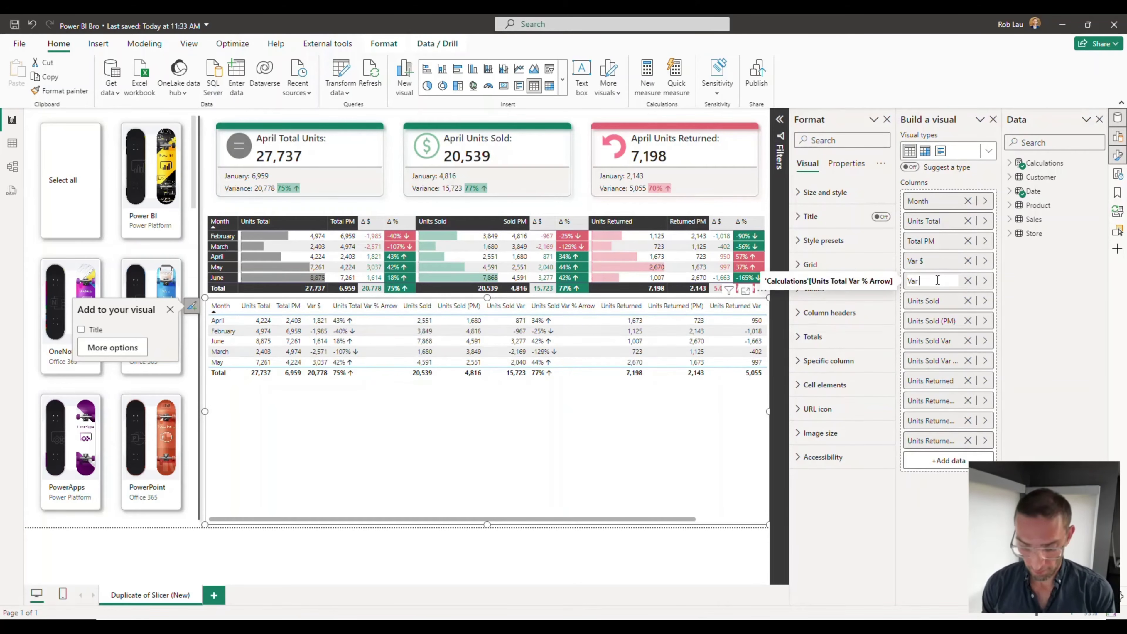
text(%)
key(Return)
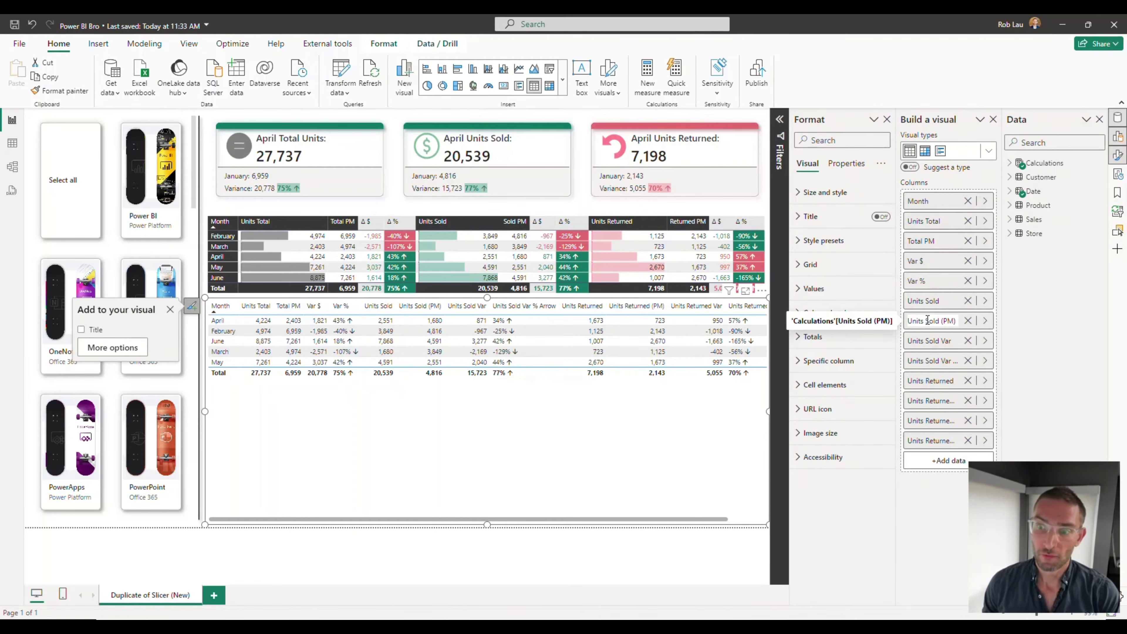
Rename the new table's Units Sold (PM) column as Sold (PM) and its Total PM column as Total (PM)
drag(928, 320, 884, 316)
key(Delete)
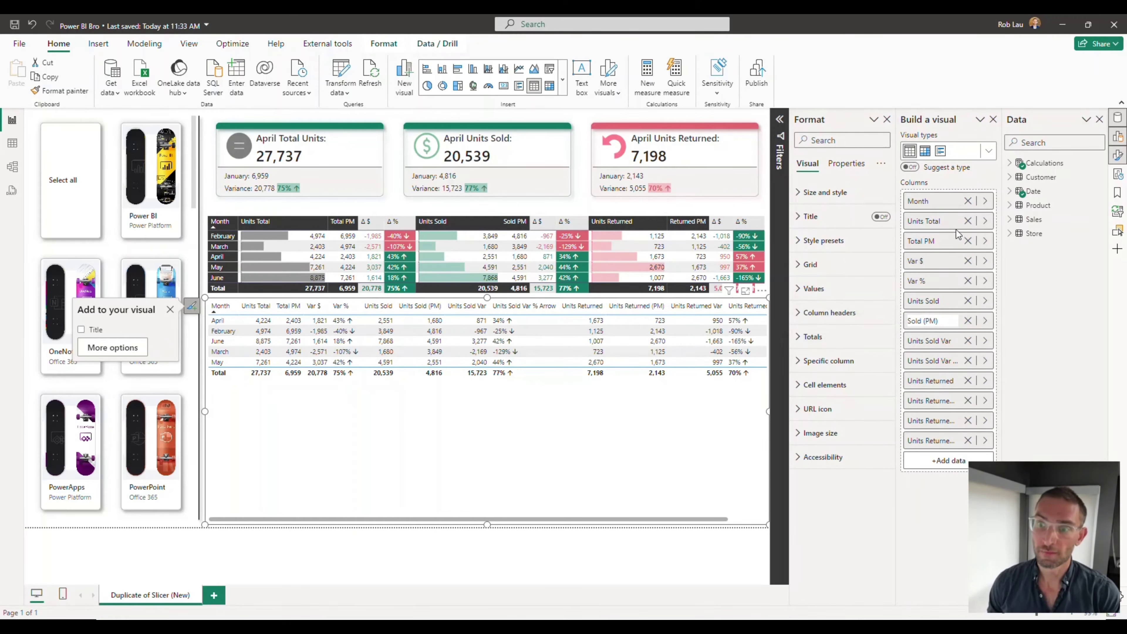
double_click(928, 240)
click(927, 241)
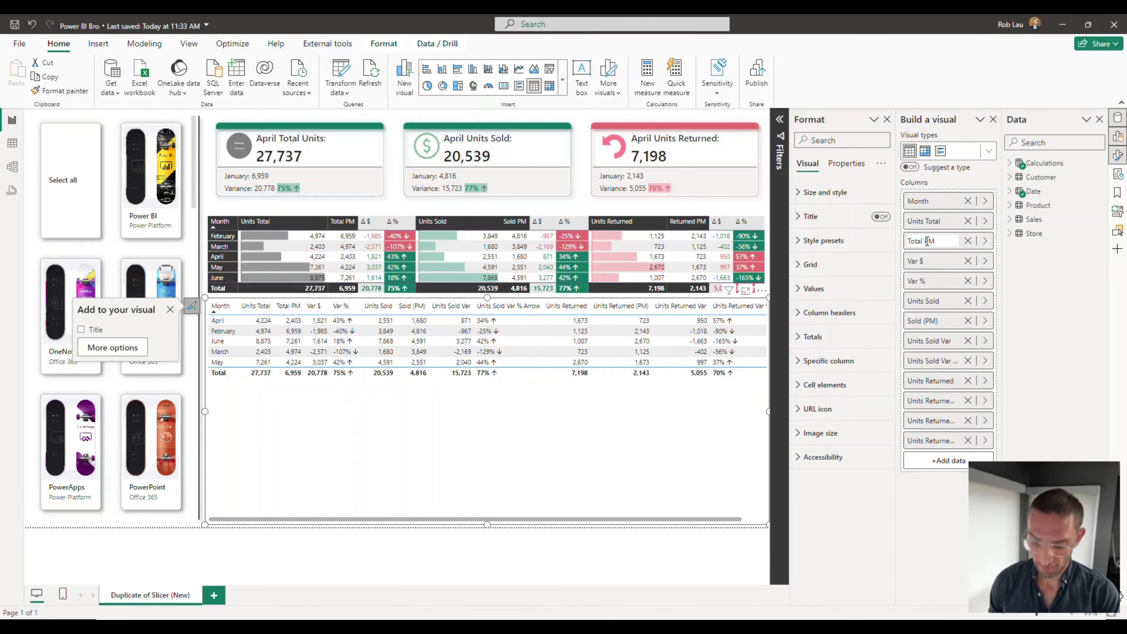
text(()
click(943, 243)
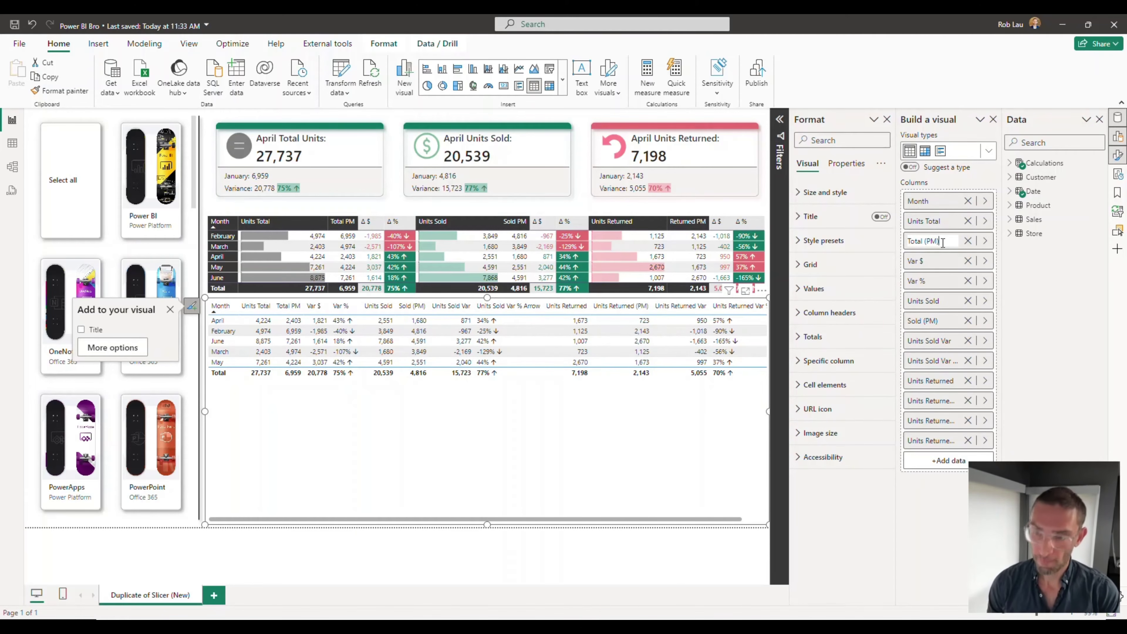
key(Return)
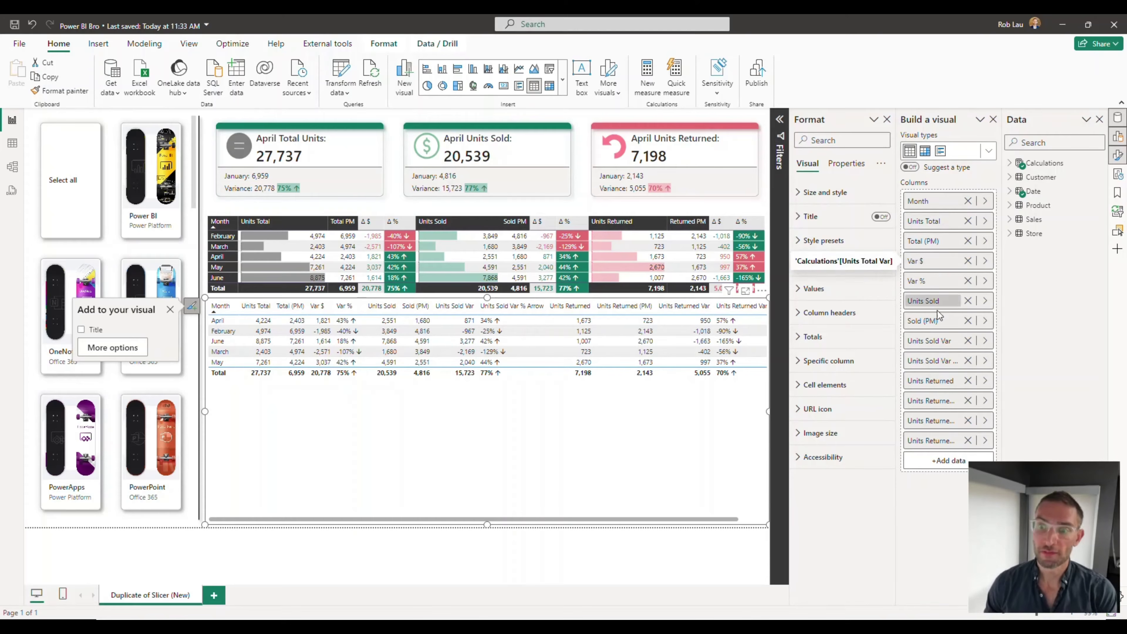
Rename the Units Sold Var column as Var $ and the Units Sold Var % Arrow column as Var %
double_click(930, 341)
text(Var)
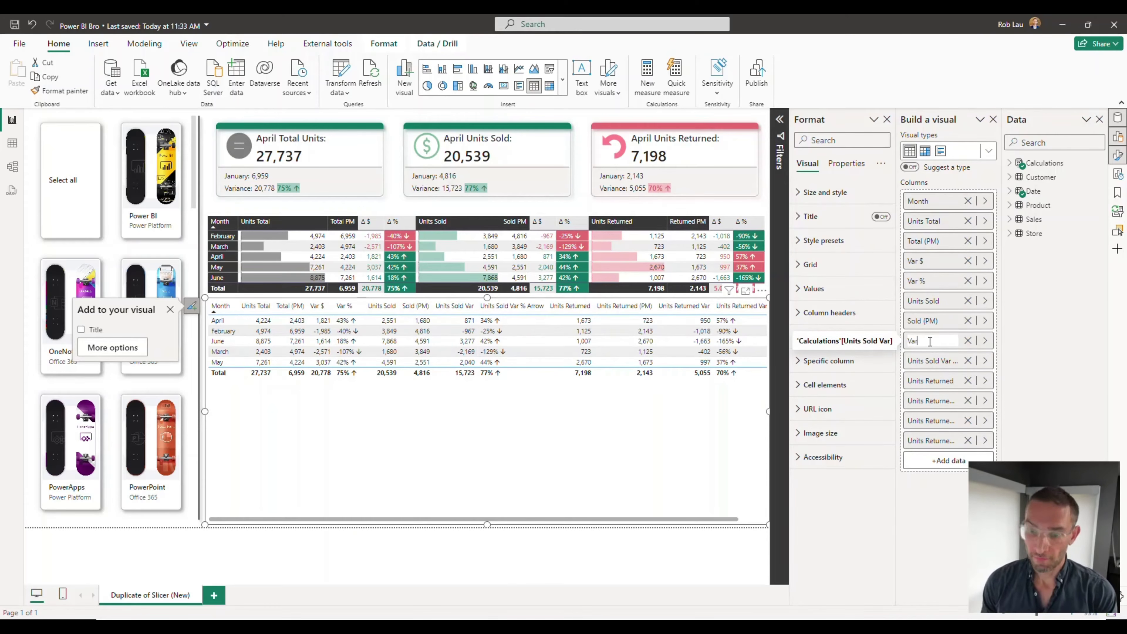
text( $)
key(Return)
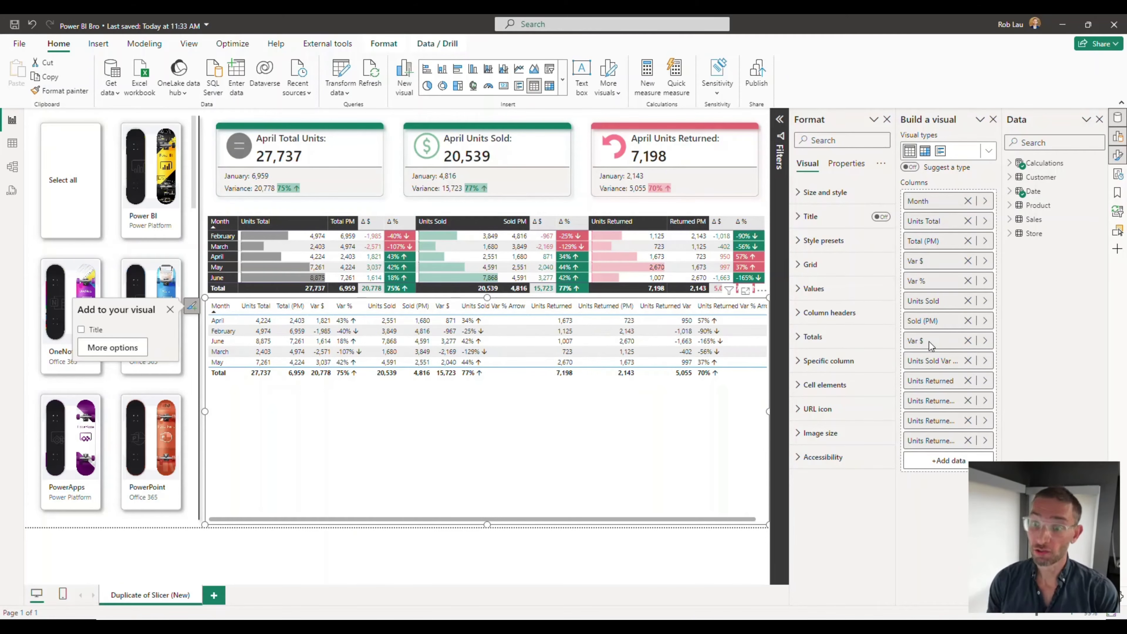
double_click(924, 361)
text(Var)
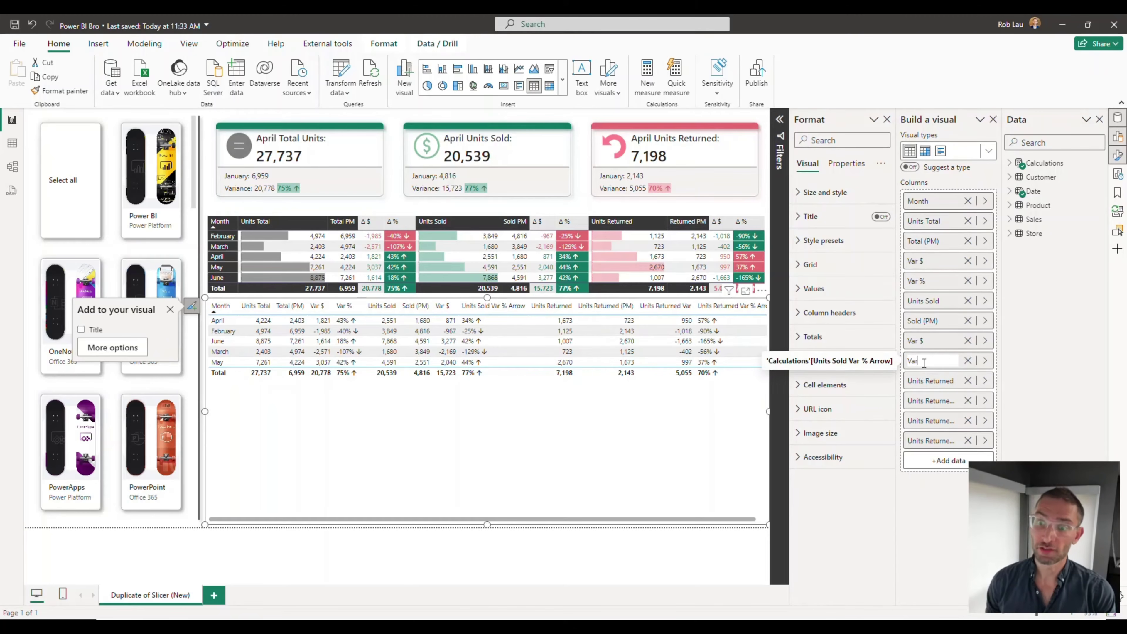
text( %)
key(Return)
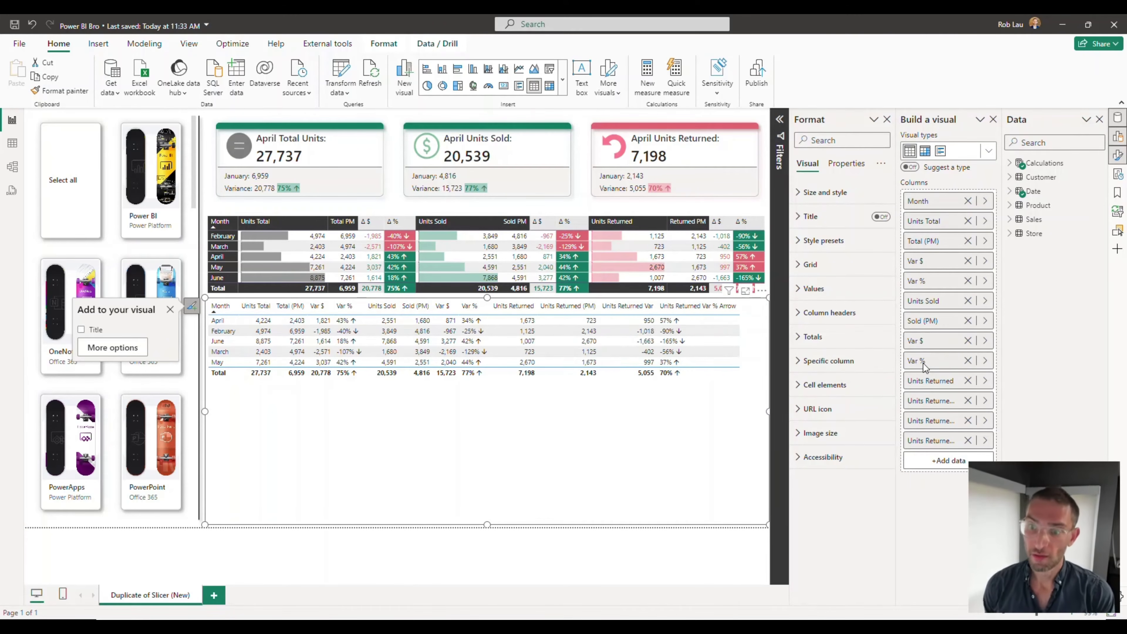
double_click(925, 381)
key(BackSpace)
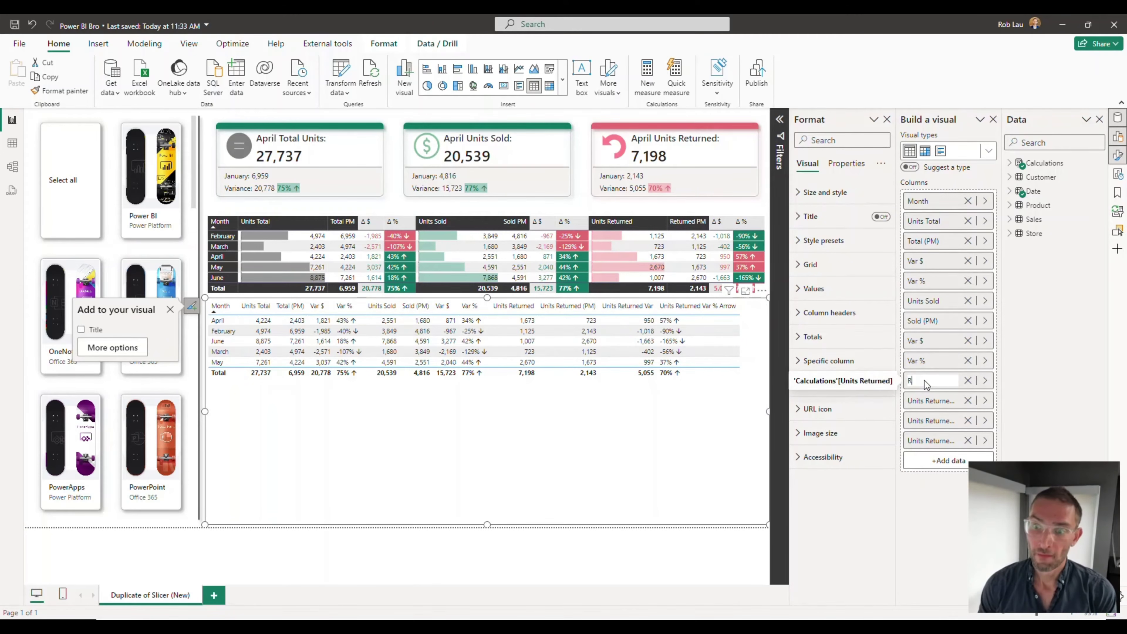
text(Units Returned)
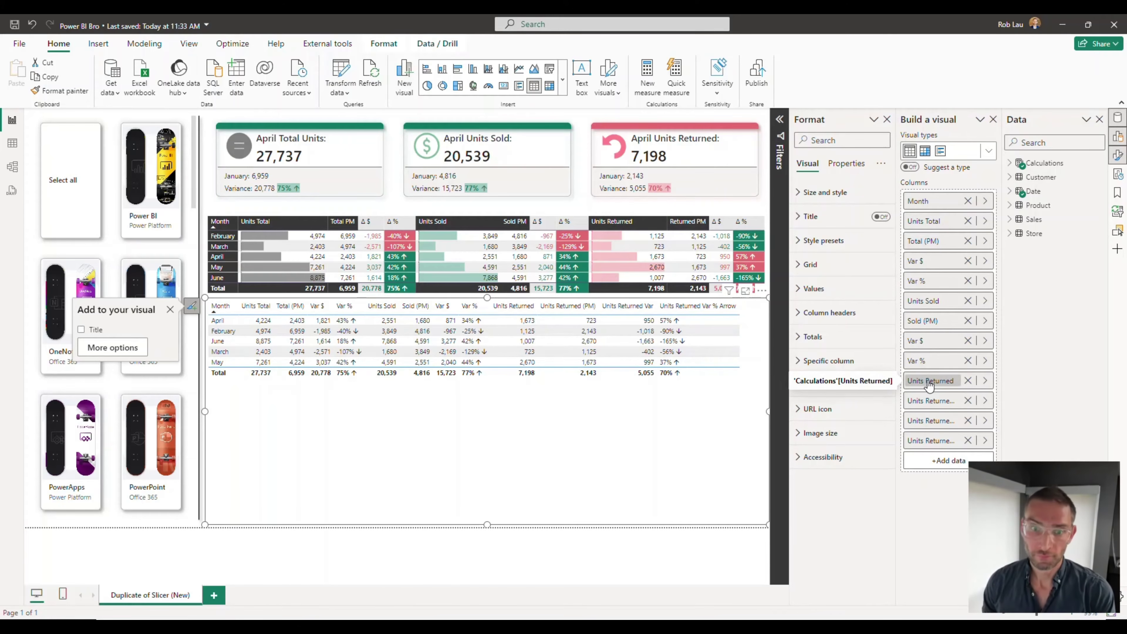
key(Return)
Rename the new table's Units Returned (PM) column as Returned (PM)
double_click(932, 401)
key(BackSpace)
text(Returned)
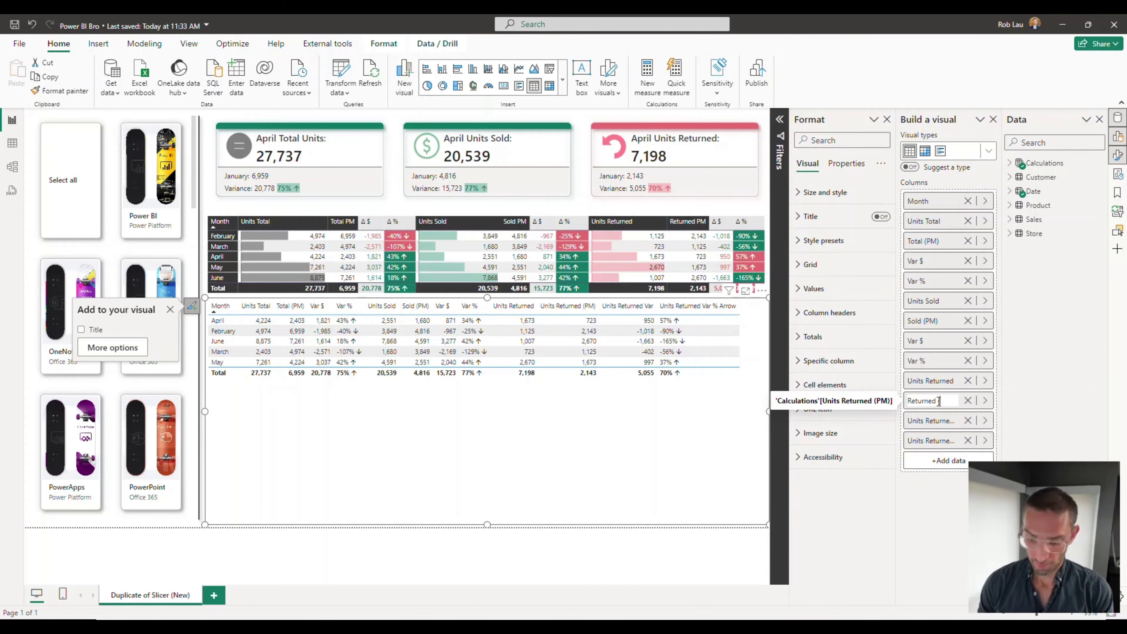
text( (PM))
key(Return)
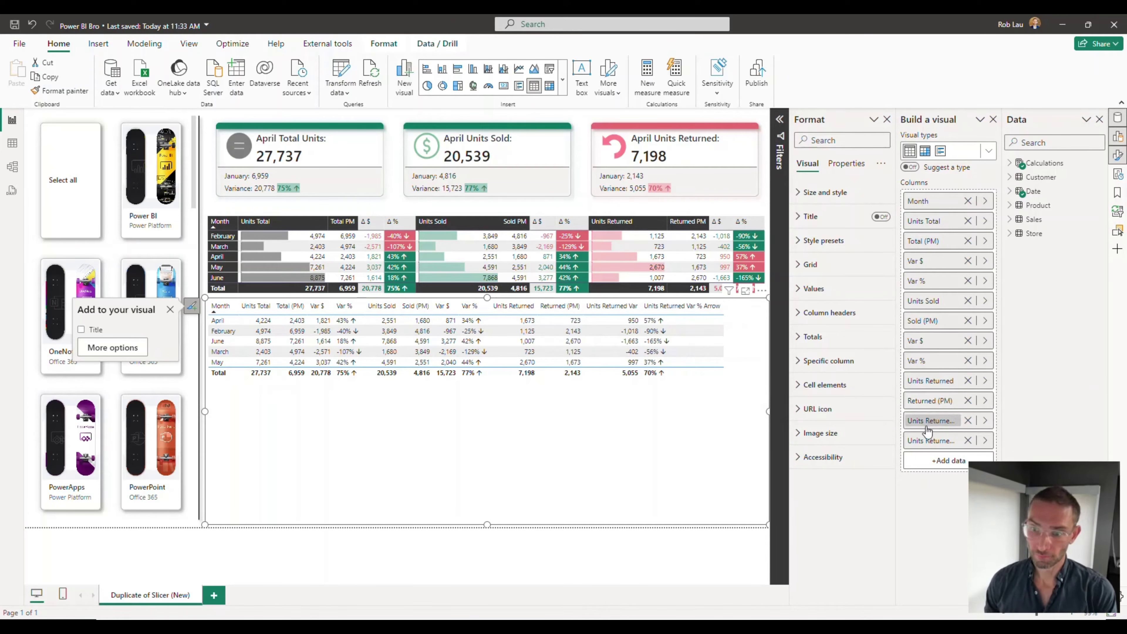
Rename the Units Returned Var column as Var $ and the Units Returned Var % Arrow column as Var %
double_click(927, 424)
key(BackSpace)
text(Var $)
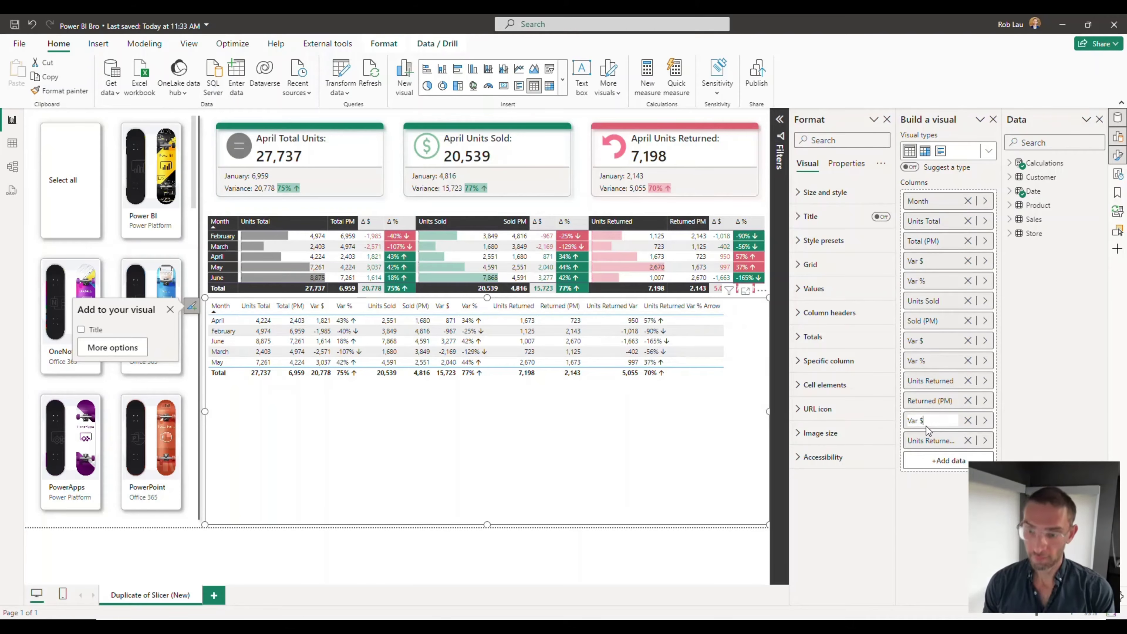
key(Return)
double_click(945, 442)
text(Var %)
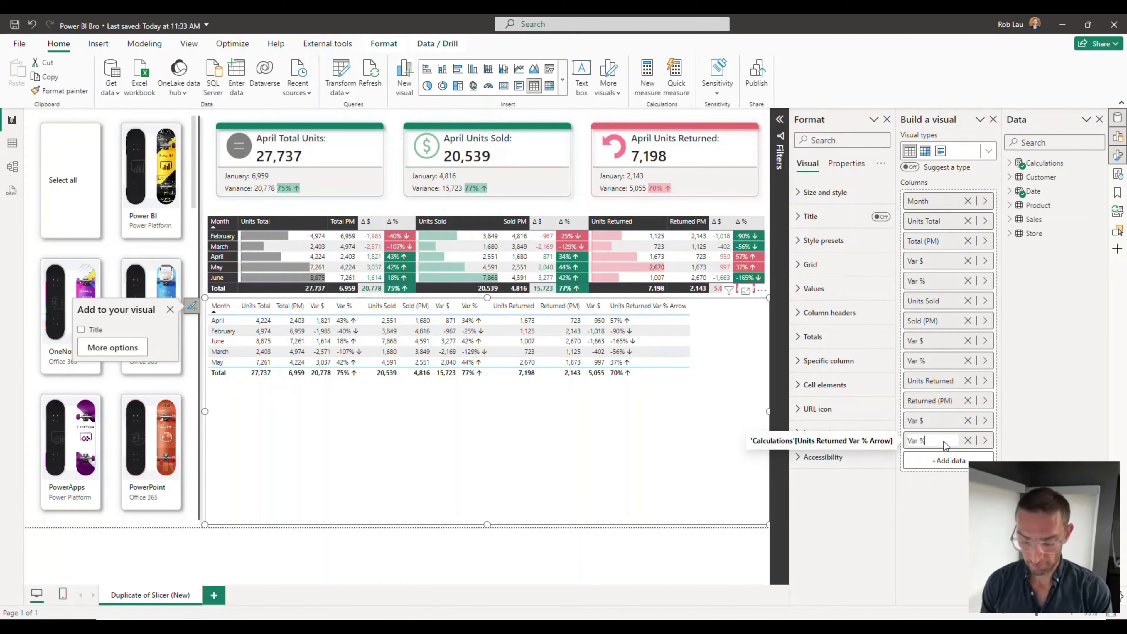
key(Return)
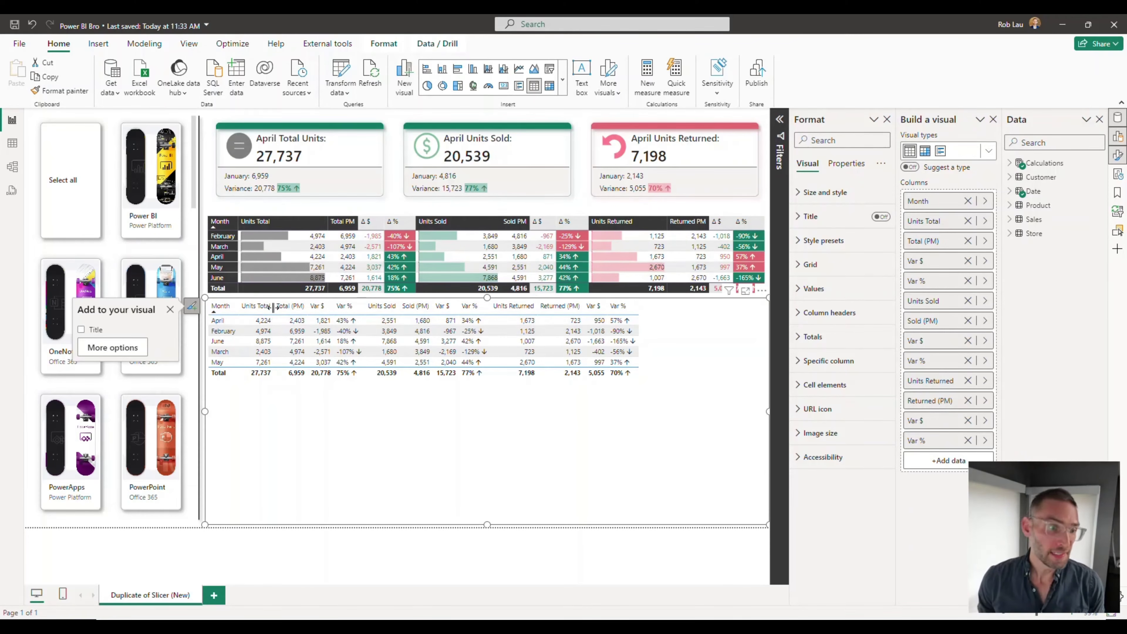
Widen the new table's Units Total, Units Sold and Units Returned columns and fine-tune their widths so every column fits within the visual
drag(273, 306, 320, 309)
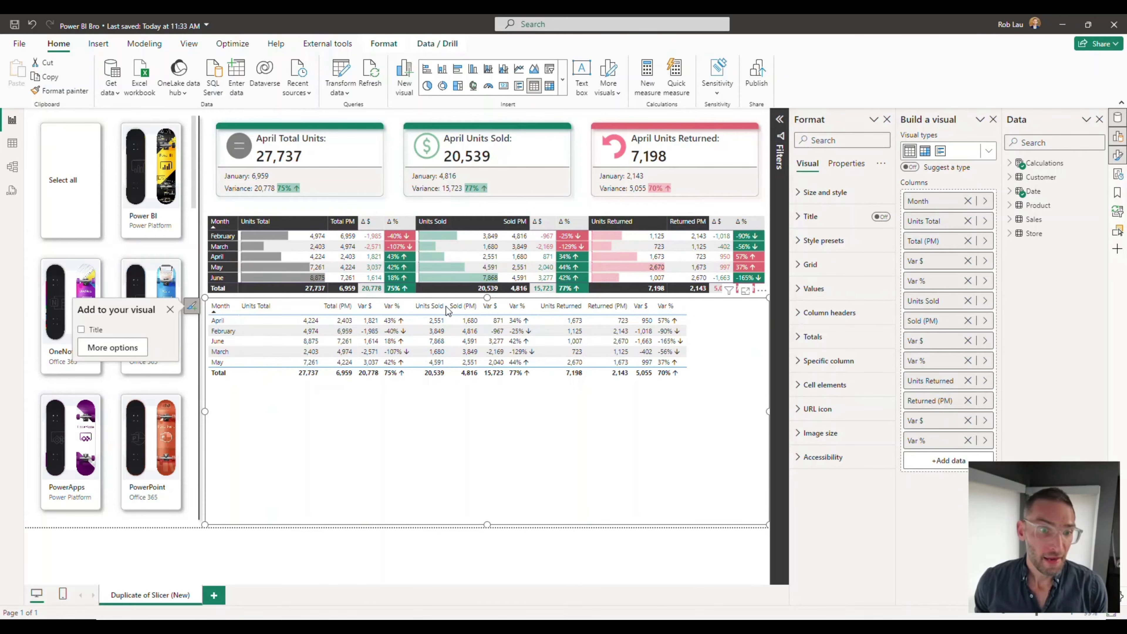
drag(448, 308, 499, 305)
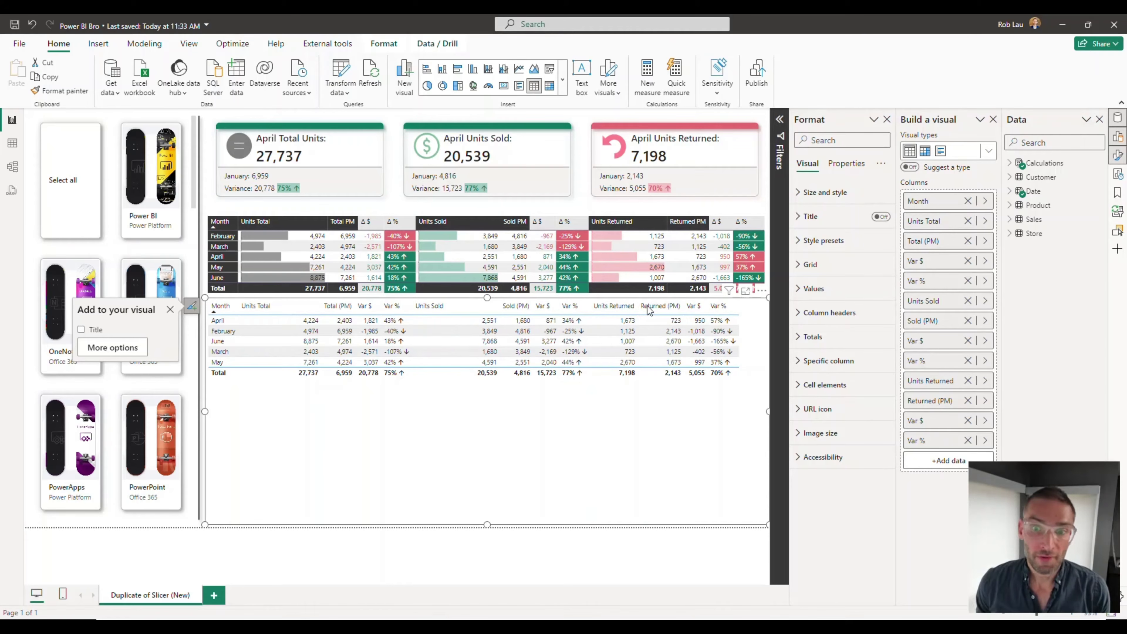
drag(635, 307, 657, 306)
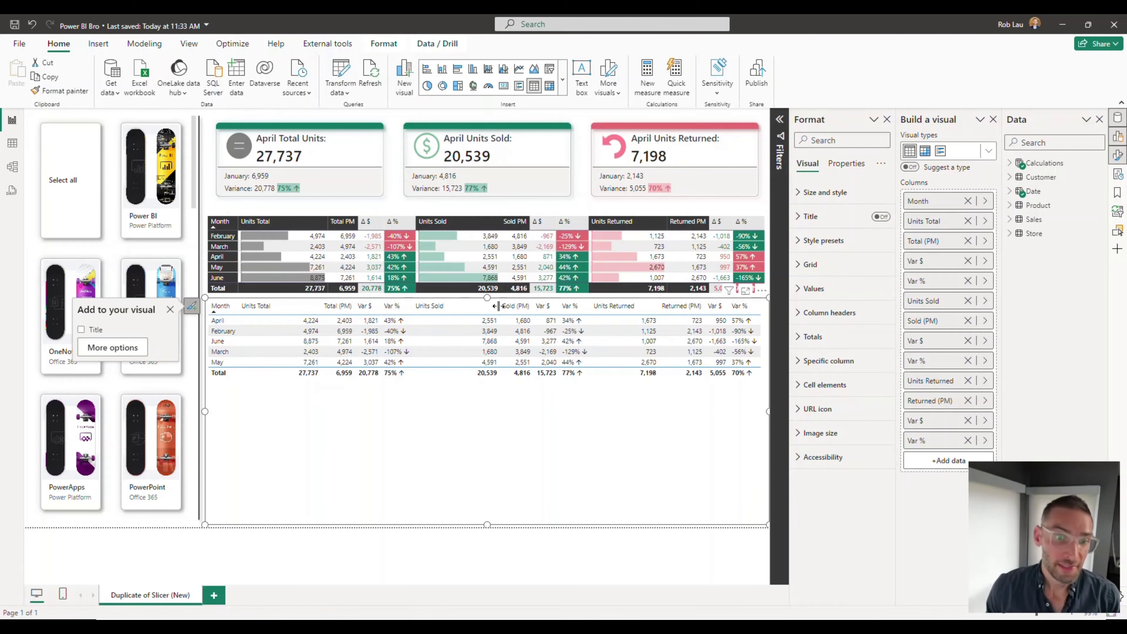
drag(497, 307, 487, 307)
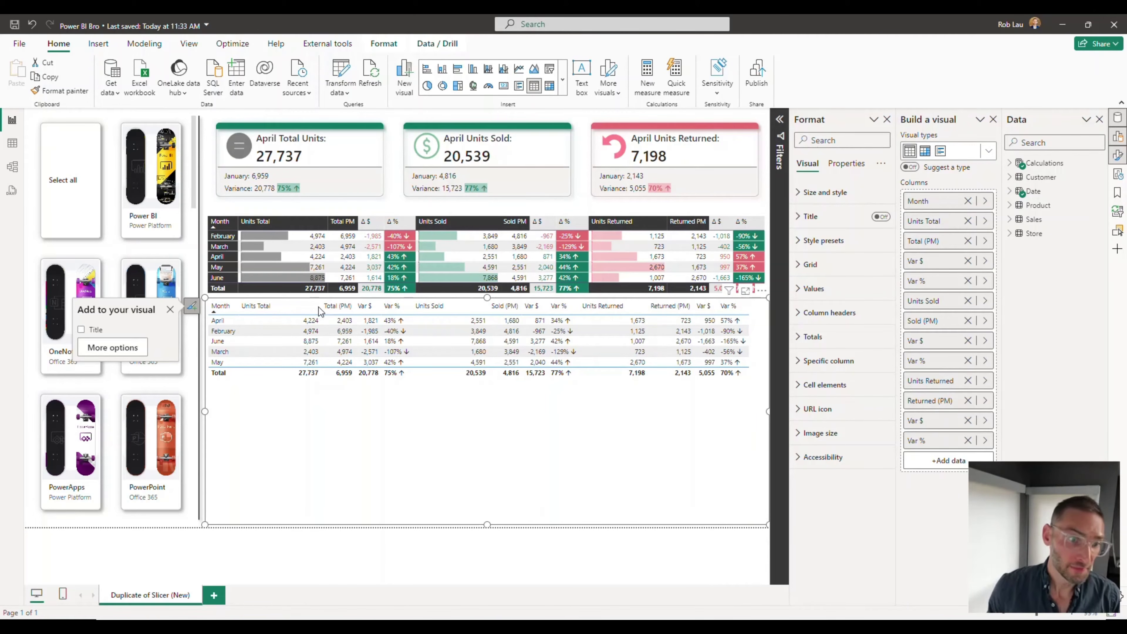
drag(321, 307, 304, 307)
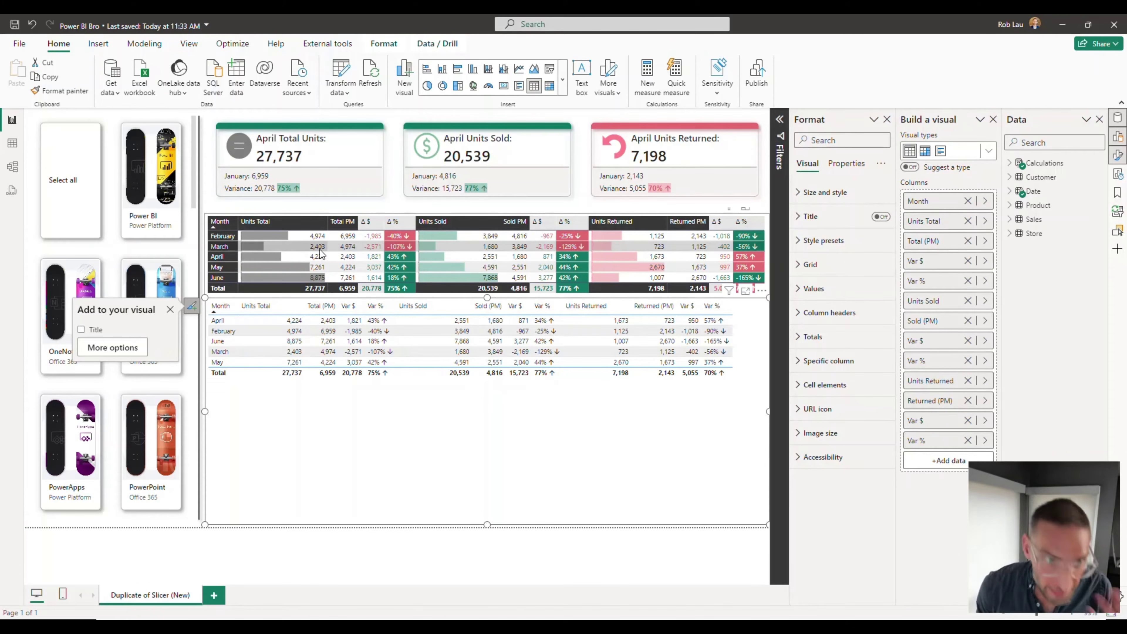
Cross-filter the report by March from the existing table and clear that selection again
click(222, 248)
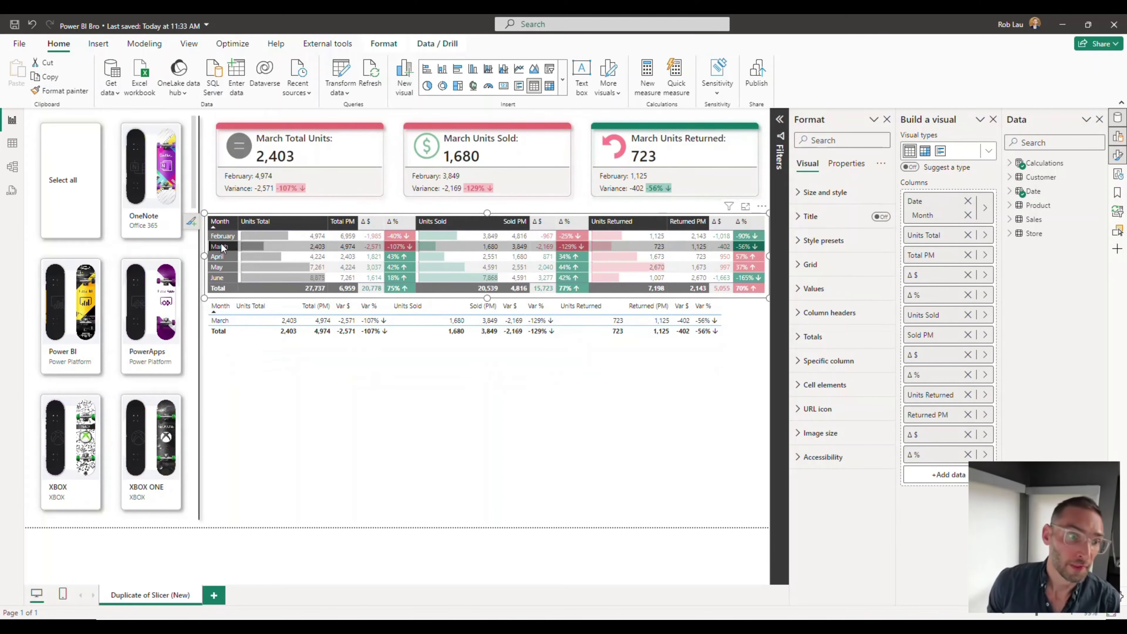
click(222, 248)
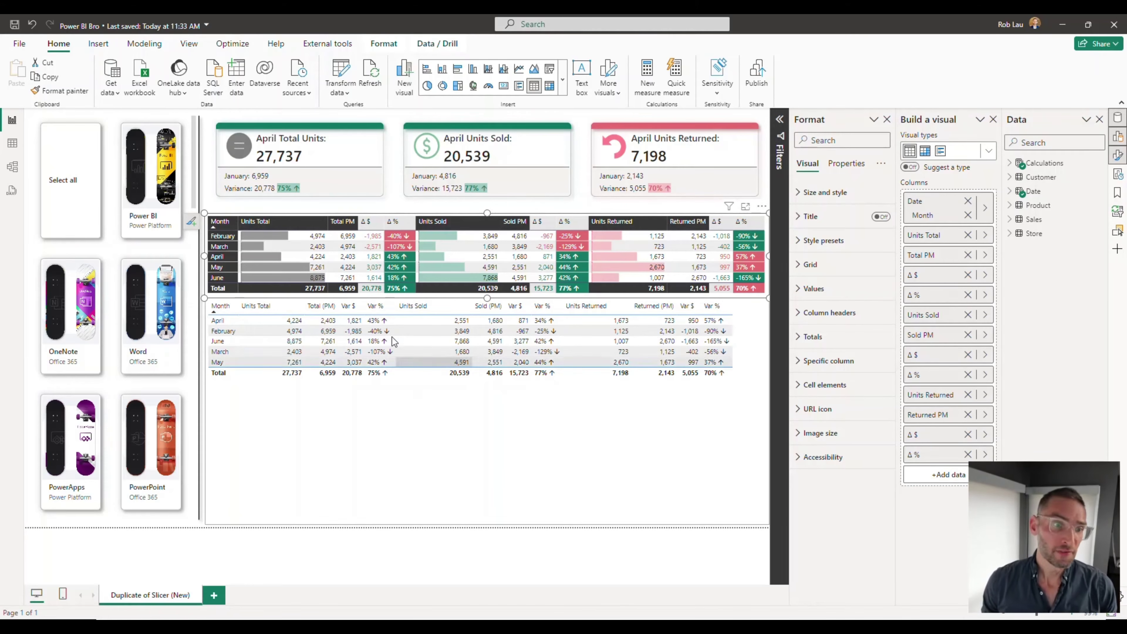
Reduce the new table's height and set its grid border color to the dark gray theme color
click(417, 397)
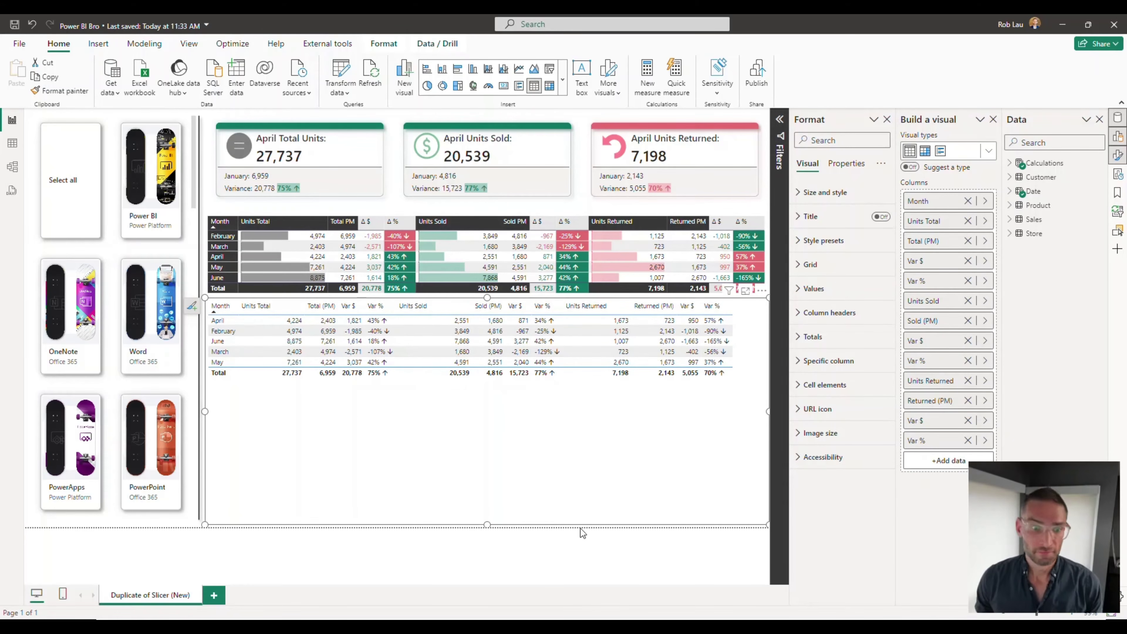
drag(481, 525, 493, 473)
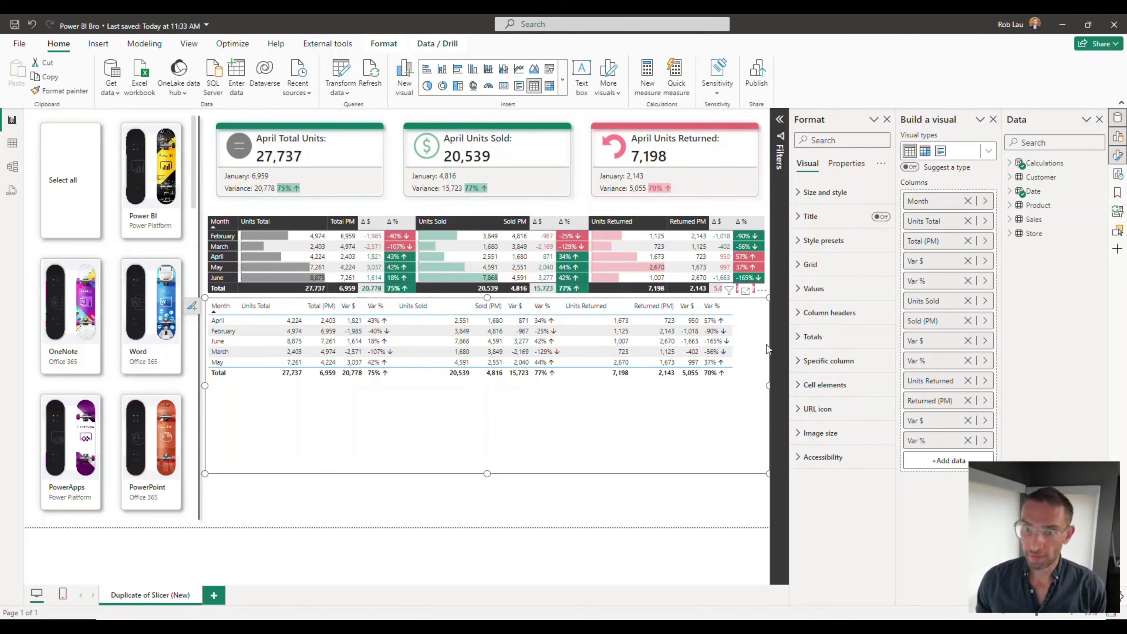
click(809, 265)
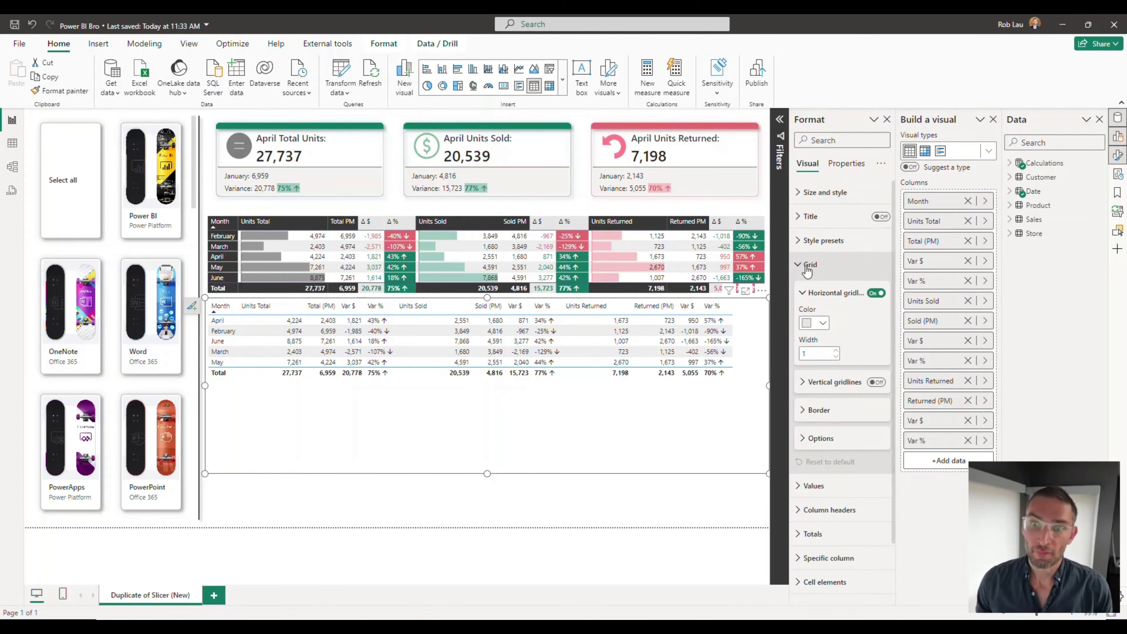
click(818, 411)
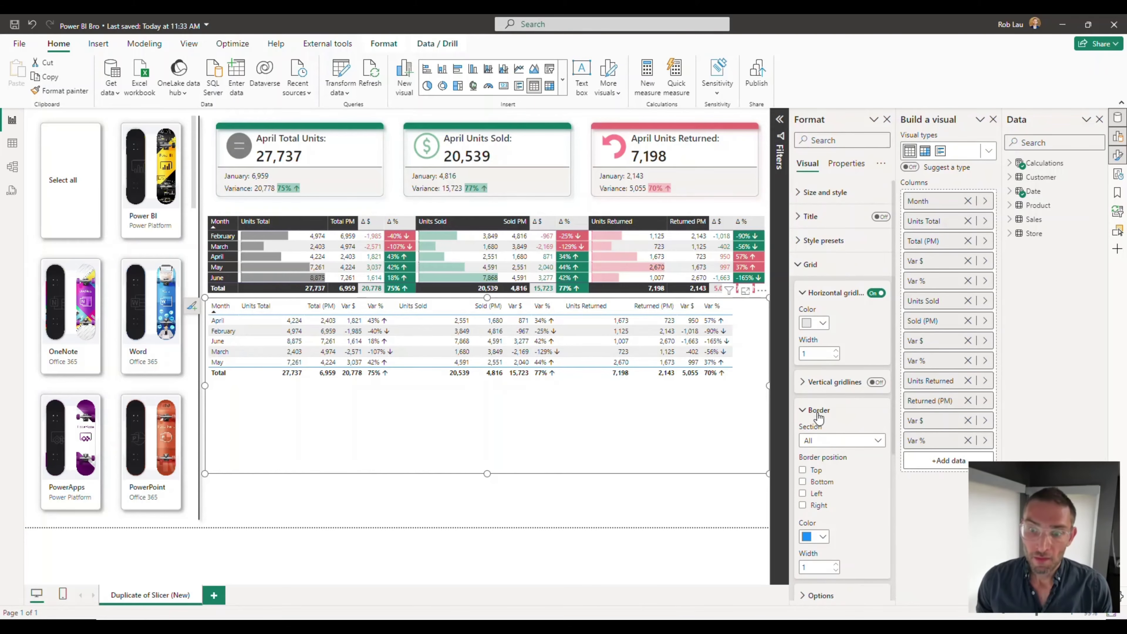
click(822, 538)
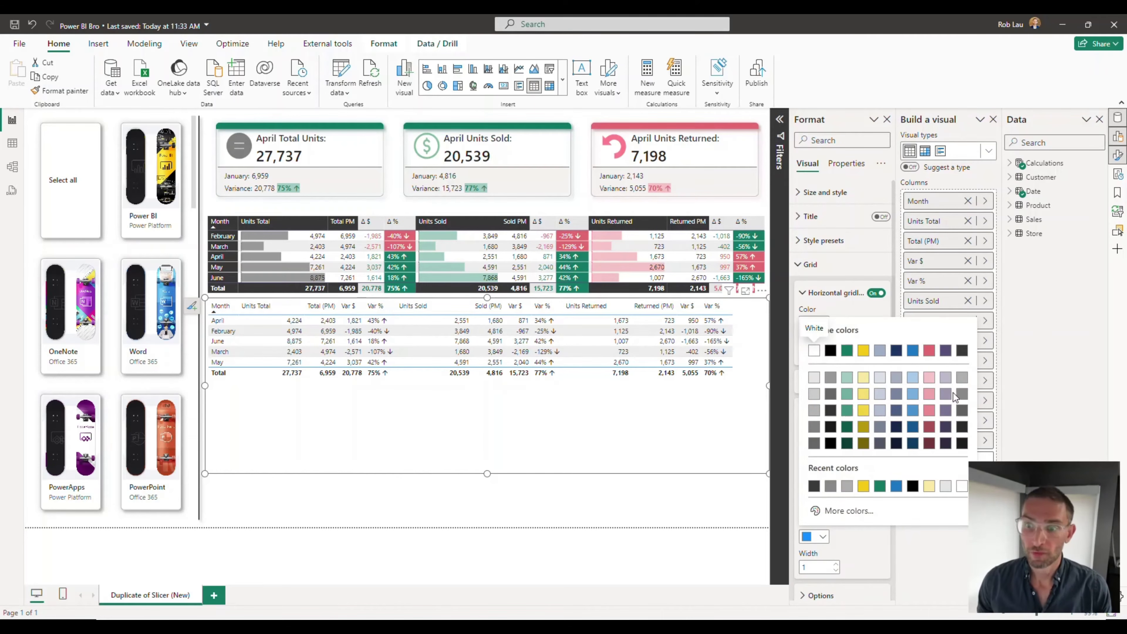
click(962, 352)
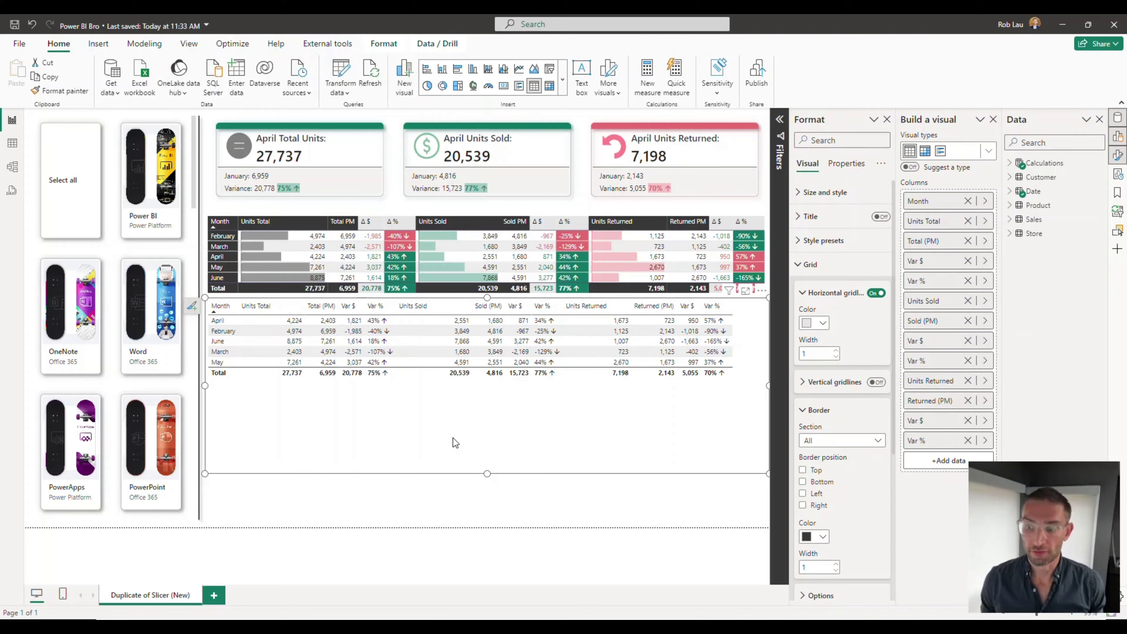
Copy the Δ symbol from the Δ $ column name of the existing table's Units Total variance
click(320, 214)
click(318, 216)
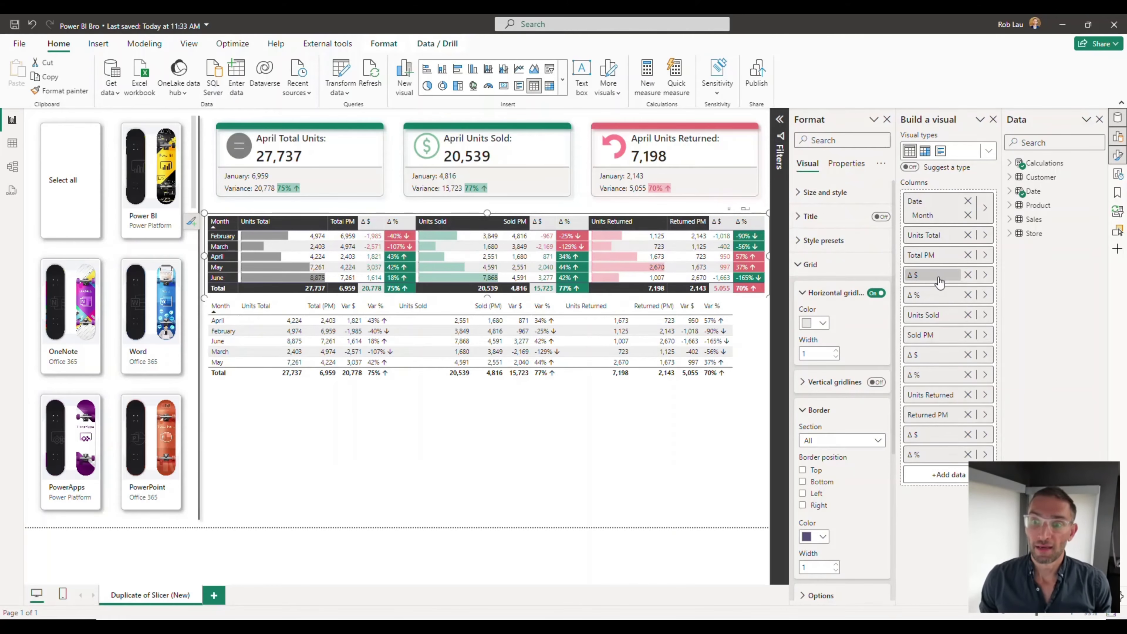
double_click(914, 276)
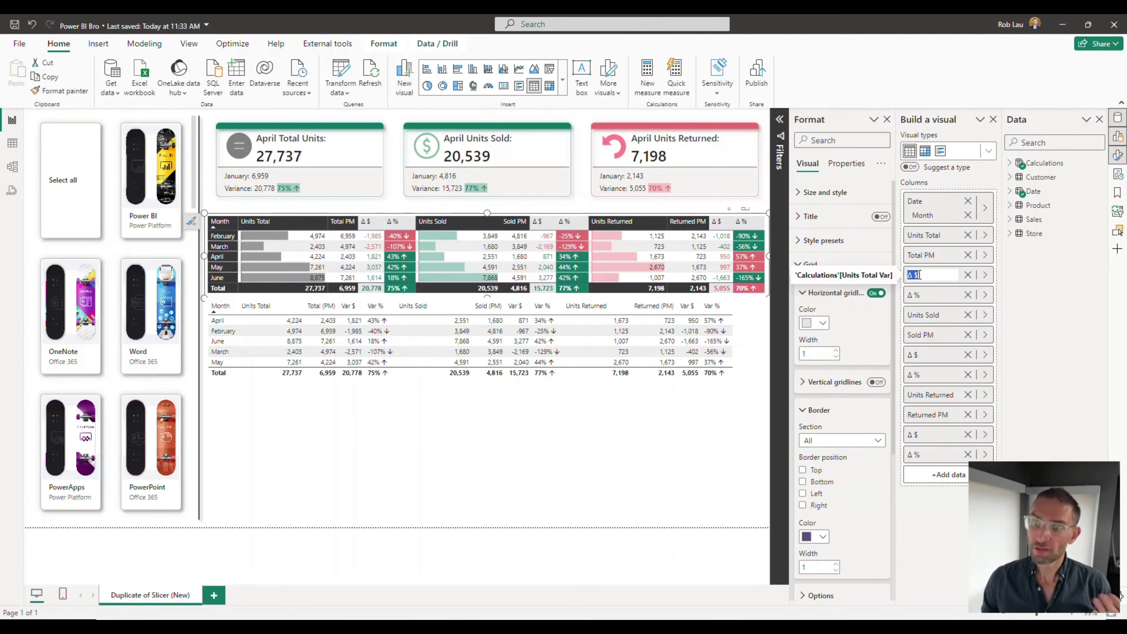
double_click(913, 276)
key(ctrl+c)
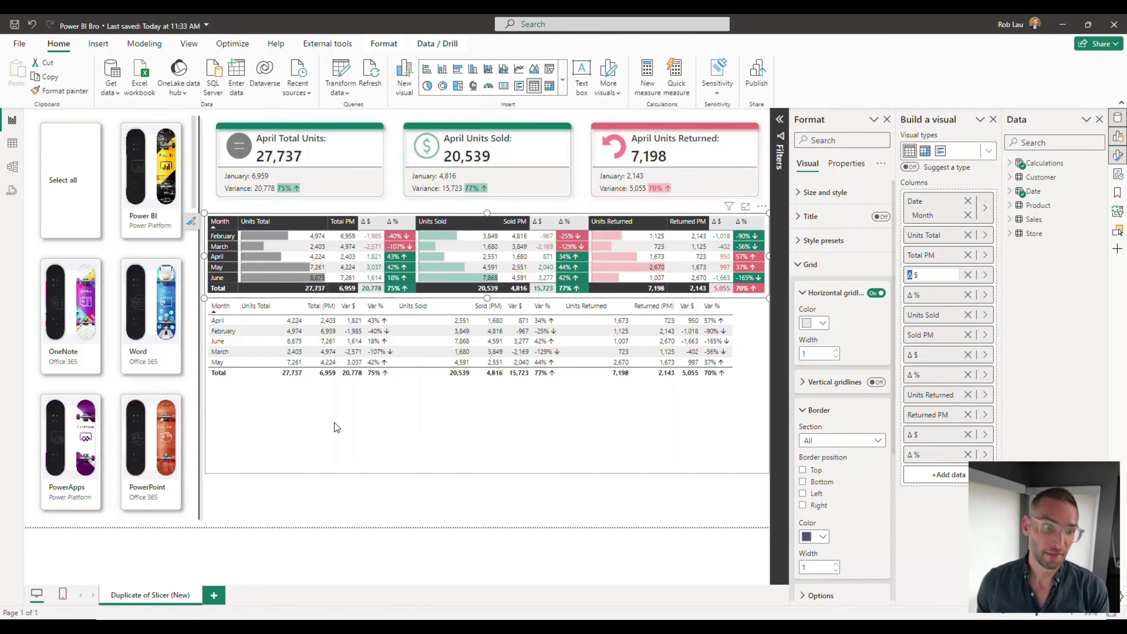
Rename the new table's Units Total variance columns to Δ $ and Δ %
click(385, 418)
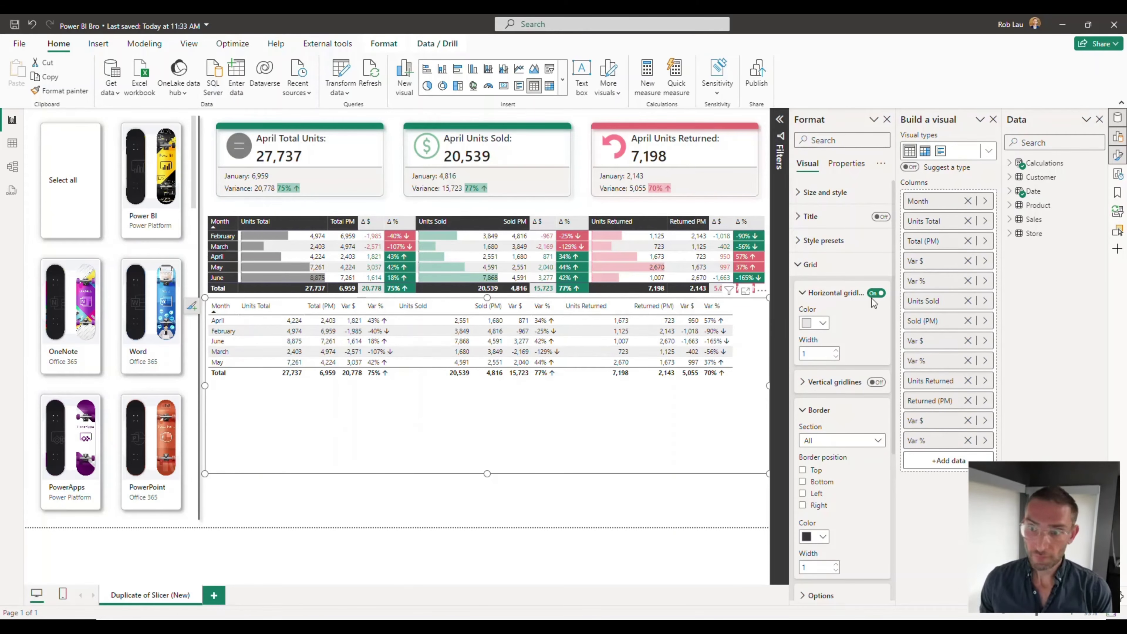
double_click(920, 266)
text(Δ $)
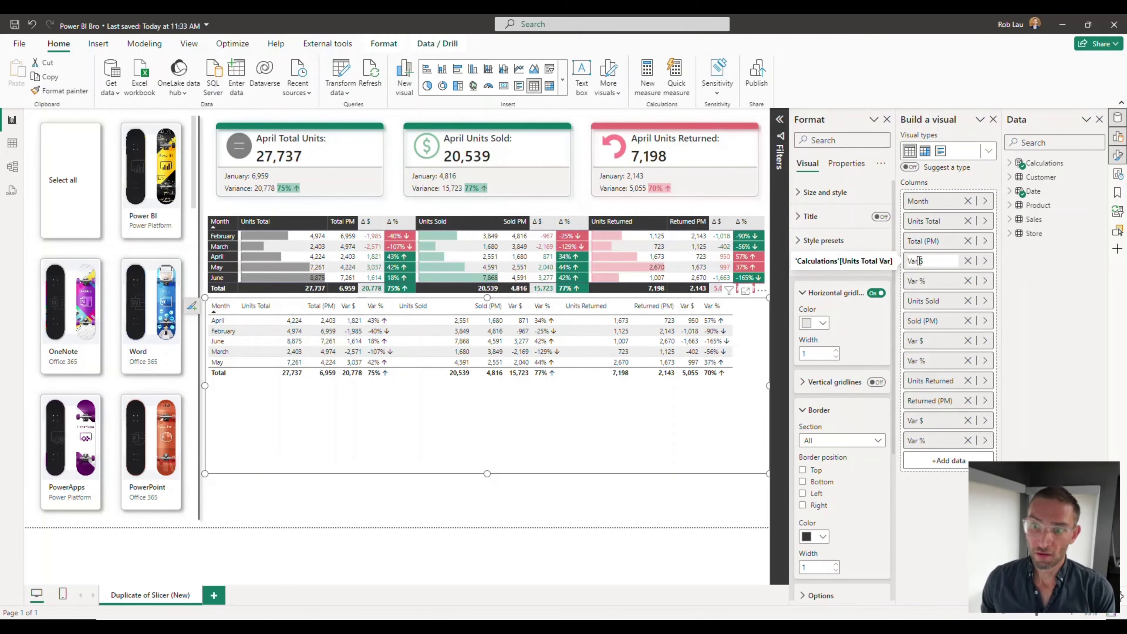
key(Return)
double_click(915, 281)
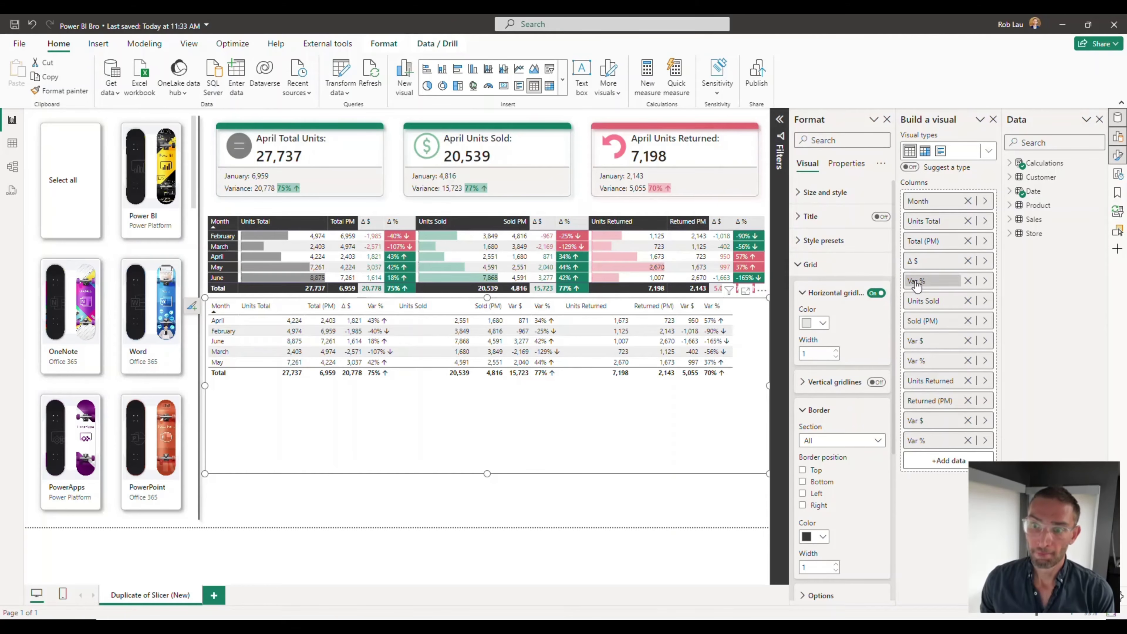
key(ctrl+v)
text(%)
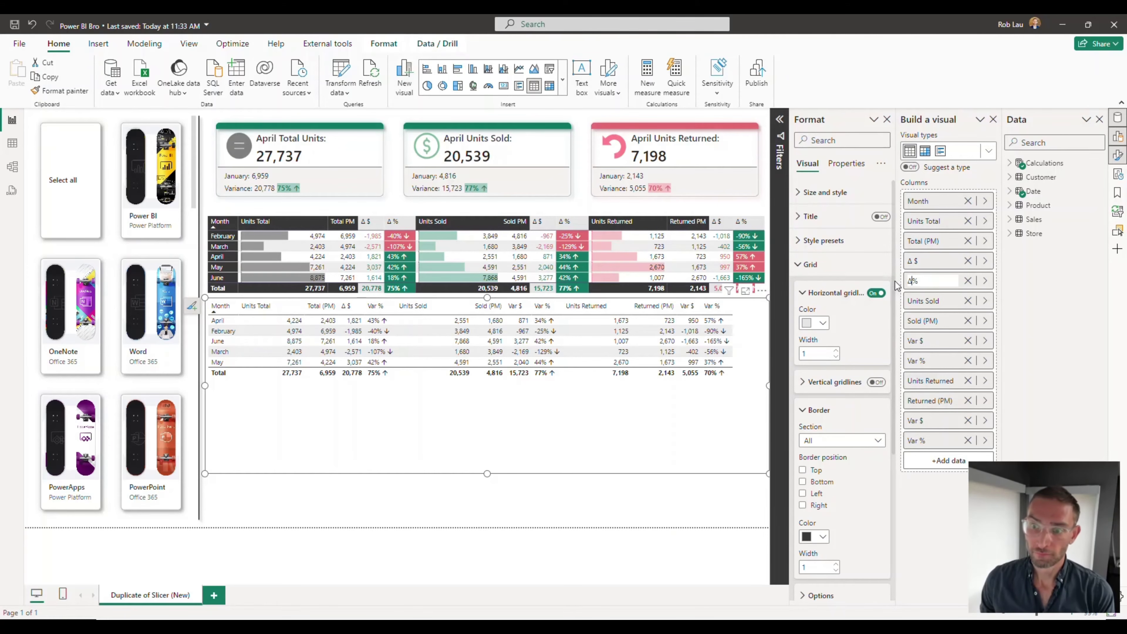
Rename the new table's Units Sold variance columns to Δ $ and Δ %
double_click(915, 341)
key(ctrl+v)
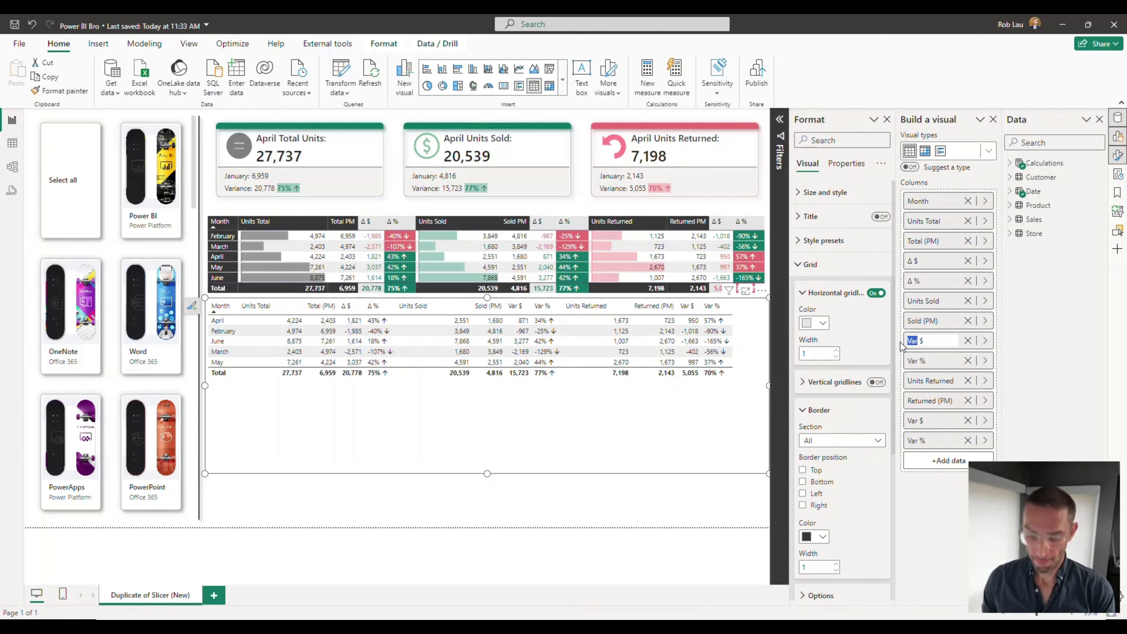
text($)
double_click(914, 361)
key(ctrl+v)
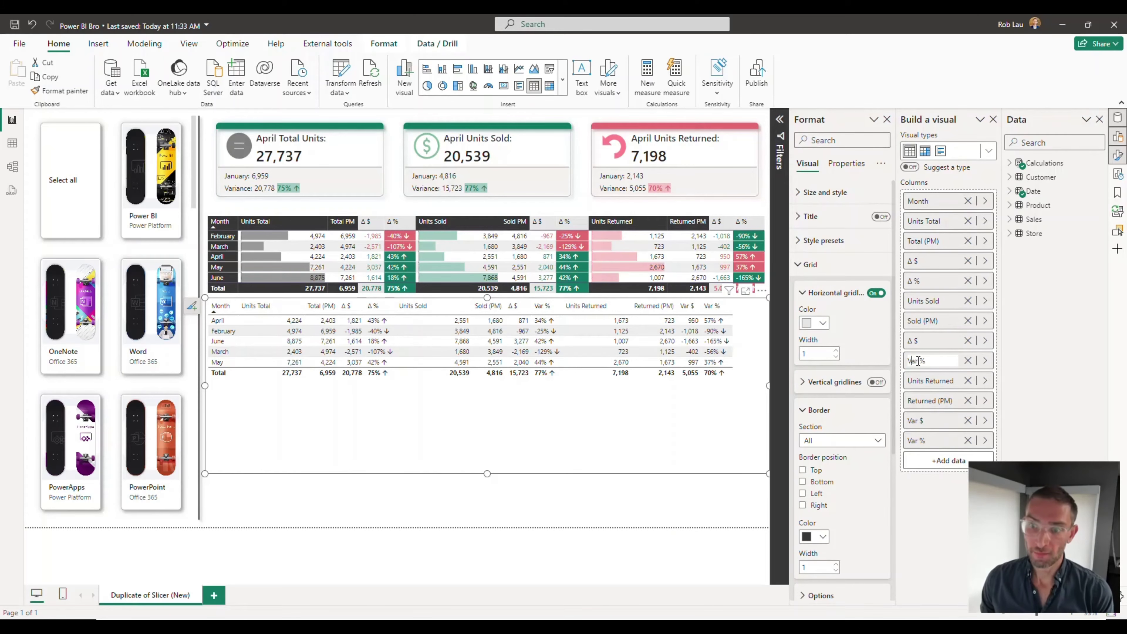
text(%)
Rename the new table's Units Returned variance columns to Δ $ and Δ %
double_click(915, 420)
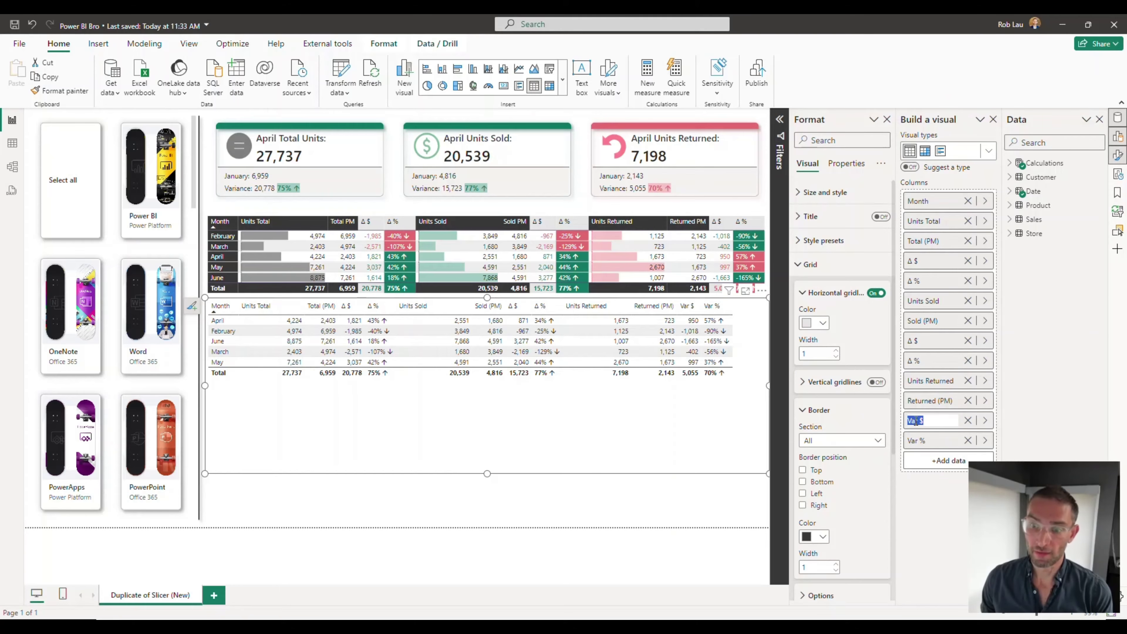
click(915, 421)
key(BackSpace)
key(BackSpace)
key(BackSpace)
key(ctrl+v)
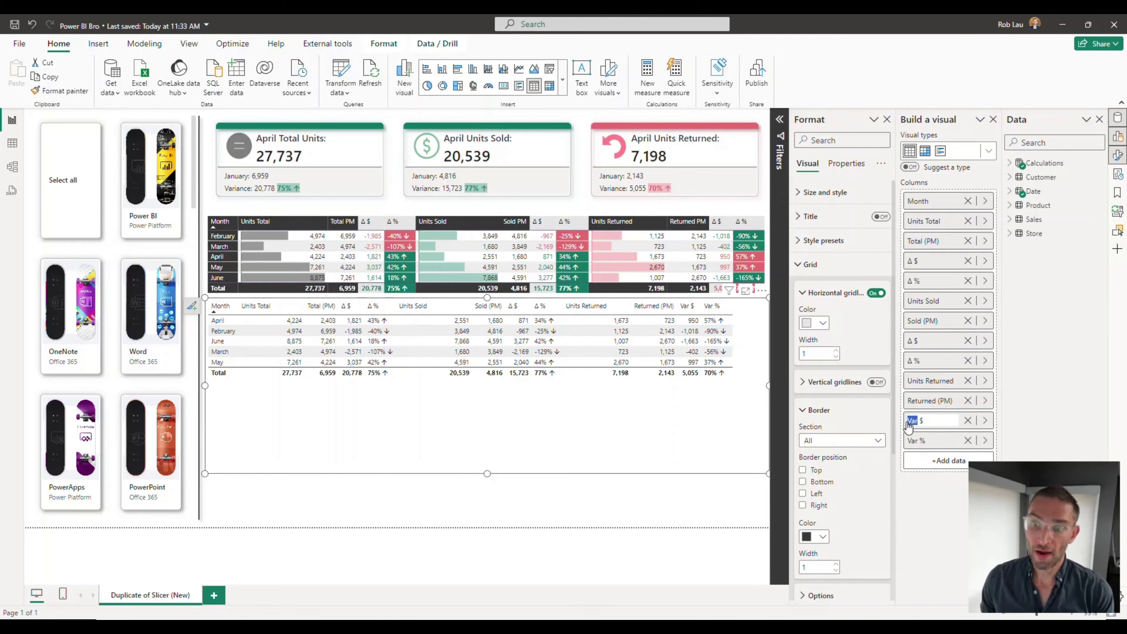
key(Return)
click(916, 440)
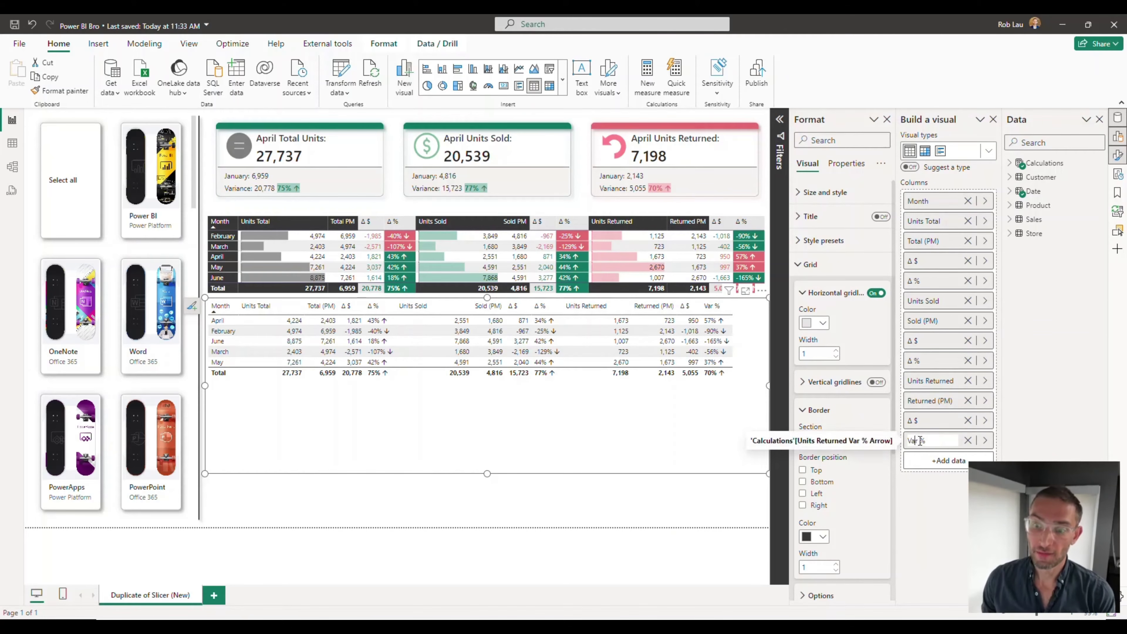
key(BackSpace)
key(BackSpace)
key(BackSpace)
key(ctrl+v)
key(Return)
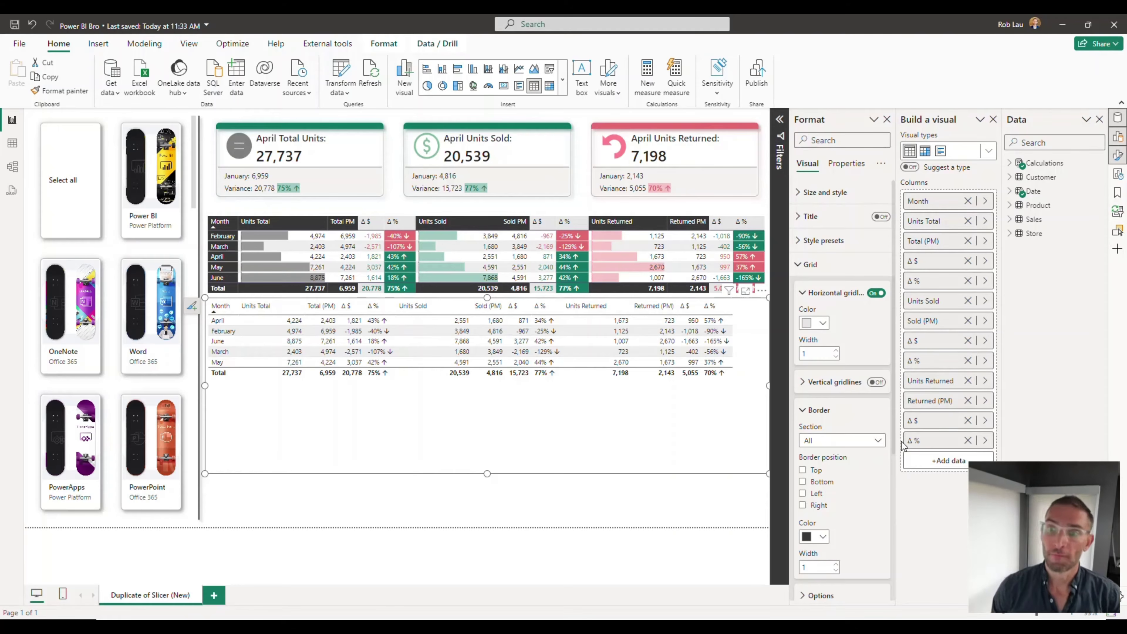
Close the visual-building pane and check how the new table's columns are listed as series in the cell elements settings
click(797, 266)
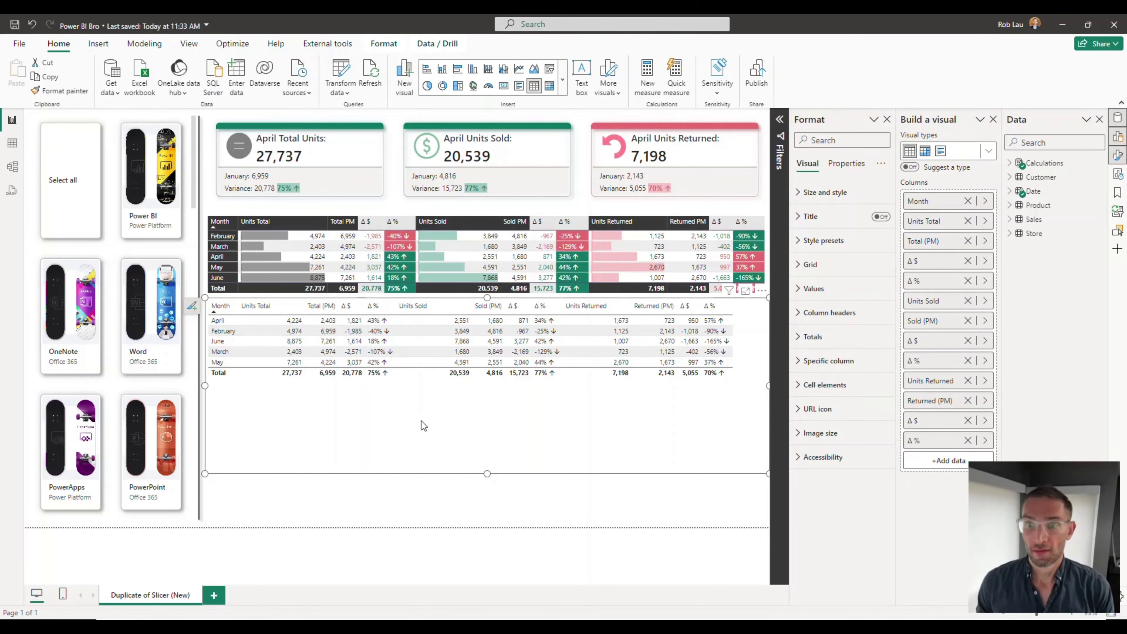
click(993, 119)
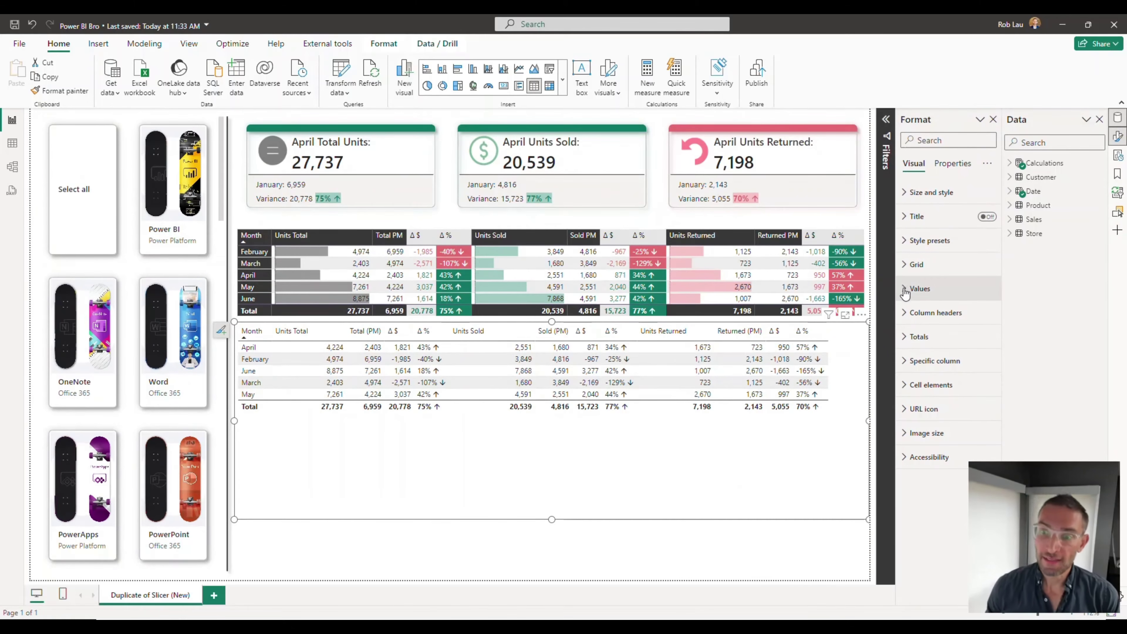
click(905, 390)
scroll(924, 452, down, 2)
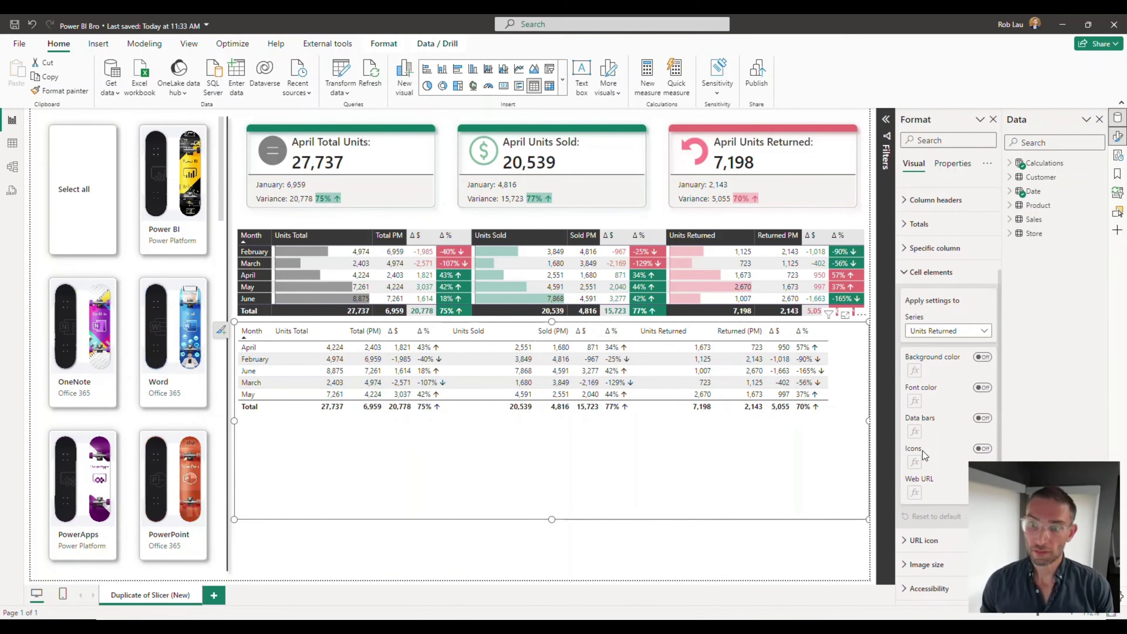
click(952, 337)
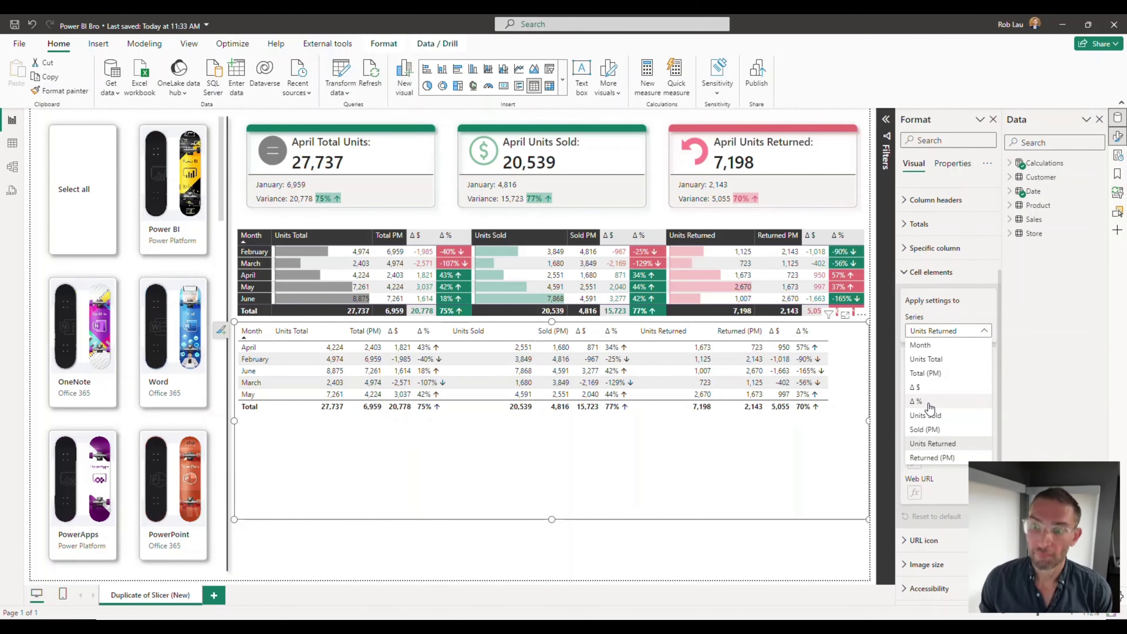
click(903, 275)
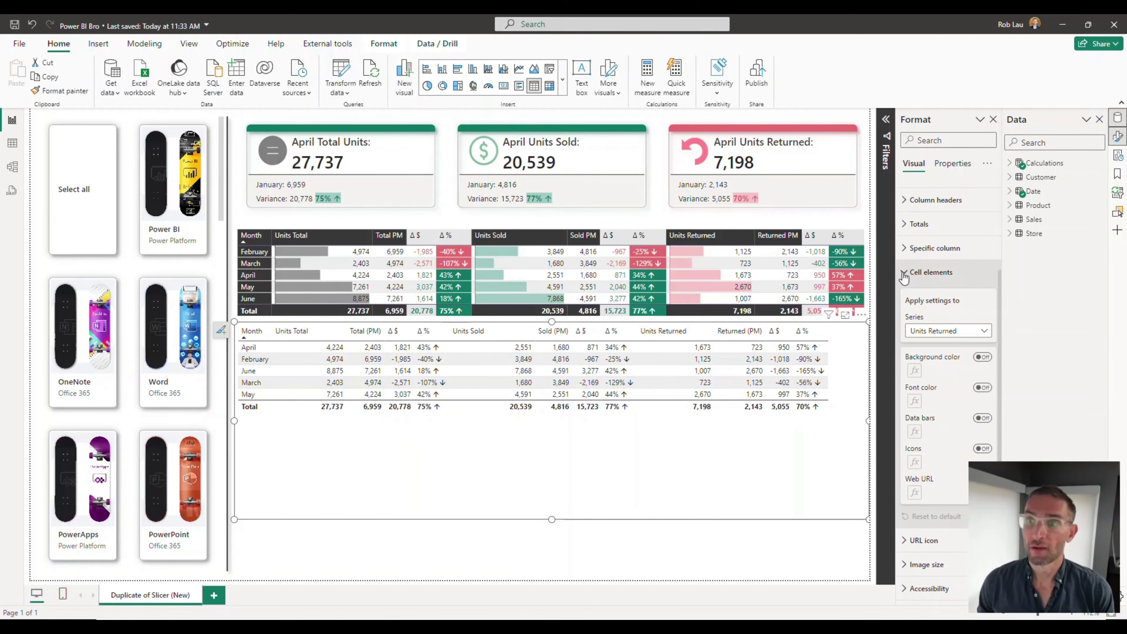
click(904, 275)
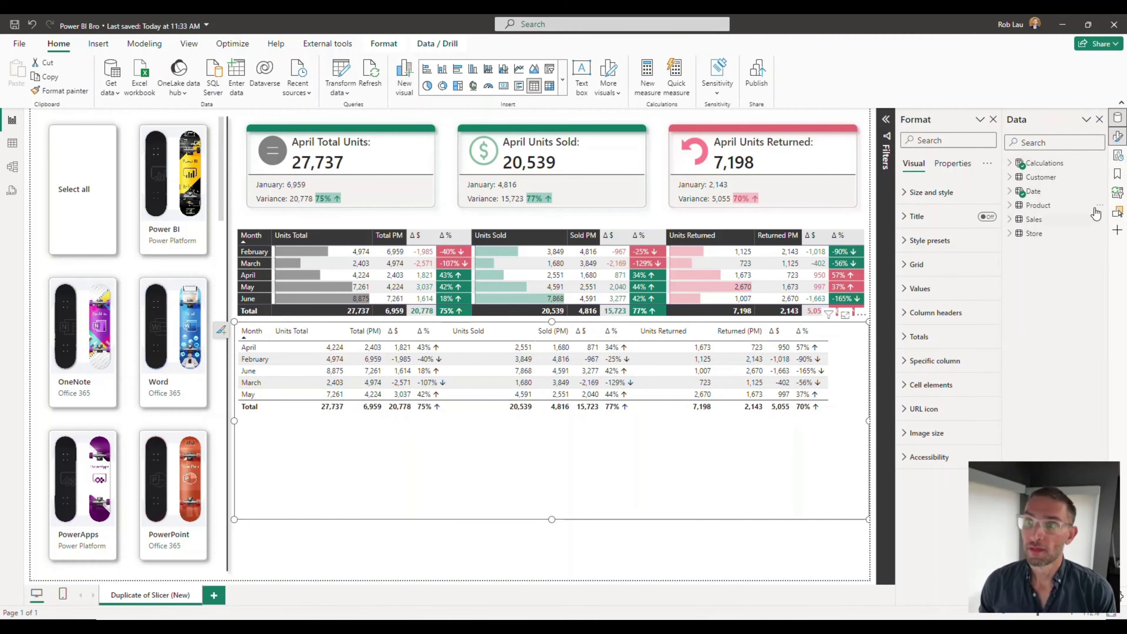
Enable Build a visual in the pane switcher, close the customization pane and reopen the new table's field list
click(1117, 231)
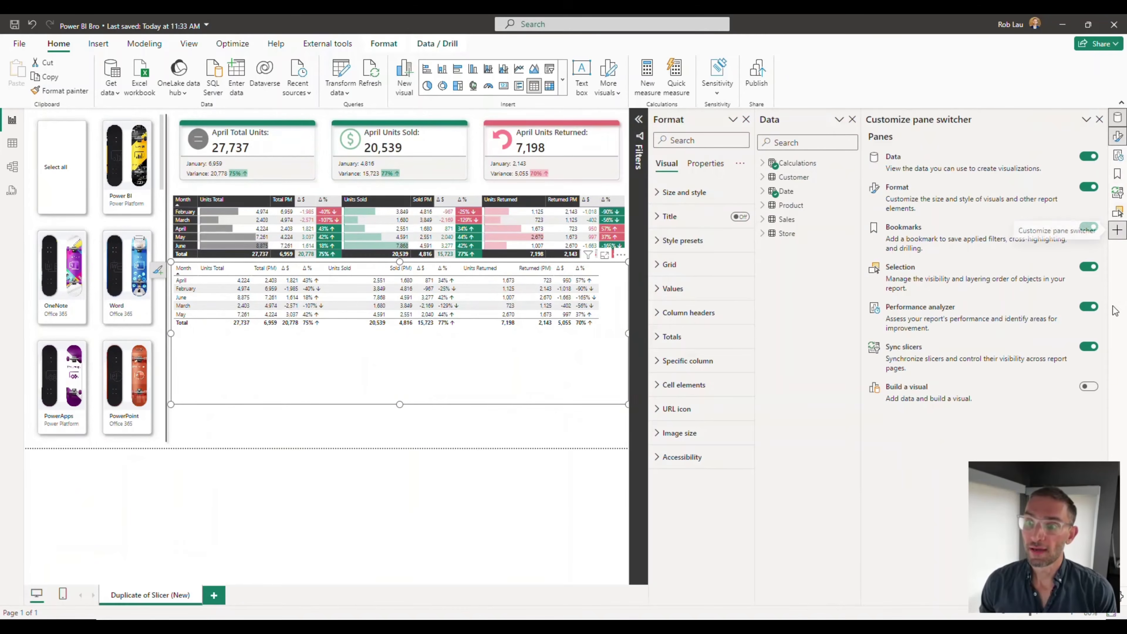
click(1089, 386)
click(1088, 121)
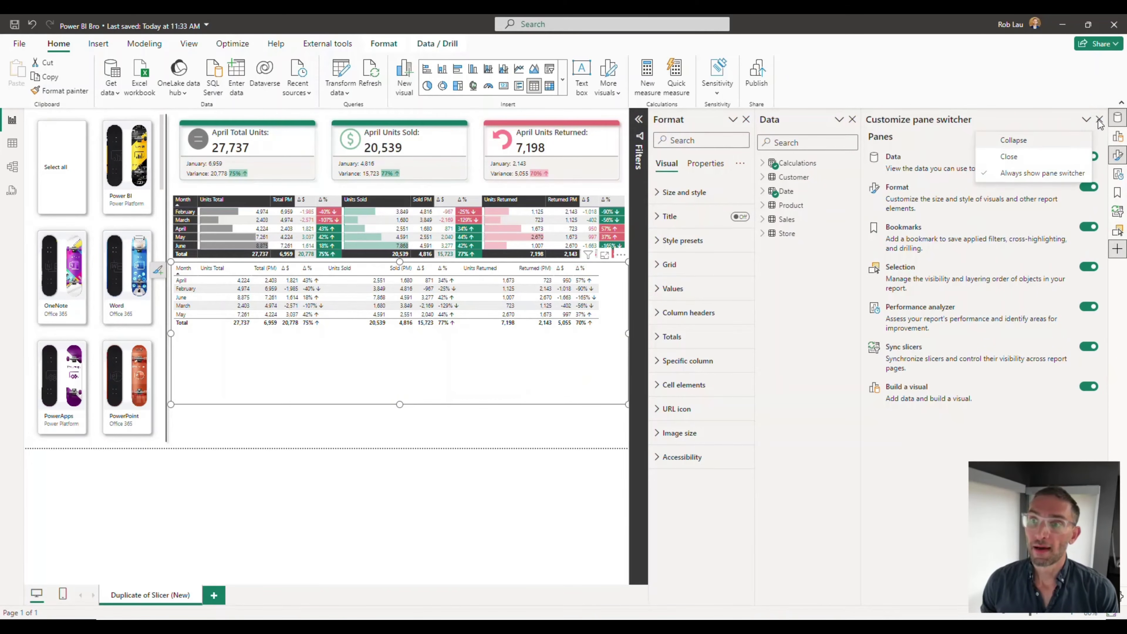
click(1019, 156)
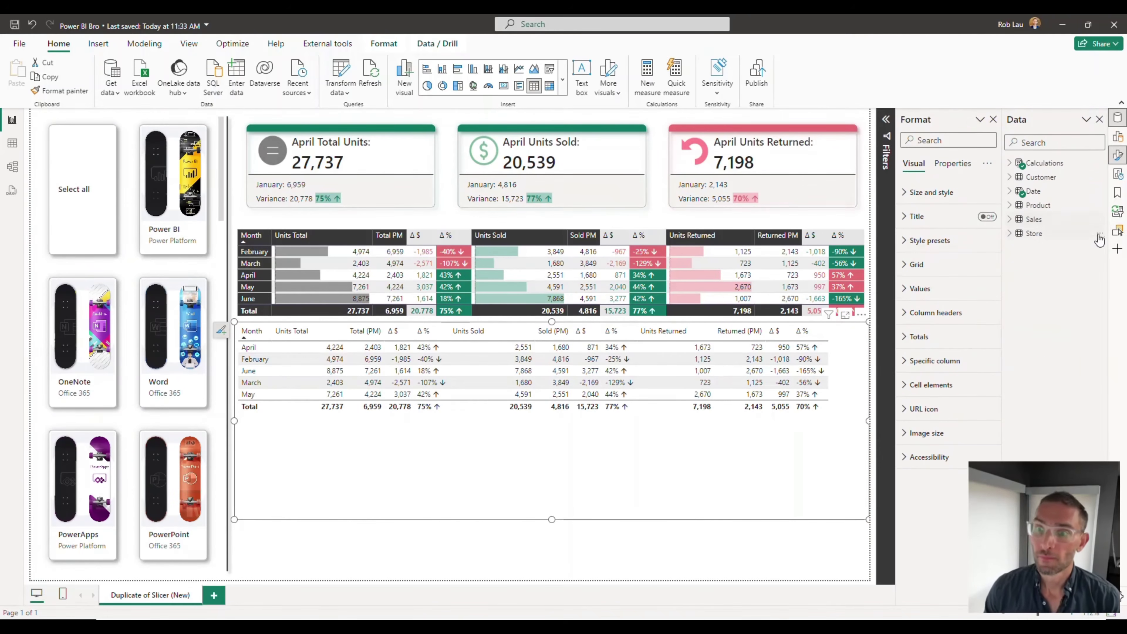
click(1119, 249)
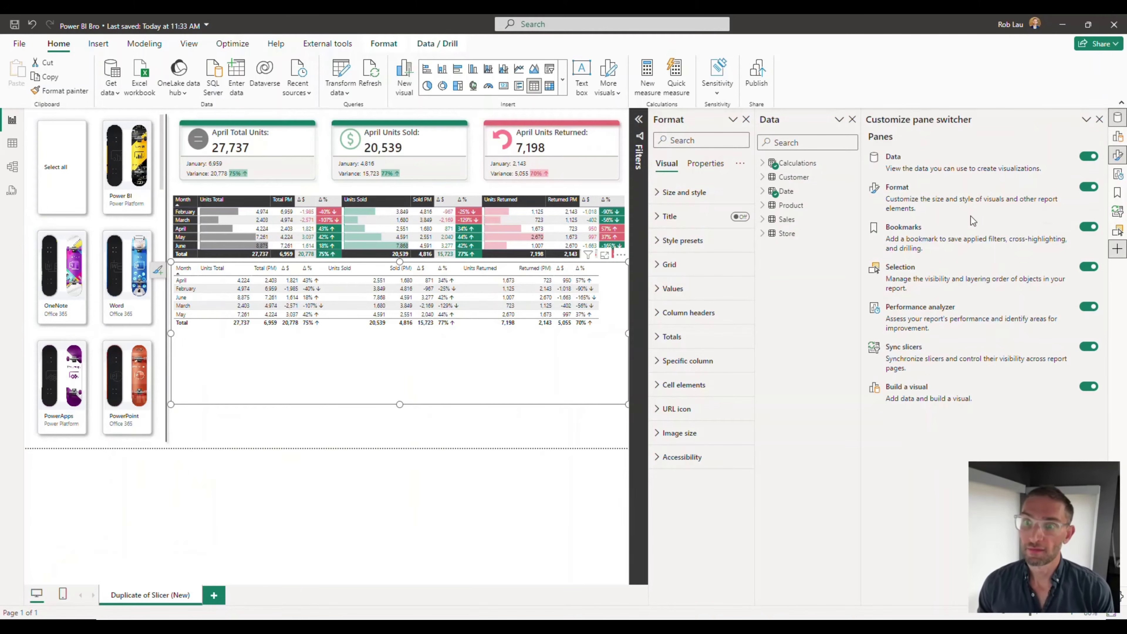
click(1117, 117)
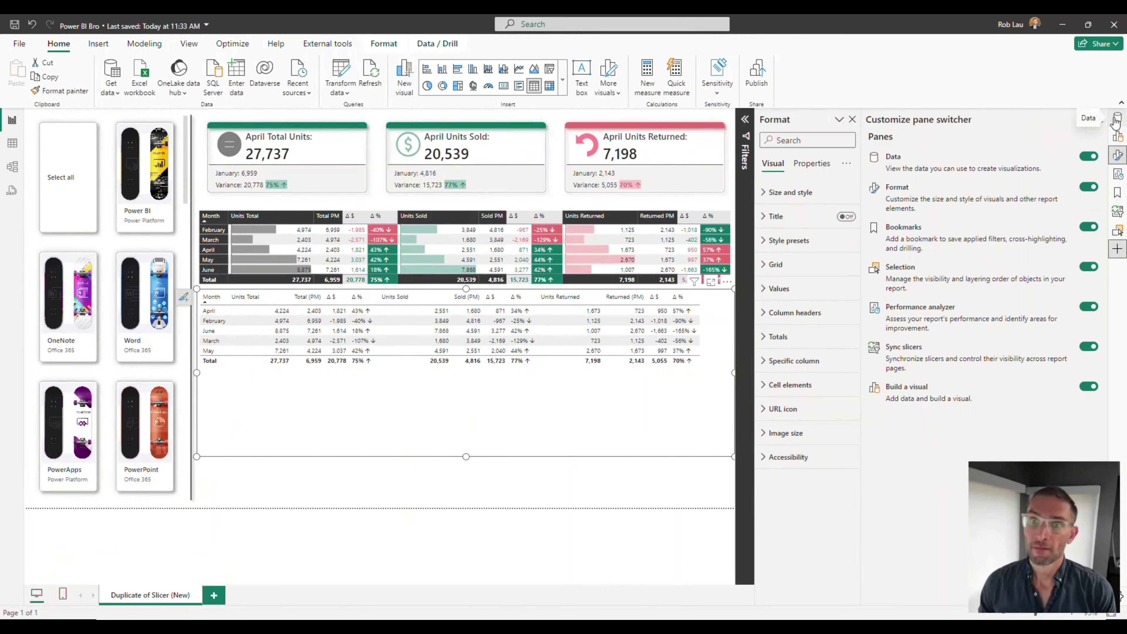
click(1117, 116)
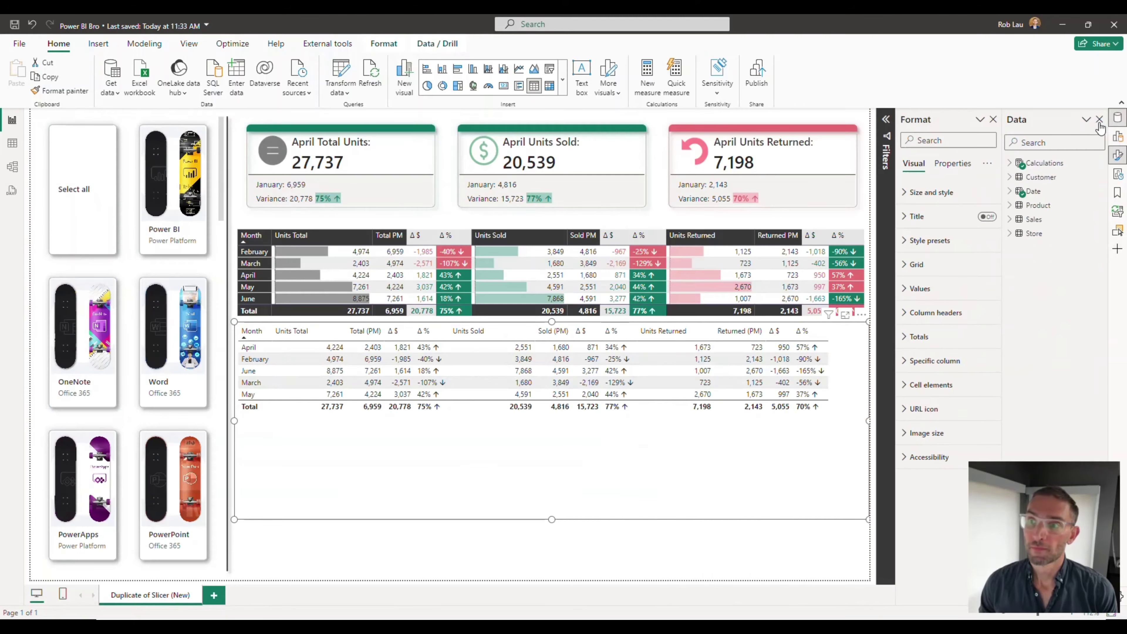
click(1104, 124)
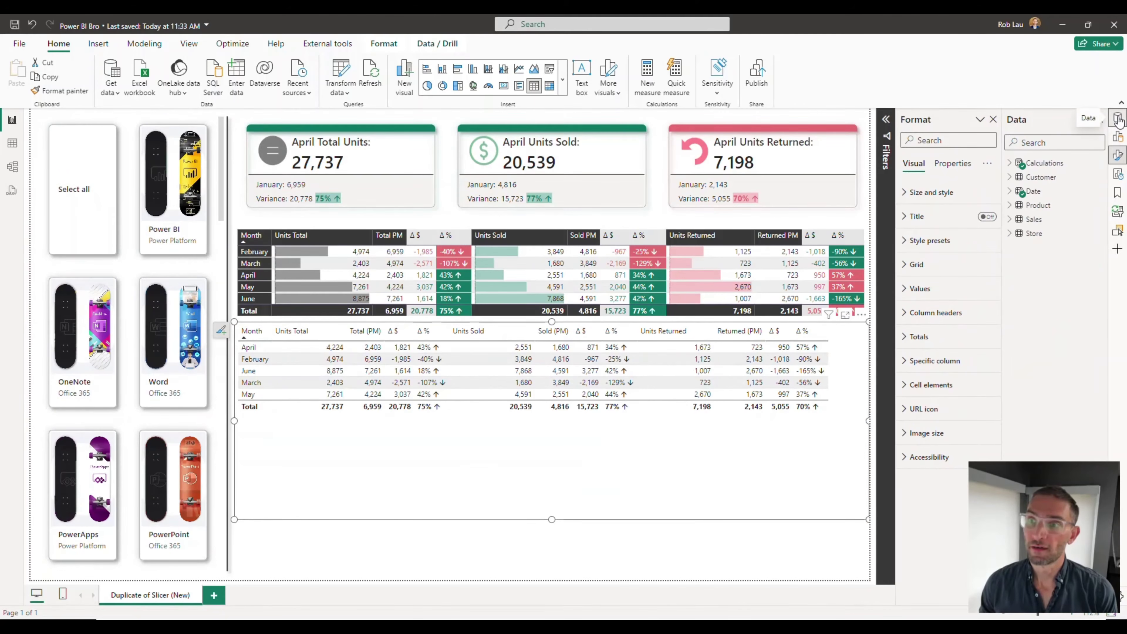
click(1118, 137)
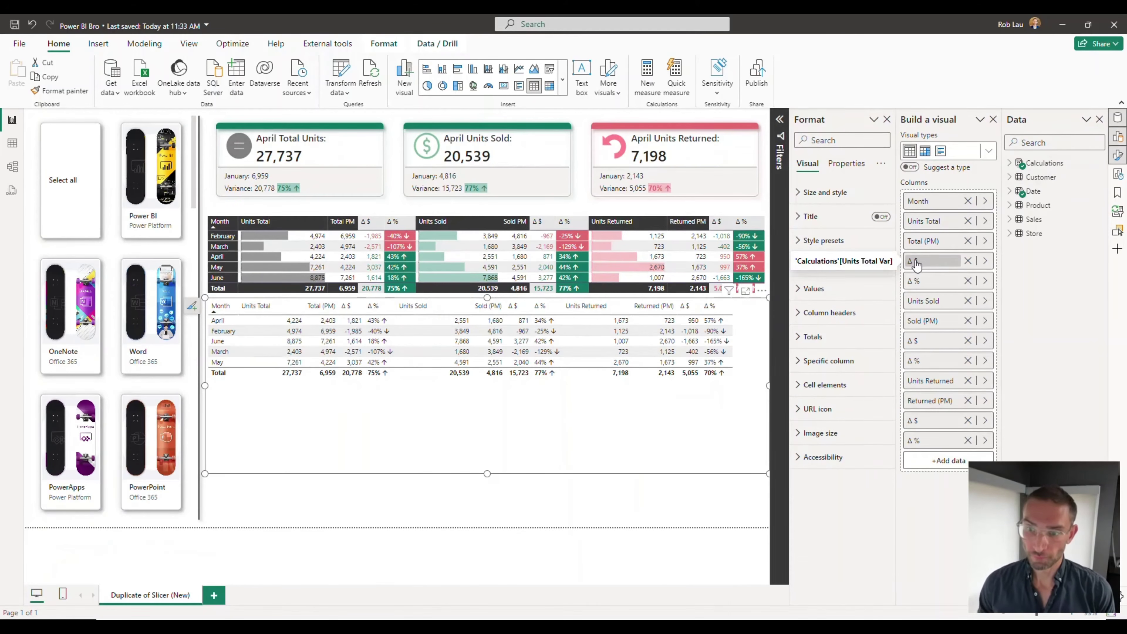
Number the new table's Units Total variance columns by renaming them to Δ $ 1 and Δ % 1
double_click(934, 263)
text(1)
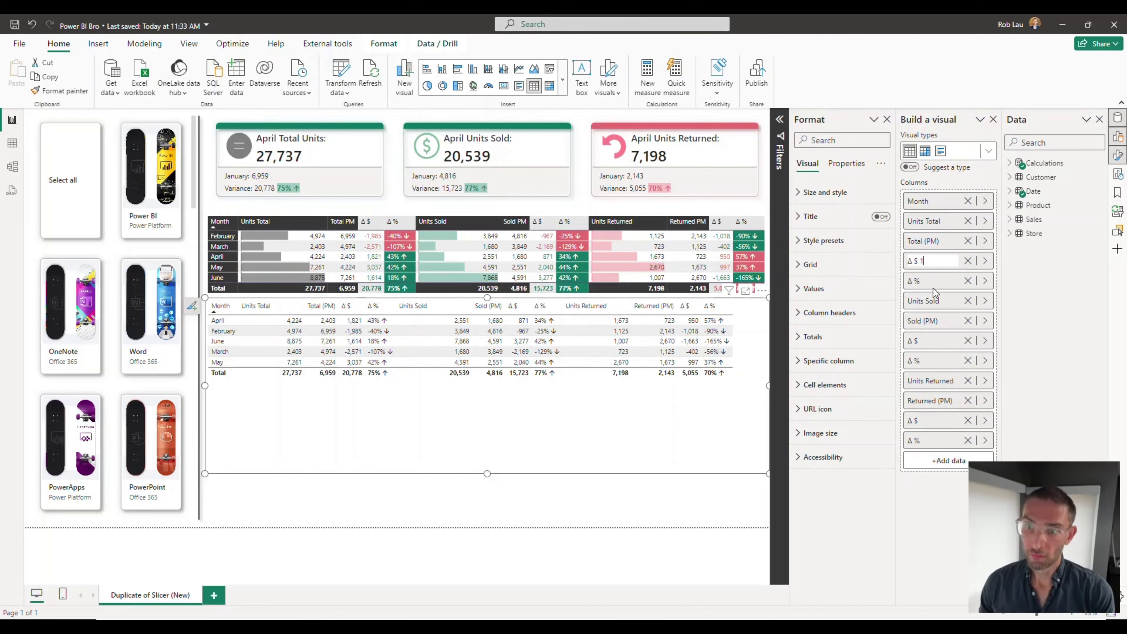
double_click(933, 283)
text(1)
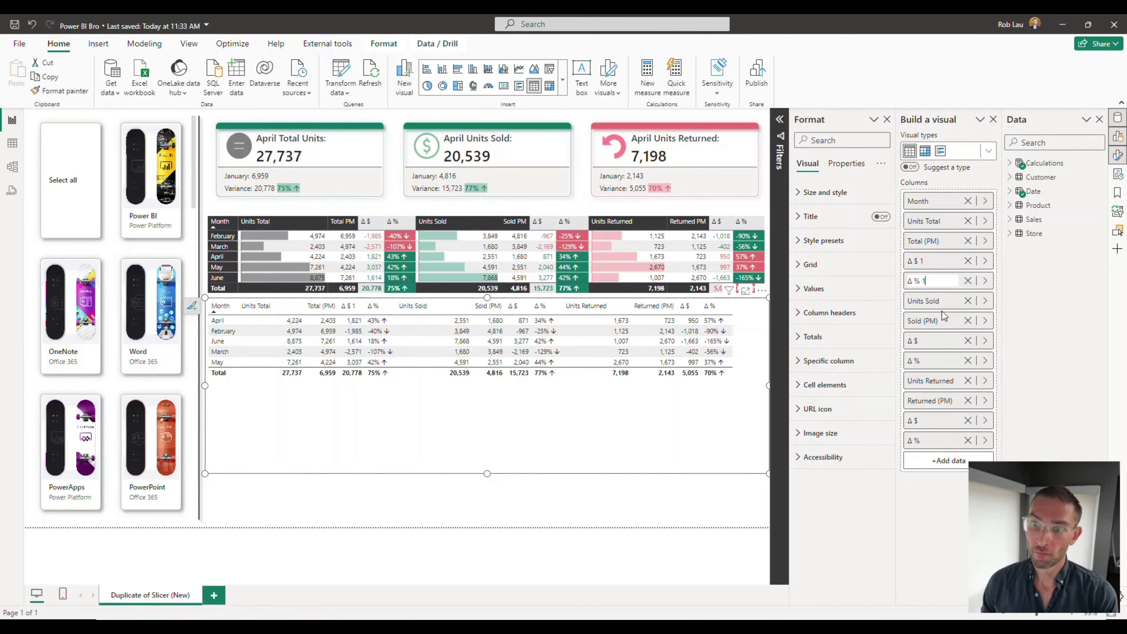
Number the new table's Units Sold variance columns by renaming them to Δ $ 2 and Δ % 2
double_click(929, 342)
click(929, 341)
text(2)
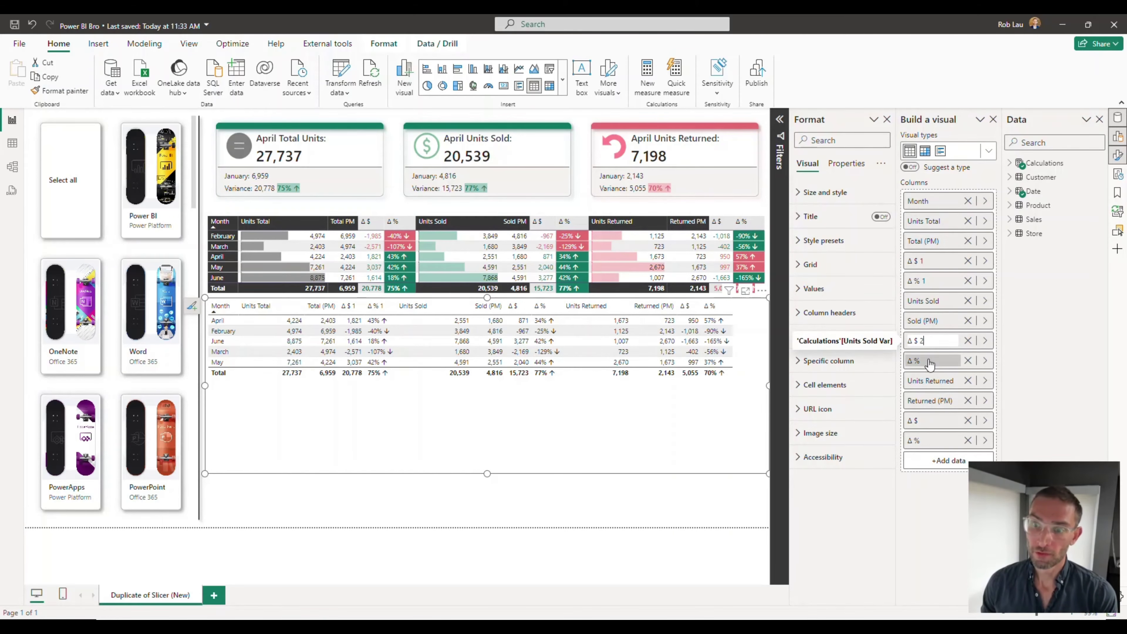
double_click(931, 361)
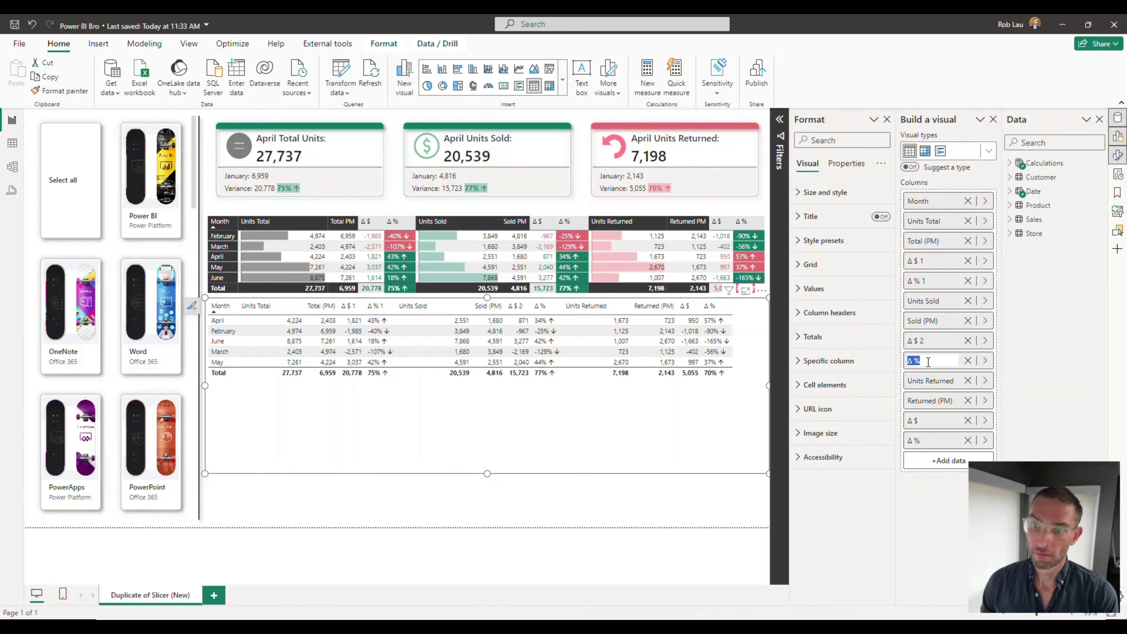
click(932, 362)
text(2)
Number the new table's Units Returned variance columns by renaming them to Δ $ 3 and Δ % 3
double_click(930, 420)
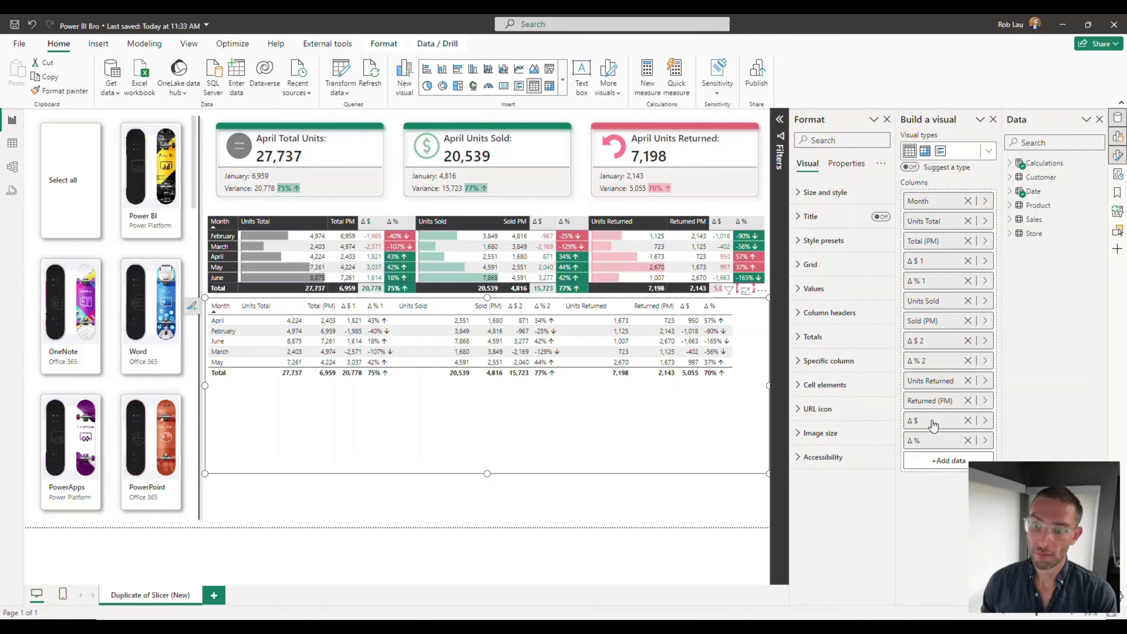
click(929, 421)
text(3)
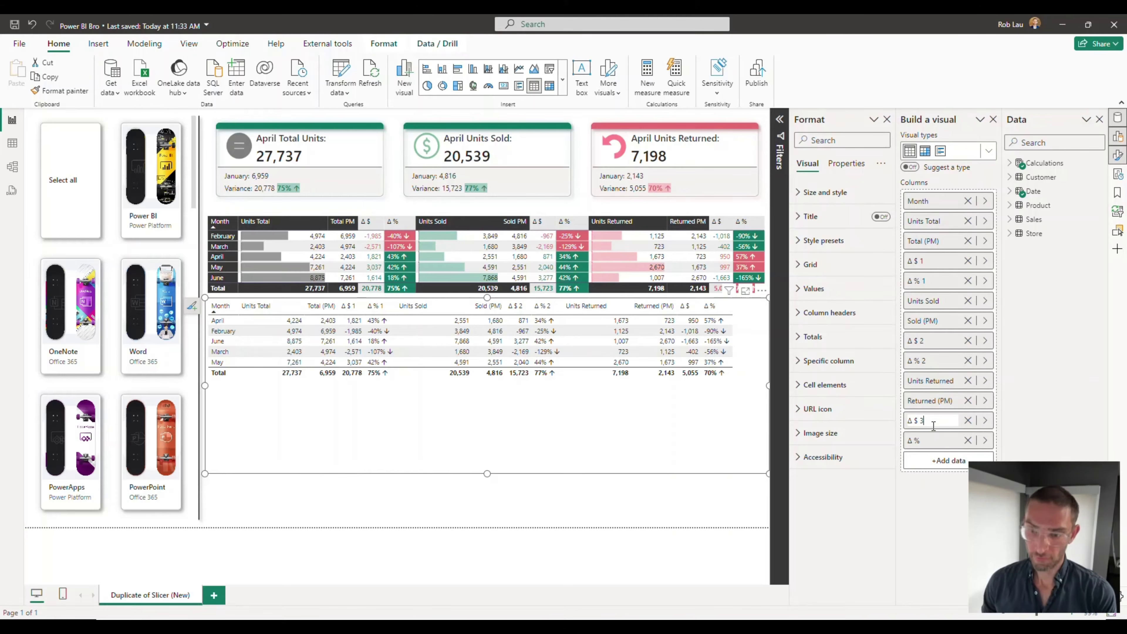
double_click(931, 441)
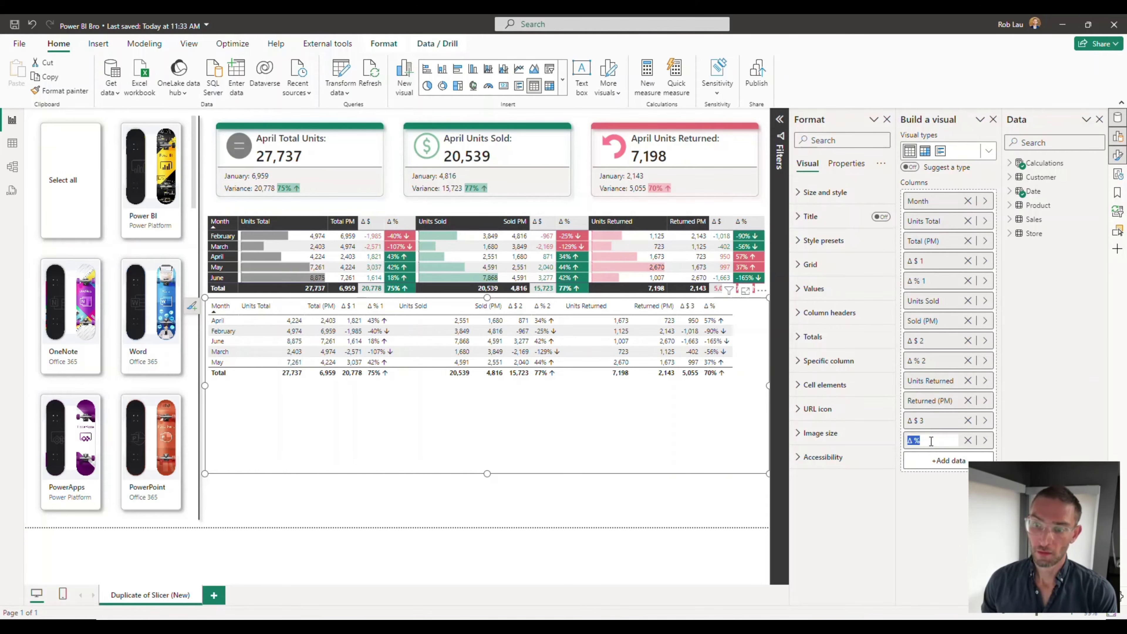
click(931, 441)
text(3)
click(889, 507)
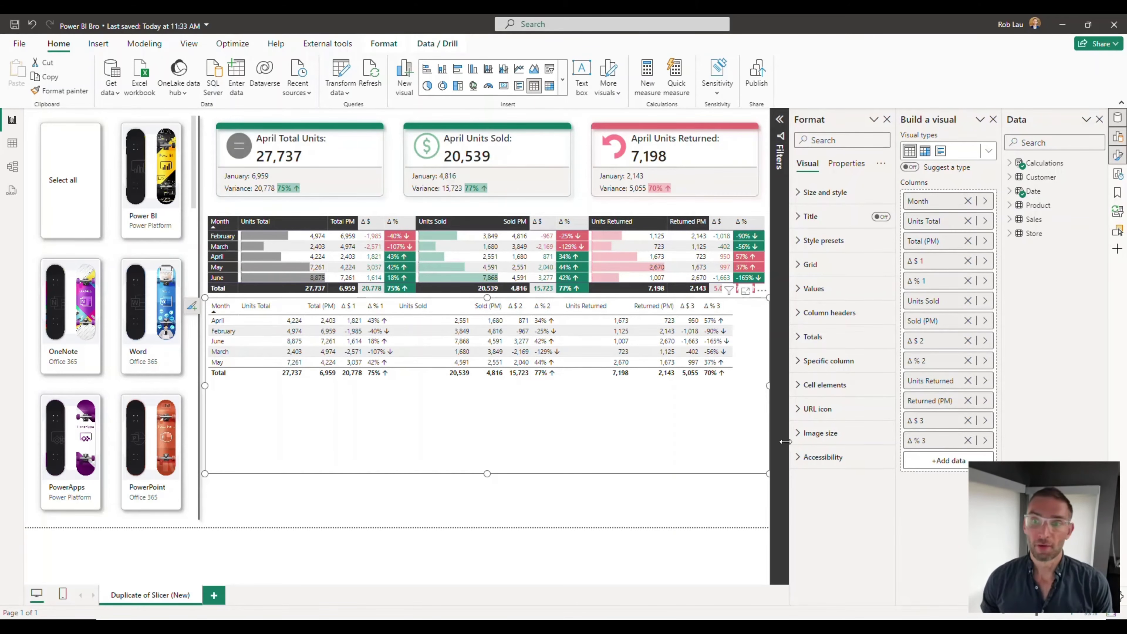
Close the field list pane and turn on data bars for the new table's Units Total column
click(992, 121)
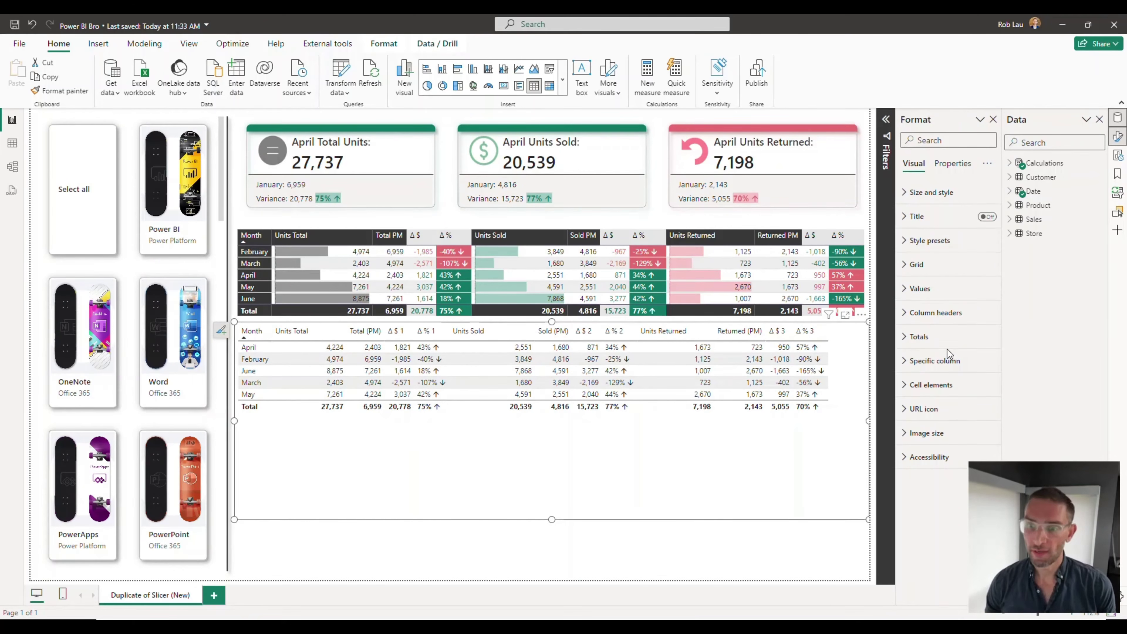
click(931, 384)
scroll(931, 391, down, 2)
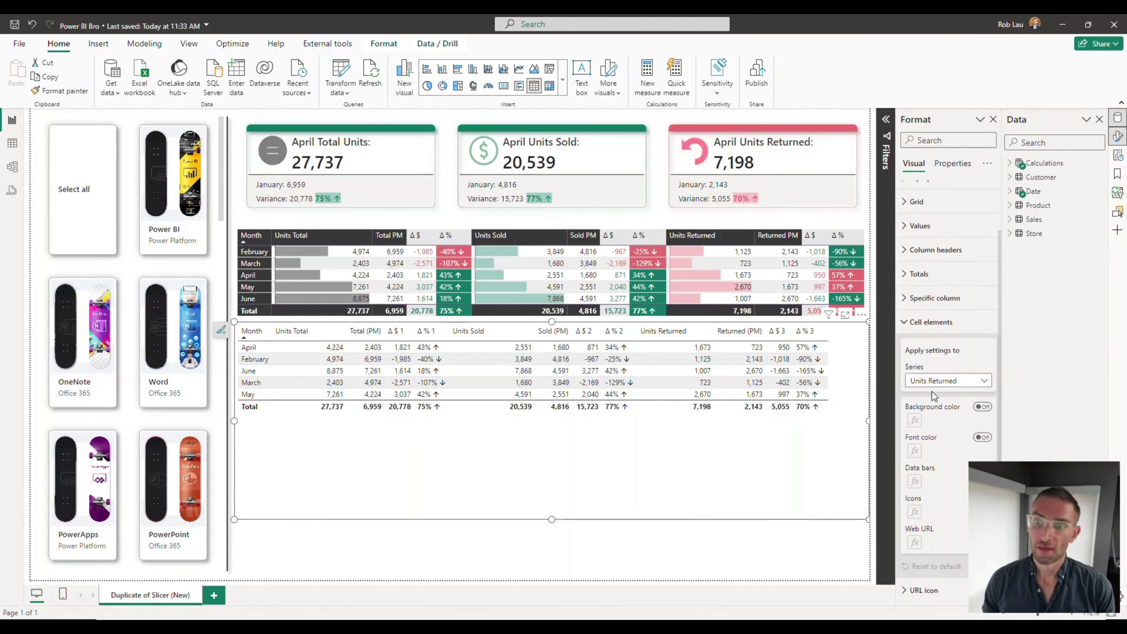
scroll(932, 391, down, 1)
click(954, 336)
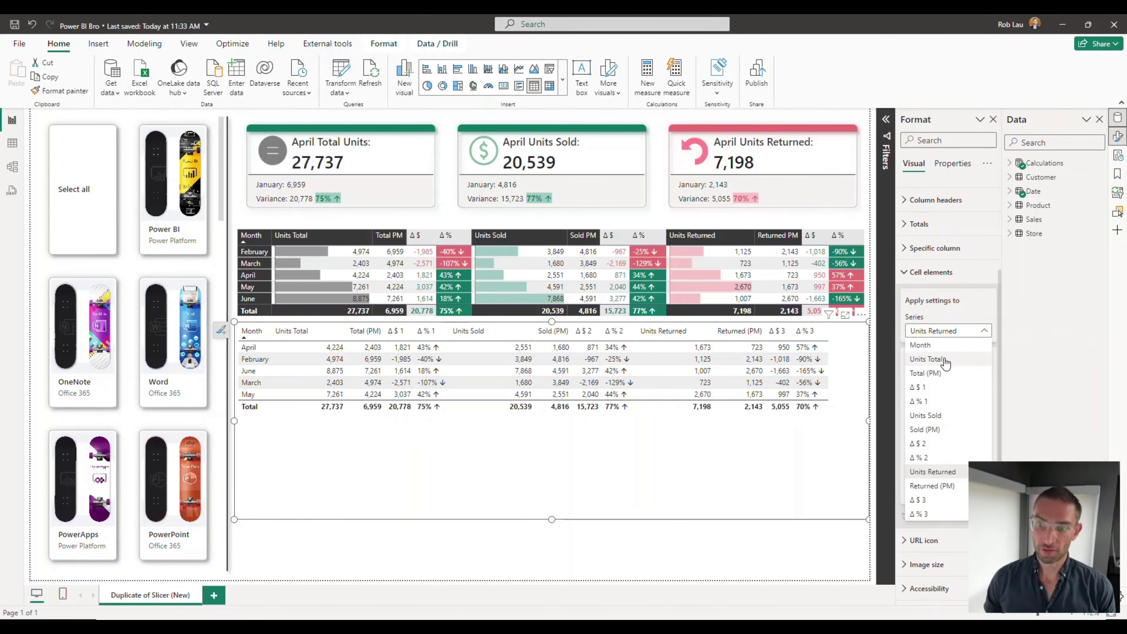
click(944, 360)
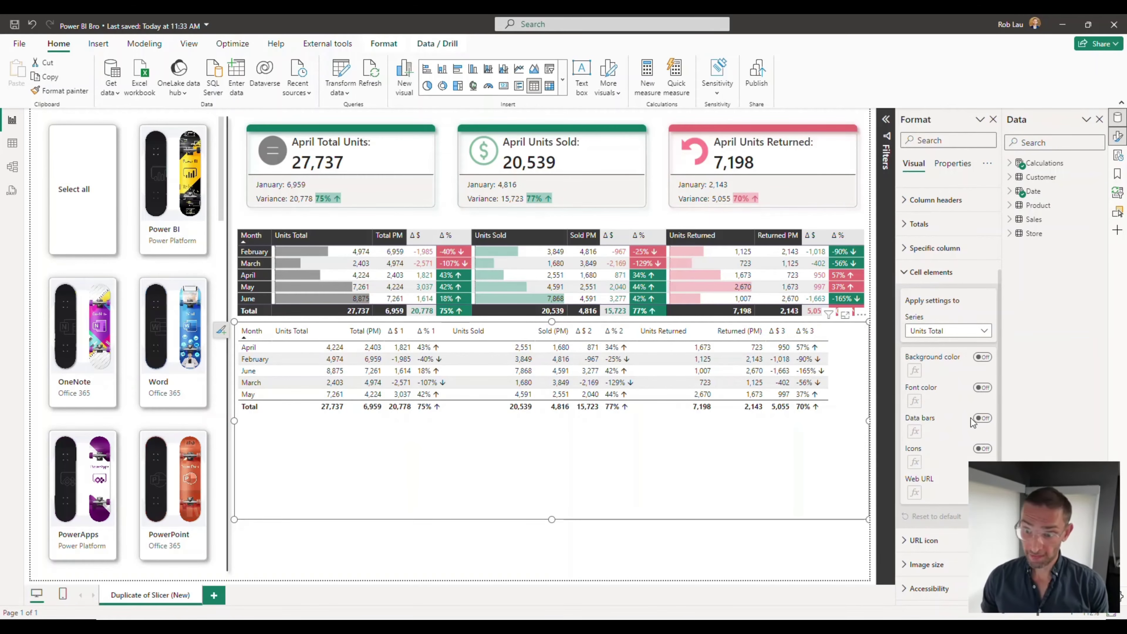
click(982, 418)
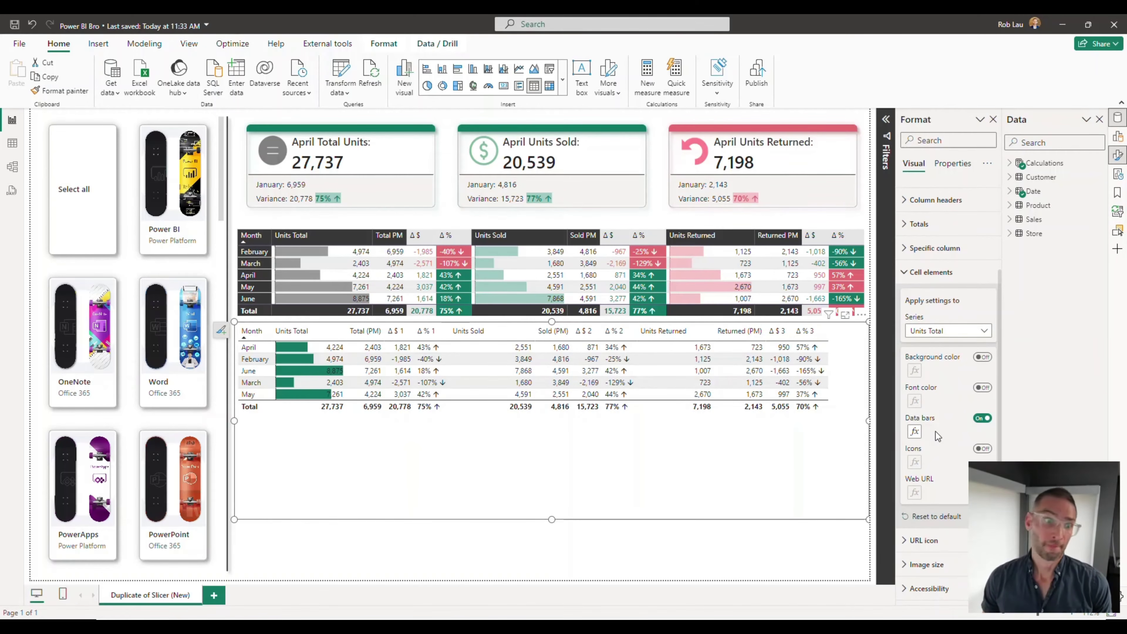
Set the positive bar colour of the Units Total data bars to light grey
click(915, 431)
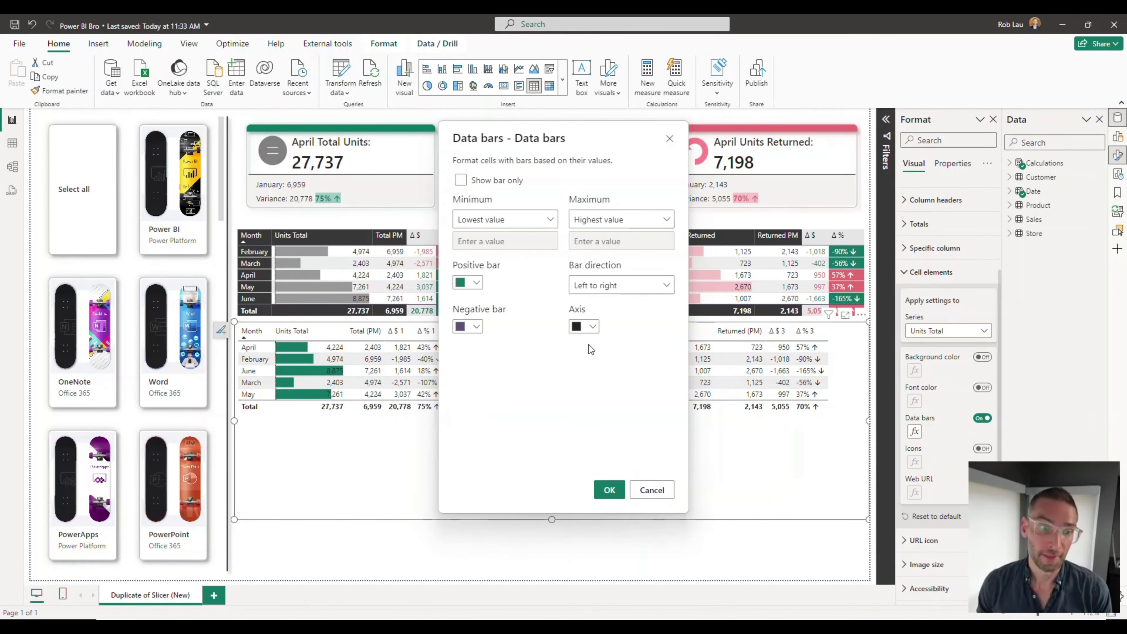
click(477, 282)
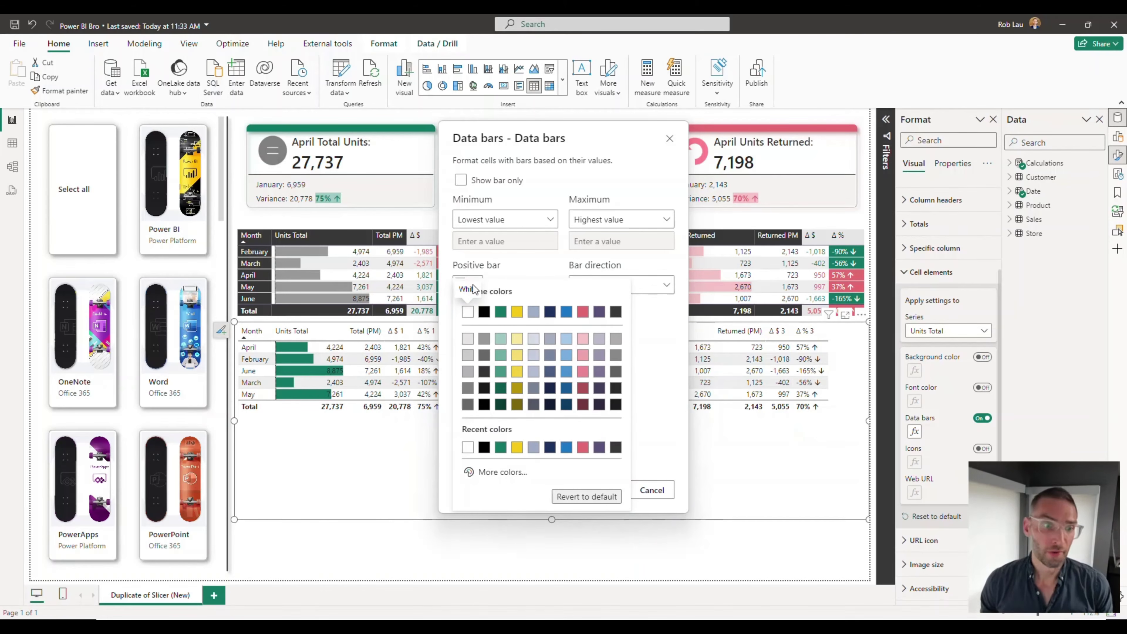
click(615, 339)
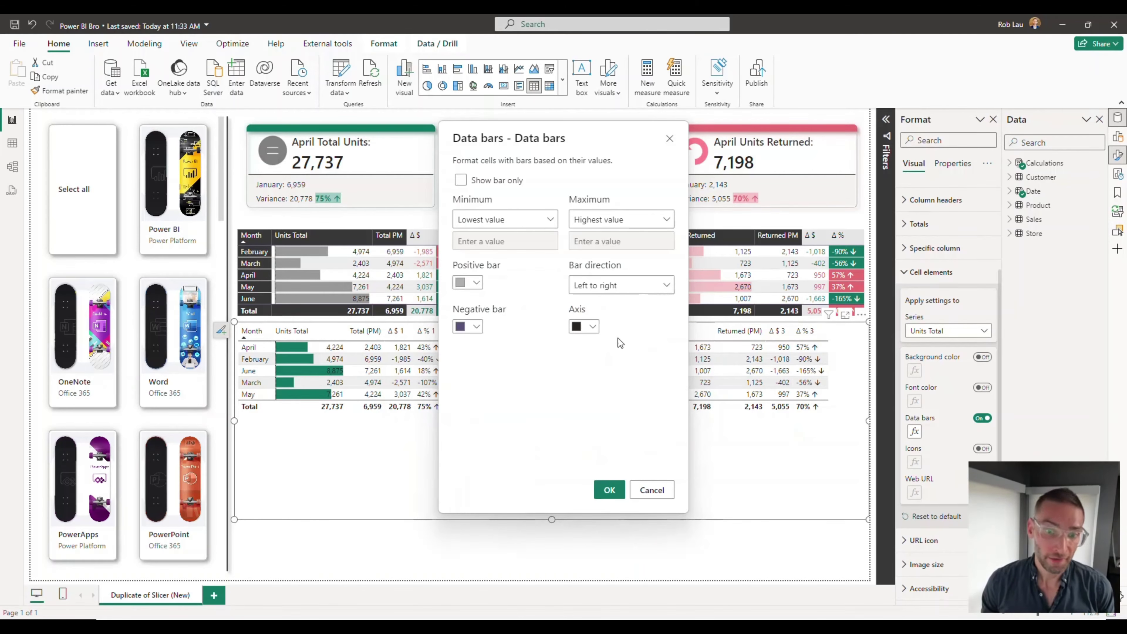
click(603, 491)
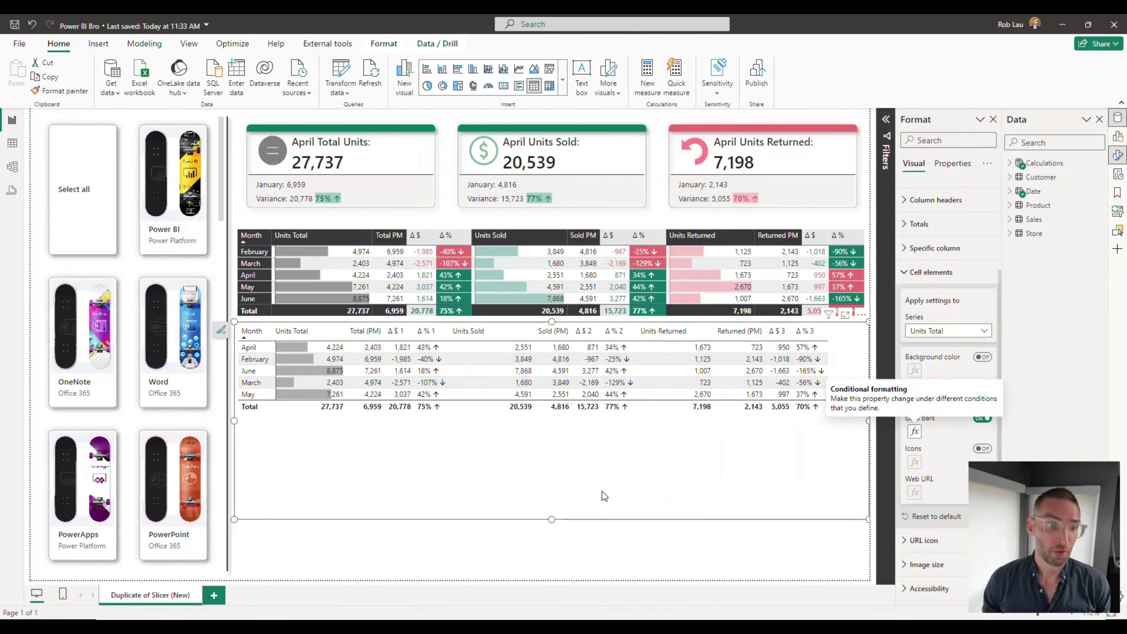
Turn on data bars for the new table's Units Sold column and make the positive bars light green
click(927, 333)
click(927, 416)
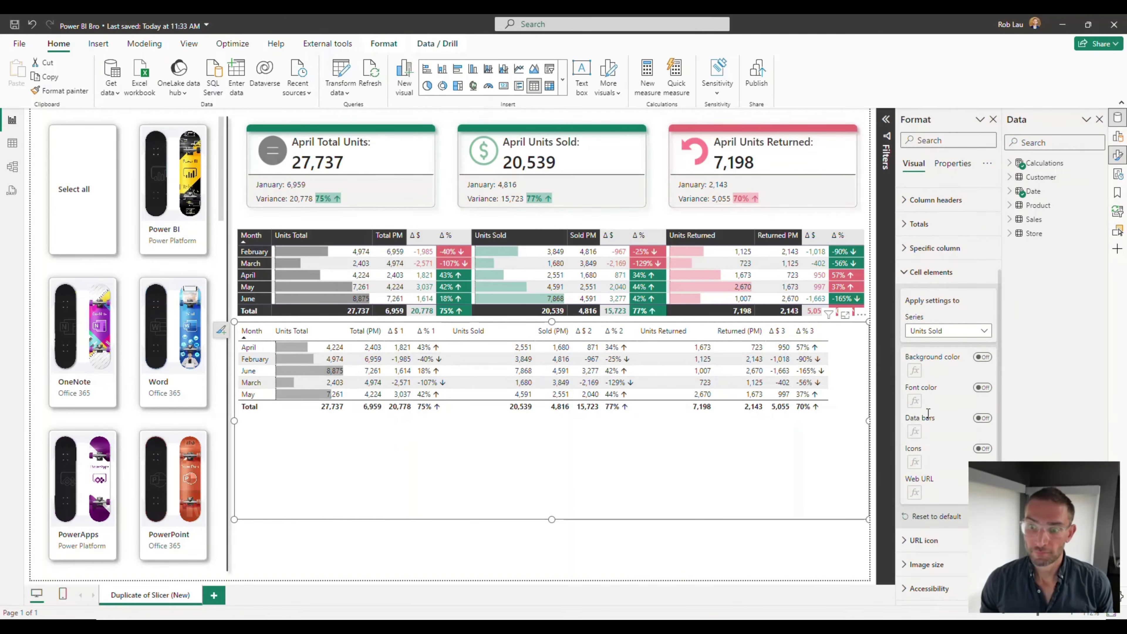
click(983, 418)
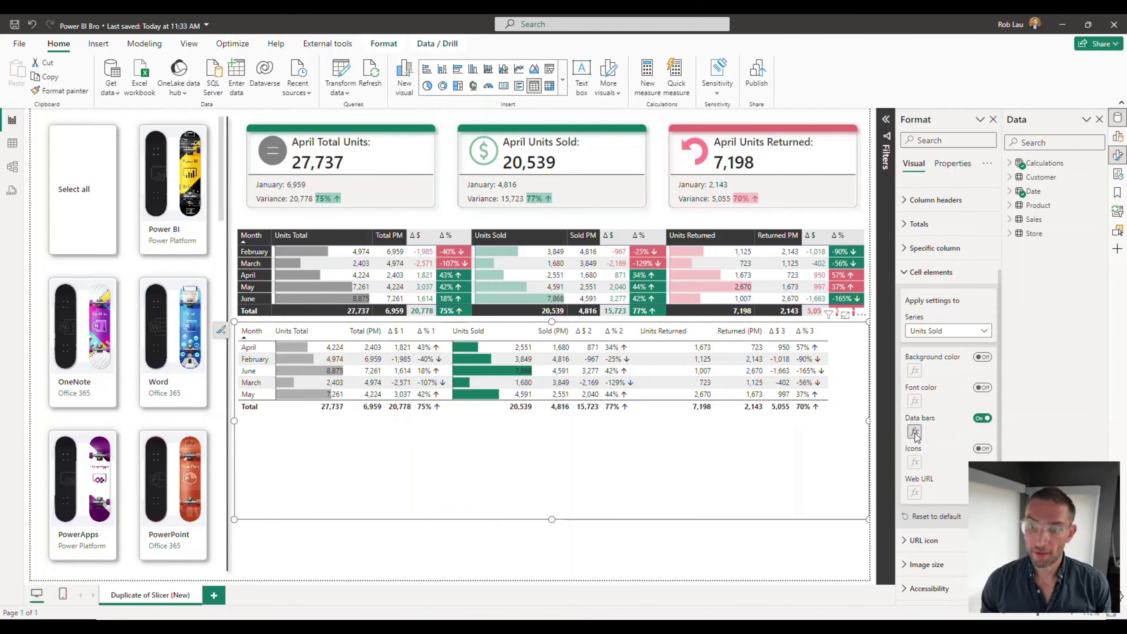
click(915, 431)
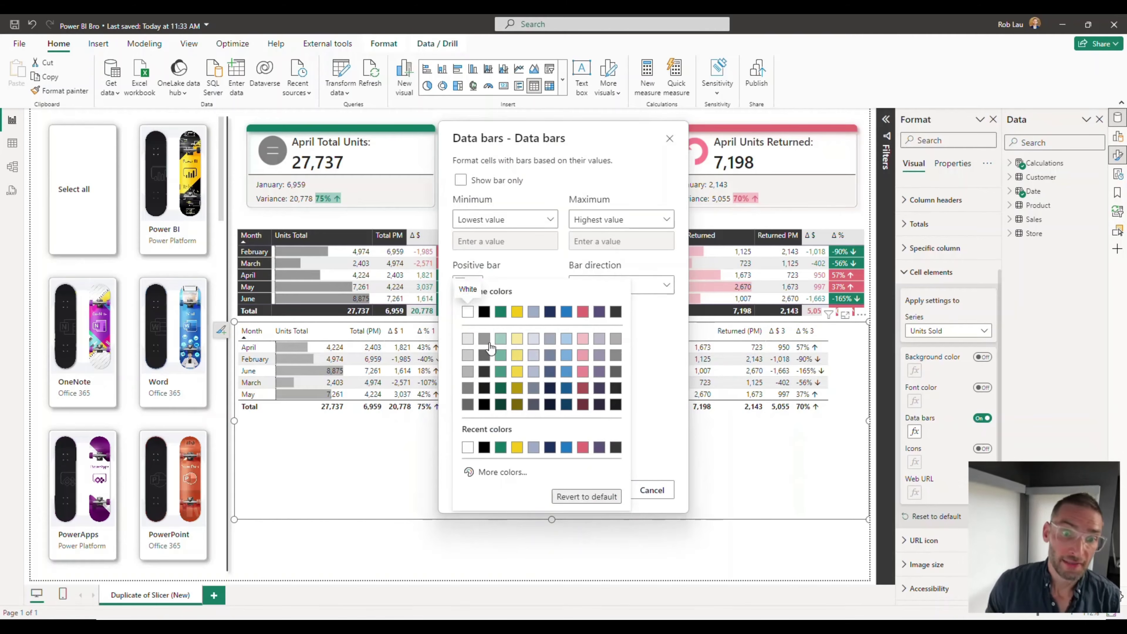
click(500, 338)
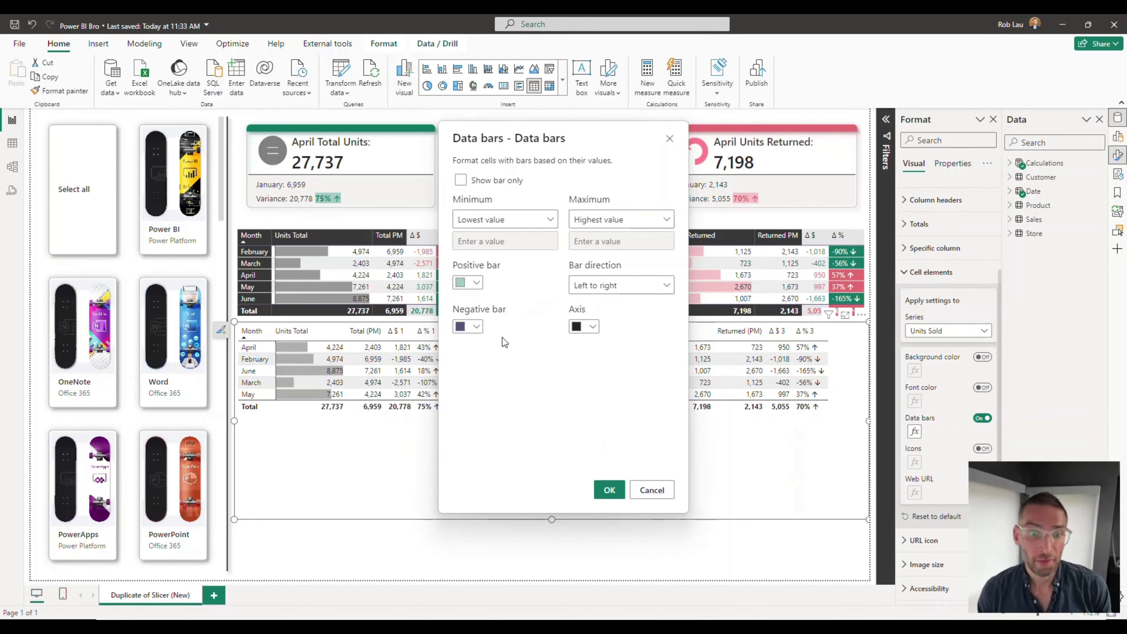
click(608, 491)
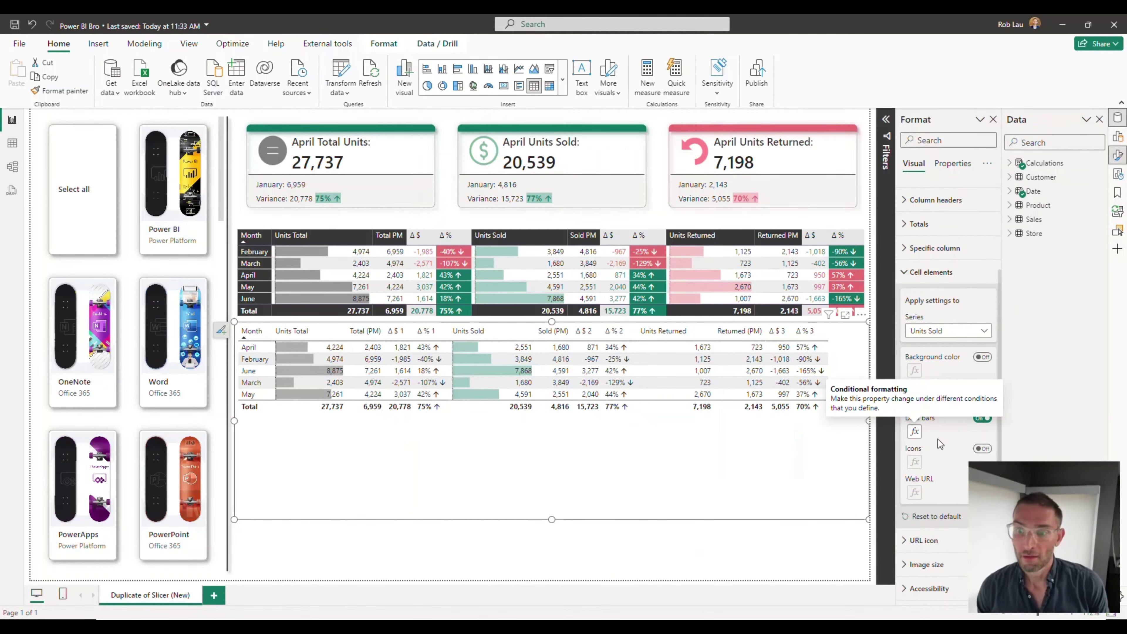
Turn on data bars for the new table's Units Returned column and make the positive bars light pink
click(948, 331)
click(941, 478)
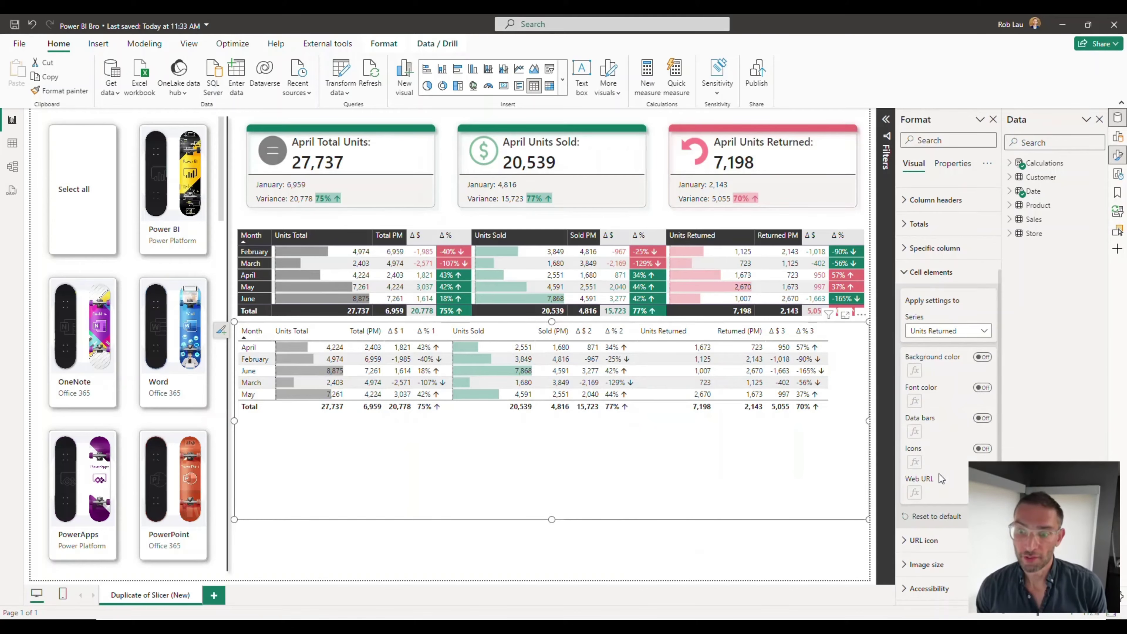
click(982, 418)
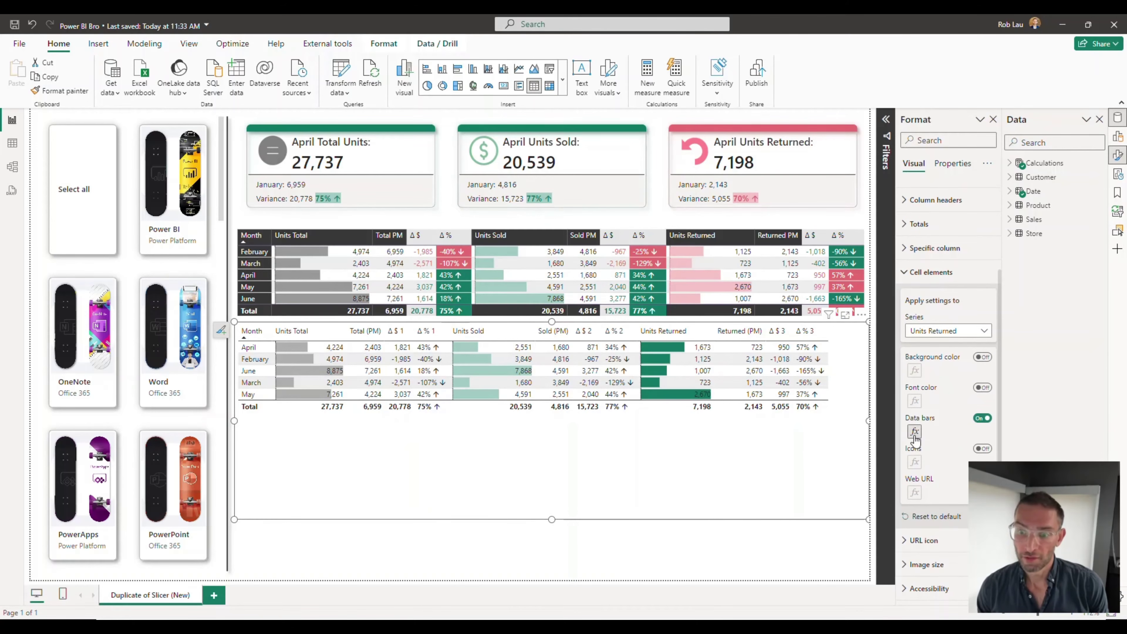
click(915, 431)
click(474, 284)
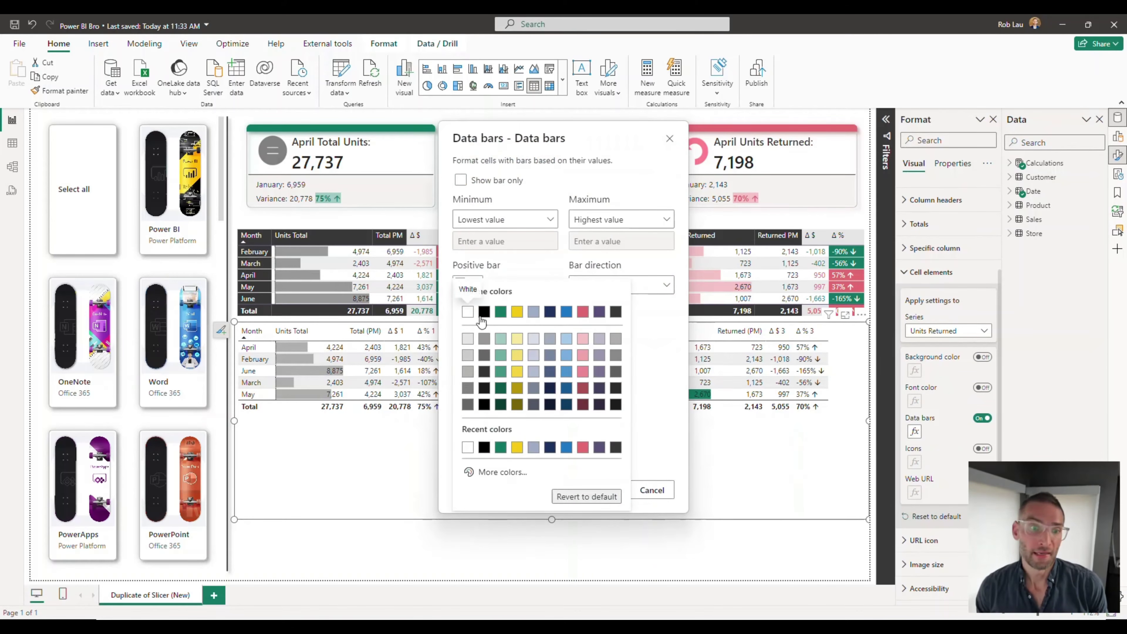
click(584, 343)
click(608, 491)
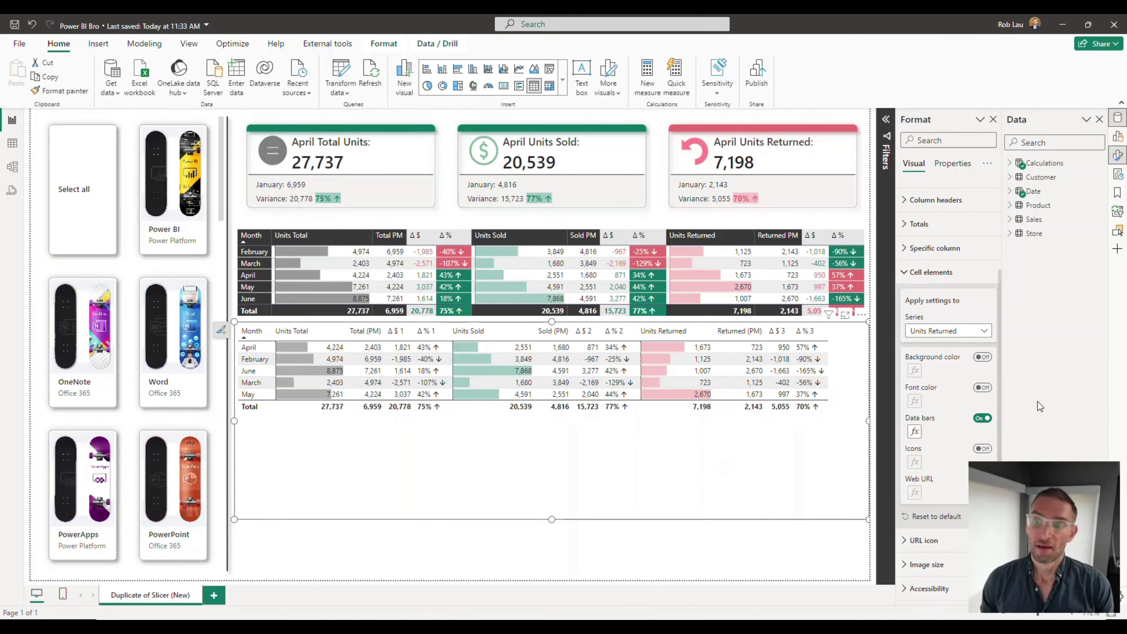
Set the axis colour of the Units Returned data bars to the theme's pinkish red
click(914, 431)
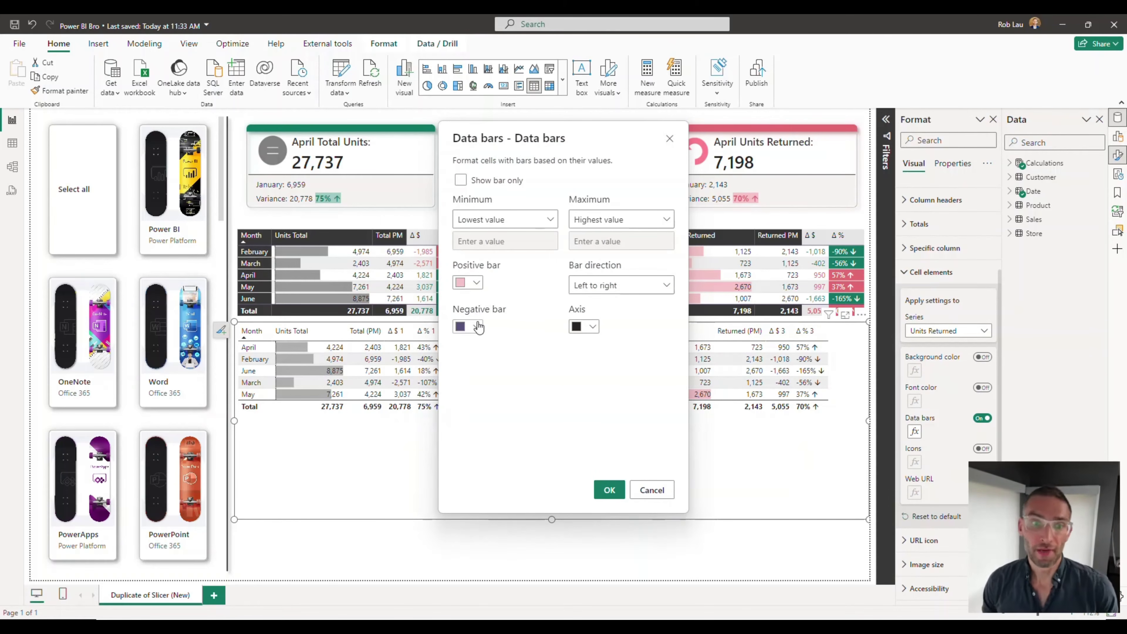
click(595, 329)
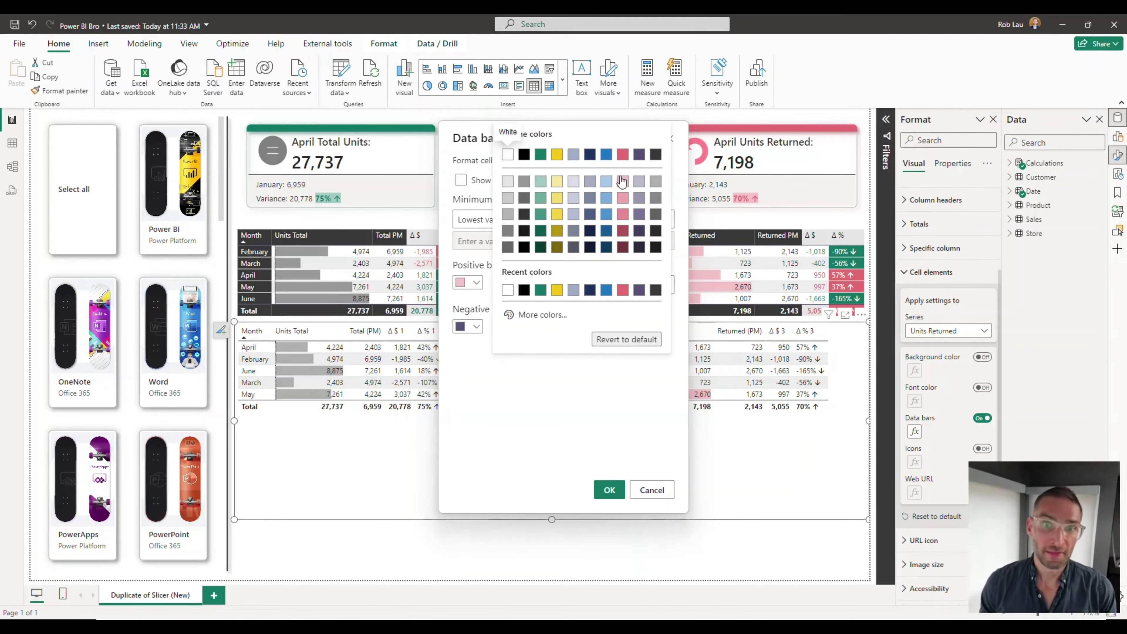
click(623, 154)
click(609, 490)
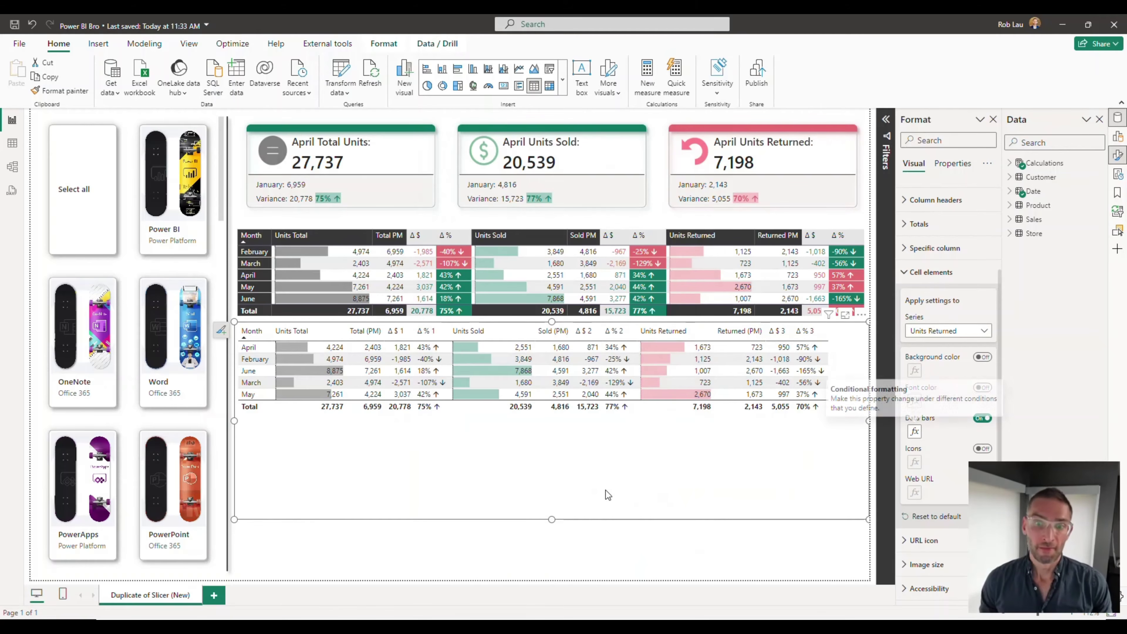
Set the axis colour of the Units Sold data bars to the theme's green
click(982, 334)
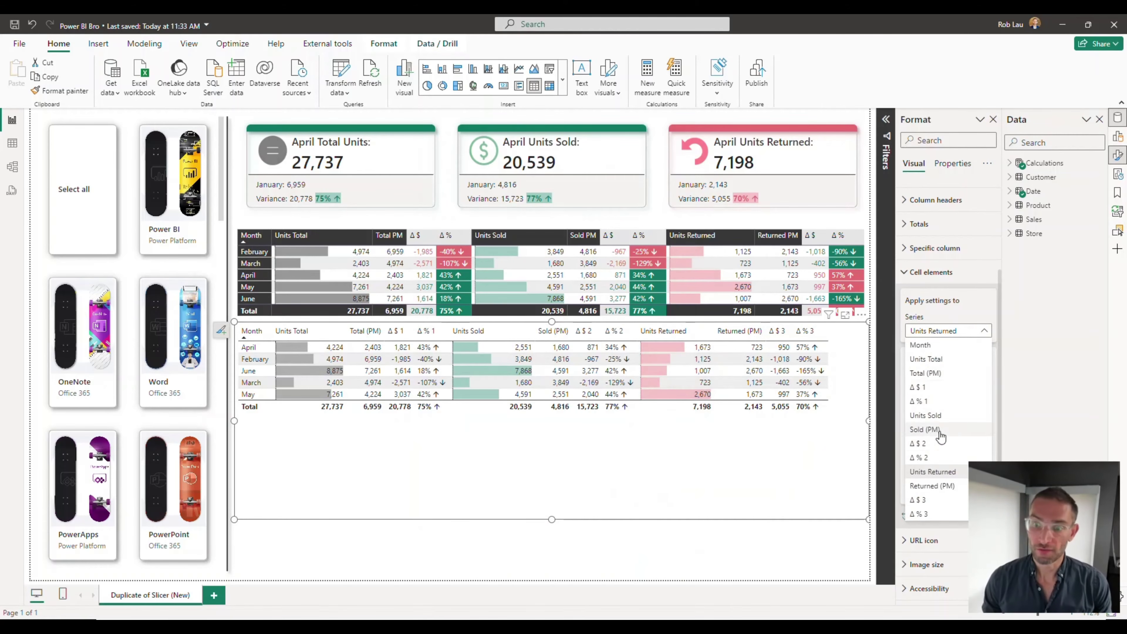
click(930, 416)
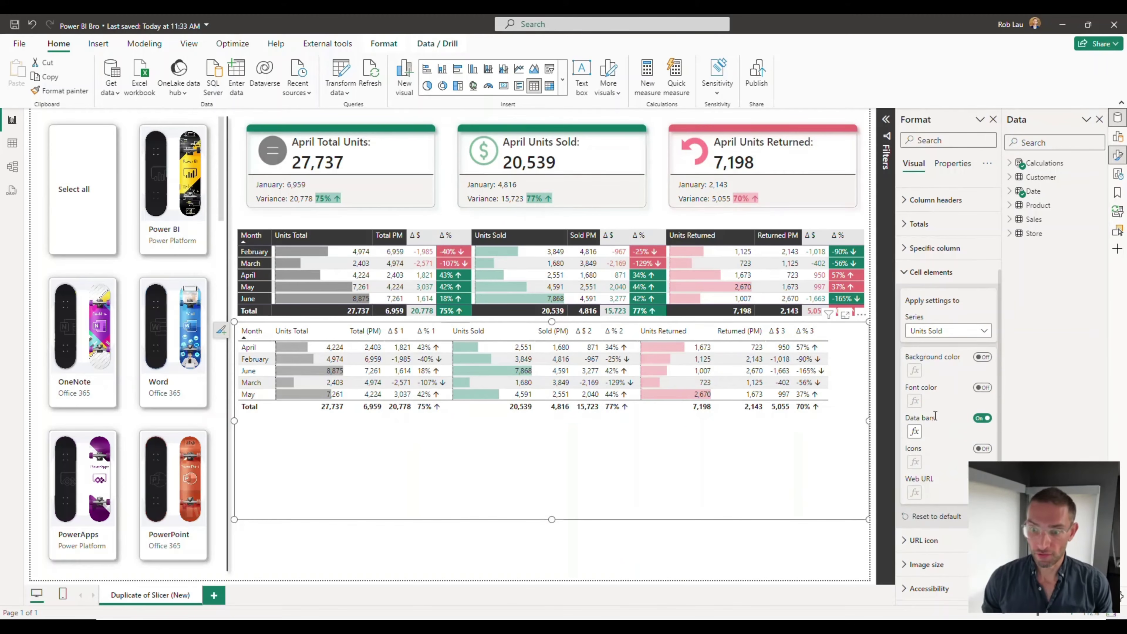
click(914, 432)
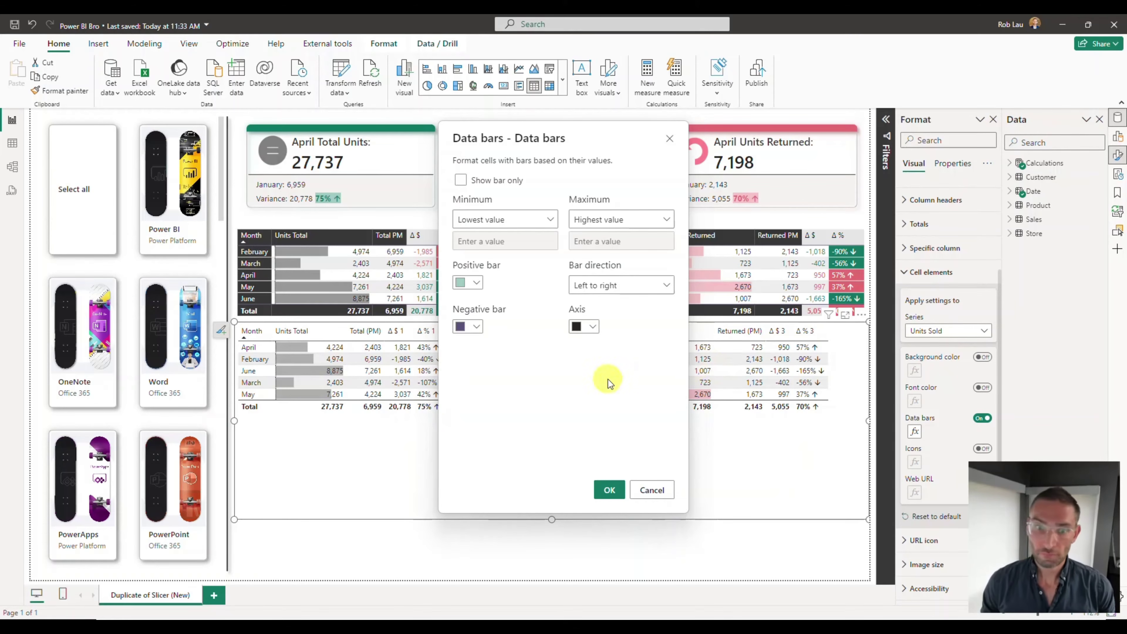
click(586, 327)
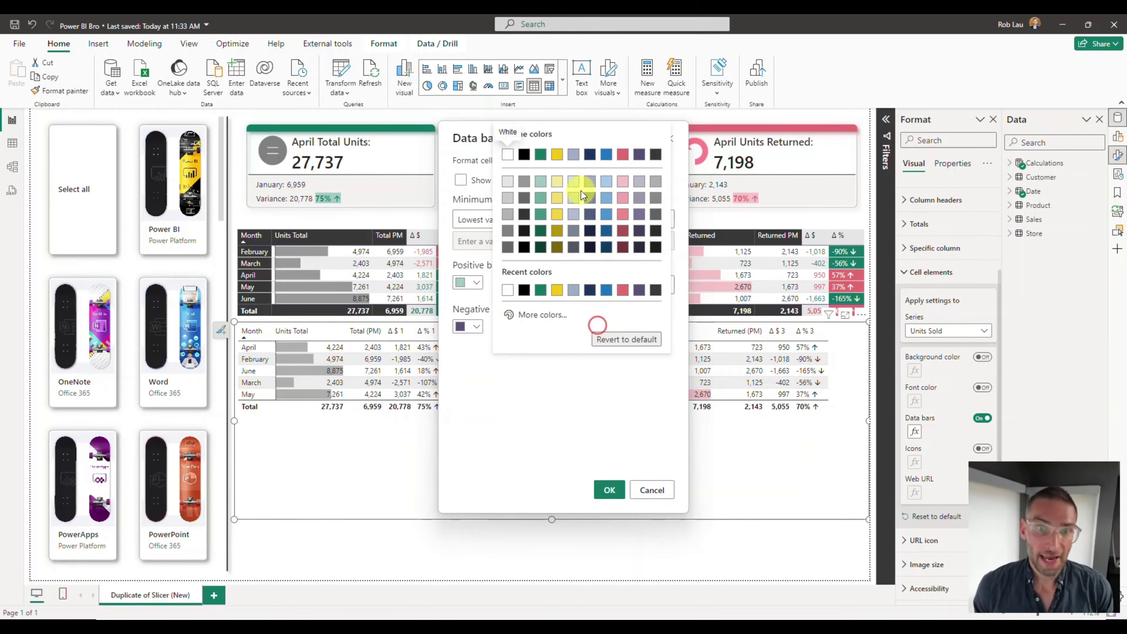
click(541, 154)
click(610, 488)
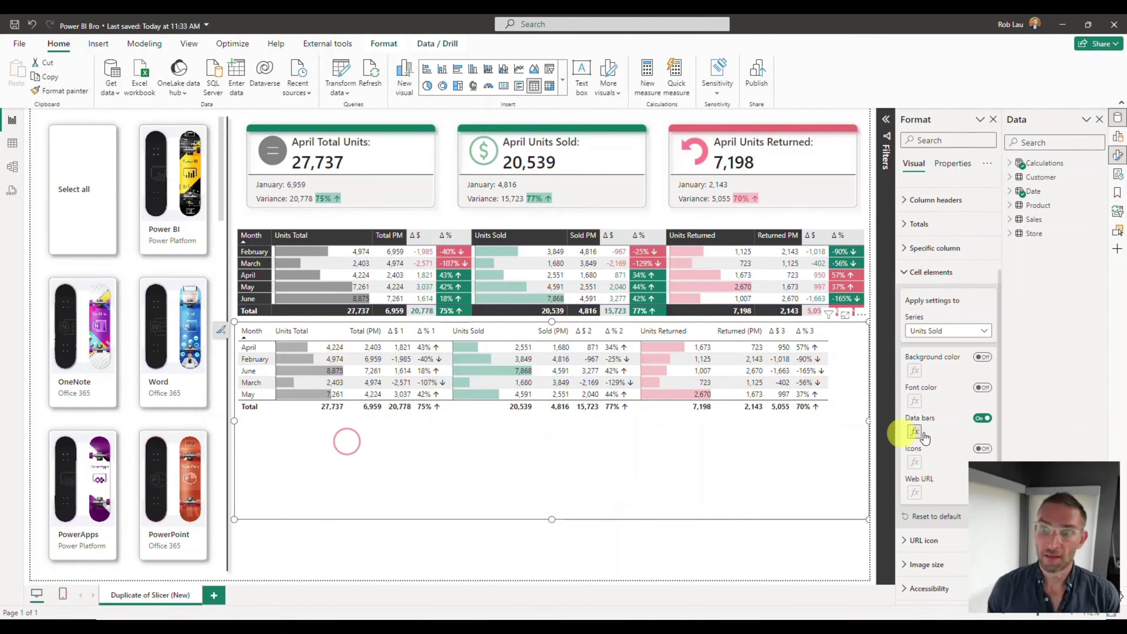
Set the axis colour of the Units Total data bars to dark grey
click(958, 333)
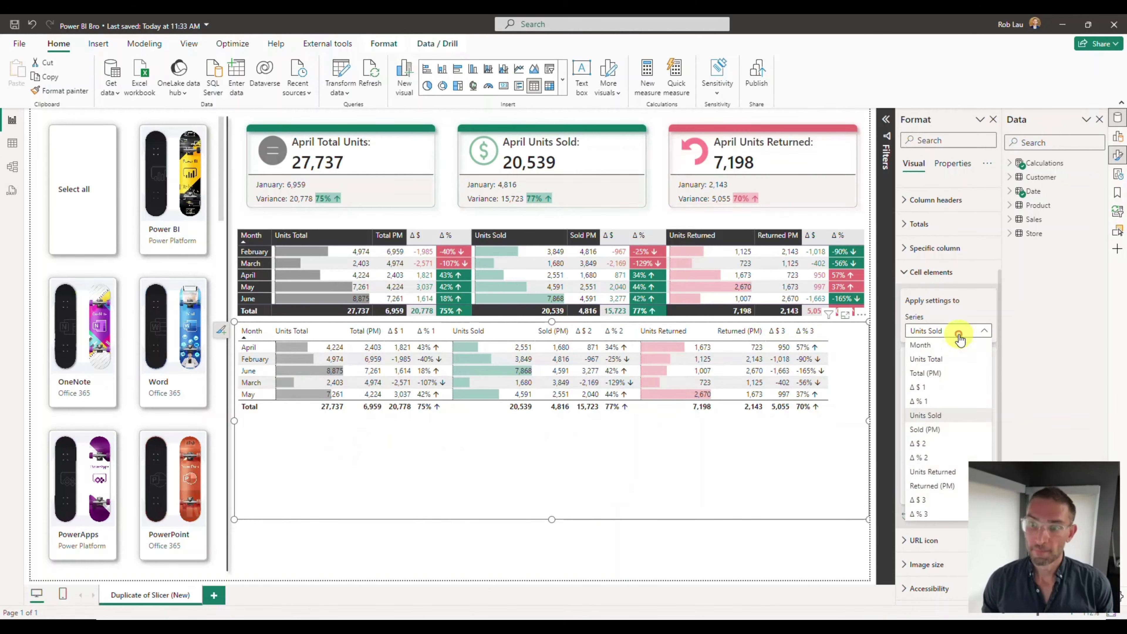
click(952, 364)
click(915, 432)
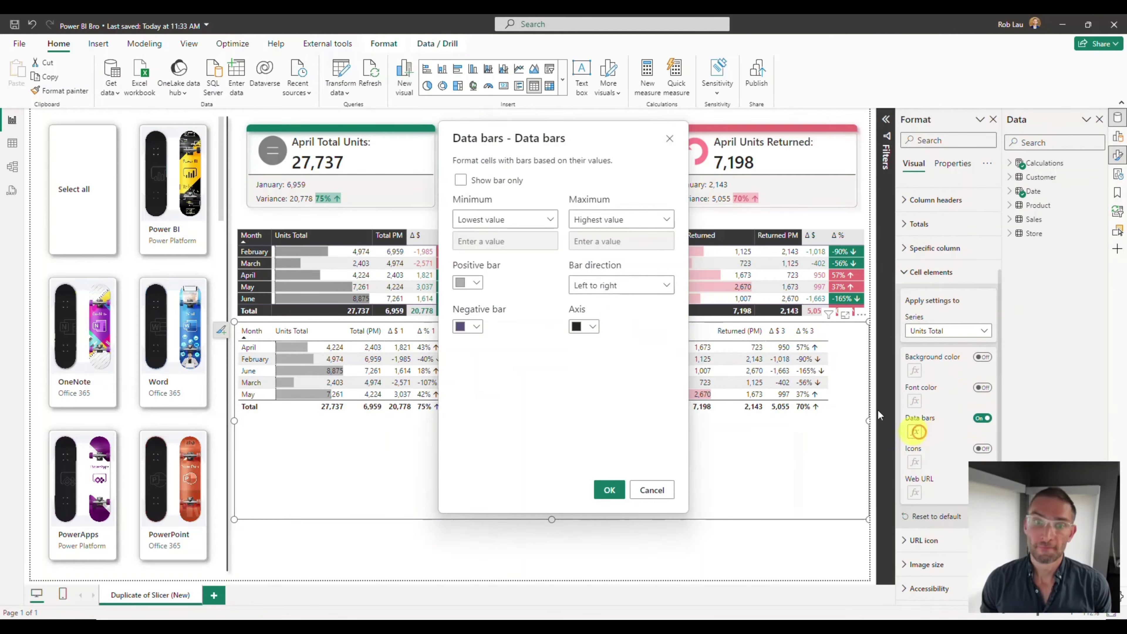
click(593, 328)
click(658, 182)
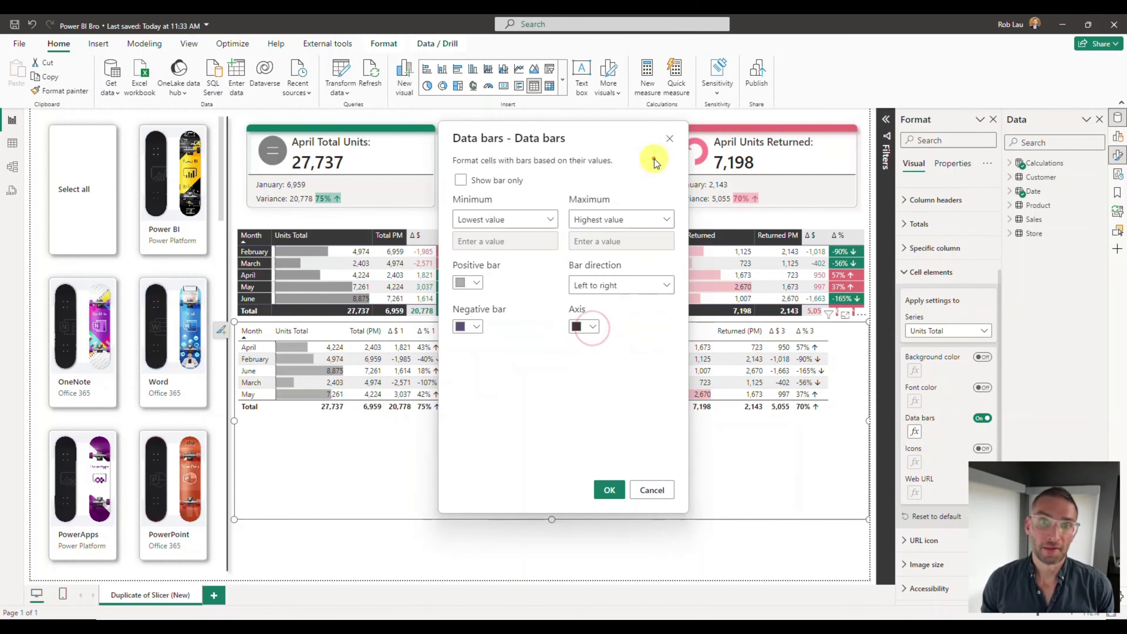
click(608, 490)
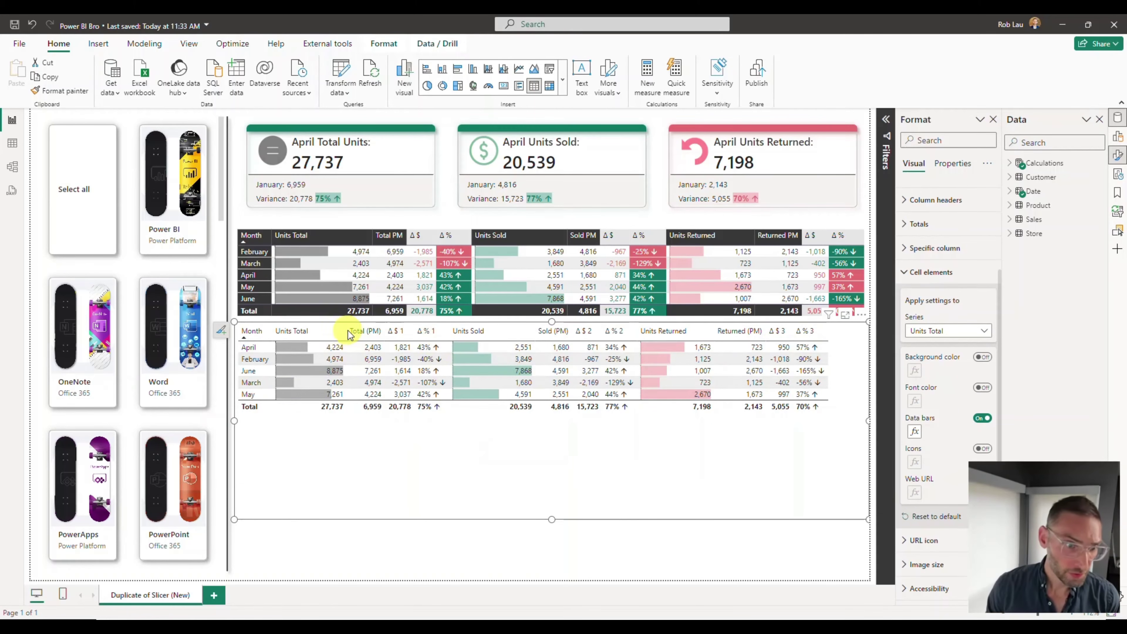
Widen the new table's Units Total, Δ % 1, Units Sold and Units Returned columns to line up with the table above
drag(345, 331, 373, 332)
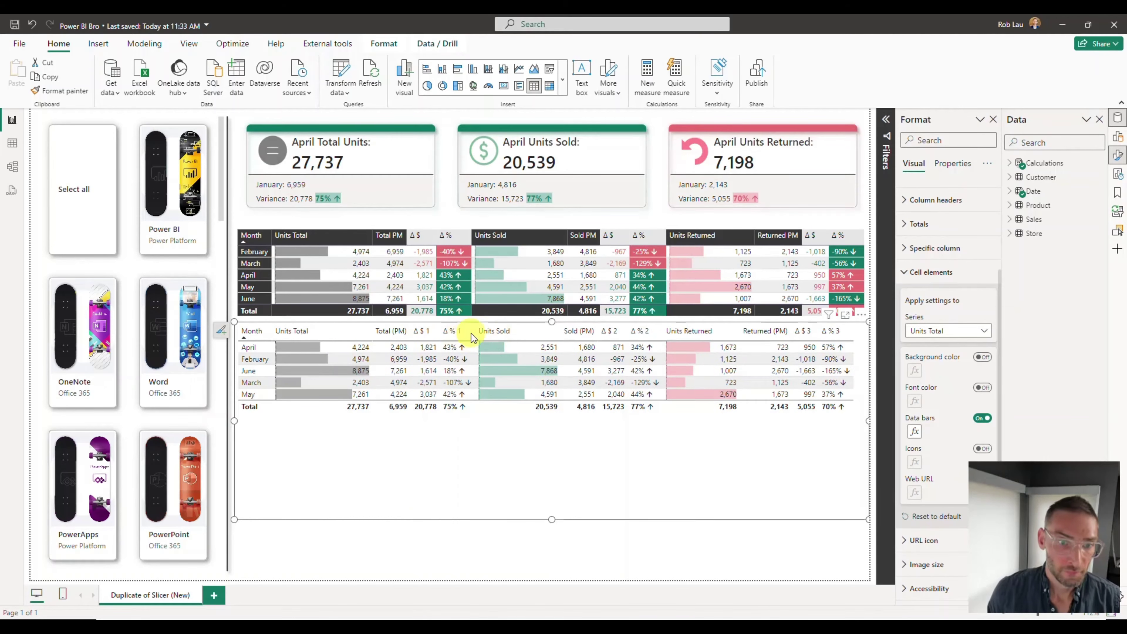
drag(475, 337, 477, 331)
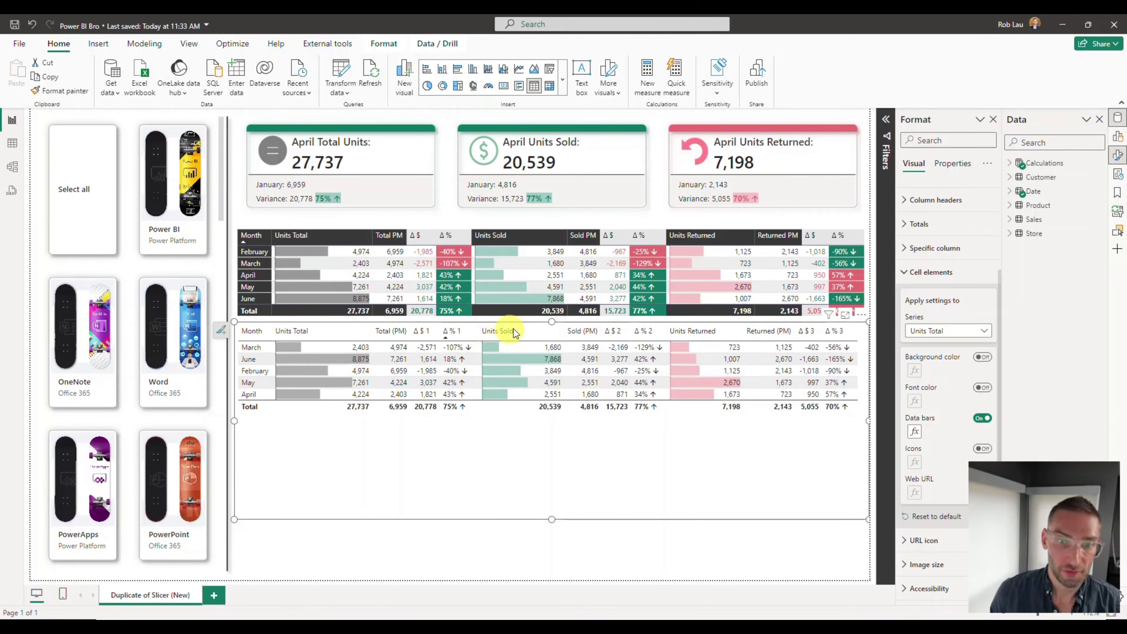
drag(564, 331, 570, 333)
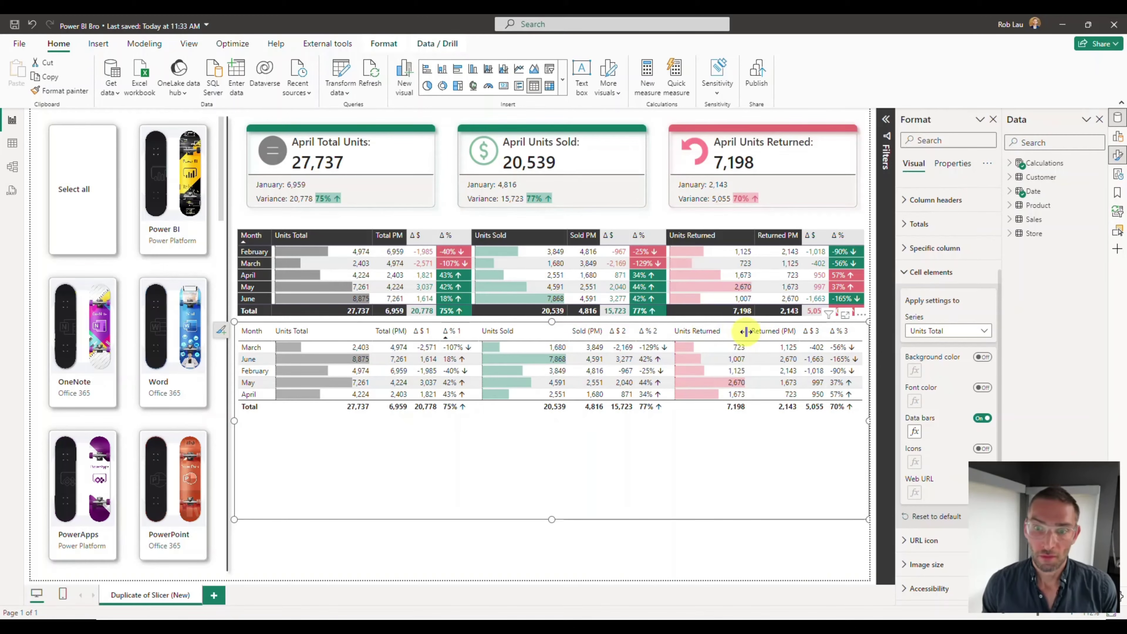
drag(746, 332, 747, 333)
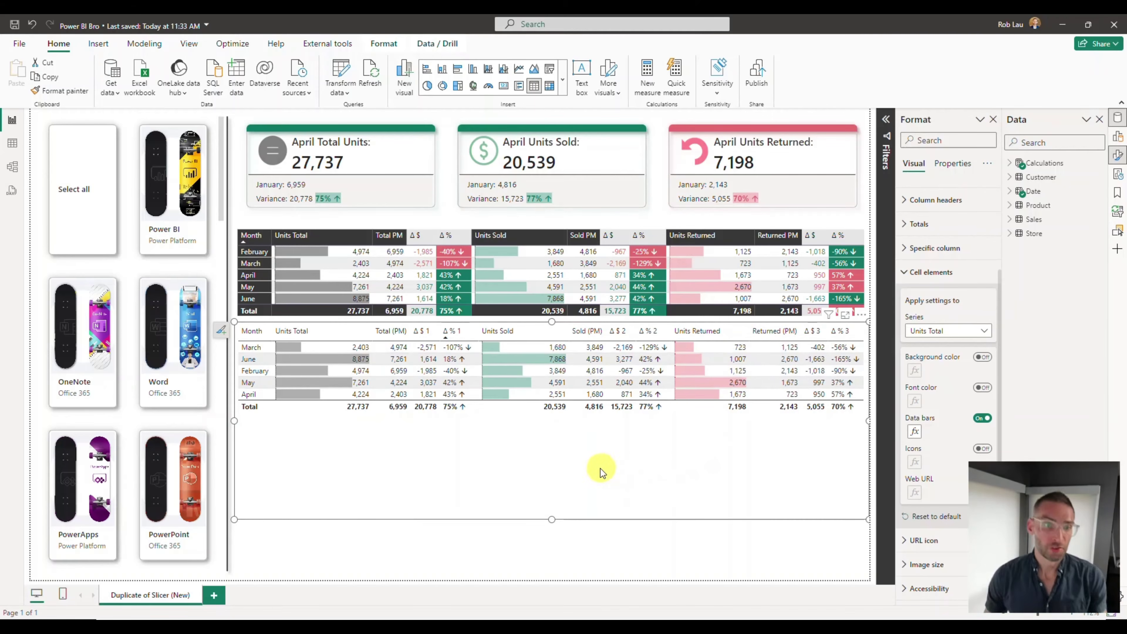
click(593, 475)
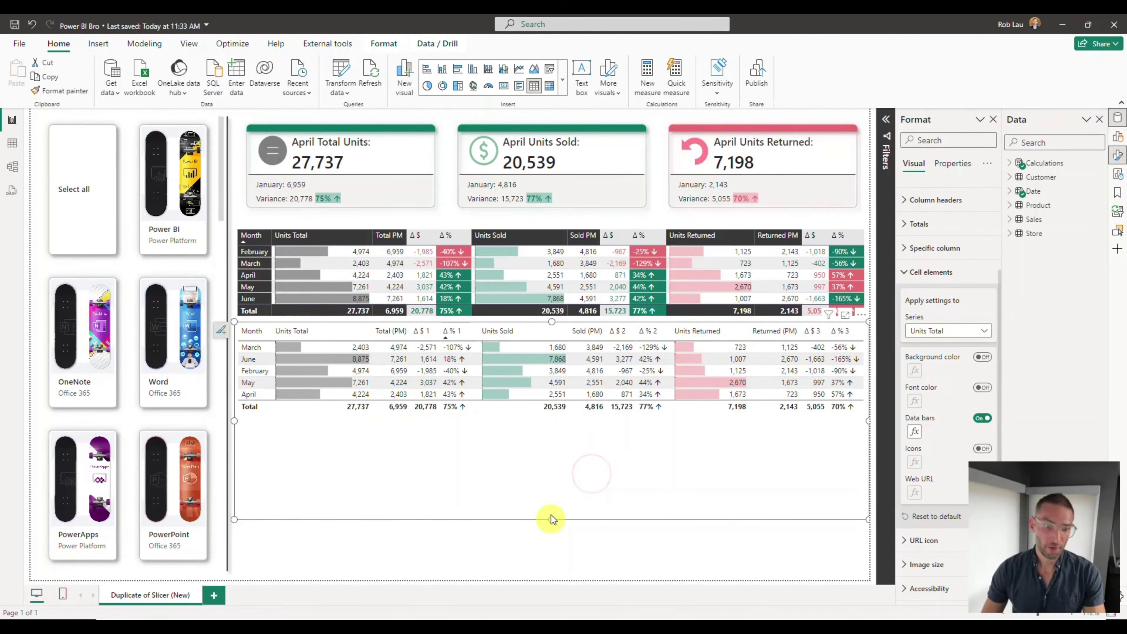
Shorten the new table to end just below its Total row and sort it by Month
drag(551, 518, 558, 441)
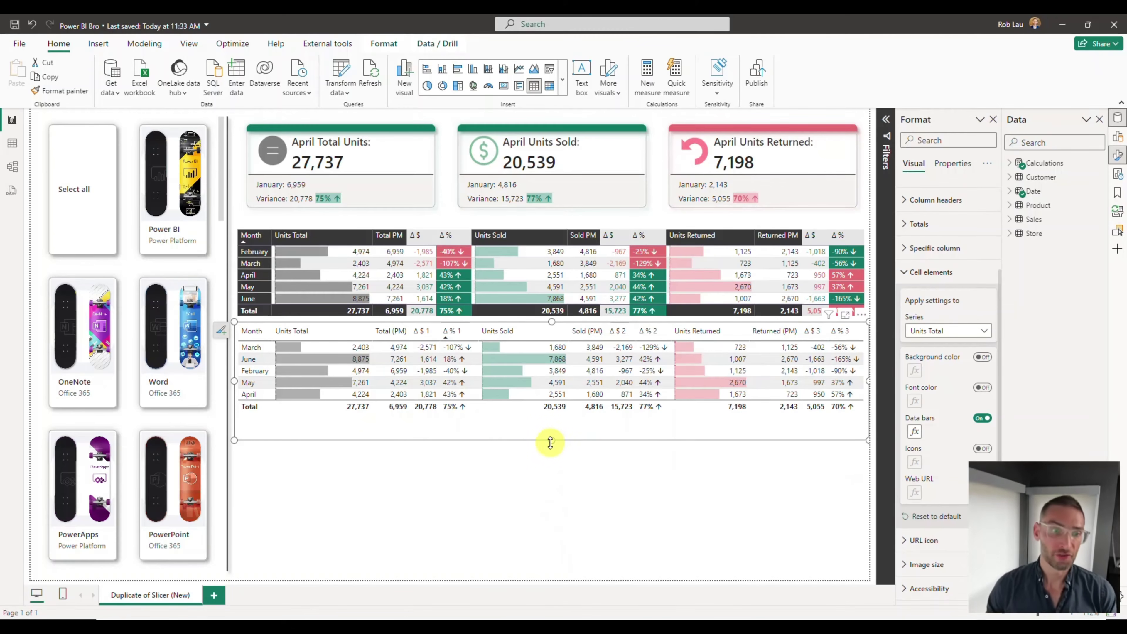
click(257, 336)
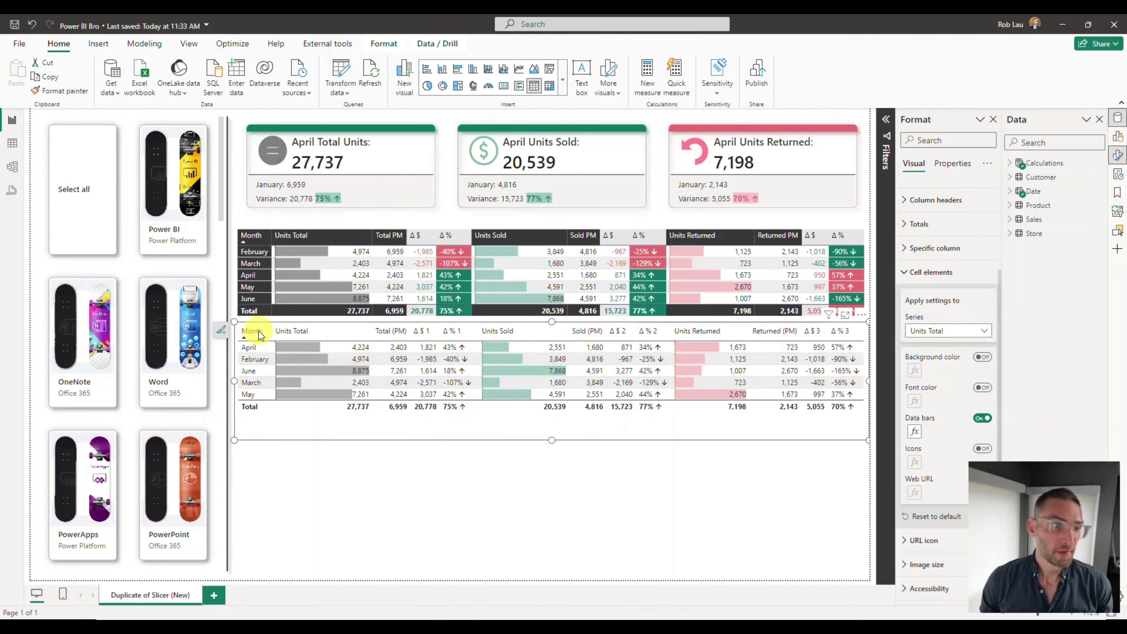
Check which field of the Date table supplies the Month column in the upper table
click(426, 226)
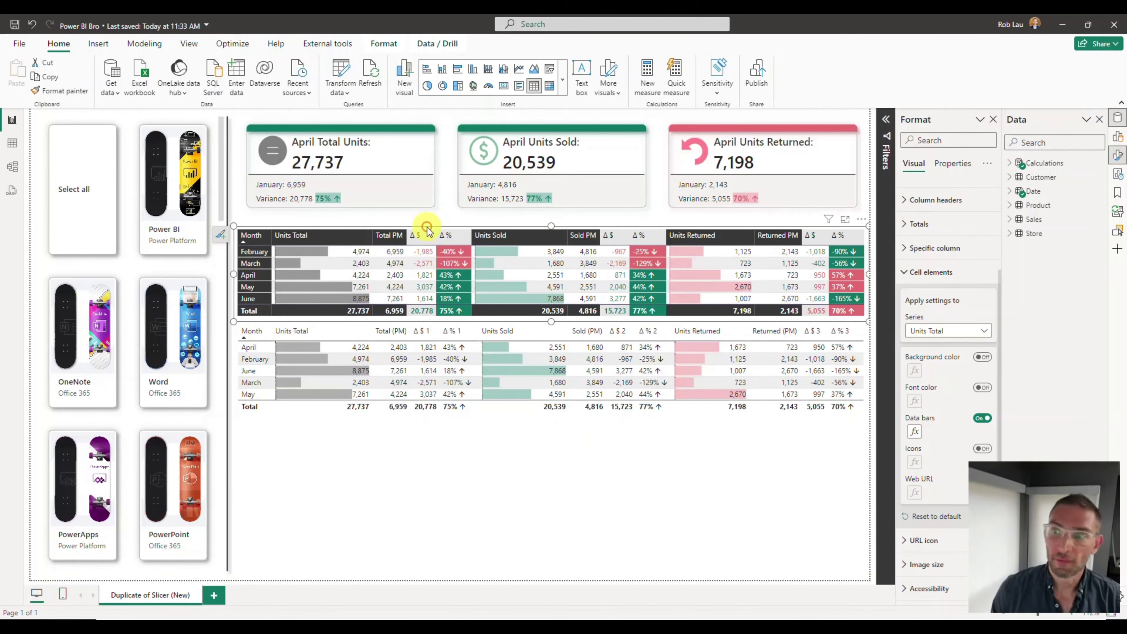
click(1010, 191)
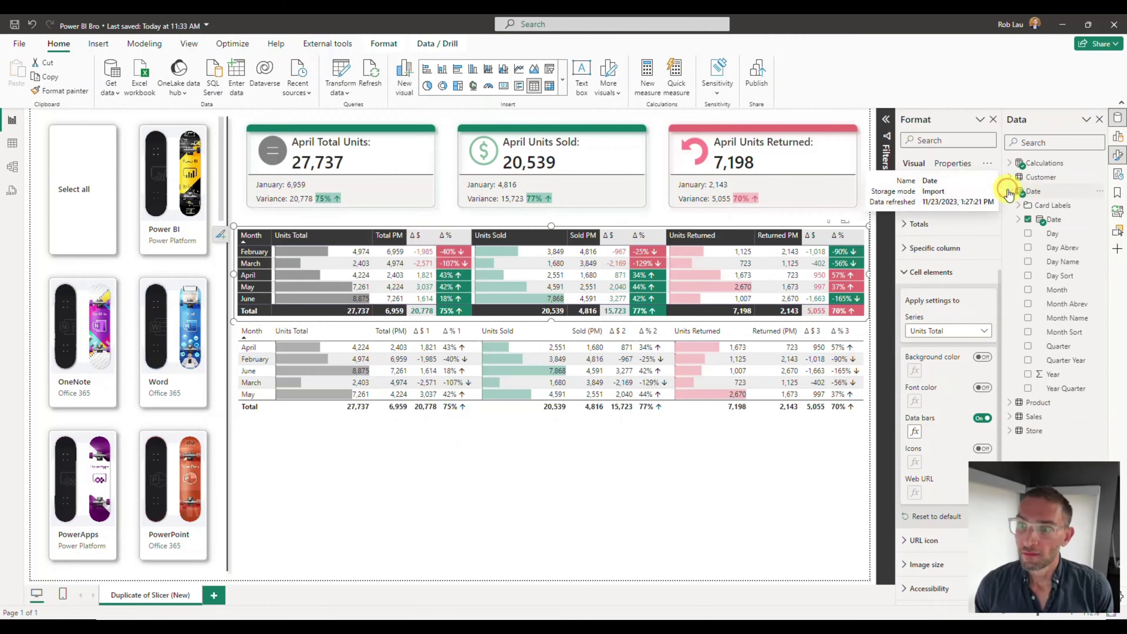
click(1018, 219)
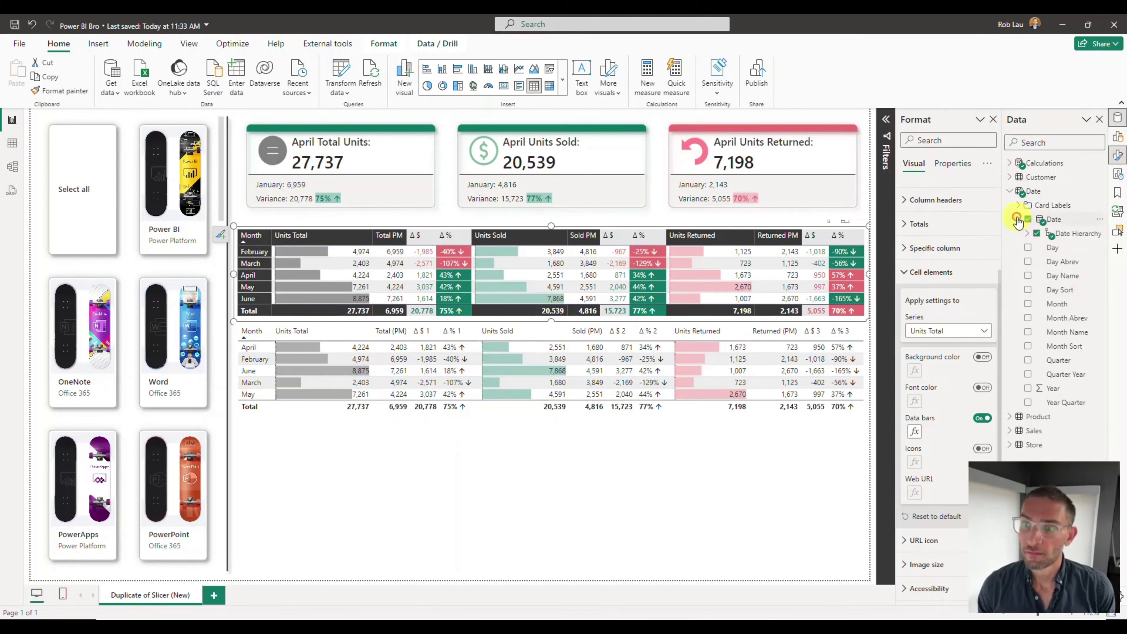
Remove the Month field from the new table's columns
click(297, 433)
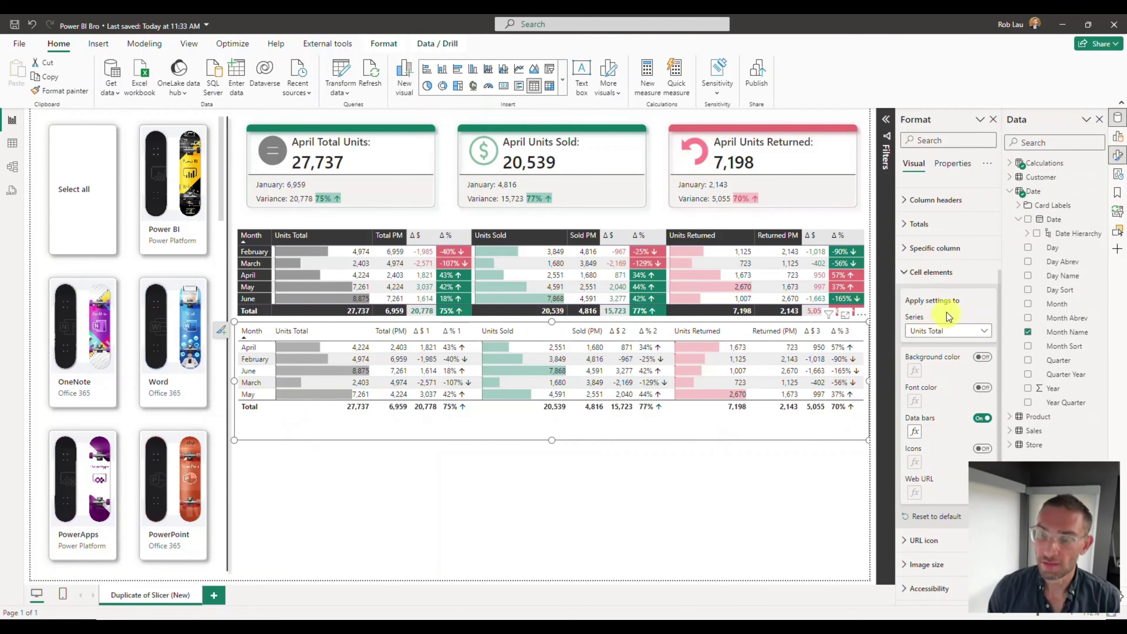
click(906, 279)
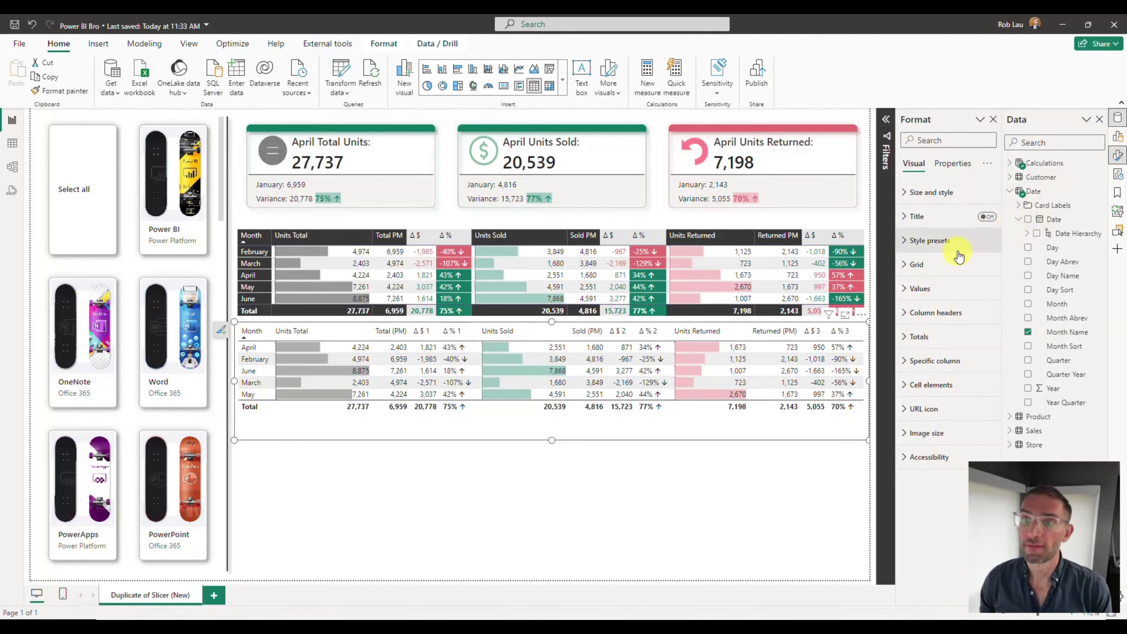
click(1118, 122)
click(1118, 120)
click(1118, 143)
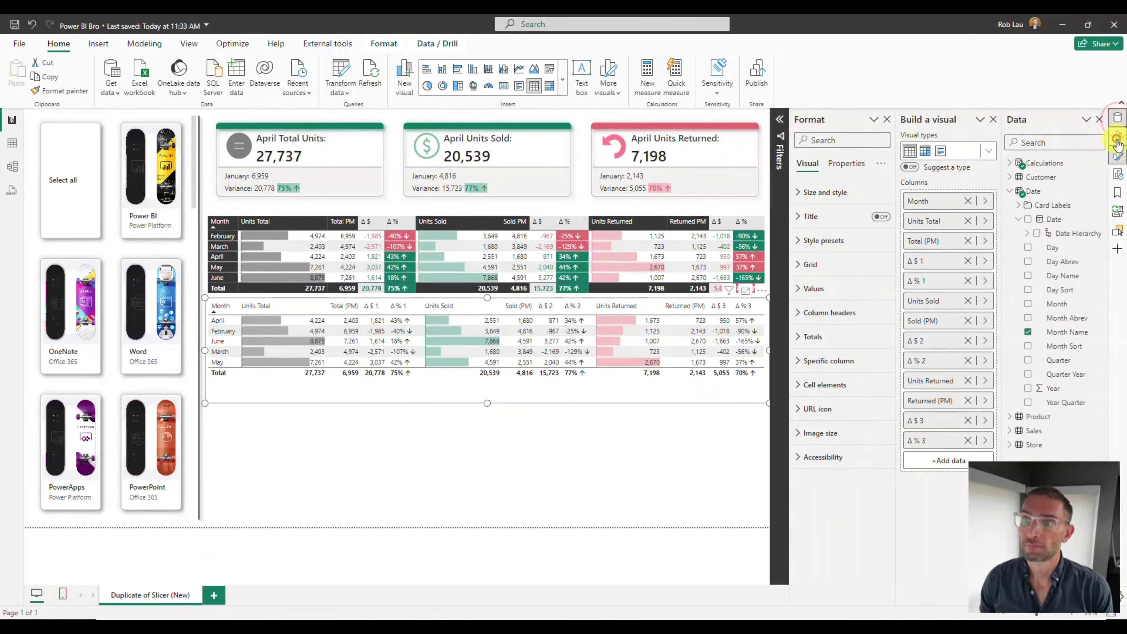
click(969, 203)
Add the Date hierarchy as the new table's first field and remove its Year, Quarter and Day levels, keeping only Month
drag(1053, 219, 1029, 225)
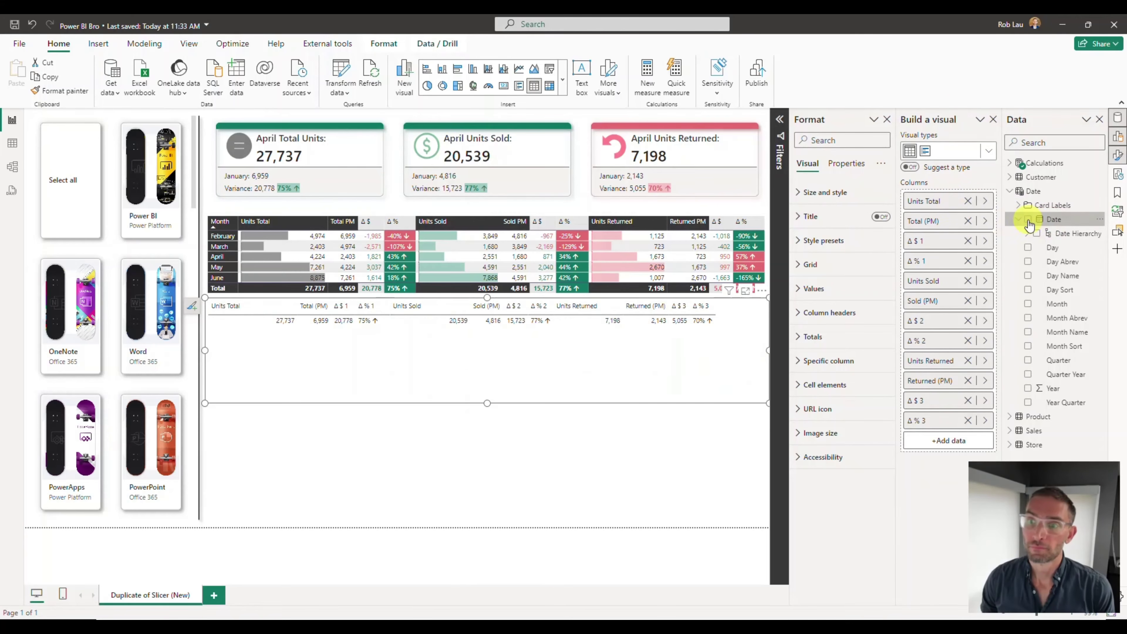
click(1028, 220)
drag(923, 434, 929, 293)
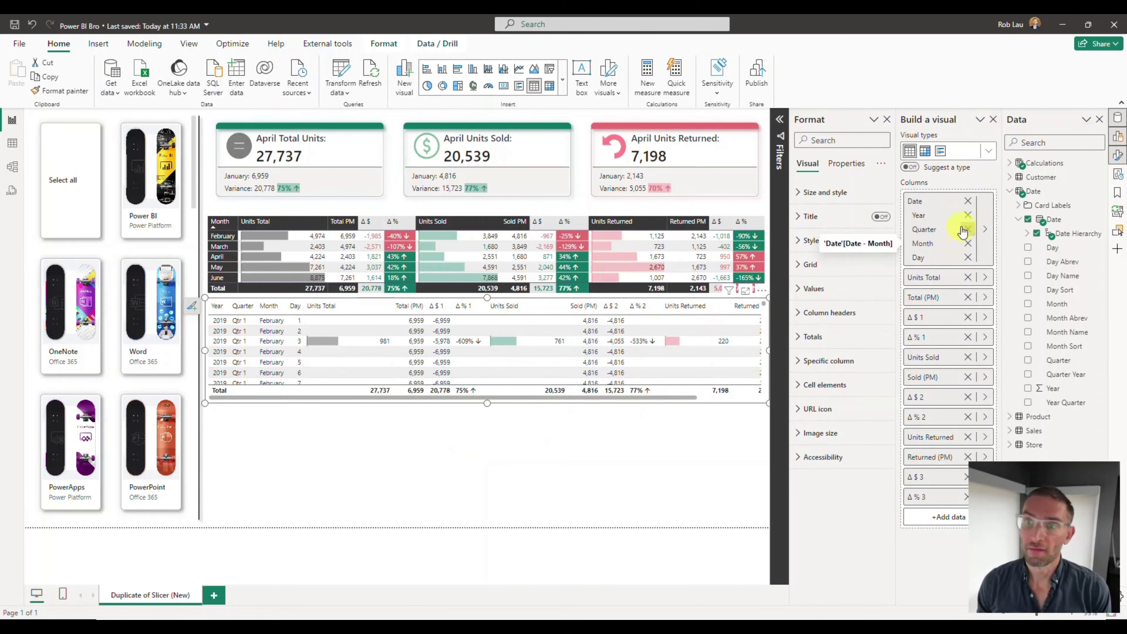
click(968, 215)
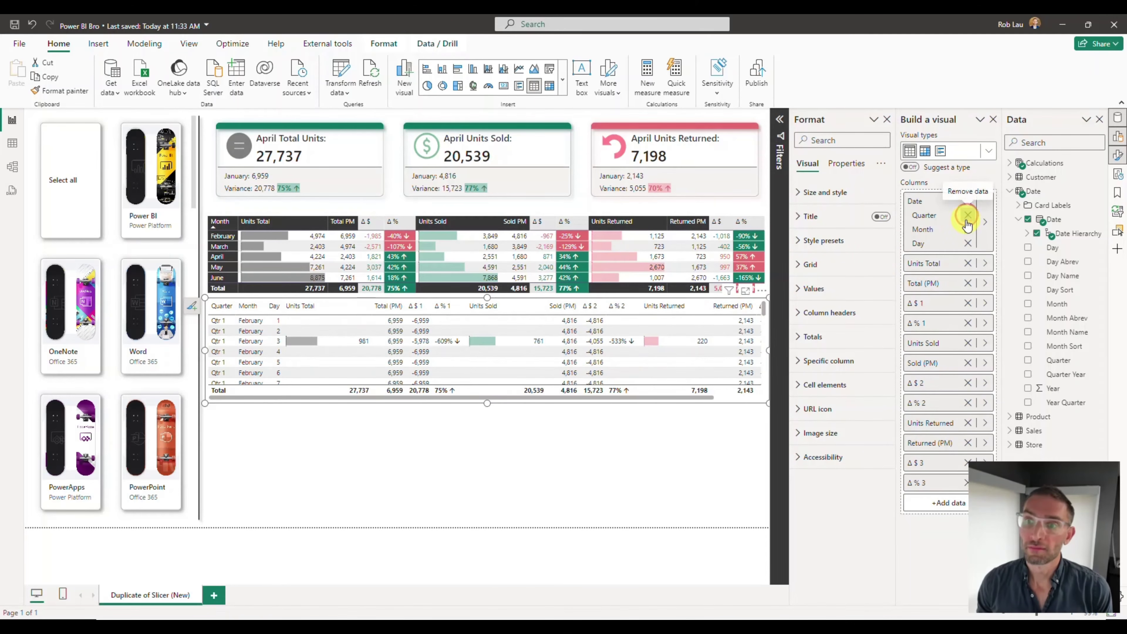
click(968, 216)
click(968, 230)
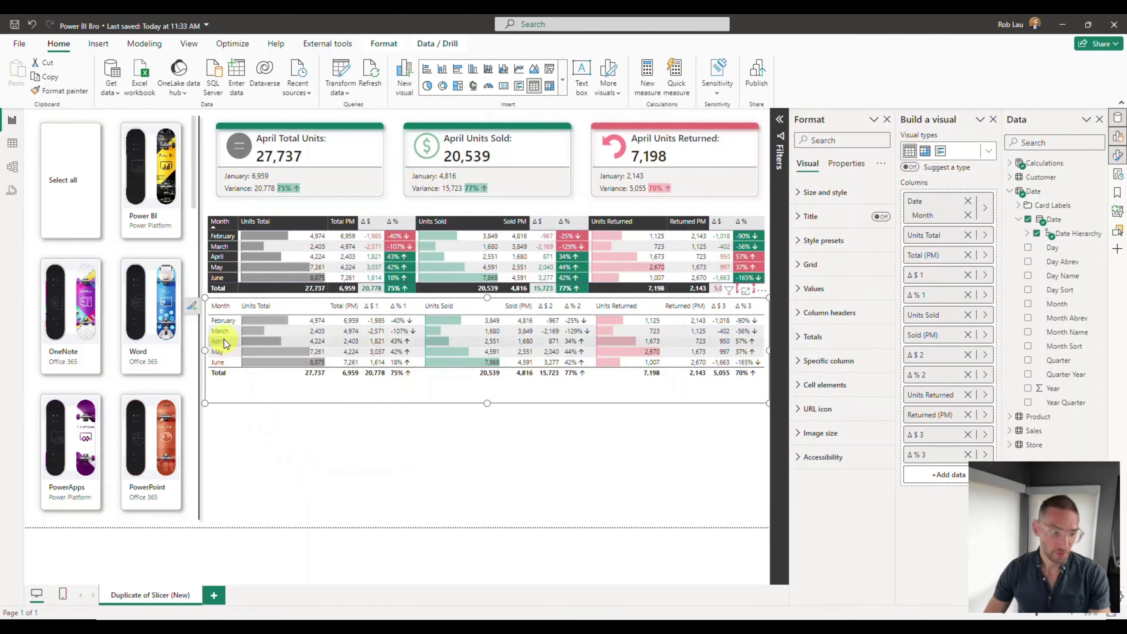
Examine the Month level inside the Date Hierarchy and compare the month order in both tables
click(1028, 234)
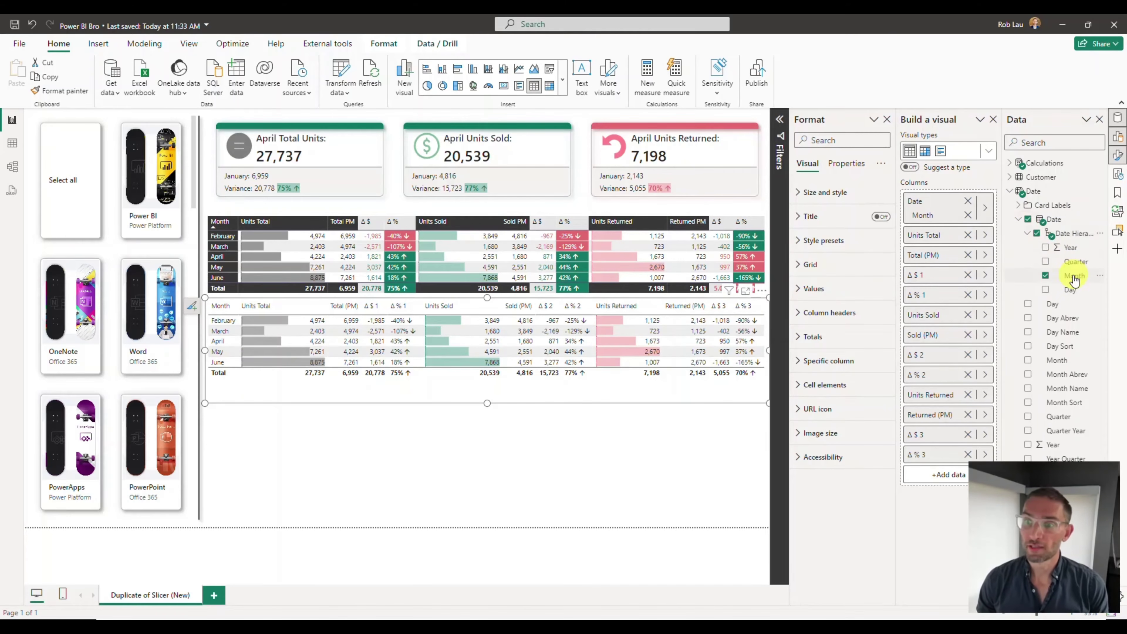
click(1074, 279)
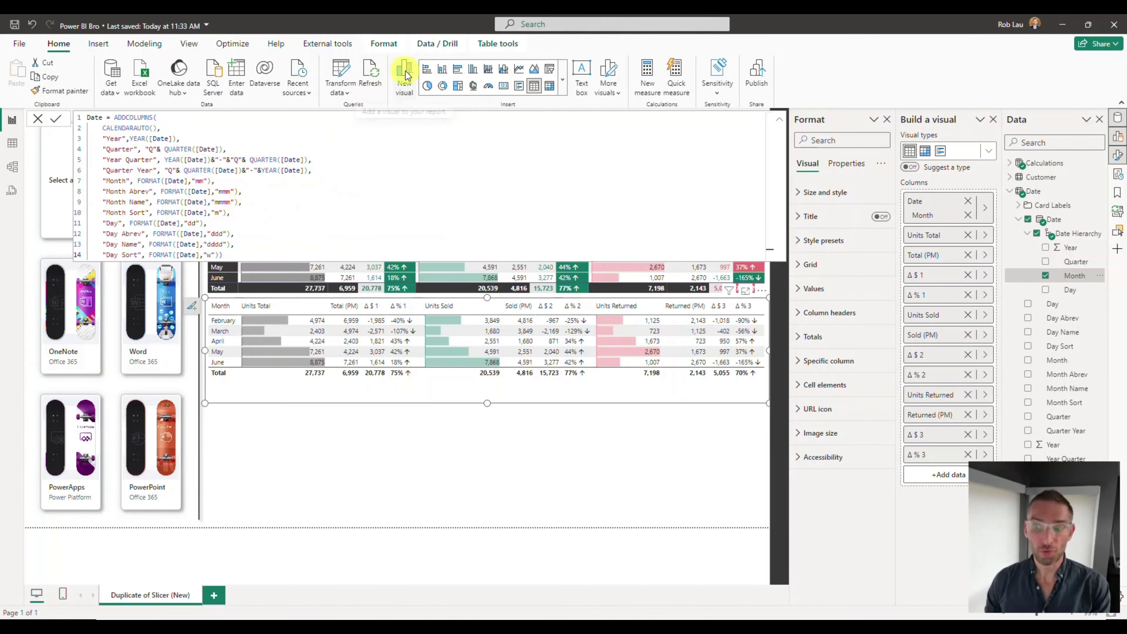
click(400, 469)
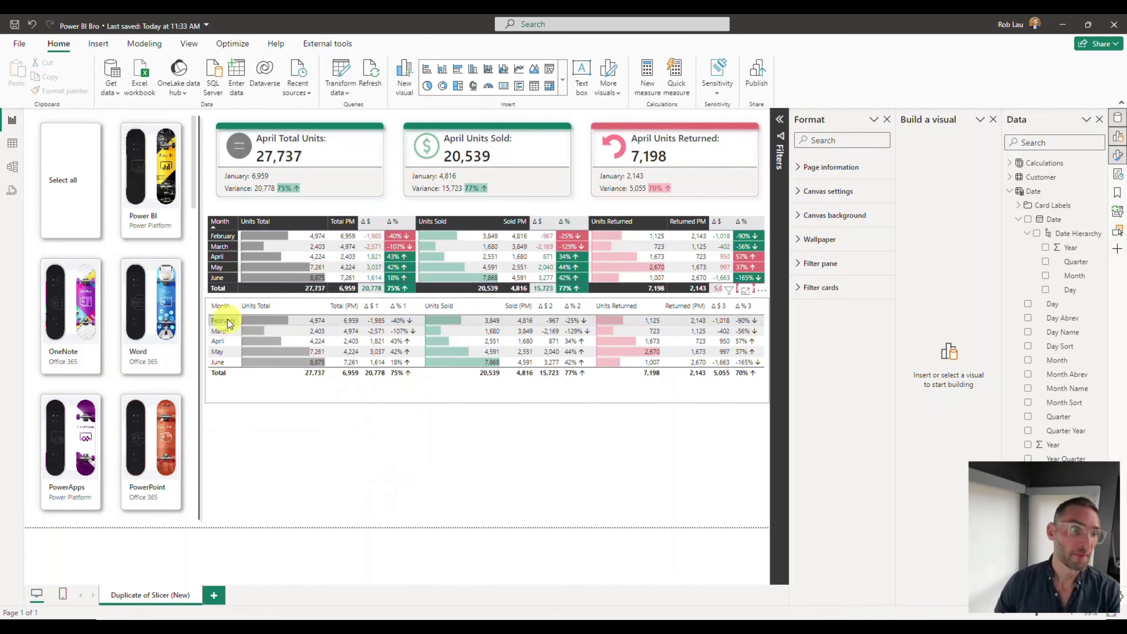
click(386, 473)
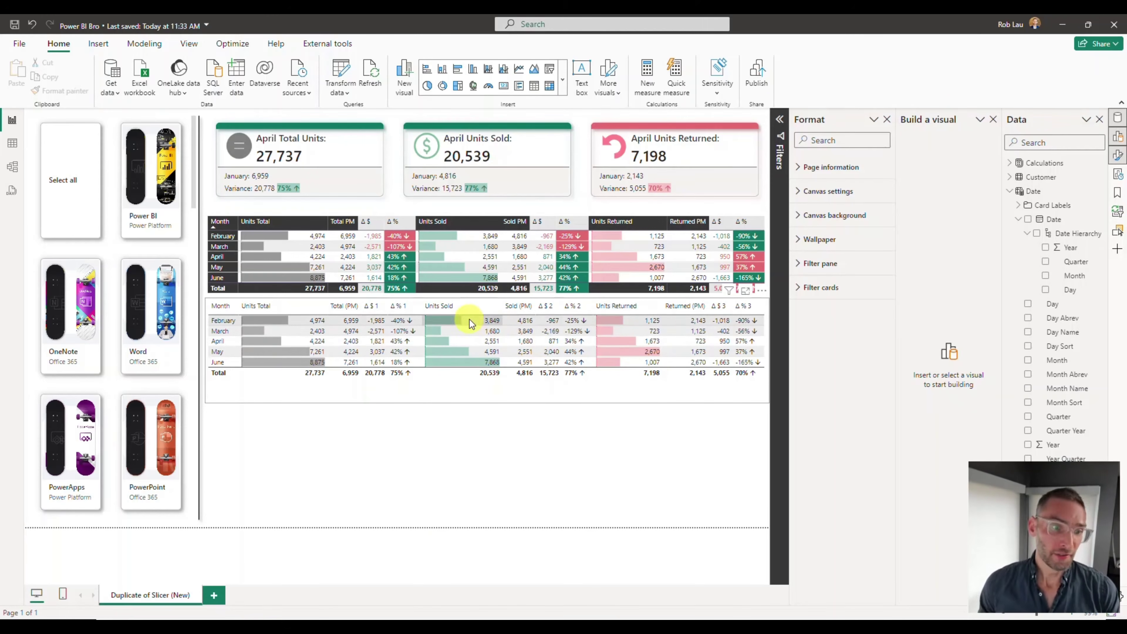
Collapse the Date table's field list and close the Build a visual and Data panes to widen the canvas
click(992, 120)
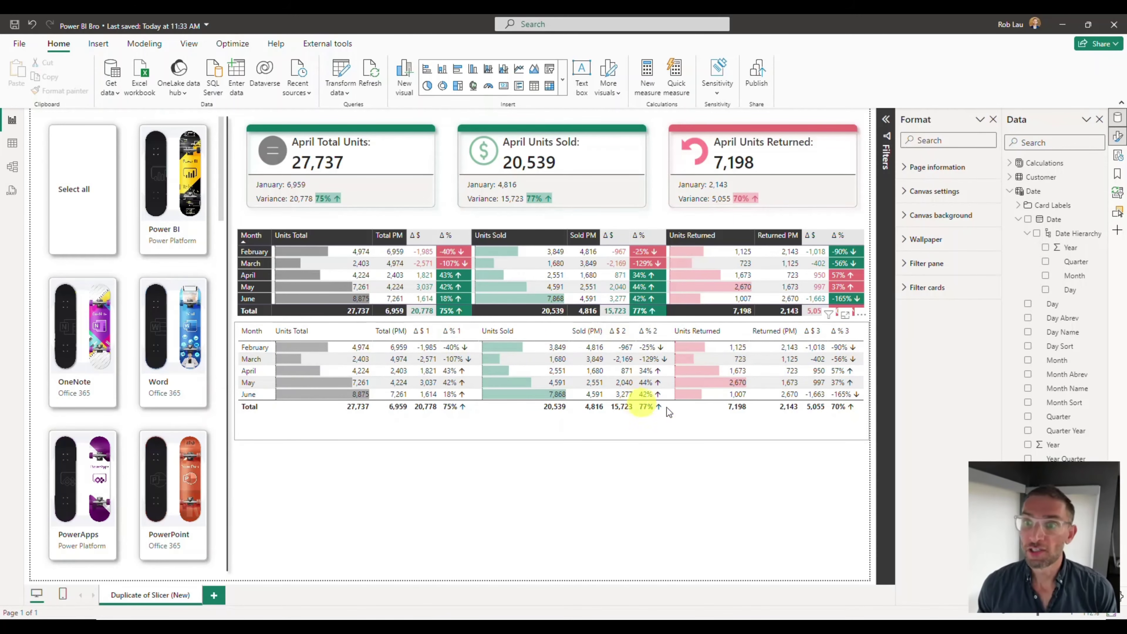
click(1010, 192)
click(1100, 119)
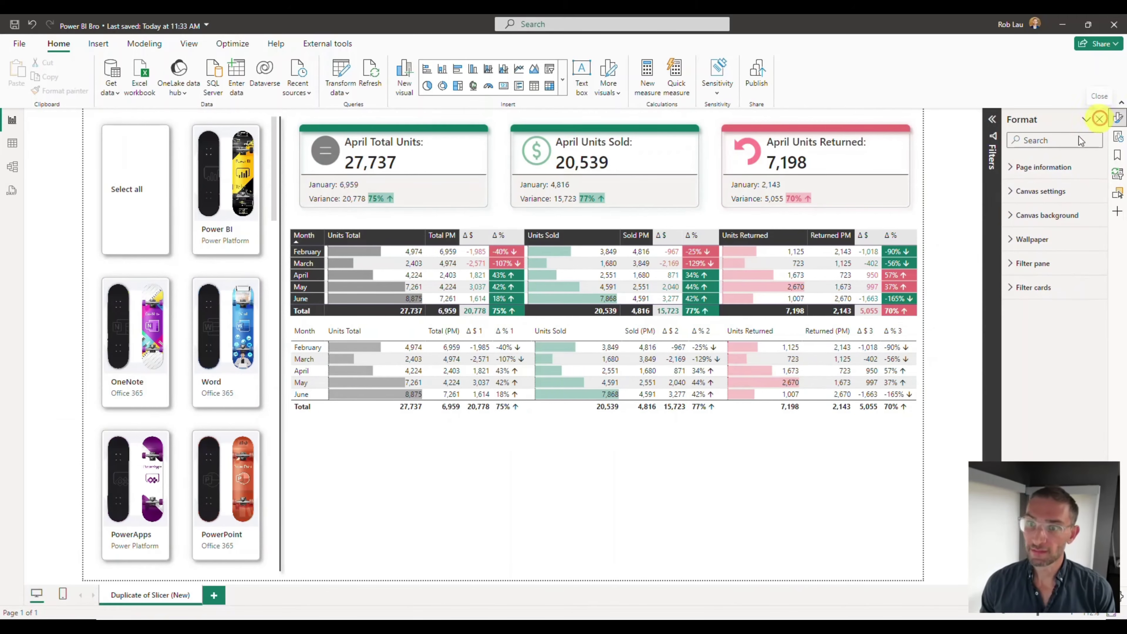
Turn on conditional font colour for the new table's Δ $ 1 column and set its format style to Rules
click(671, 429)
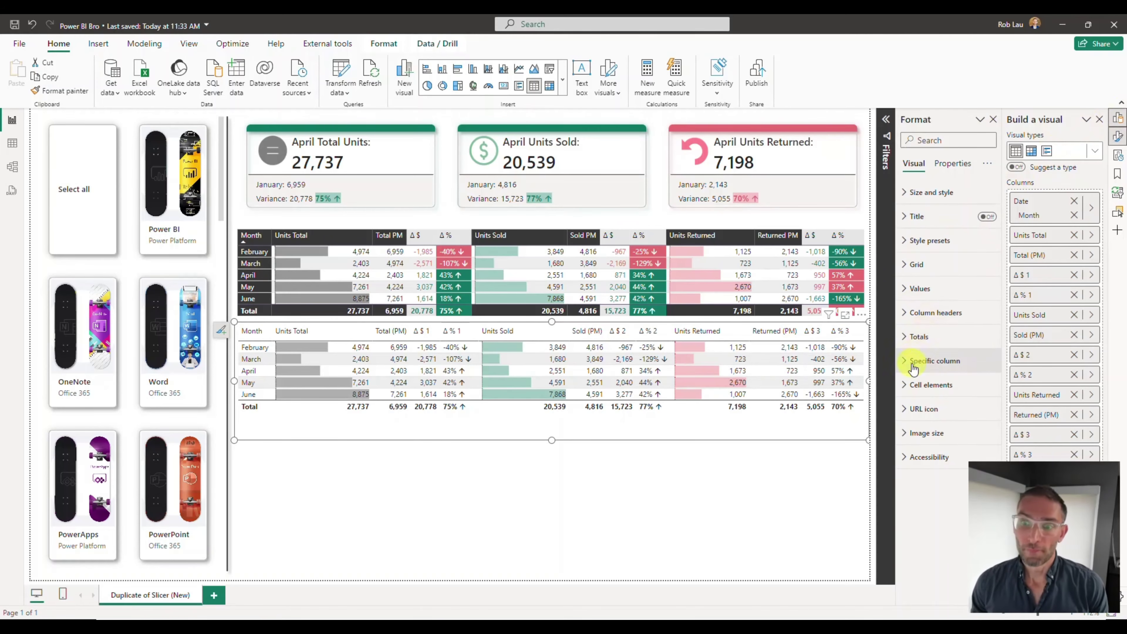
click(902, 394)
scroll(935, 333, down, 3)
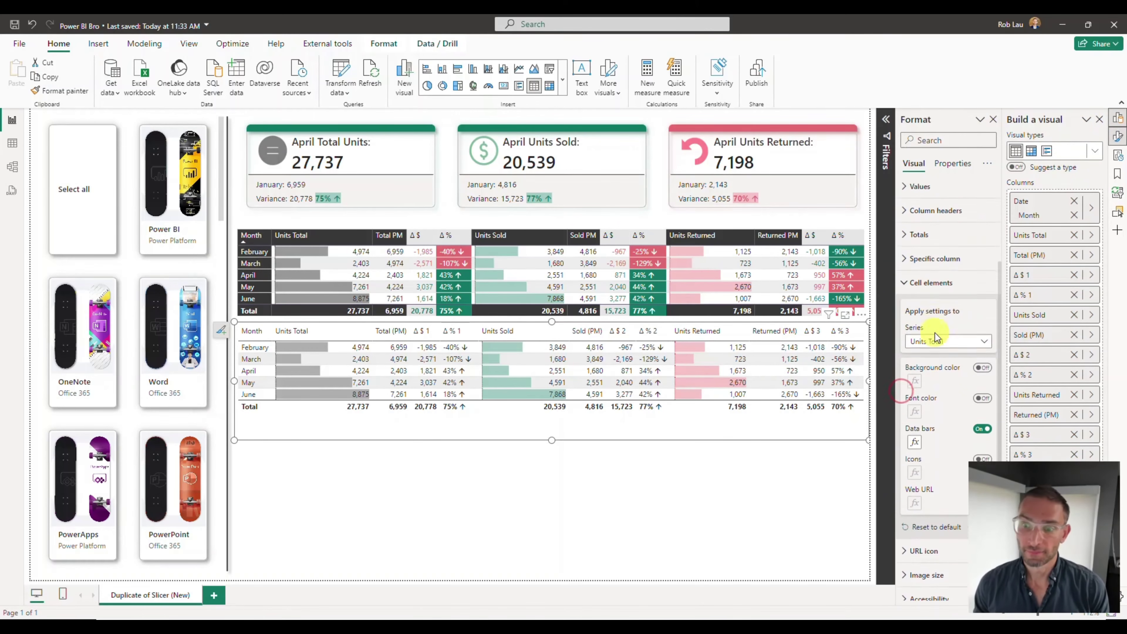
click(950, 334)
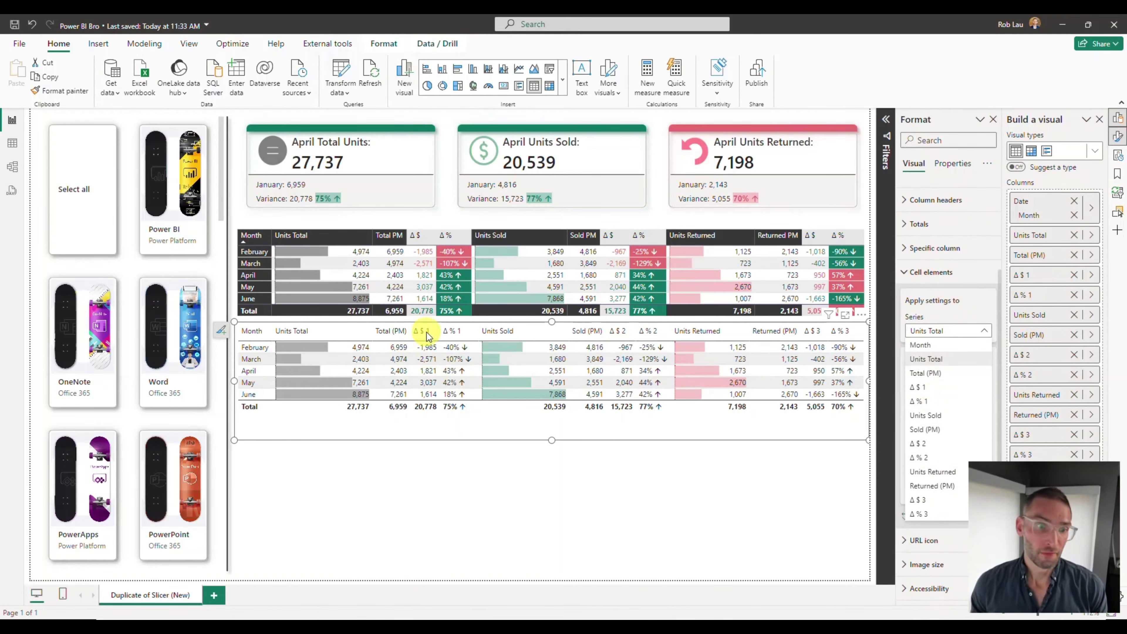
click(927, 387)
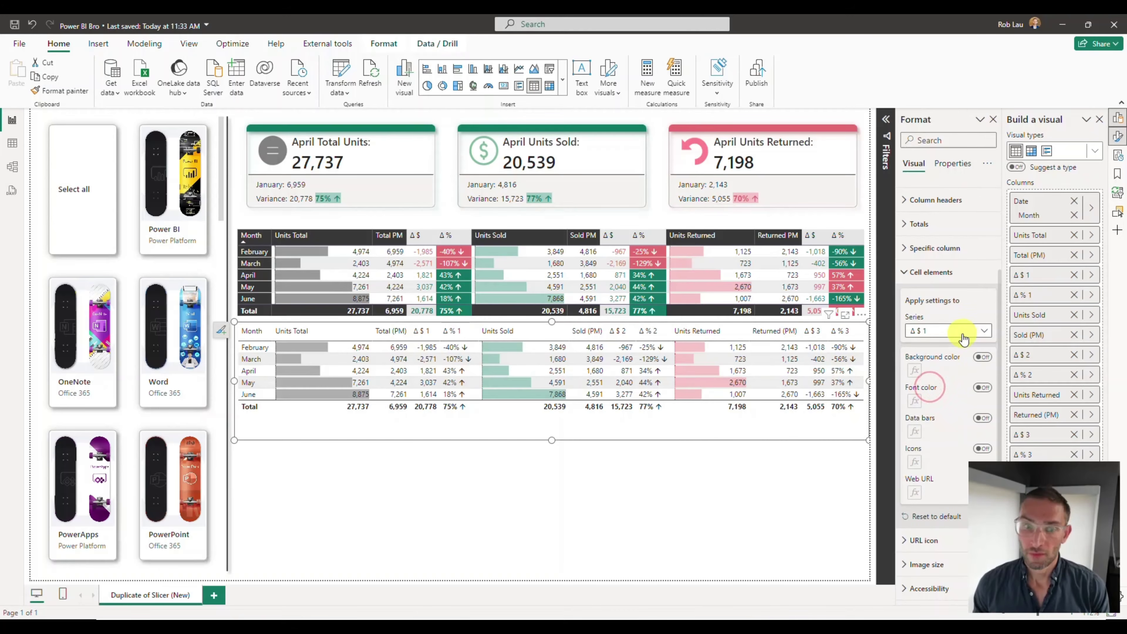
click(983, 388)
click(913, 402)
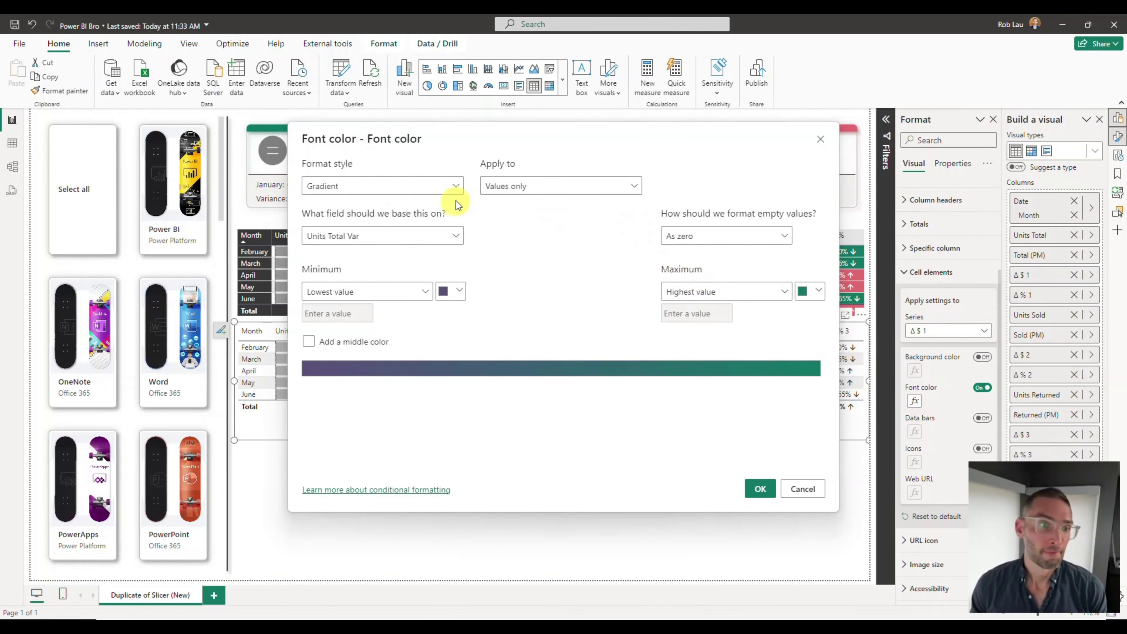
click(456, 186)
click(409, 223)
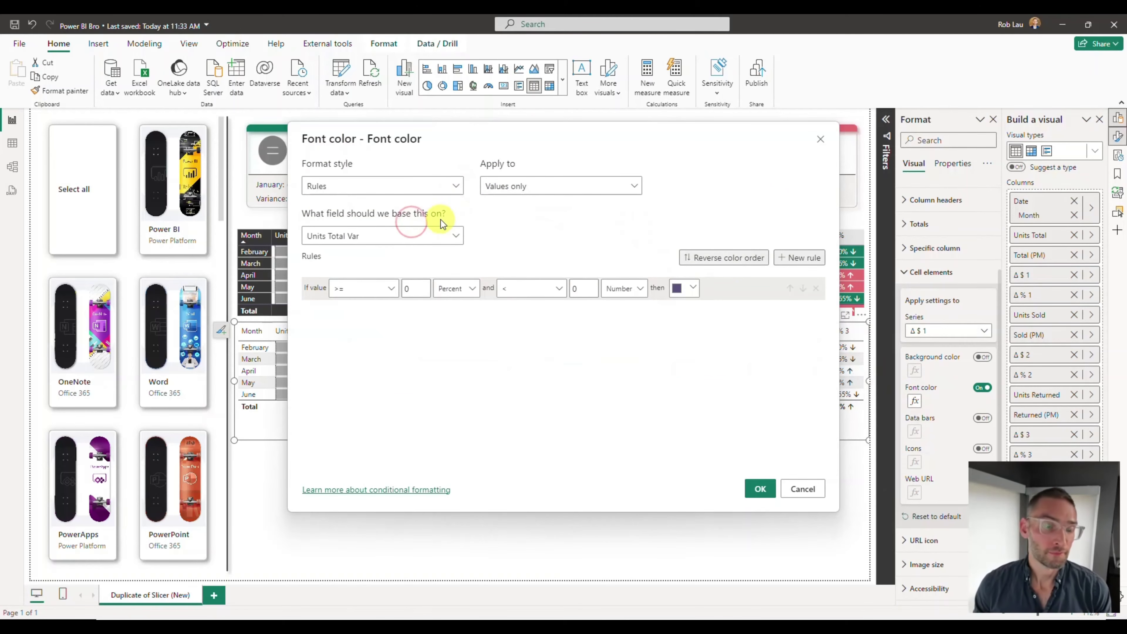
Add a second font colour rule, setting the ranges to Min up to 0 and 0 up to Max, all as numbers
click(799, 257)
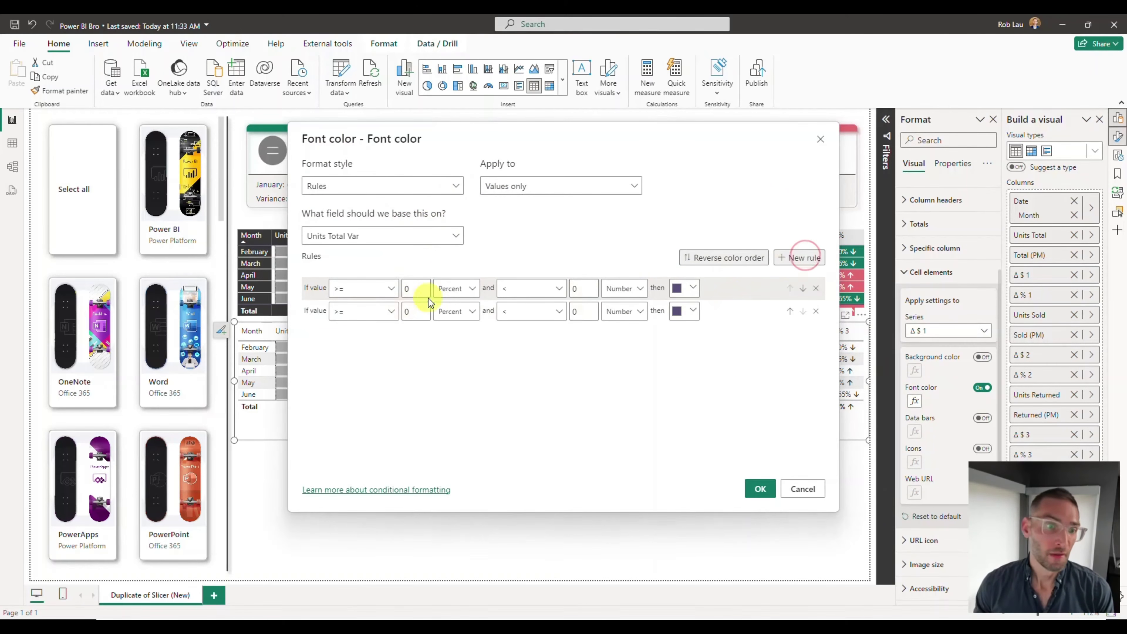
click(414, 290)
key(BackSpace)
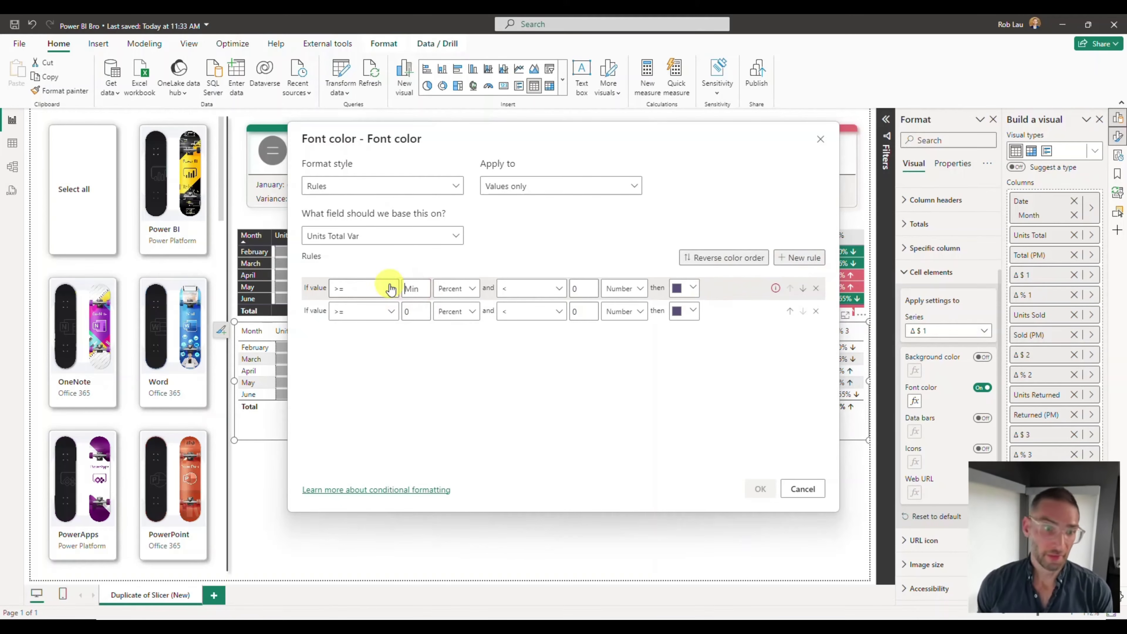
click(583, 311)
key(BackSpace)
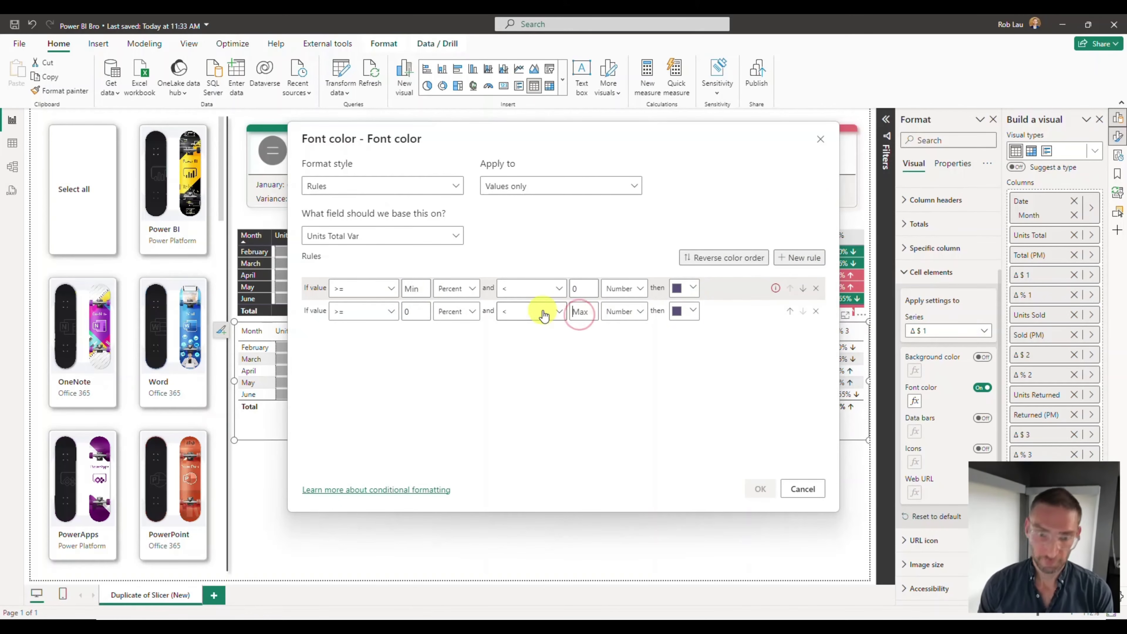
click(624, 363)
click(471, 286)
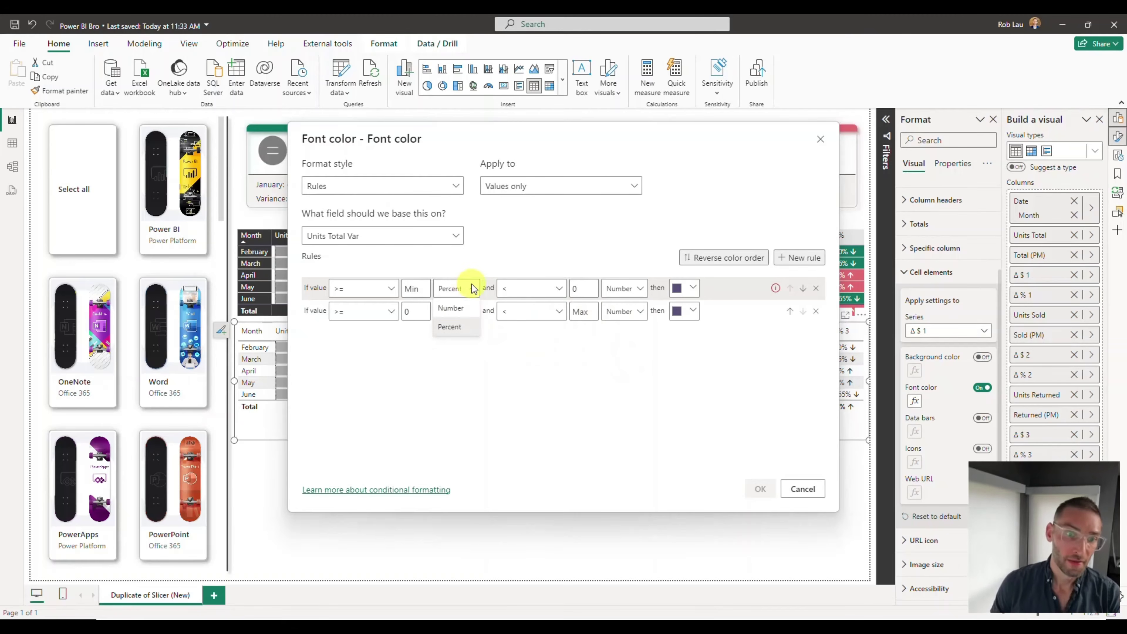
click(462, 309)
click(464, 311)
click(457, 349)
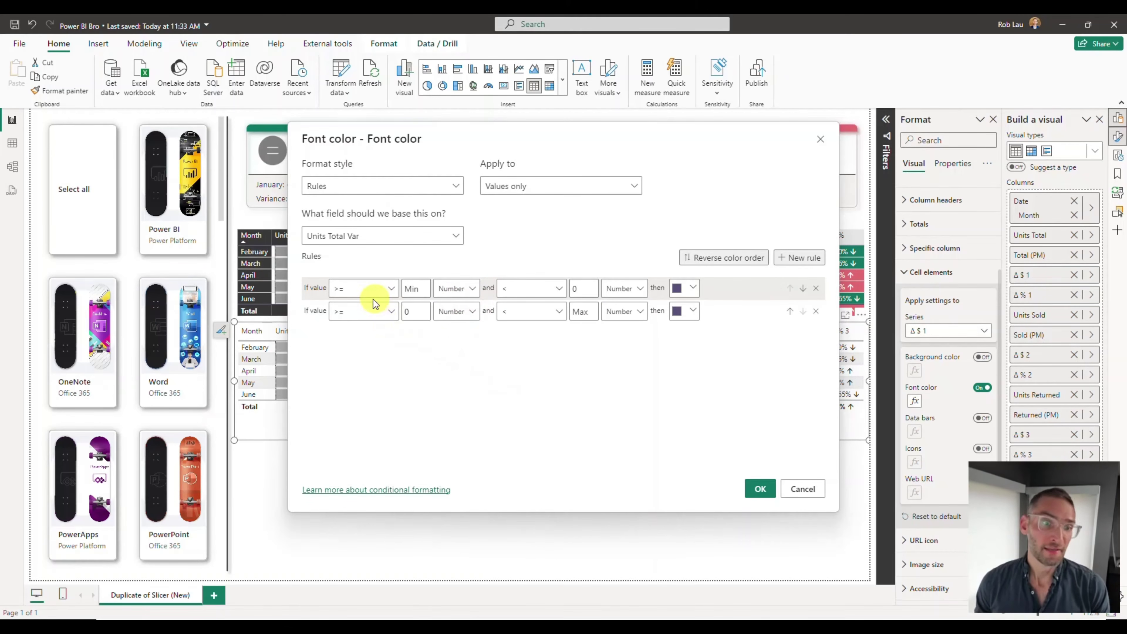
Colour the below-zero rule pinkish red and the zero-and-above rule green, and apply the Δ $ 1 font colours
click(692, 288)
click(726, 311)
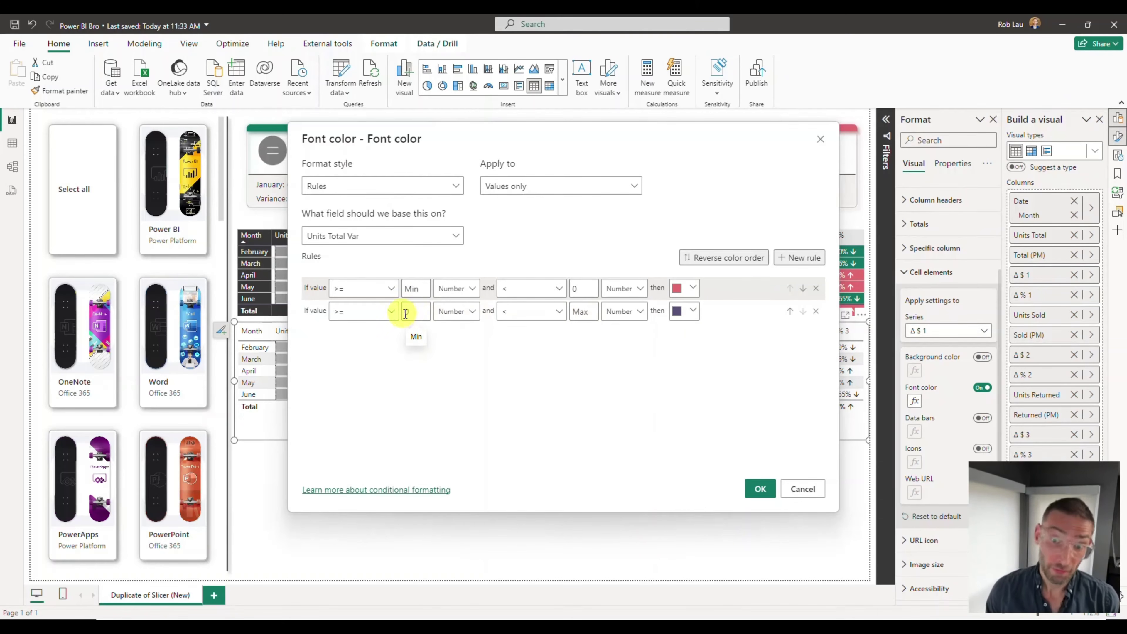
click(692, 311)
click(664, 311)
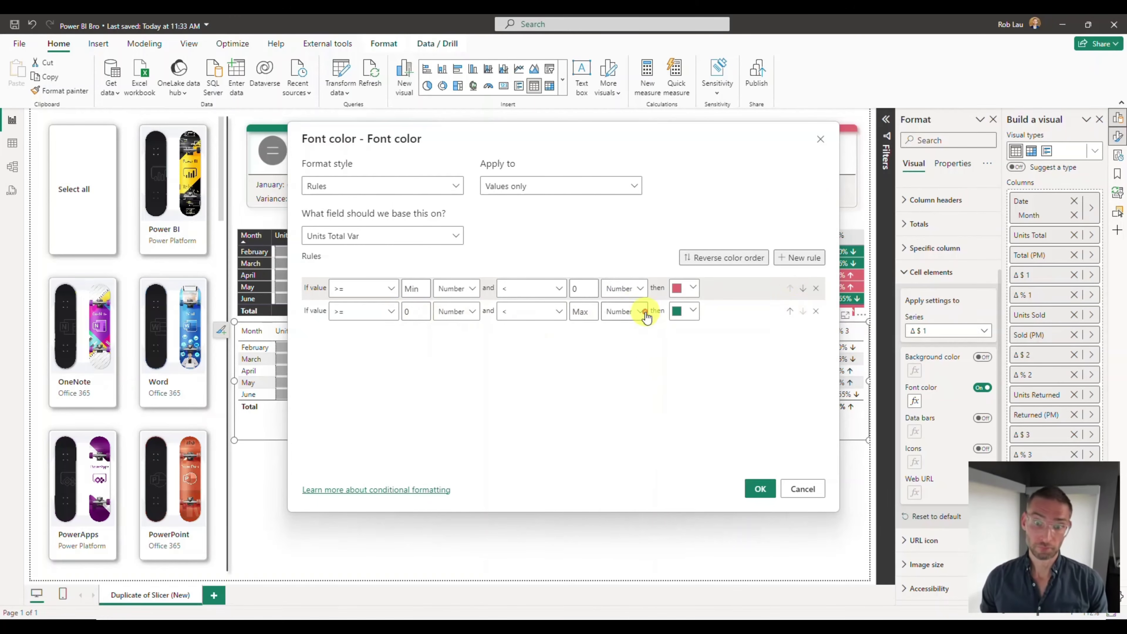
click(645, 313)
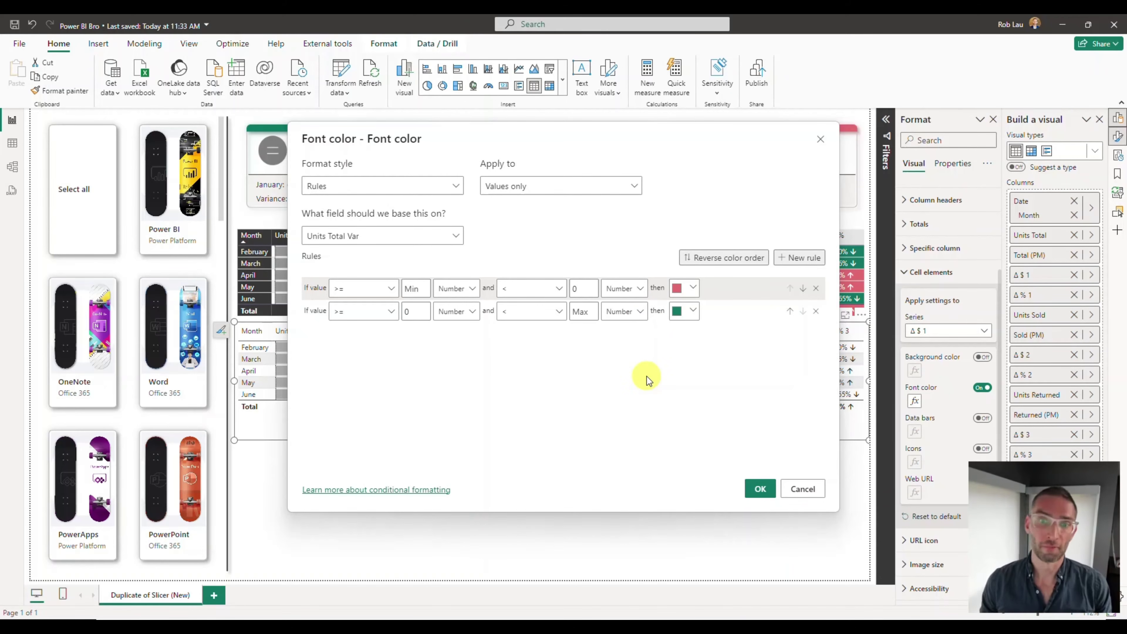
click(759, 488)
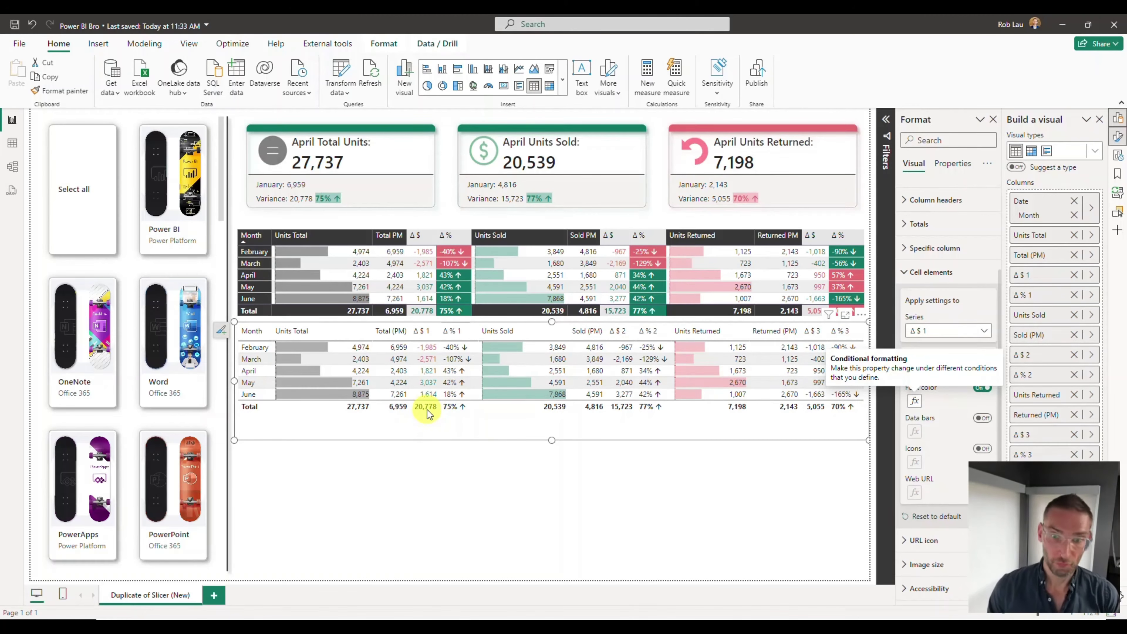
Extend the Δ $ 1 column's font colour rules to apply to values and totals
click(915, 402)
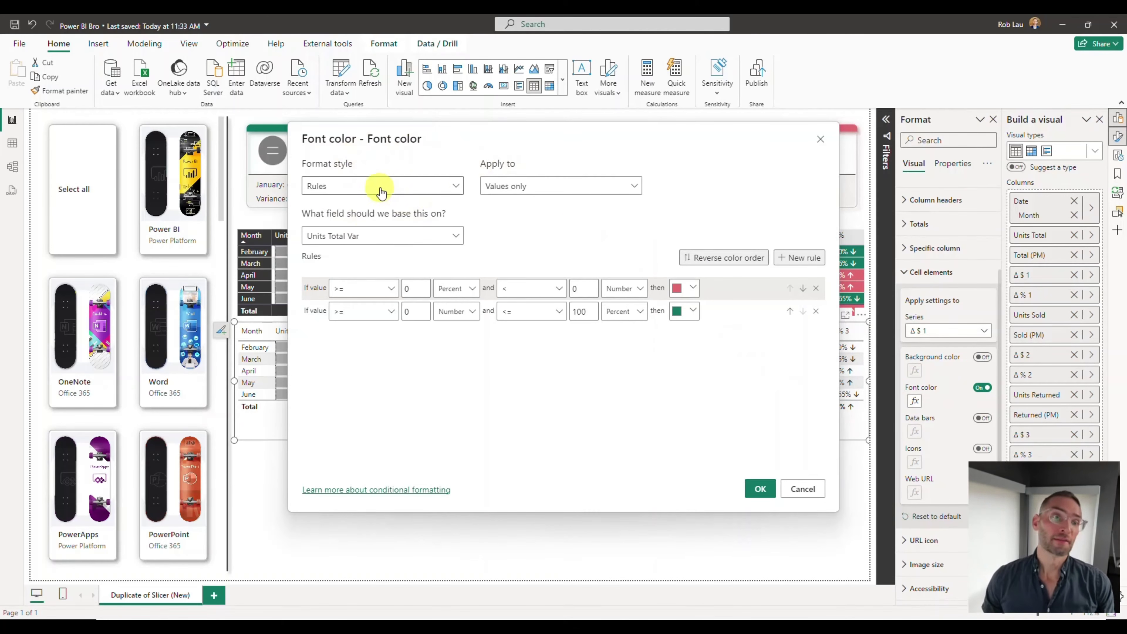
click(450, 190)
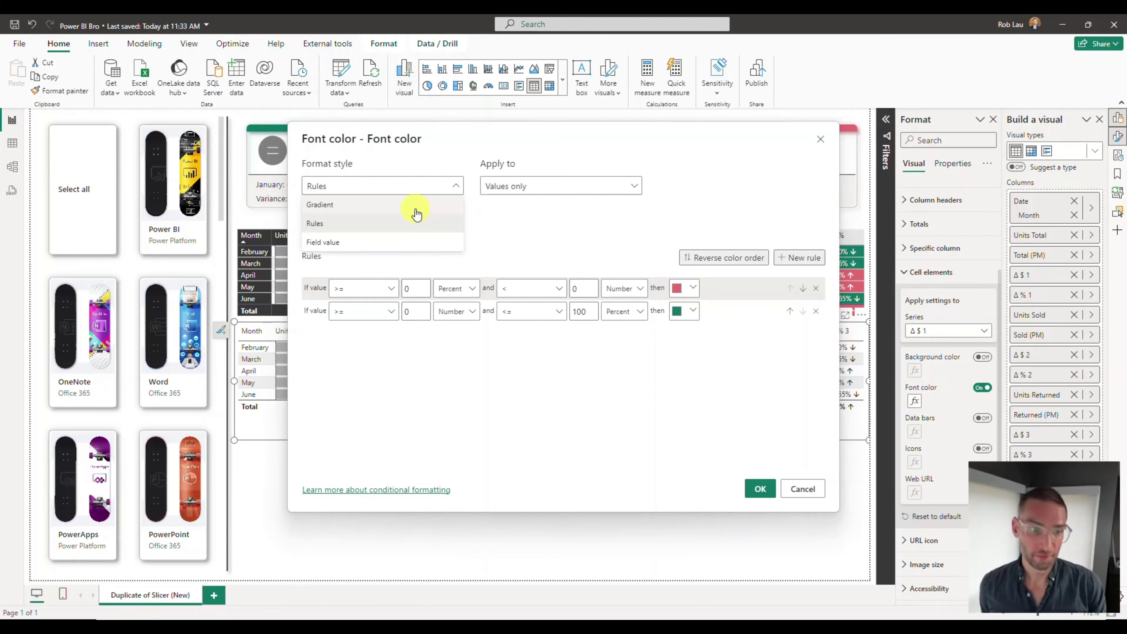
click(553, 212)
click(594, 189)
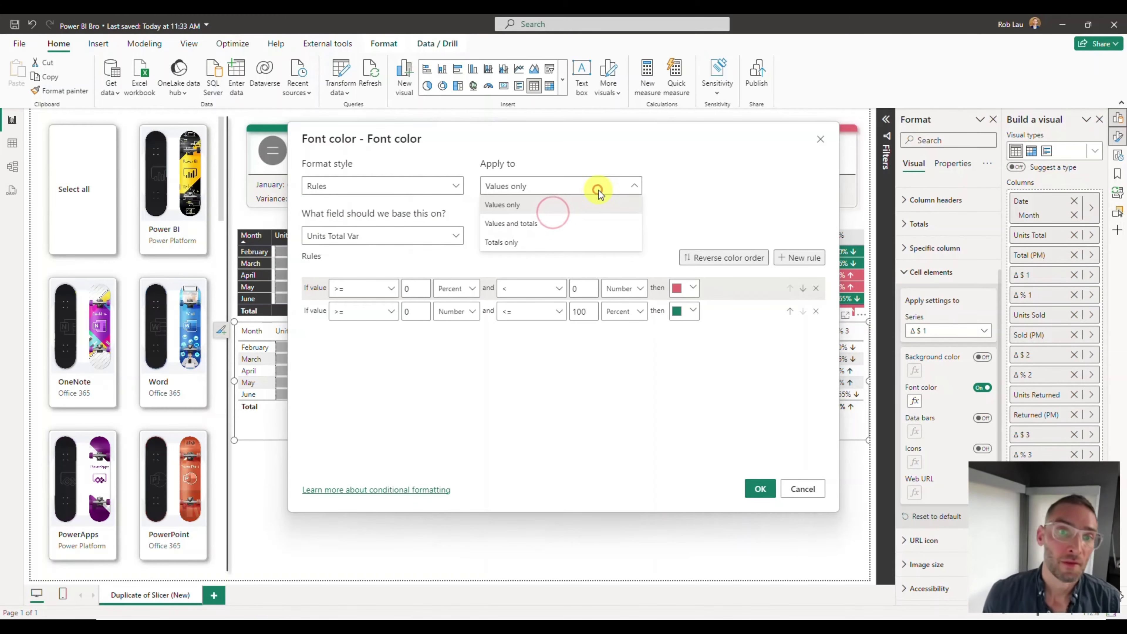
click(535, 223)
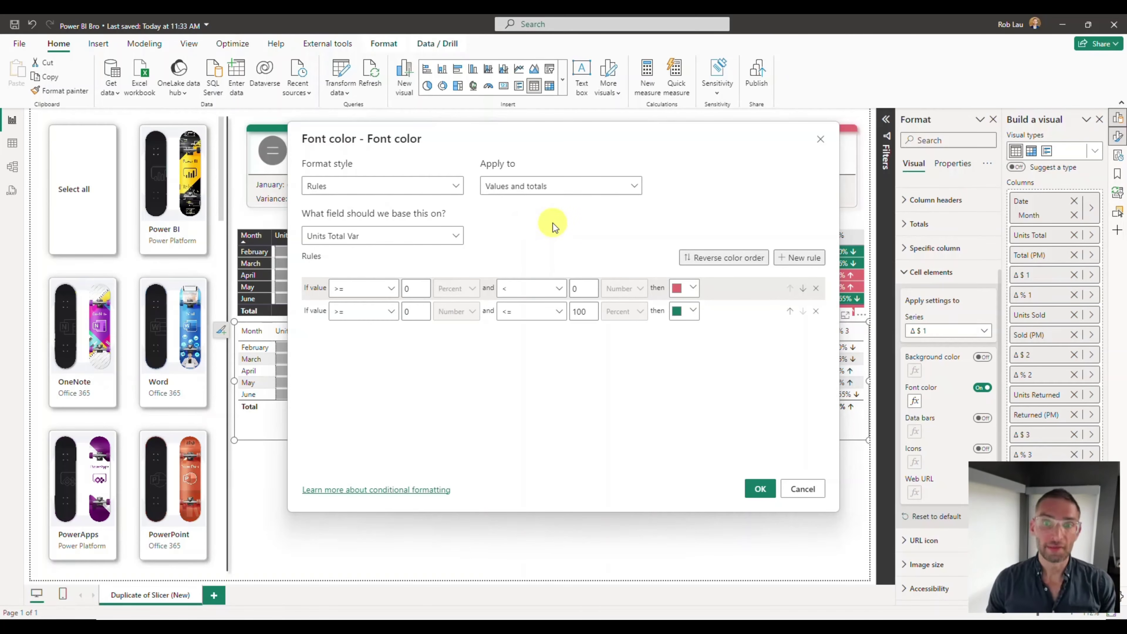
click(760, 491)
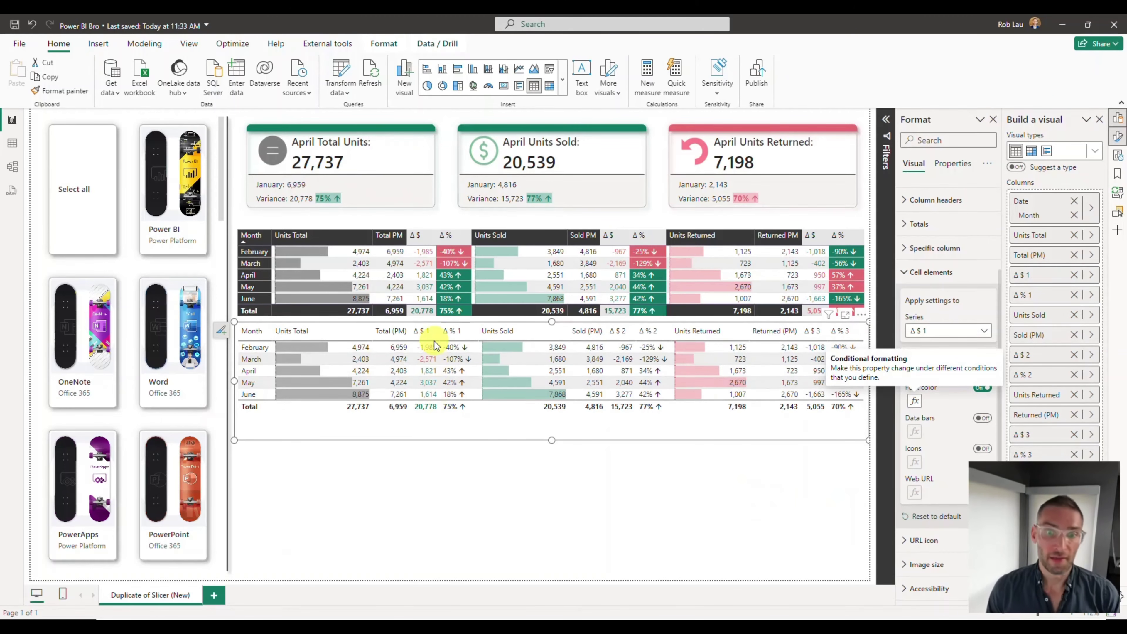
Turn on conditional font colour for the new table's Δ $ 2 column and set its format style to Rules
click(971, 330)
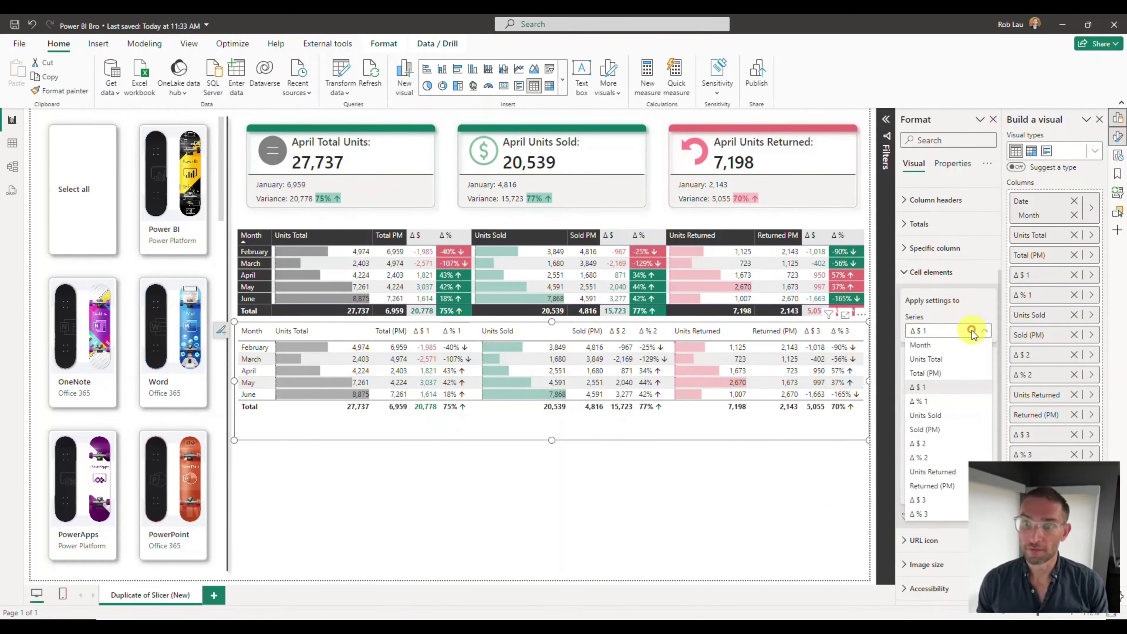
click(932, 443)
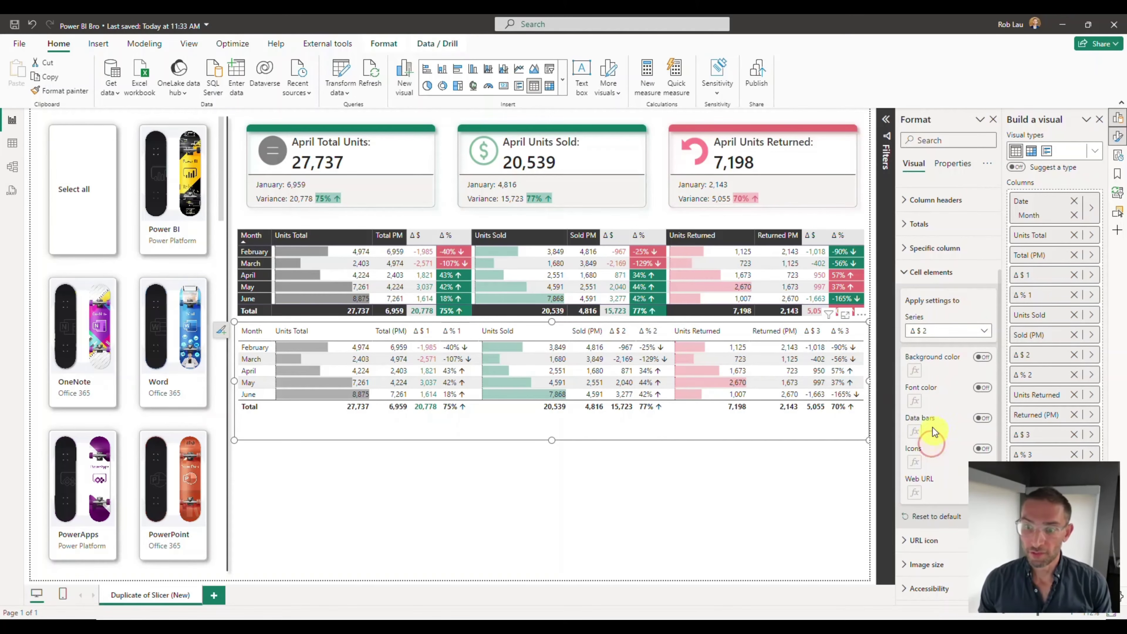
click(982, 419)
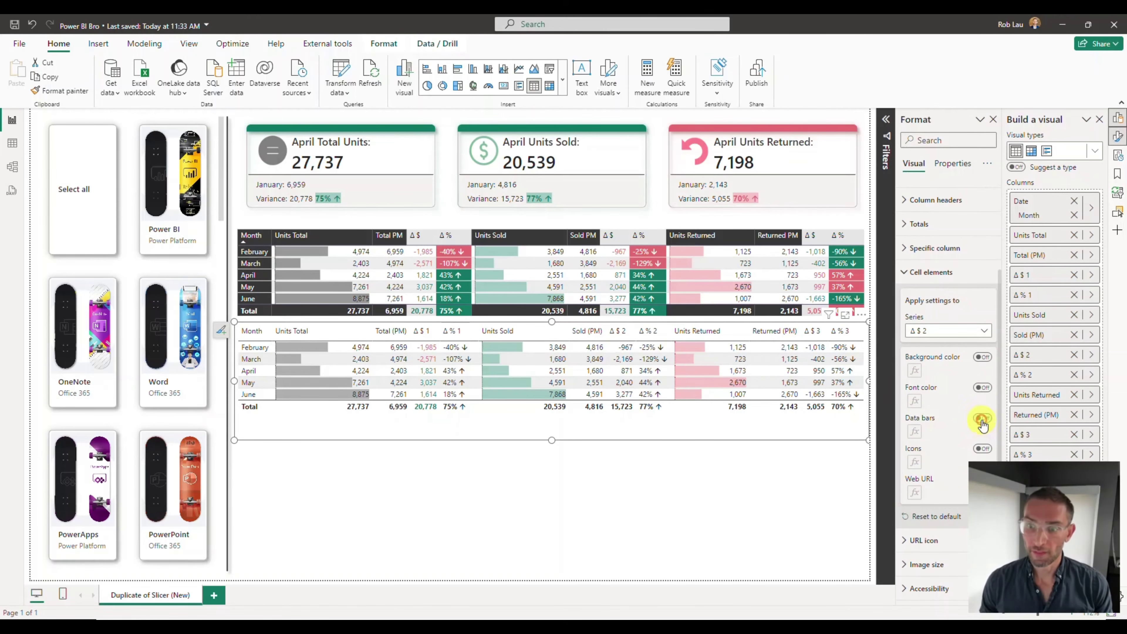
click(982, 388)
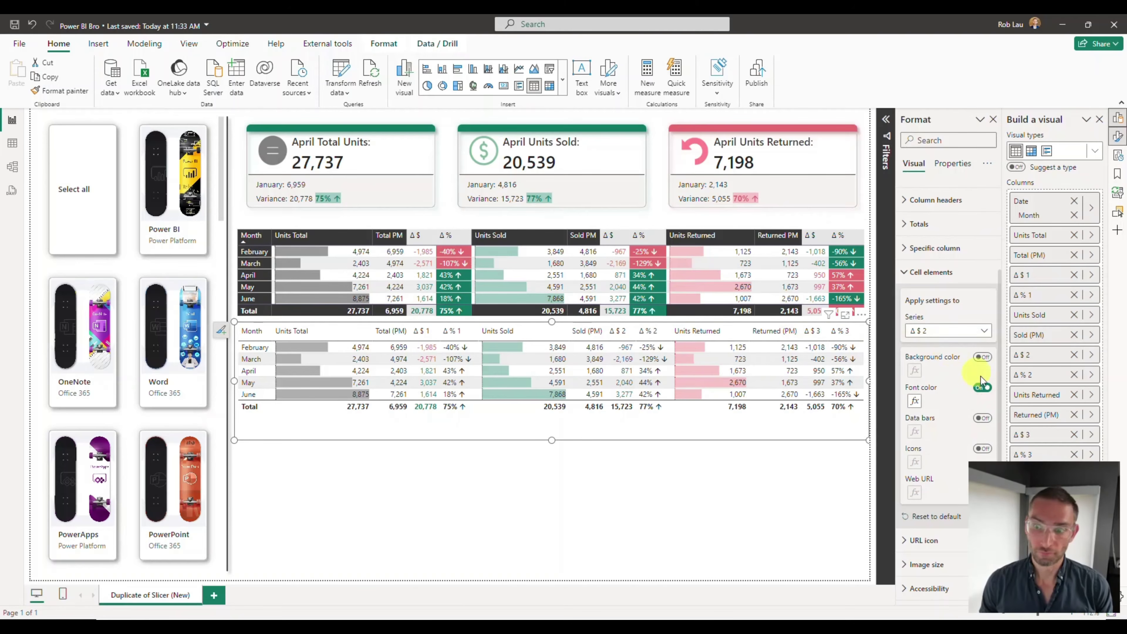
click(915, 403)
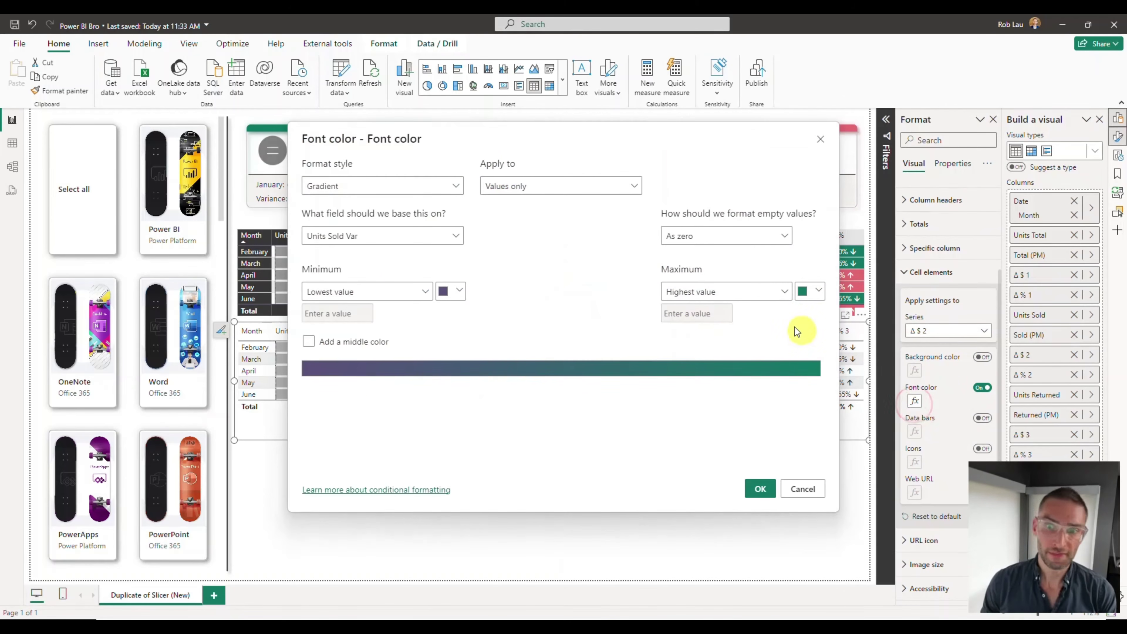
click(366, 186)
click(315, 224)
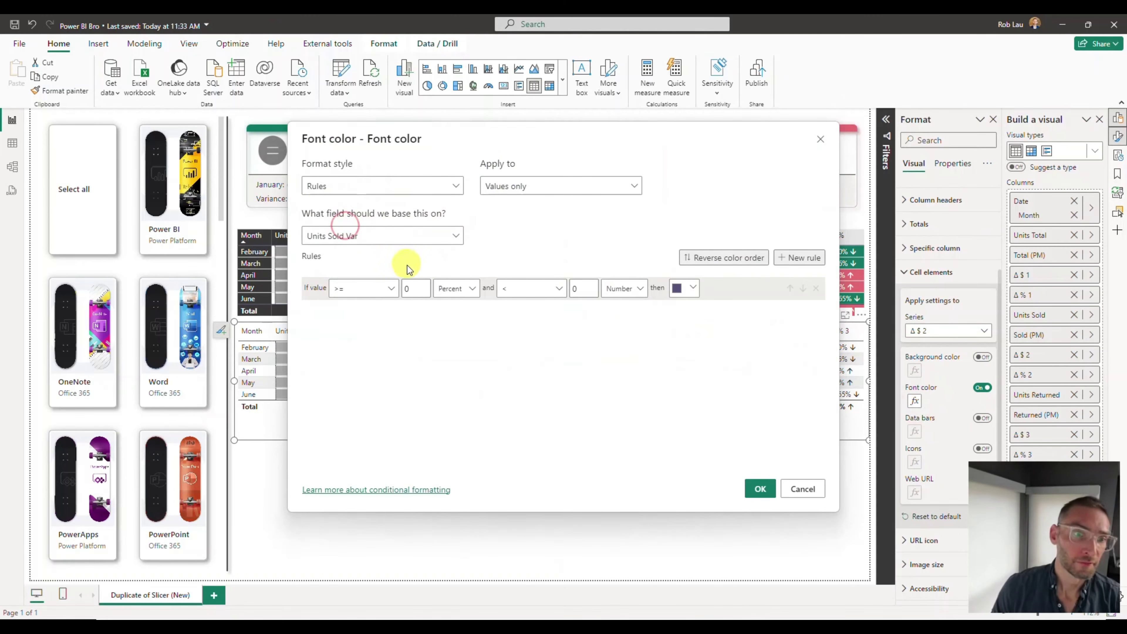
Add a second Δ $ 2 font colour rule, setting the ranges to Min up to 0 and 0 up to Max, all as numbers
click(799, 258)
click(457, 289)
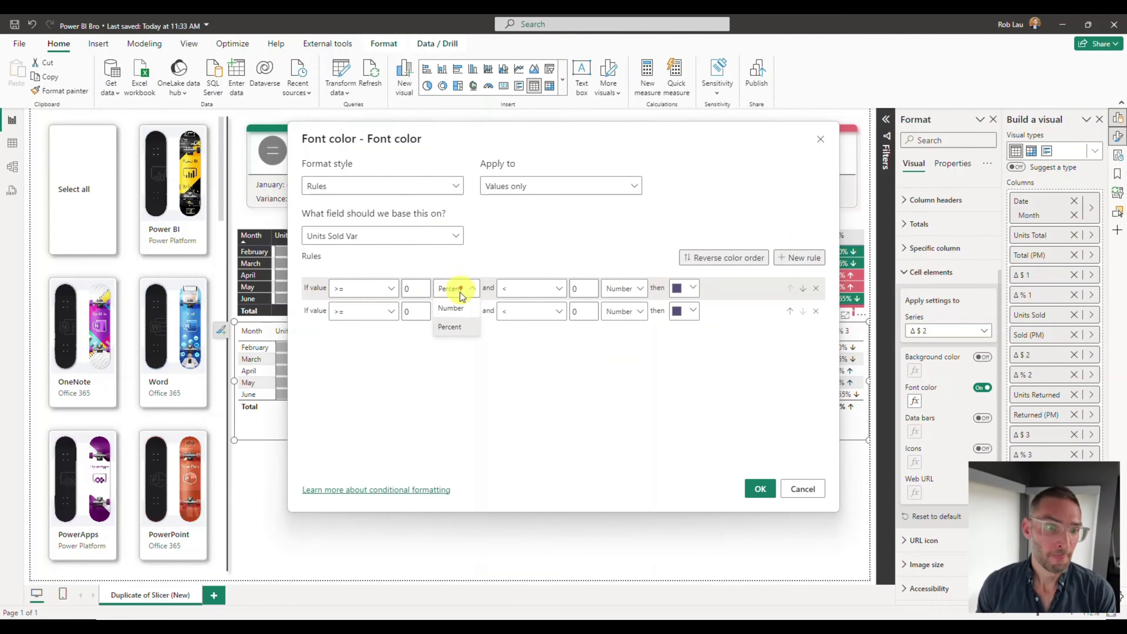
click(453, 307)
click(463, 312)
click(461, 332)
click(415, 288)
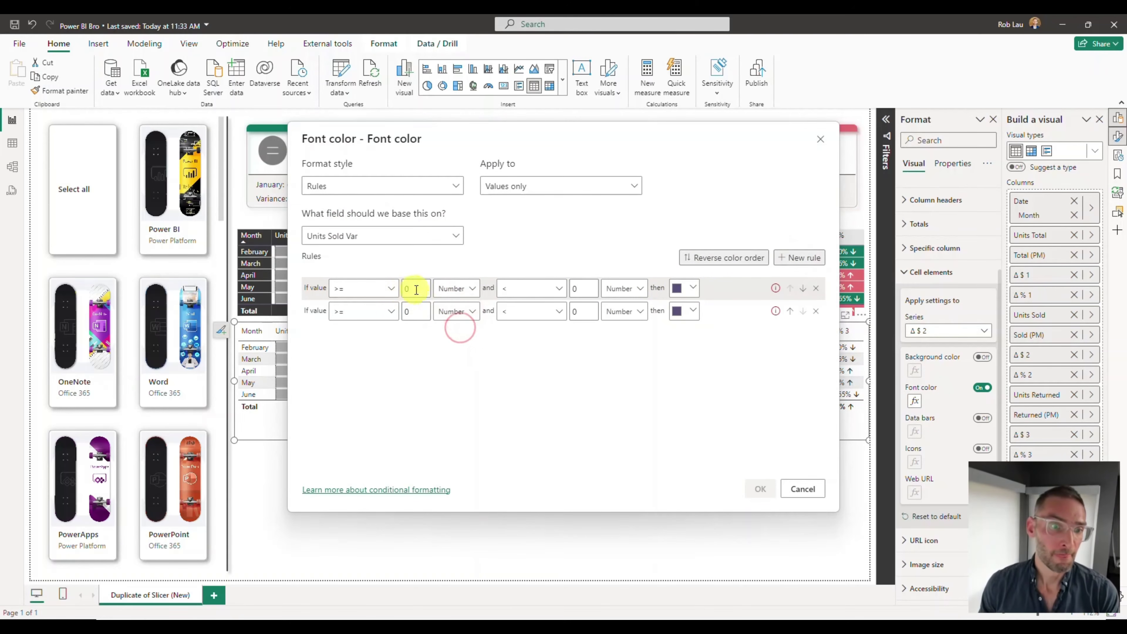
key(BackSpace)
click(584, 311)
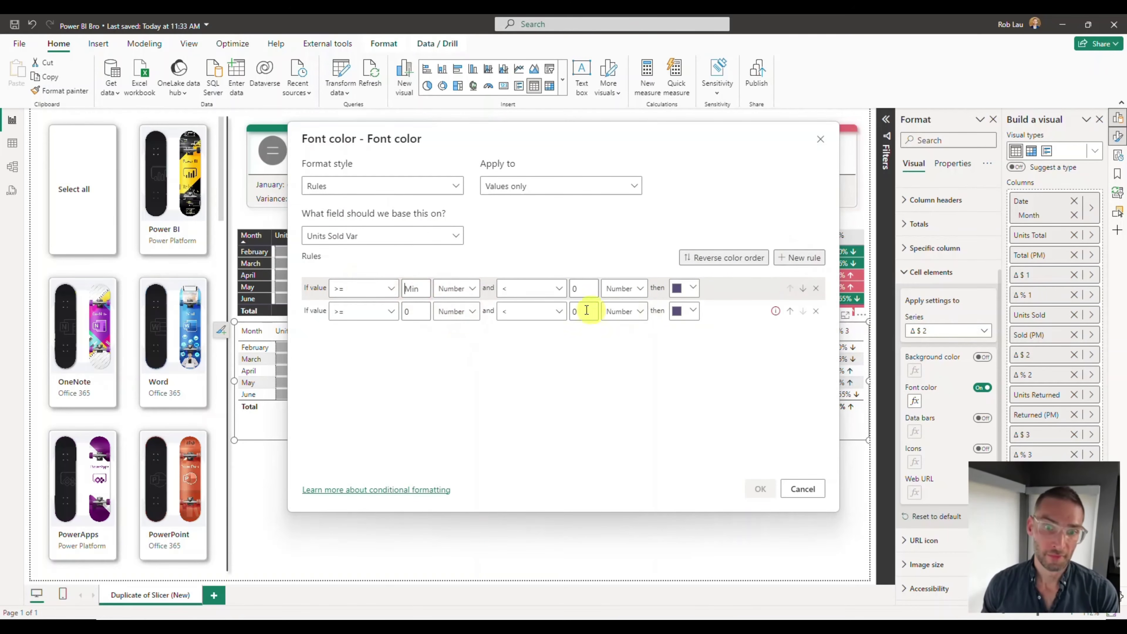
key(BackSpace)
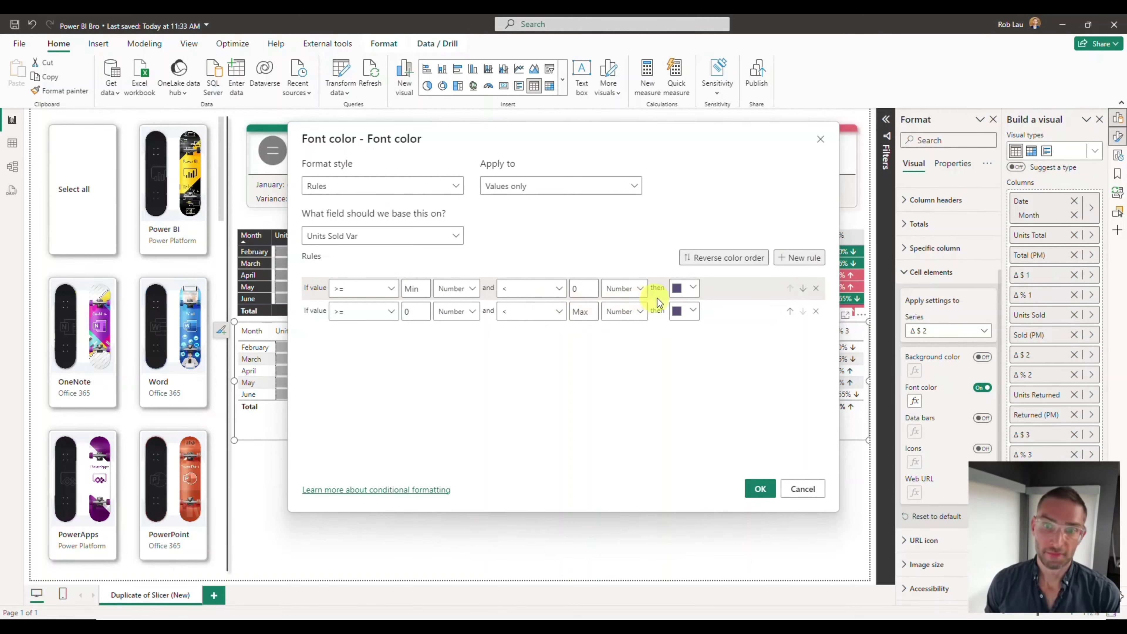
Colour the Δ $ 2 below-zero rule pinkish red and the zero-and-above rule green, and apply the font colours
click(690, 288)
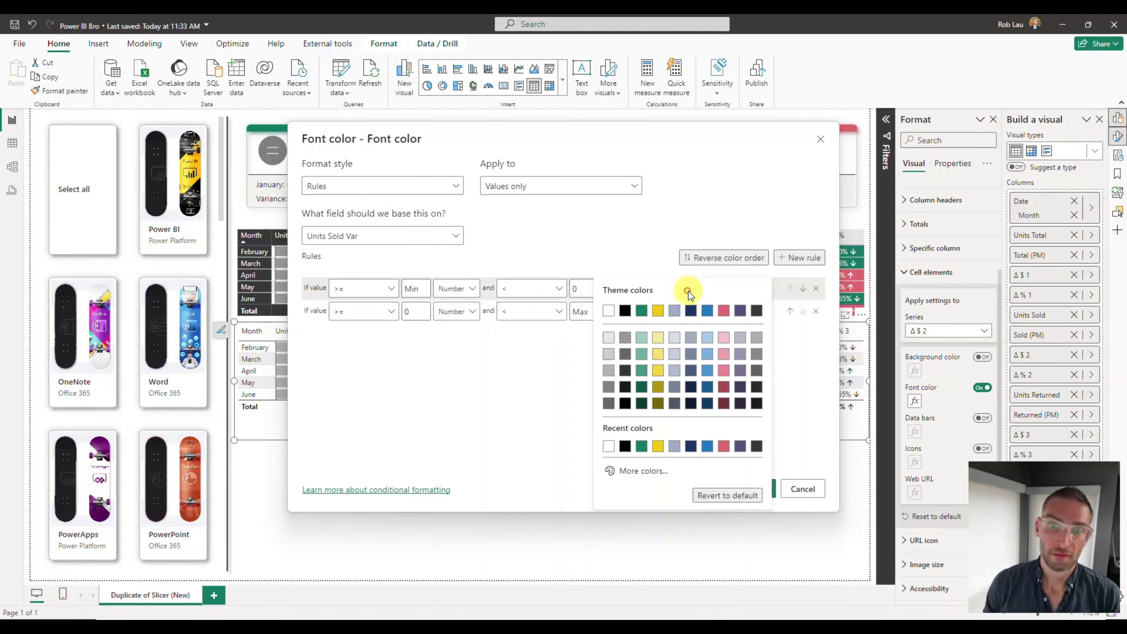
click(724, 316)
click(693, 312)
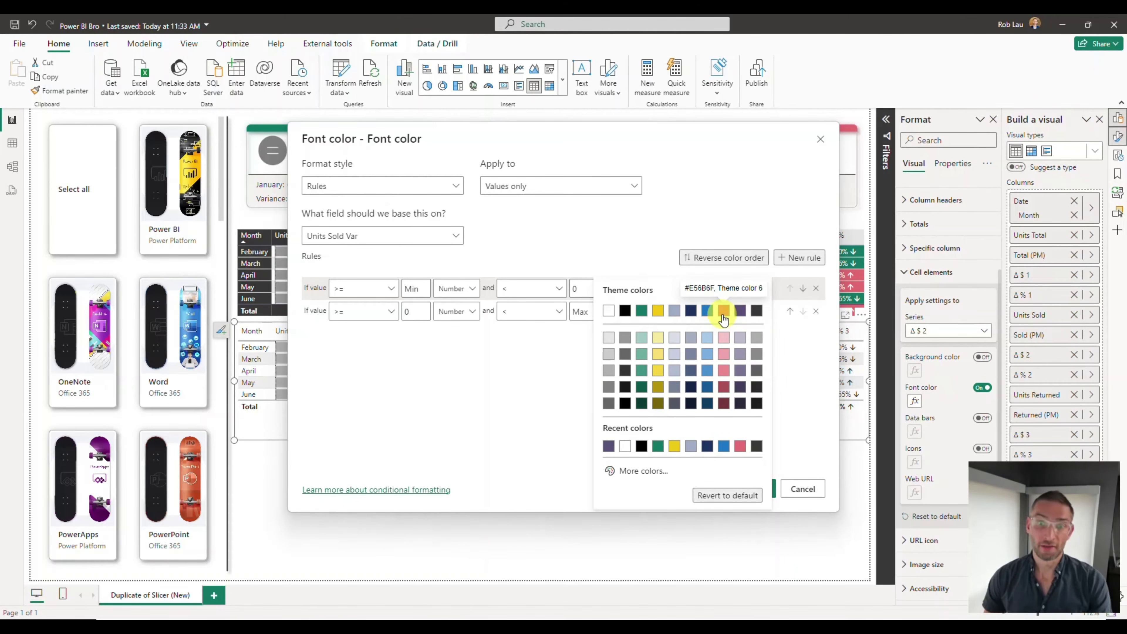
click(641, 311)
click(759, 489)
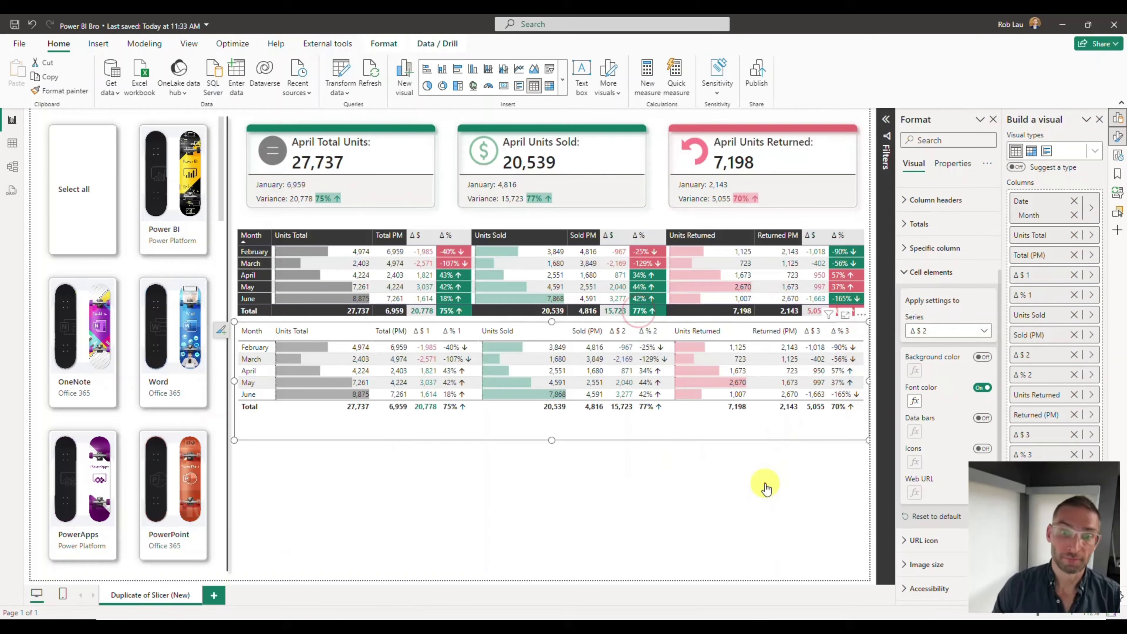
Extend the Δ $ 2 column's font colour rules to apply to values and totals
click(916, 403)
click(625, 187)
click(559, 222)
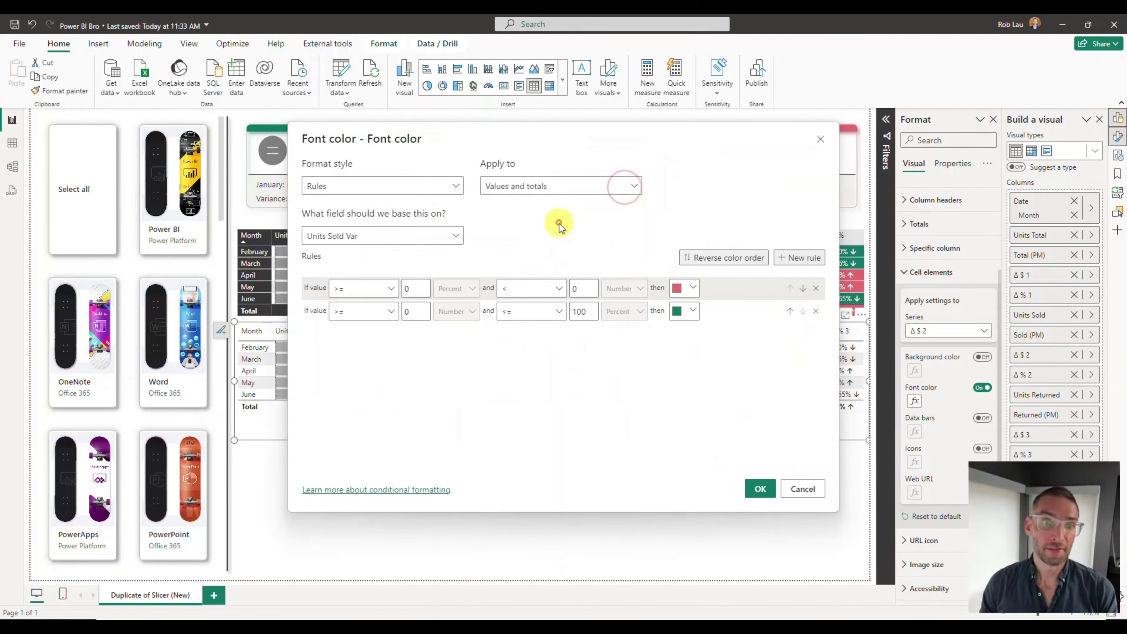
click(759, 489)
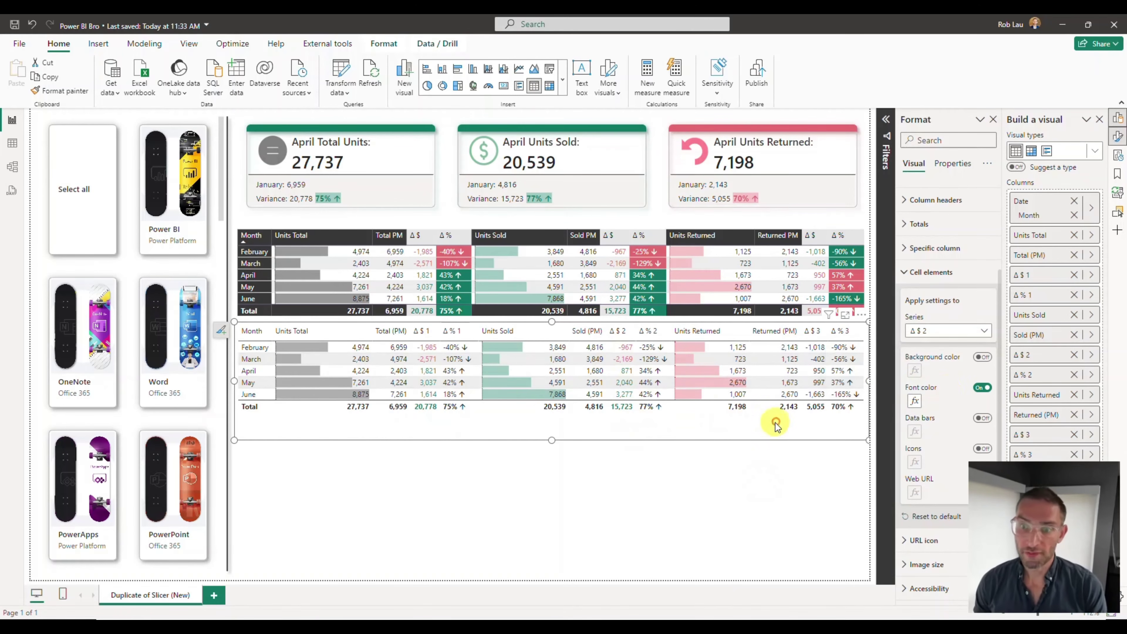
Turn on conditional font colour for the new table's Δ $ 3 column and set its format style to Rules
click(971, 338)
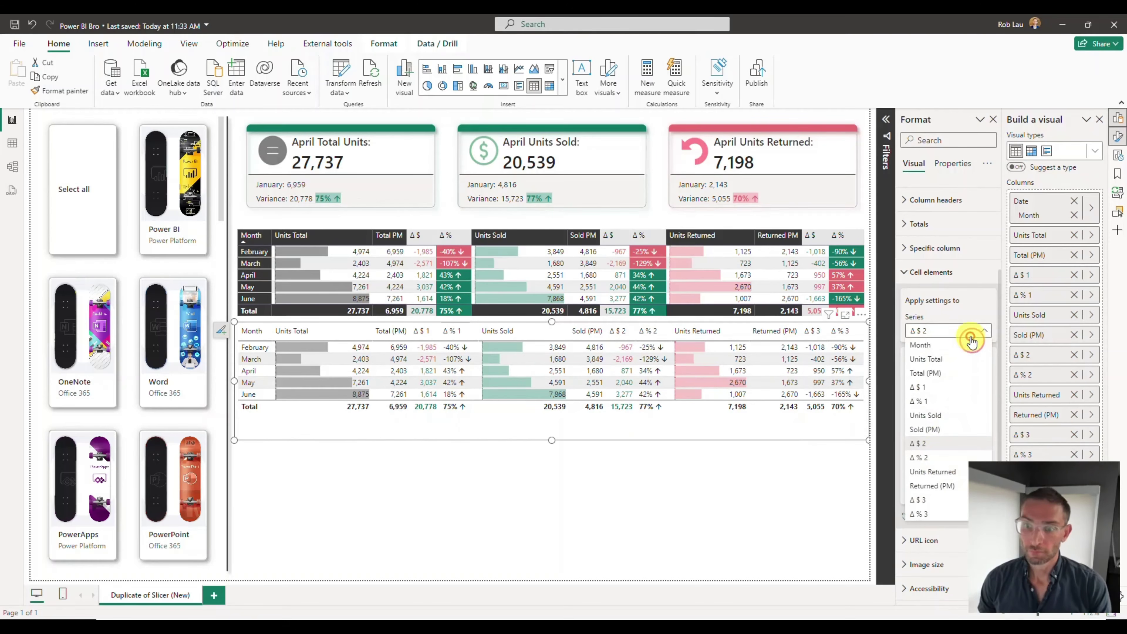
click(919, 496)
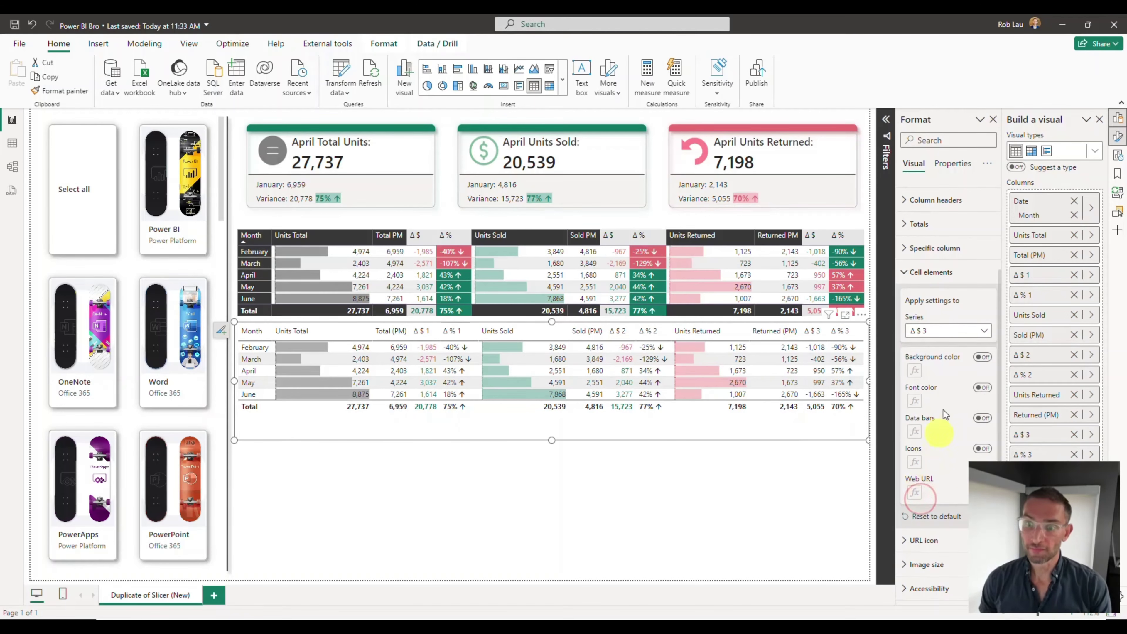
click(981, 387)
click(914, 401)
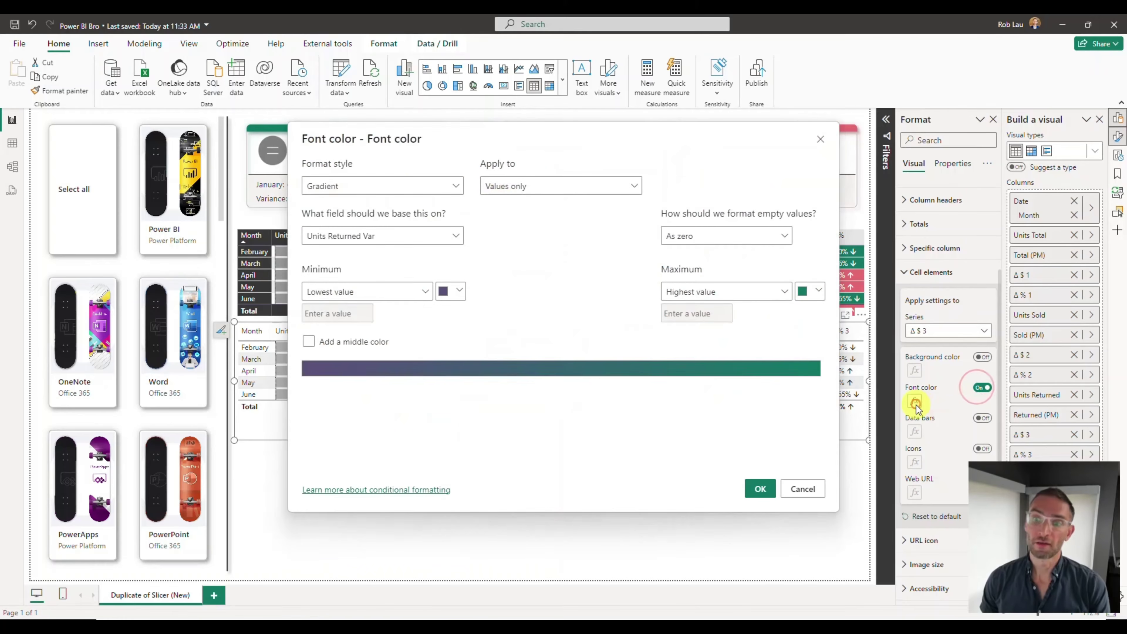
click(417, 190)
click(377, 217)
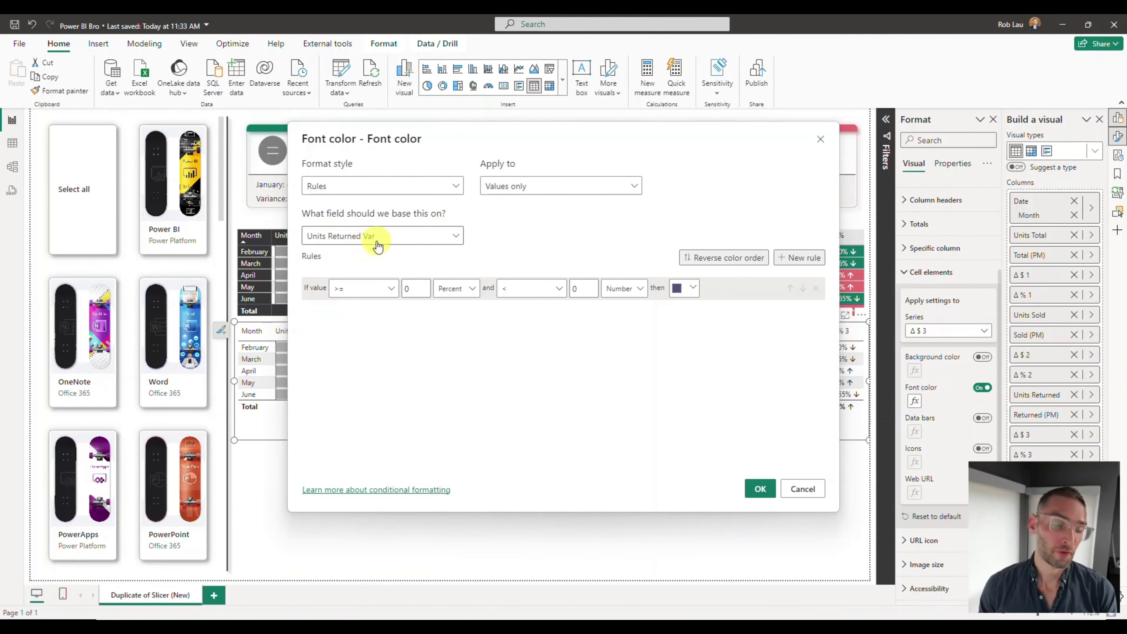
Add a second Δ $ 3 font colour rule, setting the ranges to Min up to 0 and 0 up to Max, all as numbers
click(799, 257)
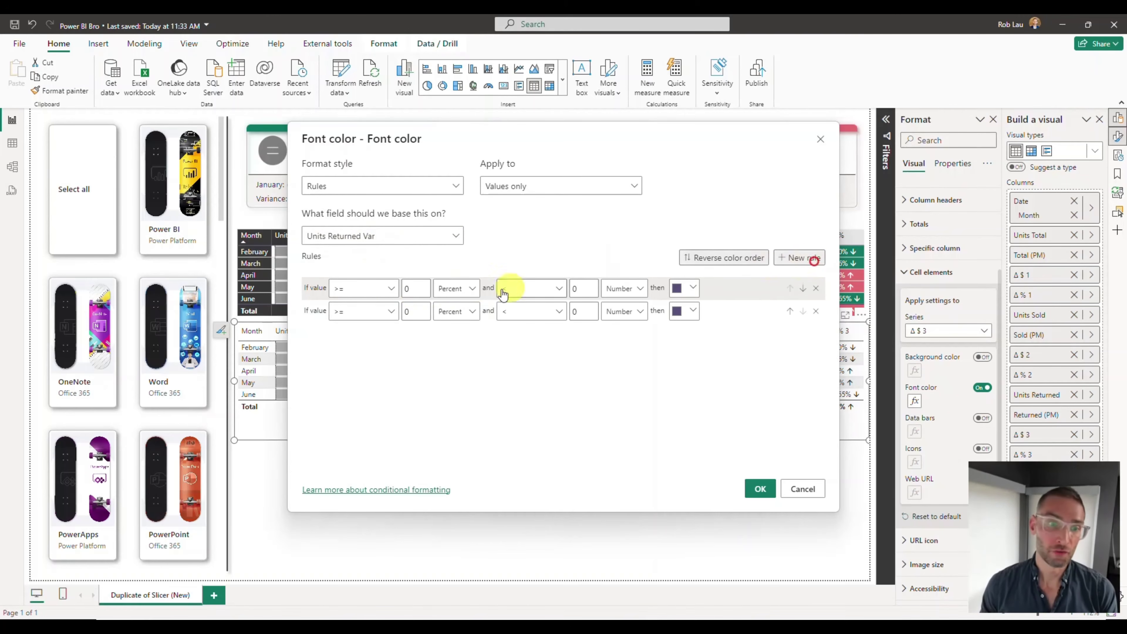
click(473, 288)
click(457, 308)
click(460, 313)
click(458, 329)
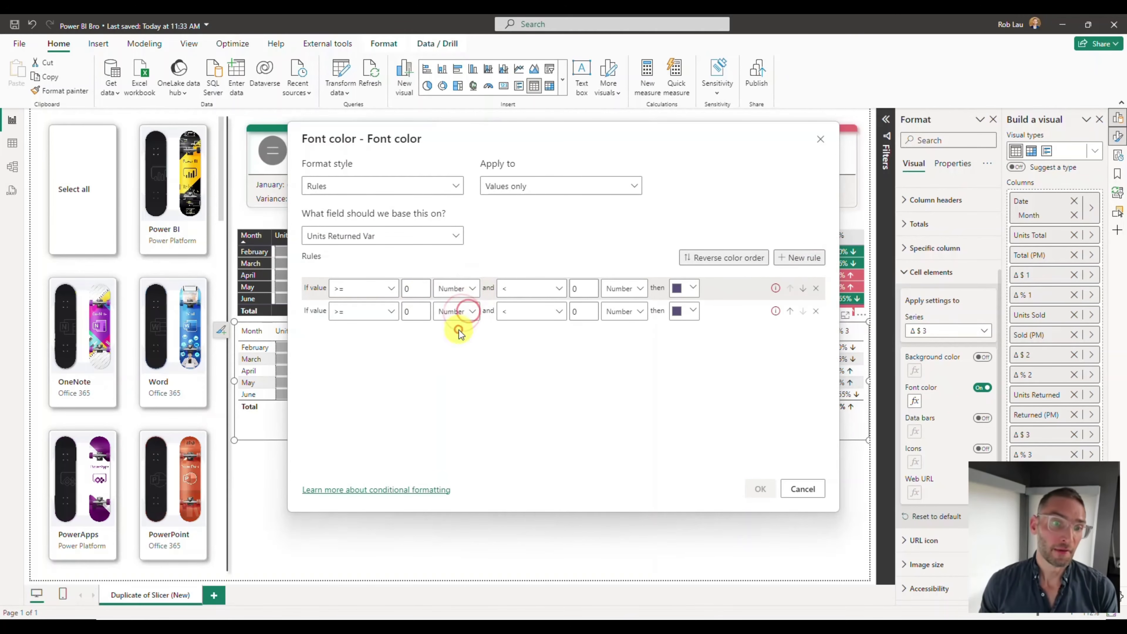
click(425, 290)
key(BackSpace)
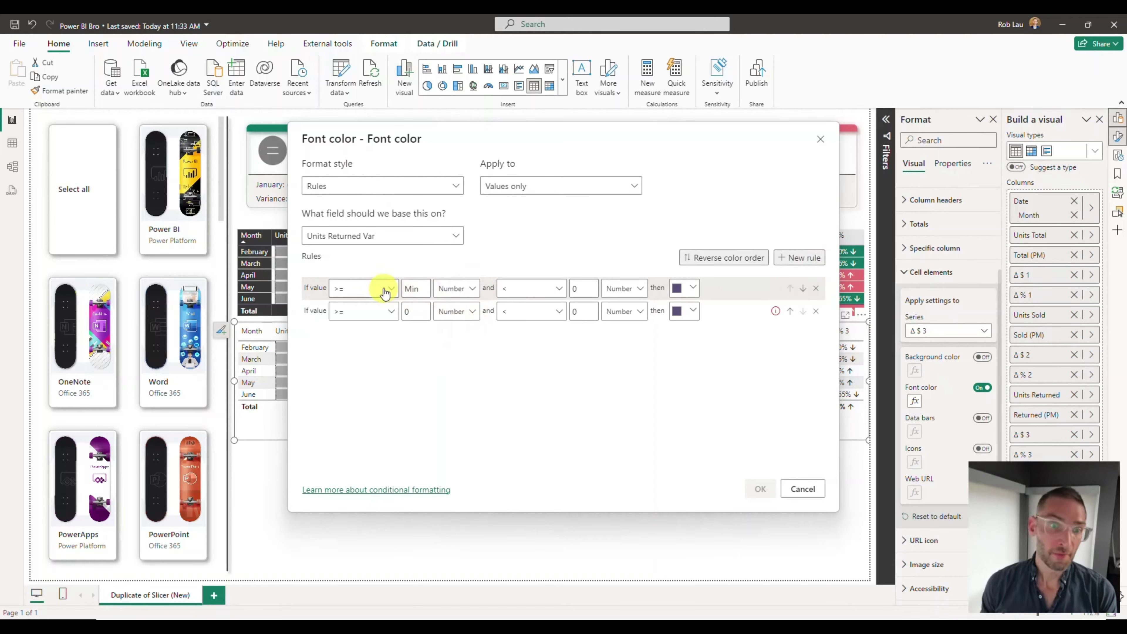
click(683, 288)
click(722, 312)
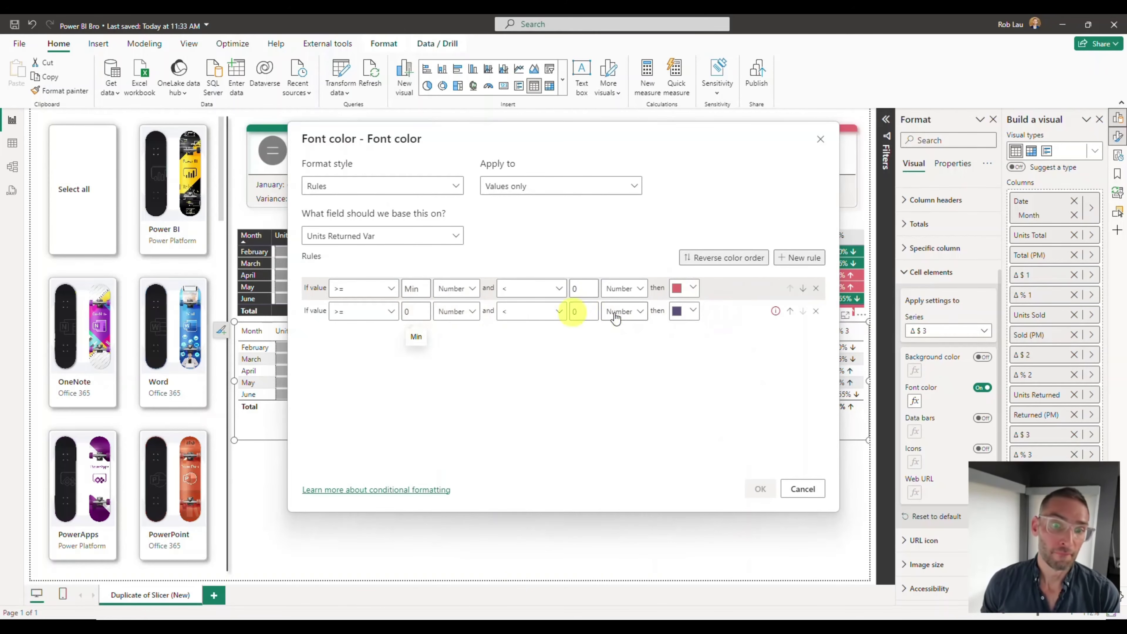
click(574, 311)
key(BackSpace)
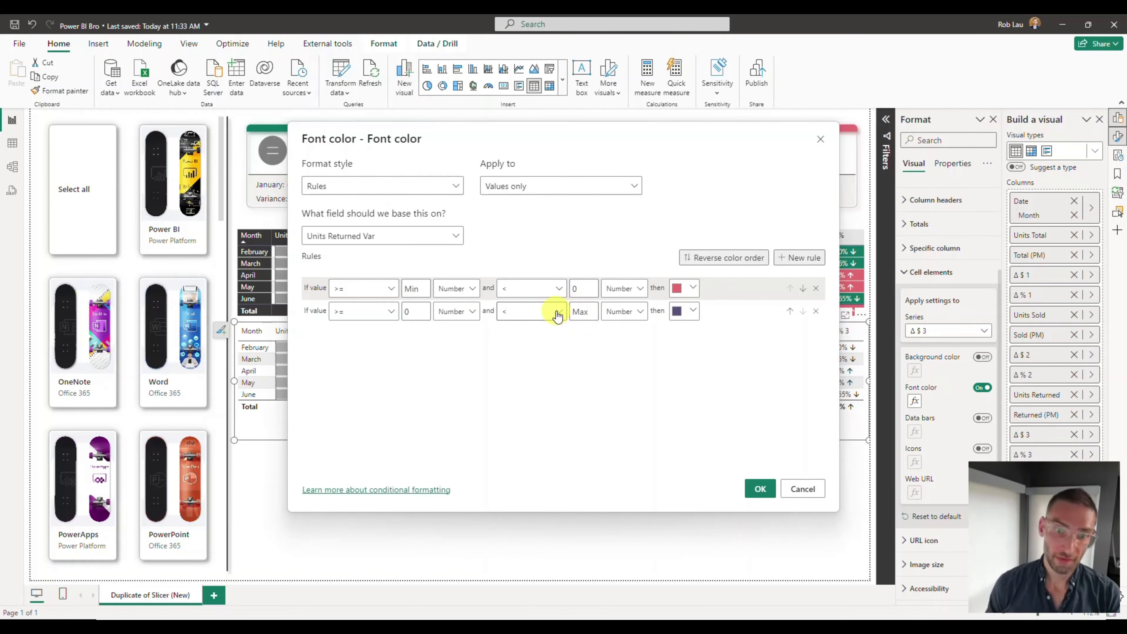
Colour the Δ $ 3 below-zero rule green and the zero-and-above rule pinkish red, and apply the font colours
click(684, 311)
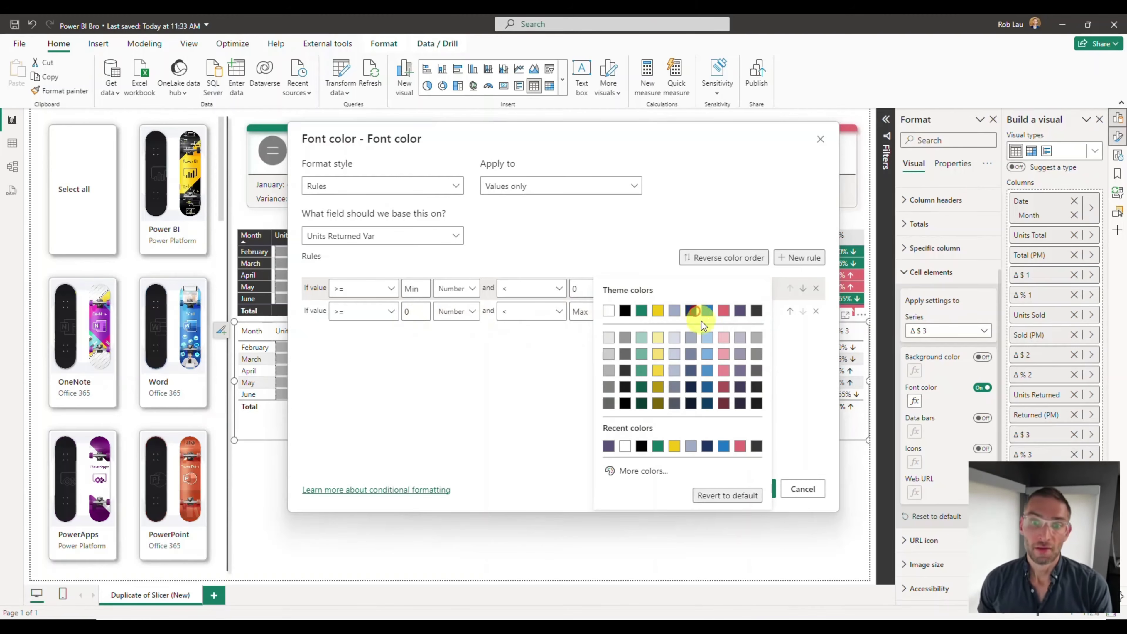
click(642, 310)
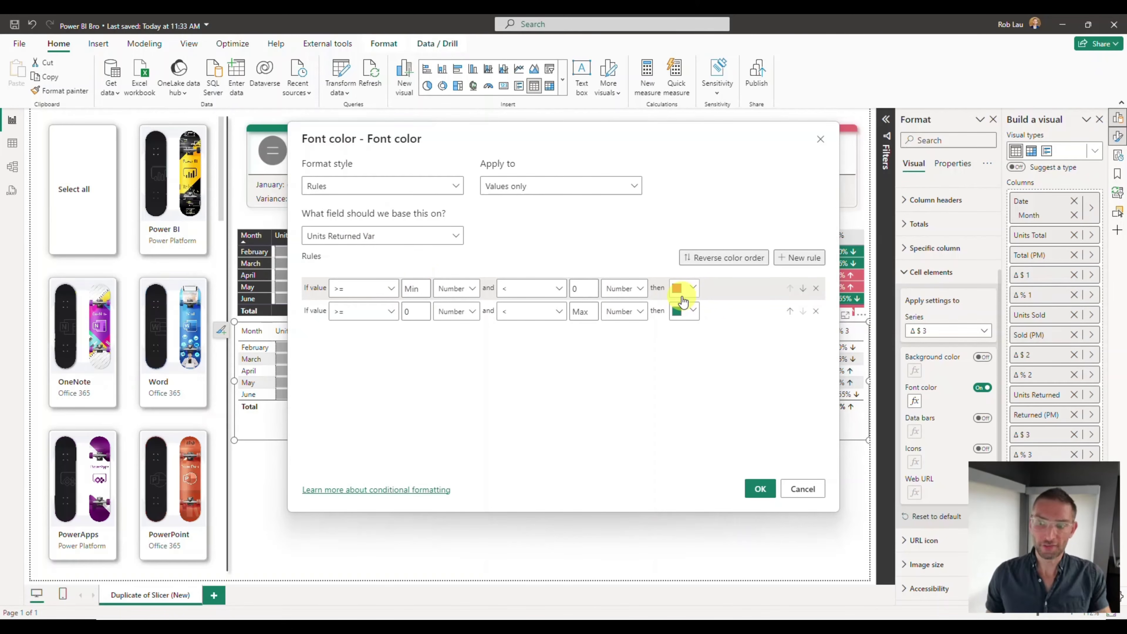
click(681, 298)
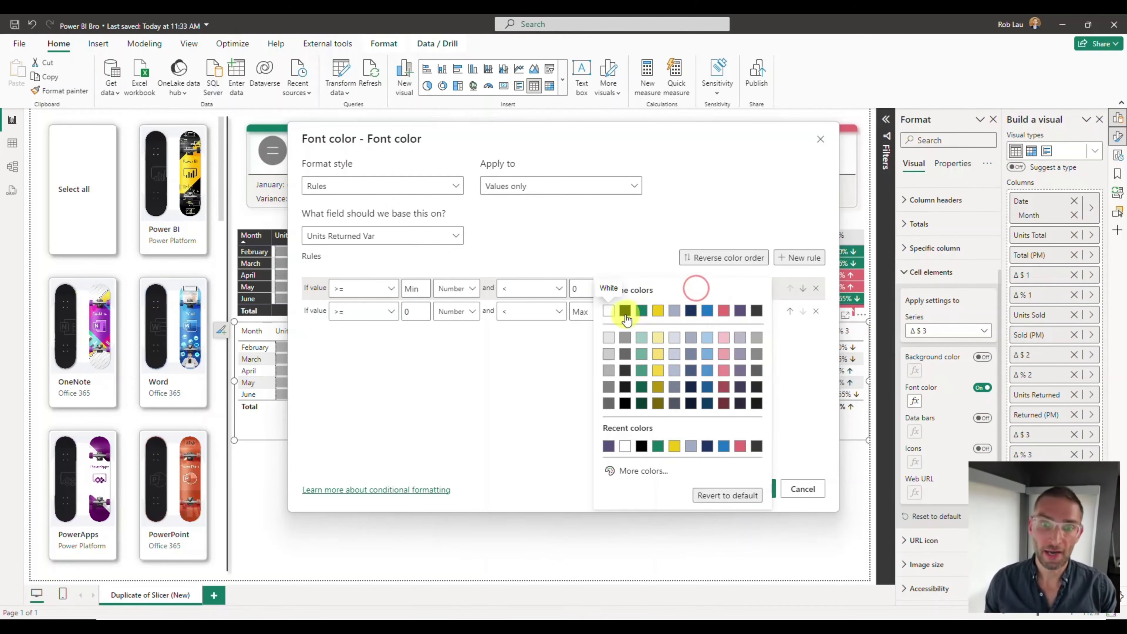
click(643, 310)
click(689, 311)
click(721, 307)
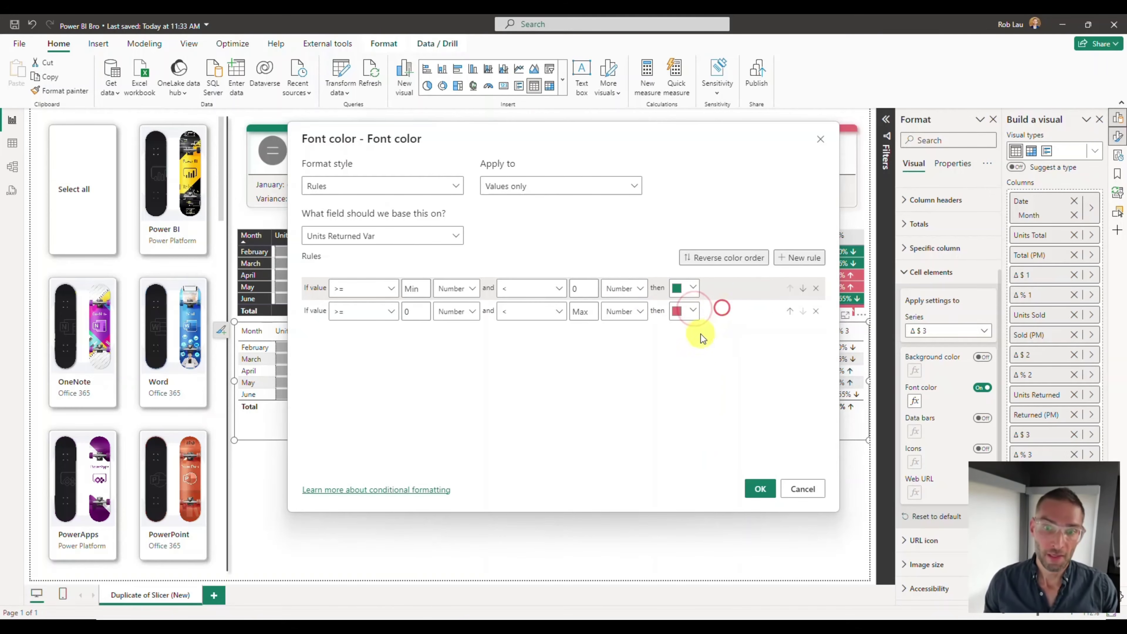
click(758, 484)
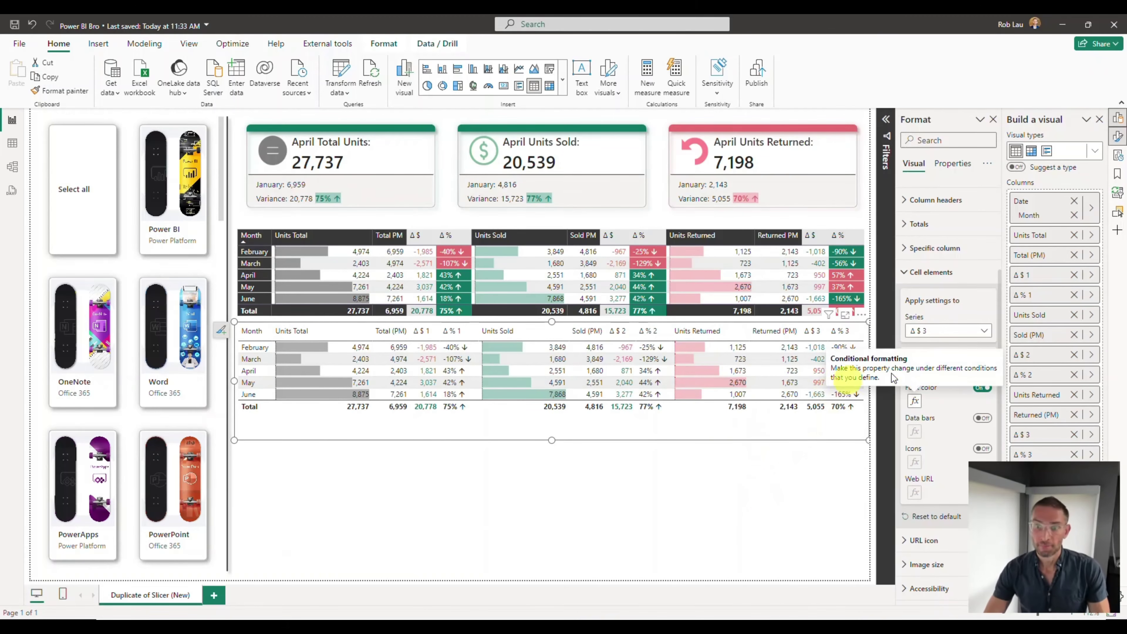
Extend the new table's Δ $ 3 font colour rules to apply to values and totals
click(915, 402)
click(541, 189)
click(527, 224)
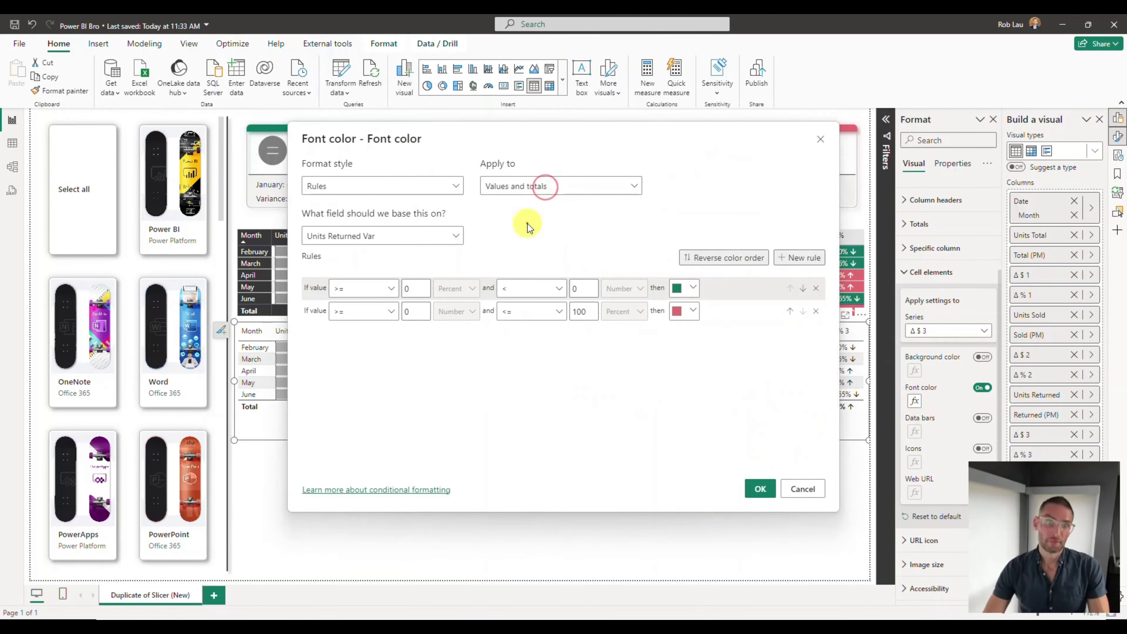
click(761, 489)
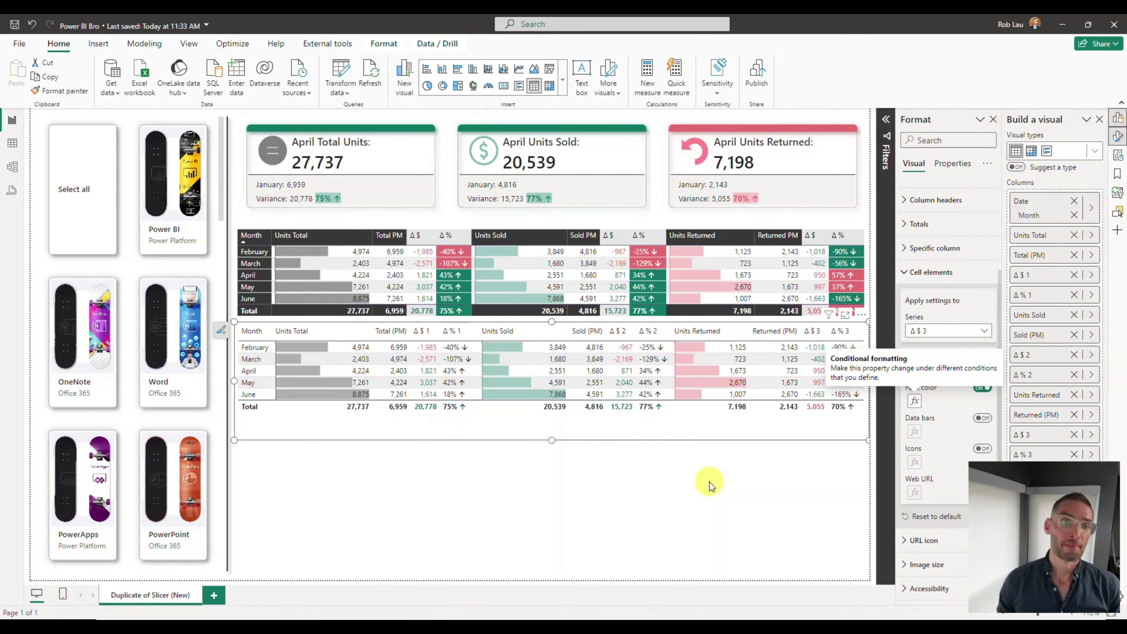
click(572, 540)
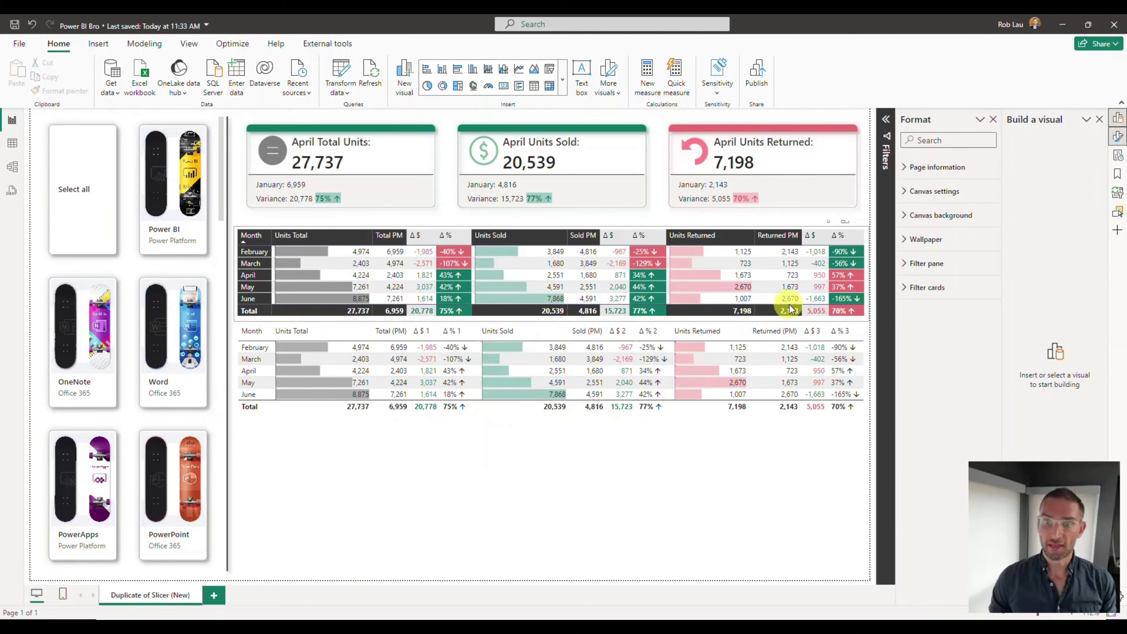
click(270, 318)
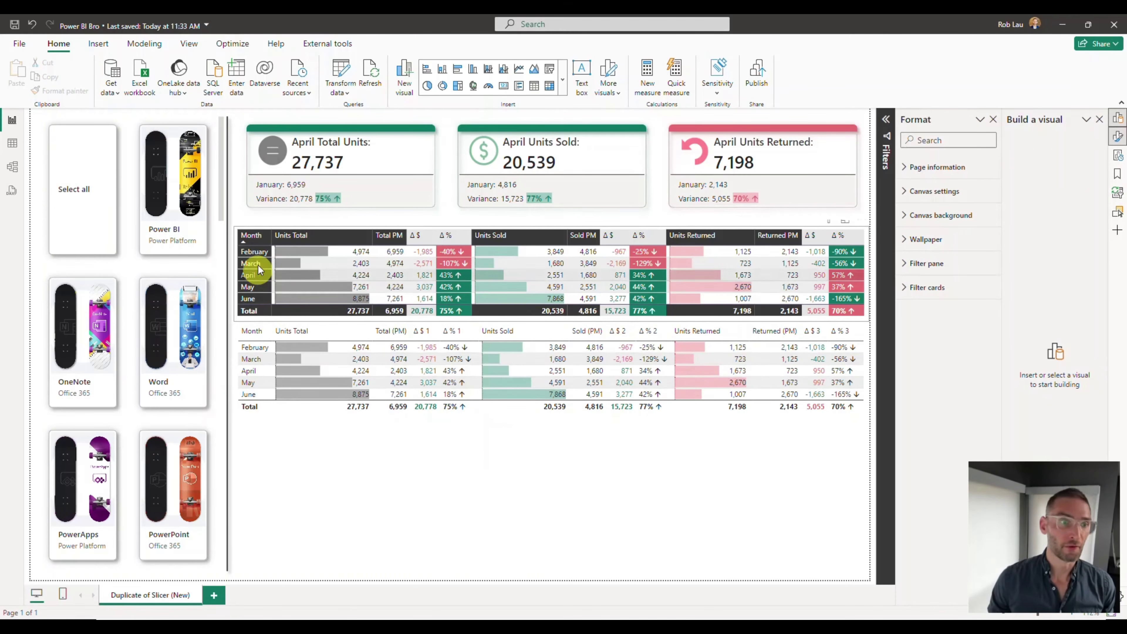
click(250, 236)
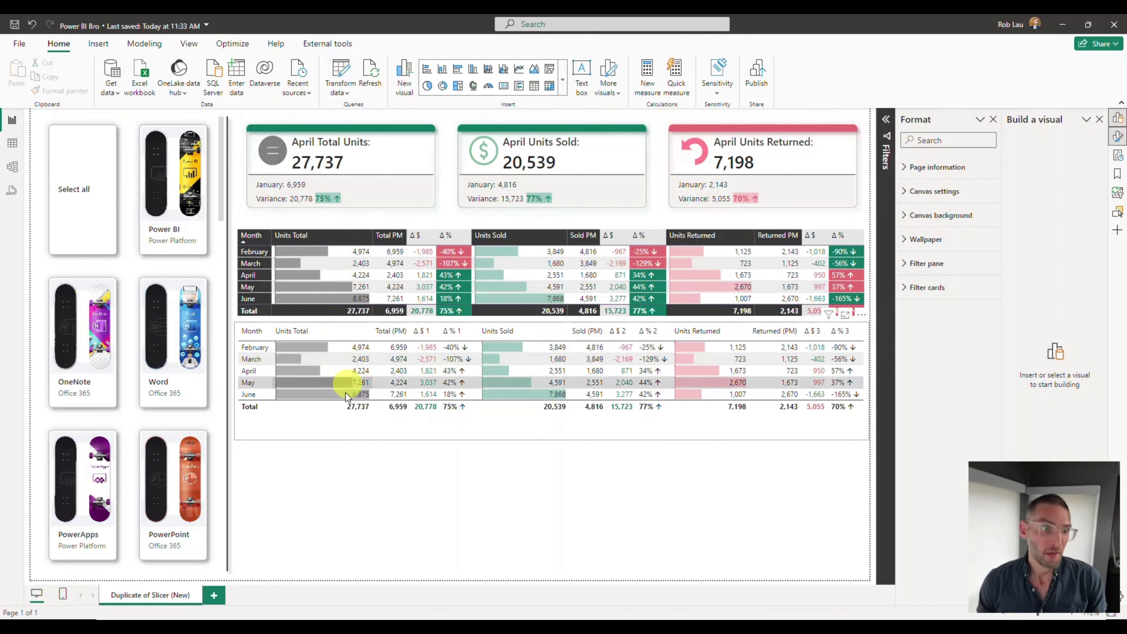
Give the new table's column headers a dark grey background and white text
click(338, 435)
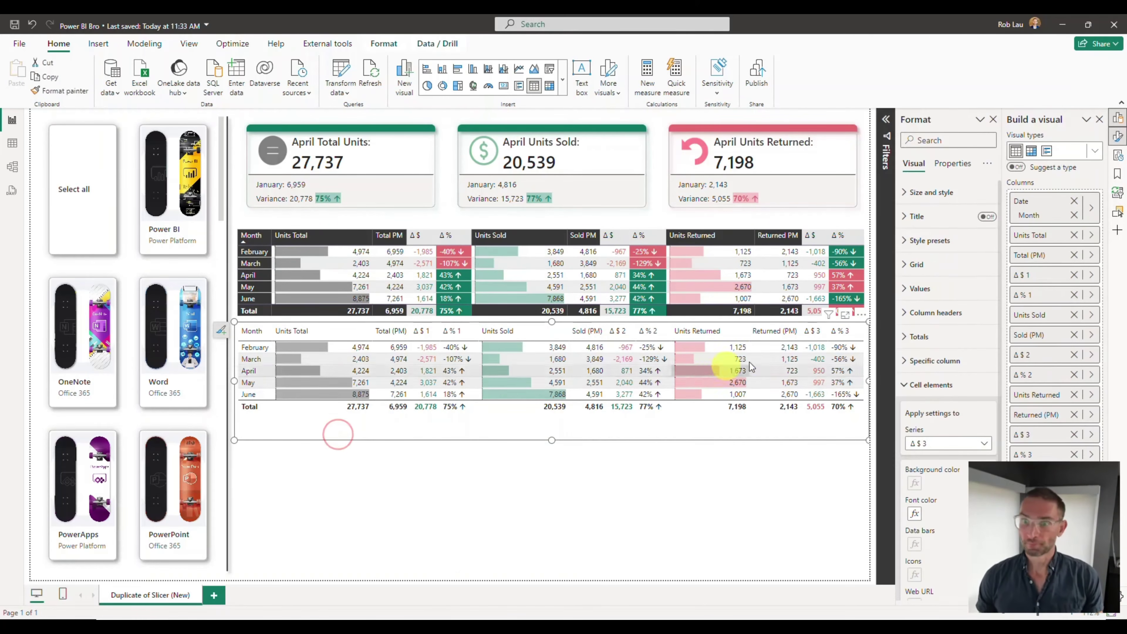
click(907, 385)
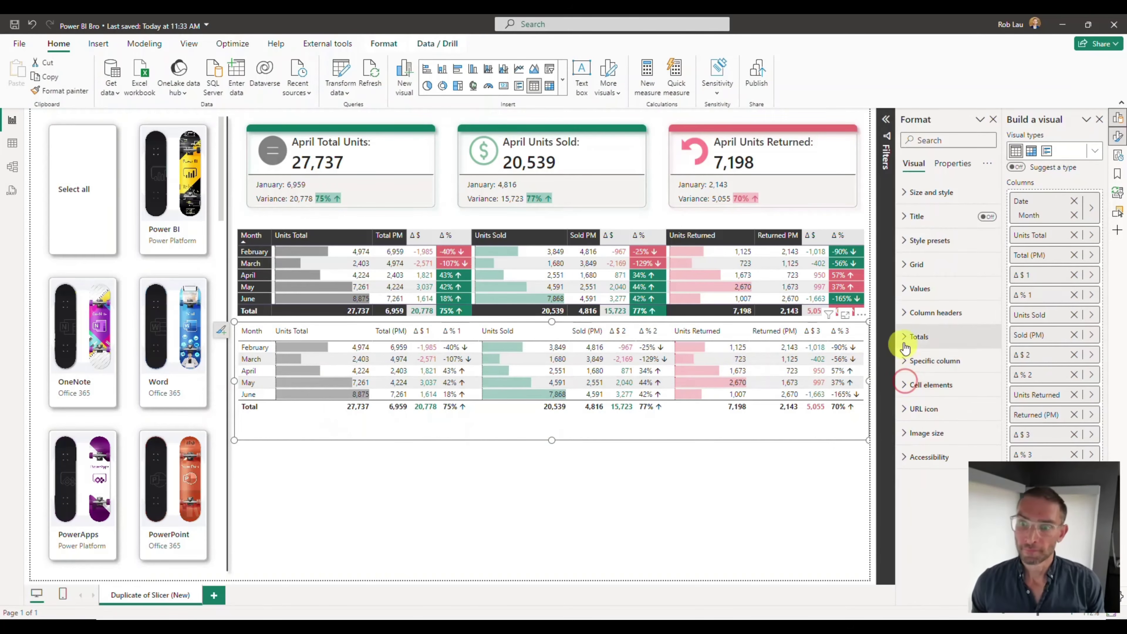
click(907, 314)
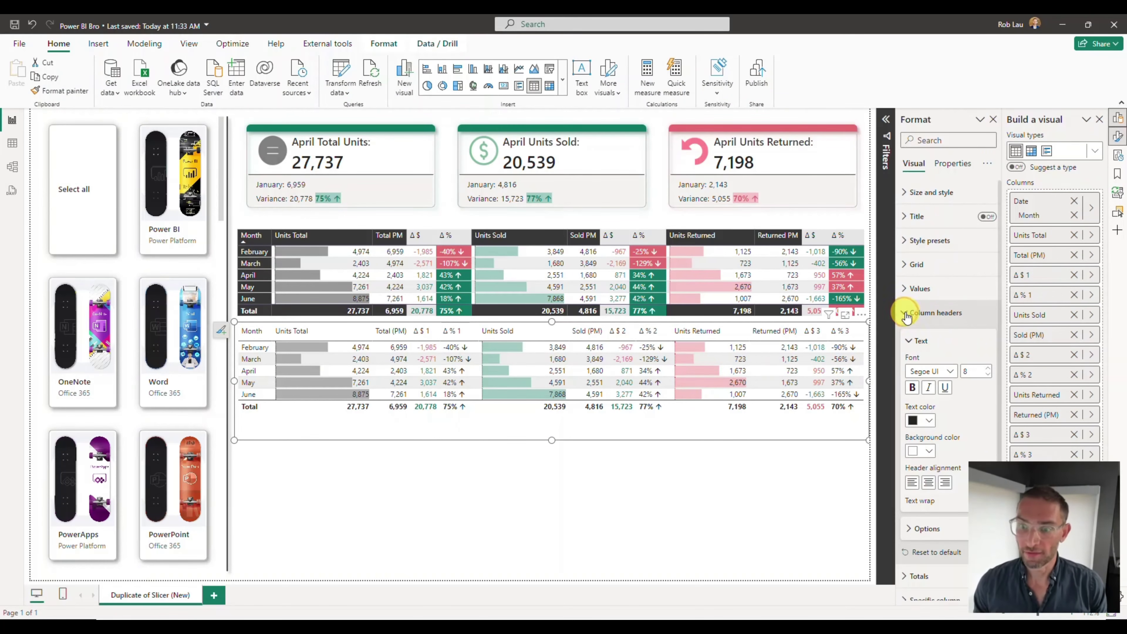
click(930, 452)
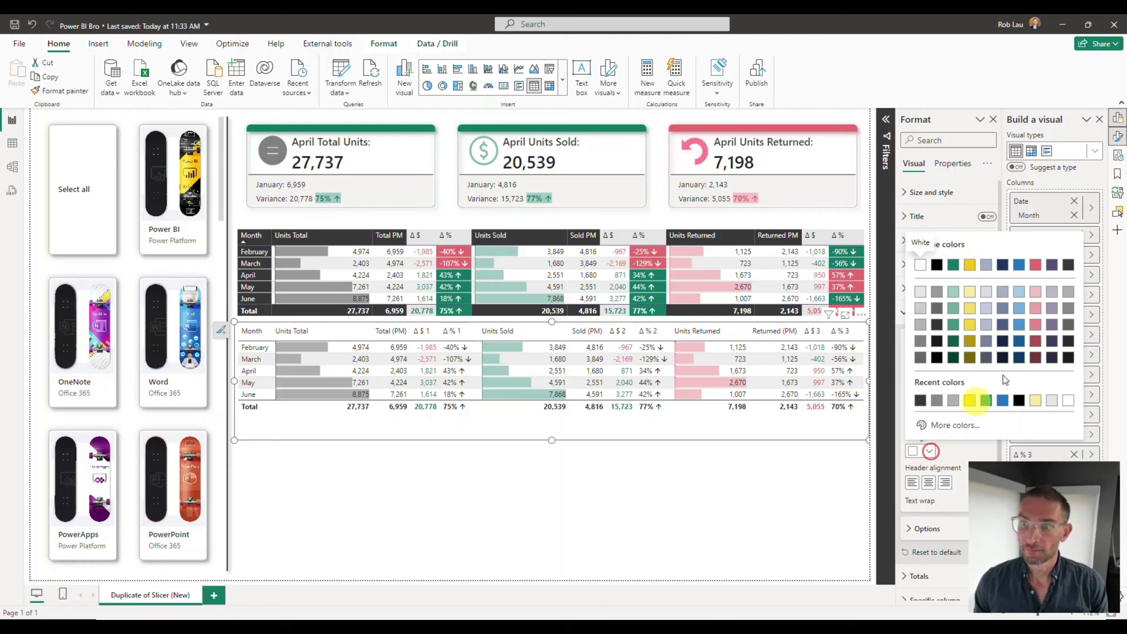
click(1069, 266)
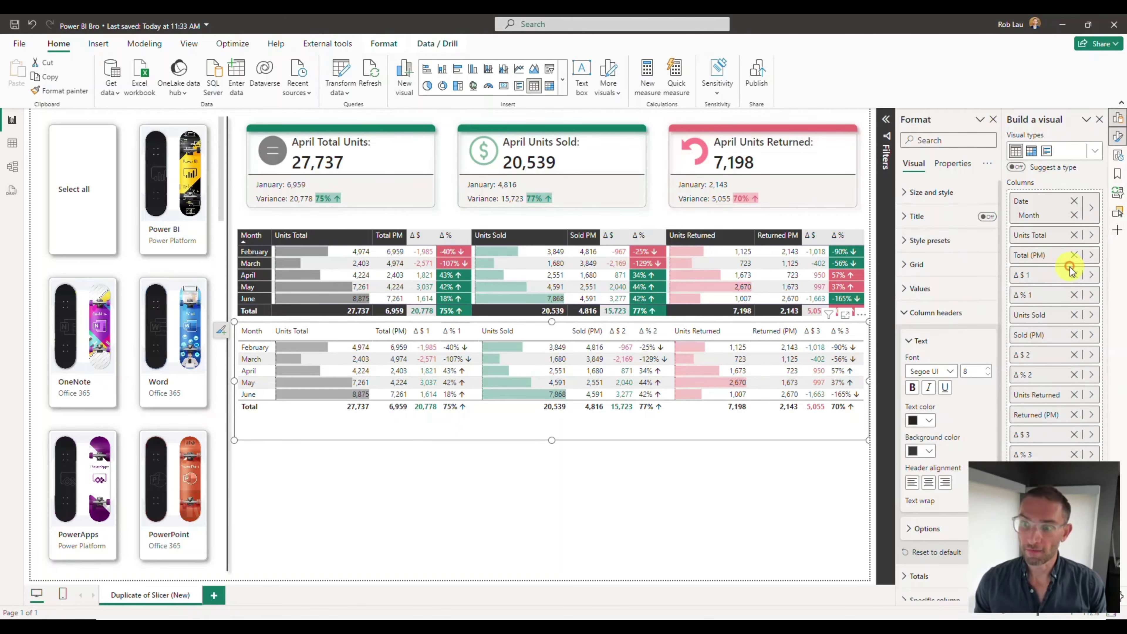
click(929, 420)
click(921, 241)
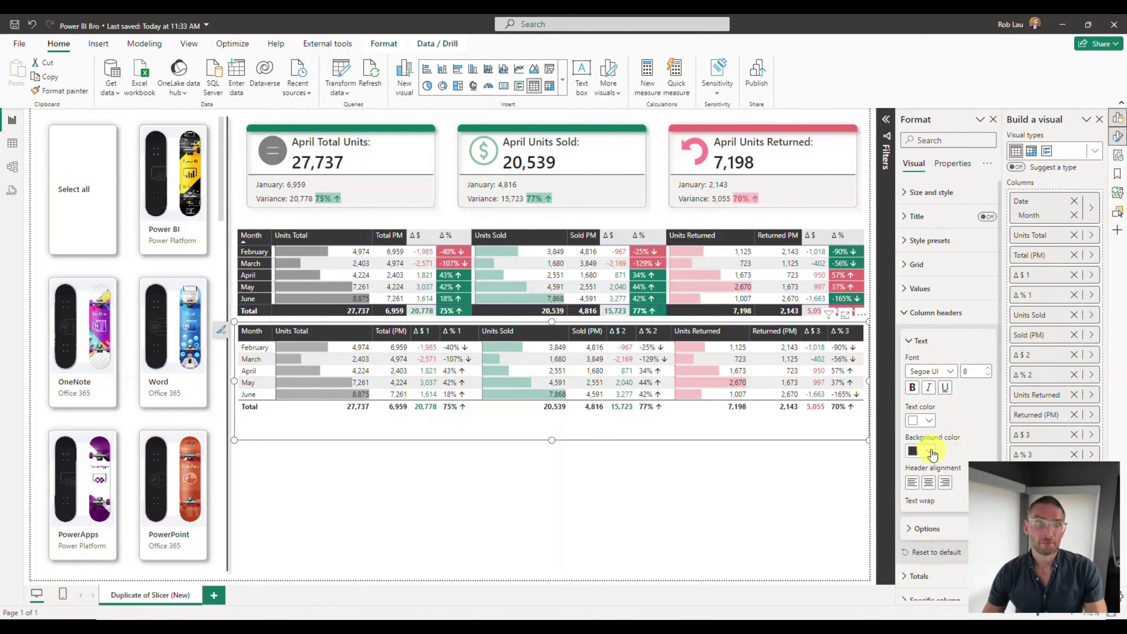
scroll(944, 435, down, 2)
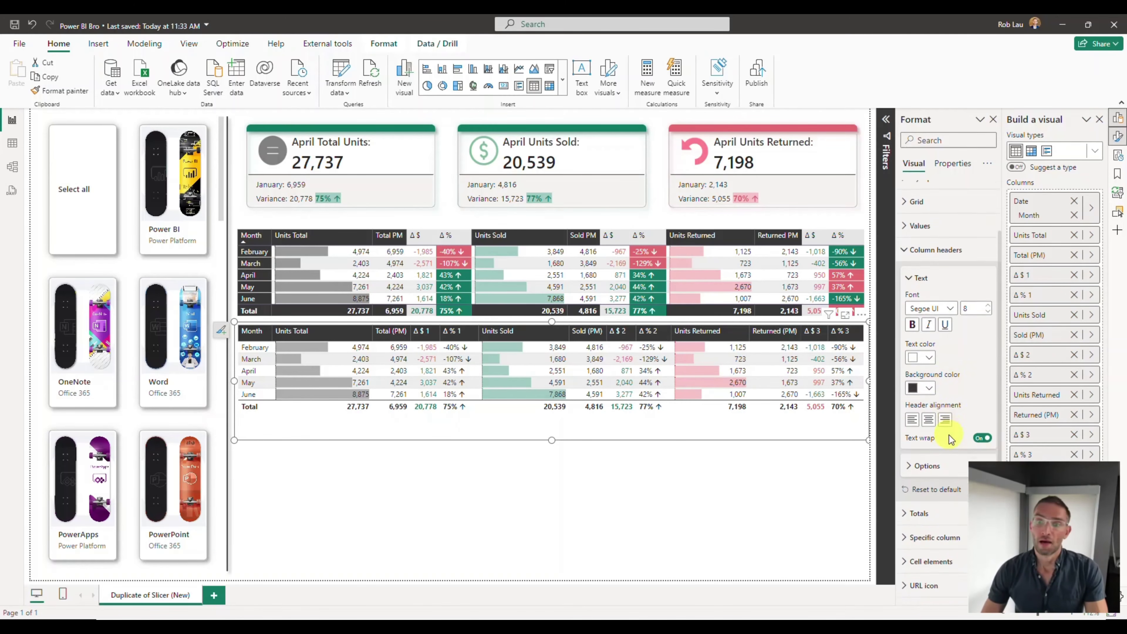
scroll(915, 399, up, 2)
Give the new table's totals row a dark grey background and white text
click(905, 317)
click(905, 337)
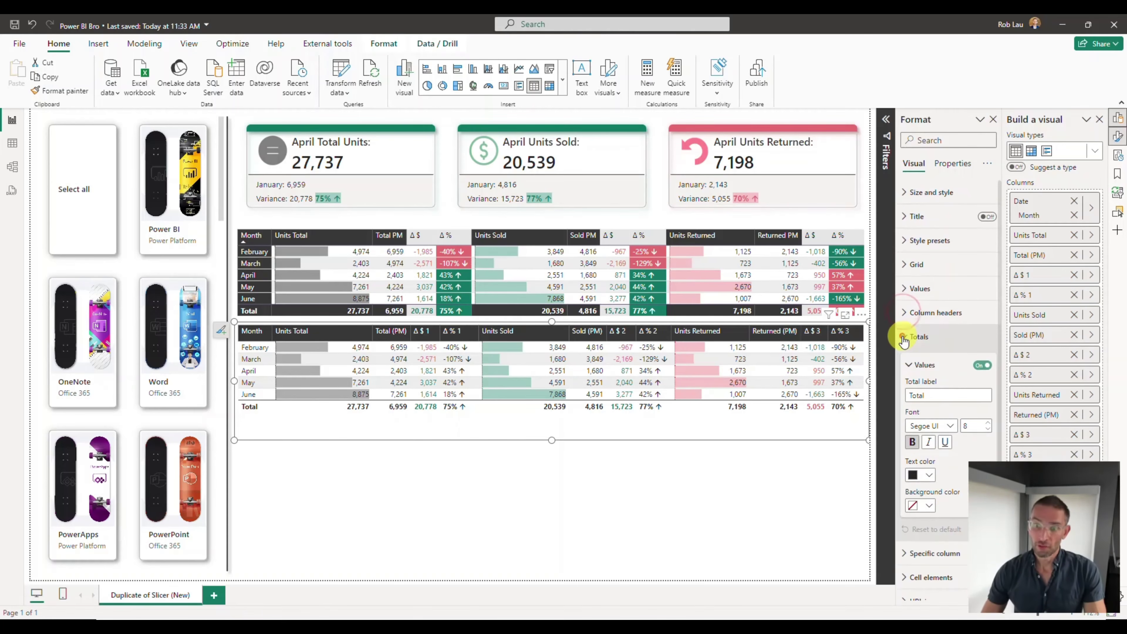
scroll(936, 375, down, 2)
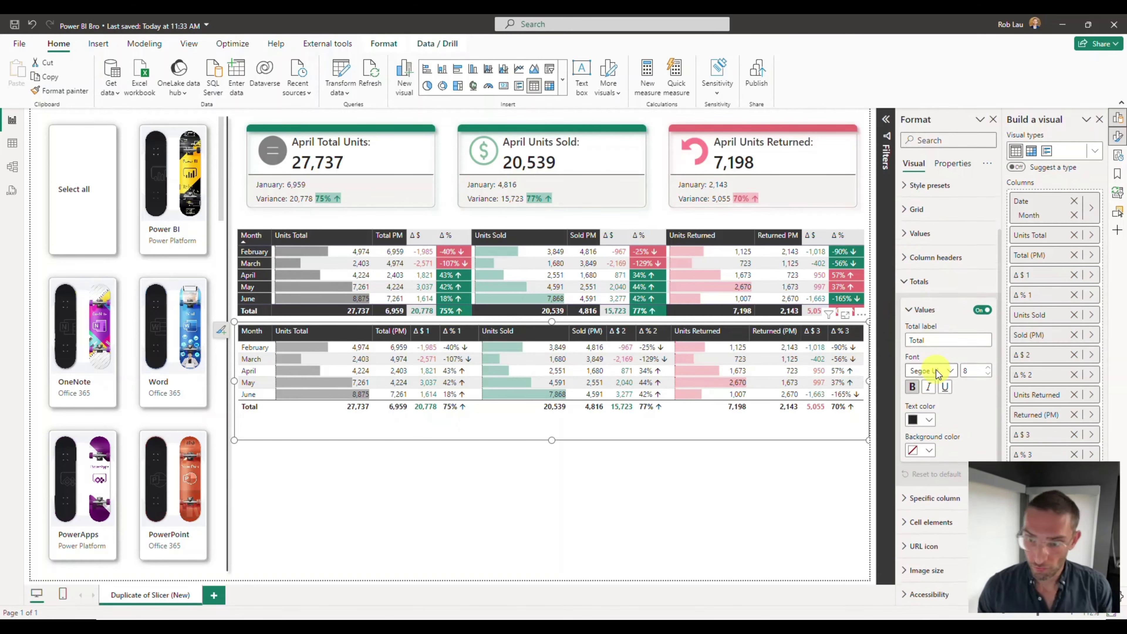
click(930, 444)
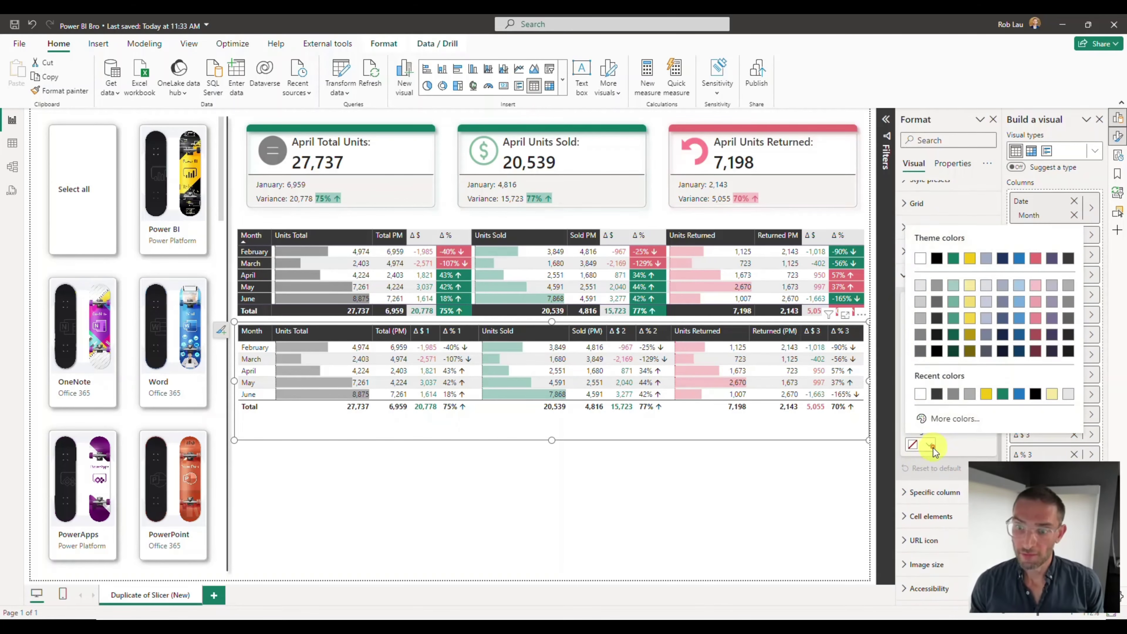
click(1068, 258)
click(930, 415)
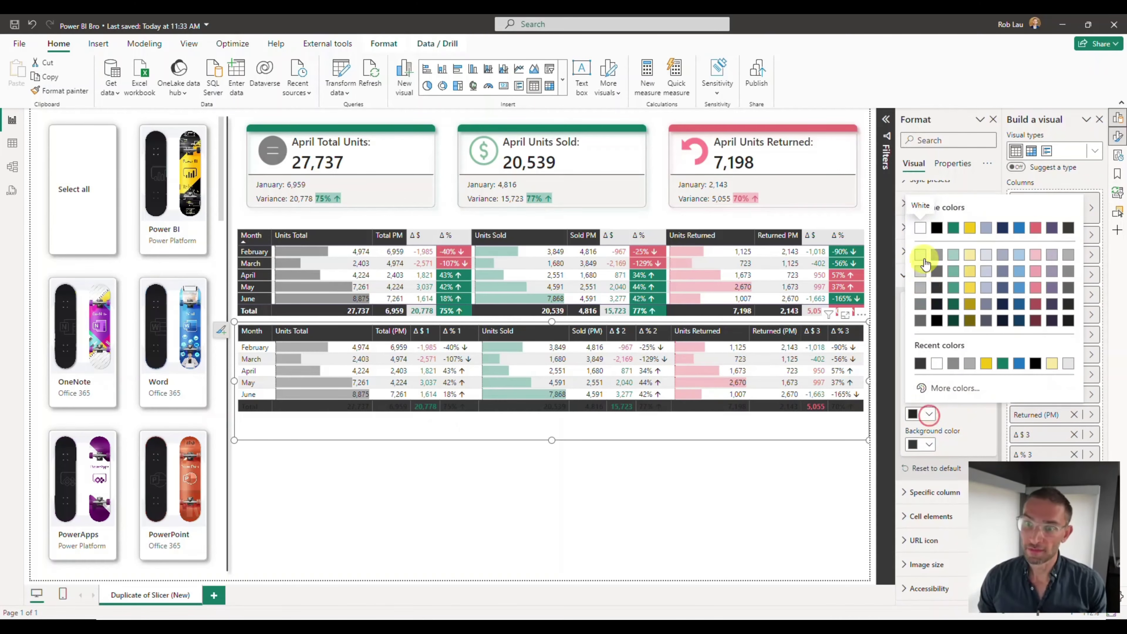
click(920, 228)
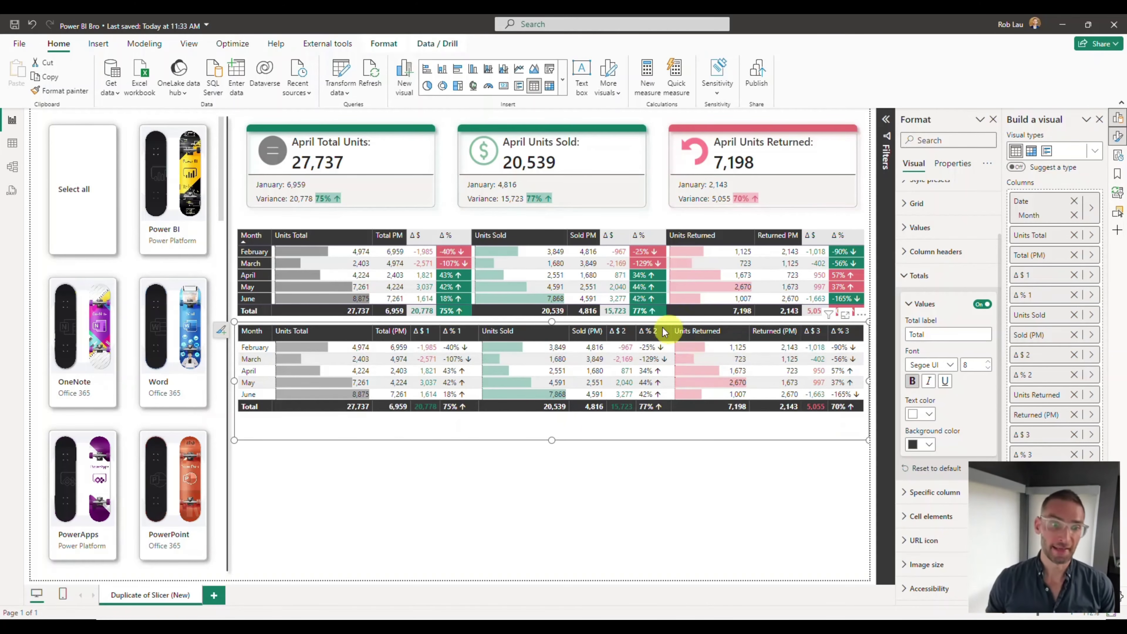
click(463, 496)
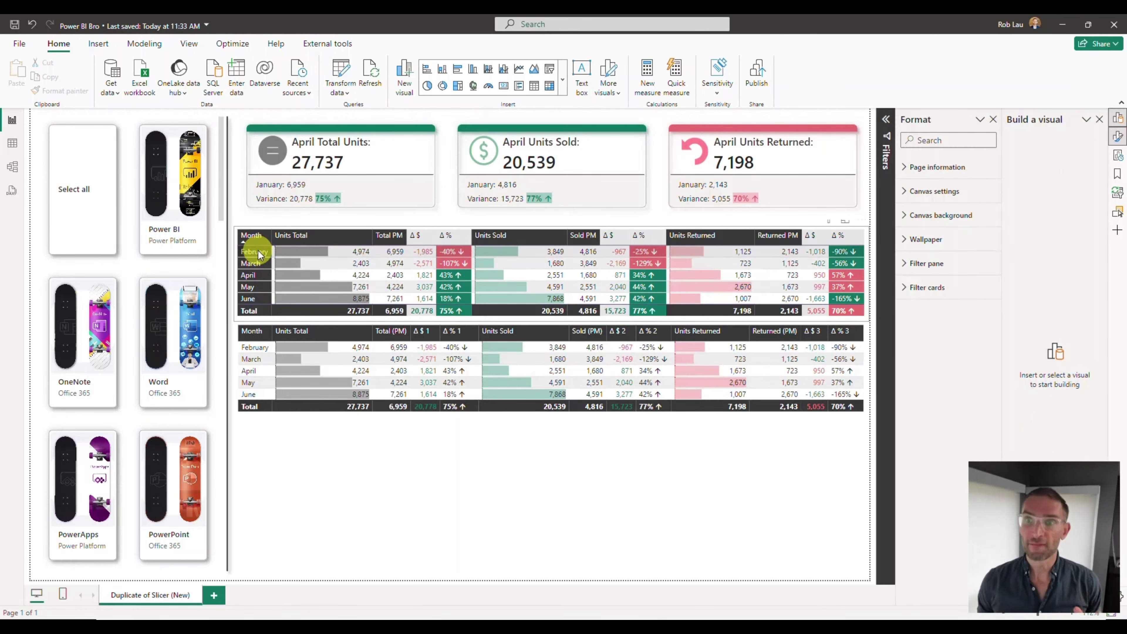
Format the new table's Month column with a dark grey background and white text, applied to its values, header and total
click(325, 436)
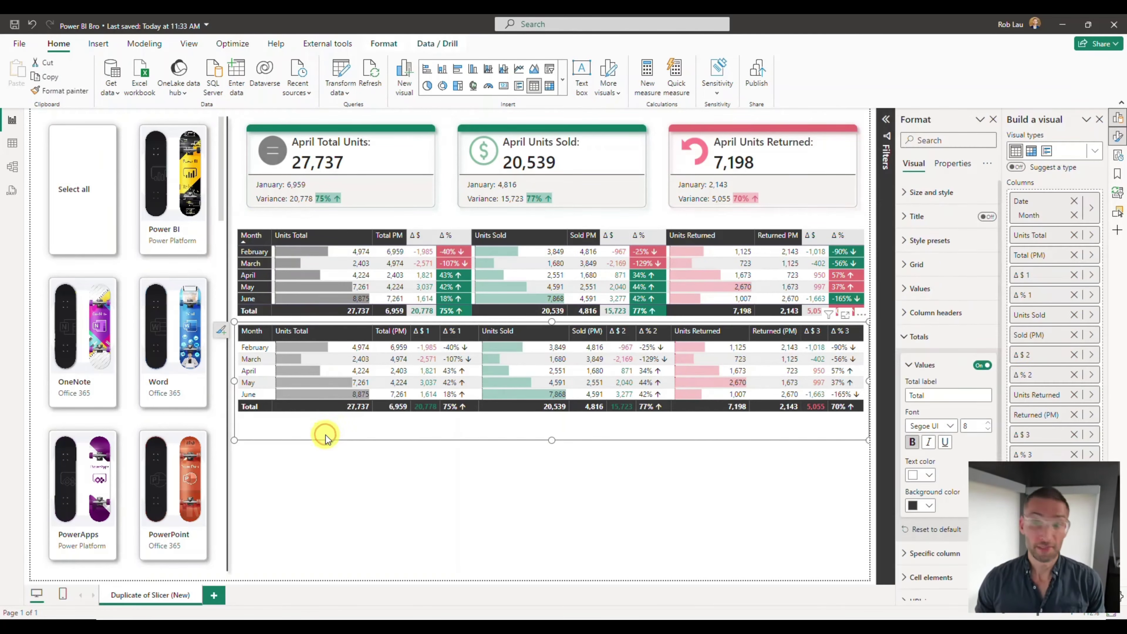
click(903, 334)
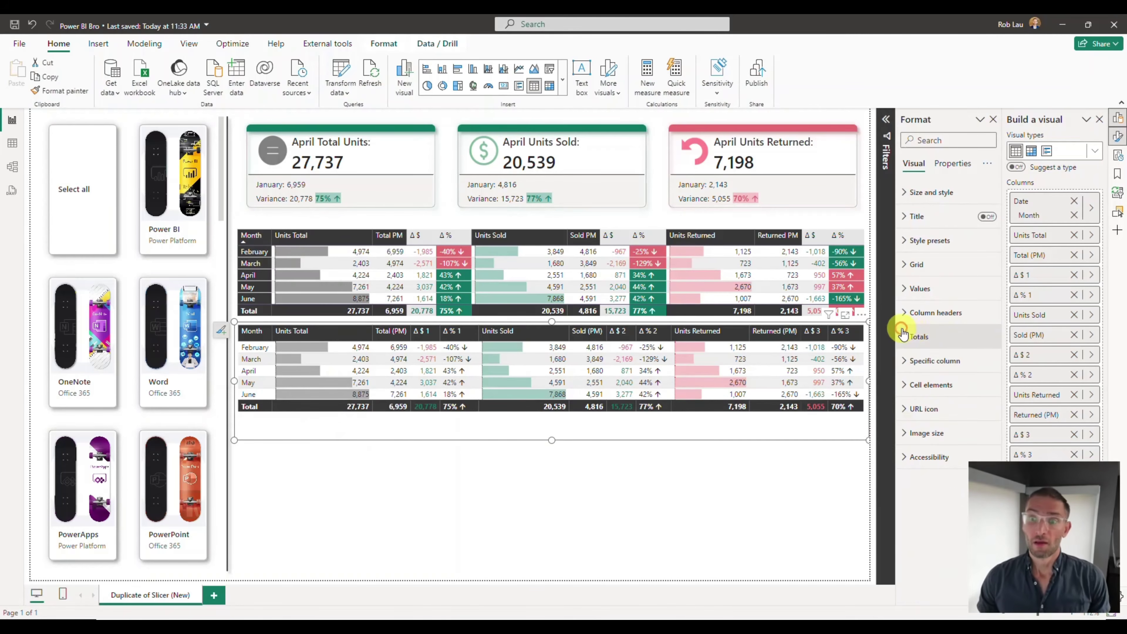
click(905, 361)
scroll(908, 360, down, 3)
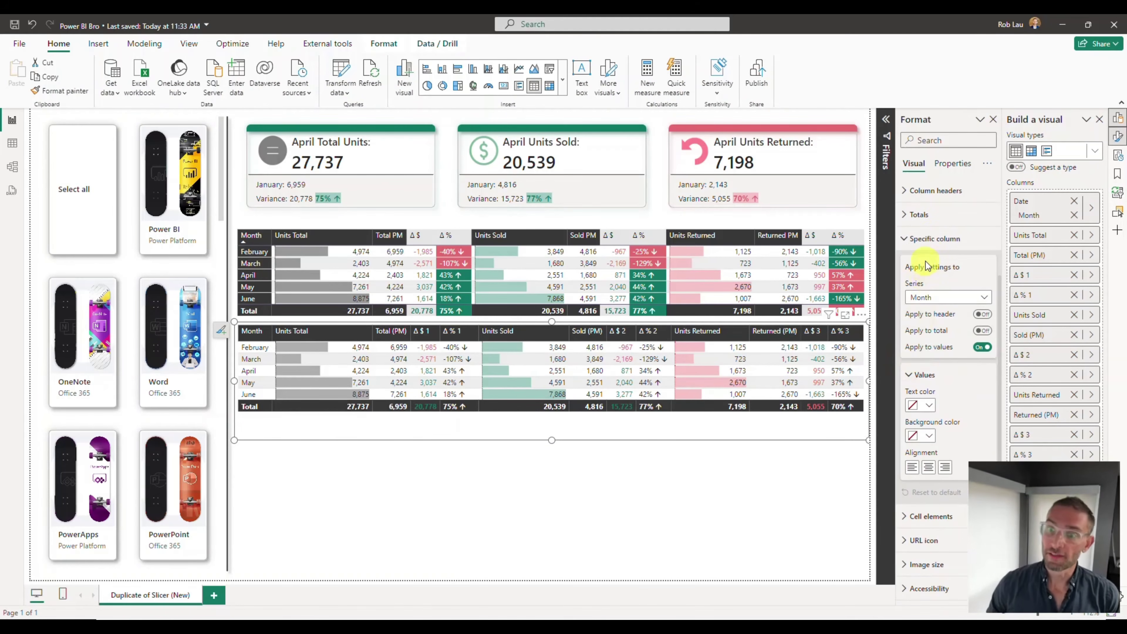
click(971, 302)
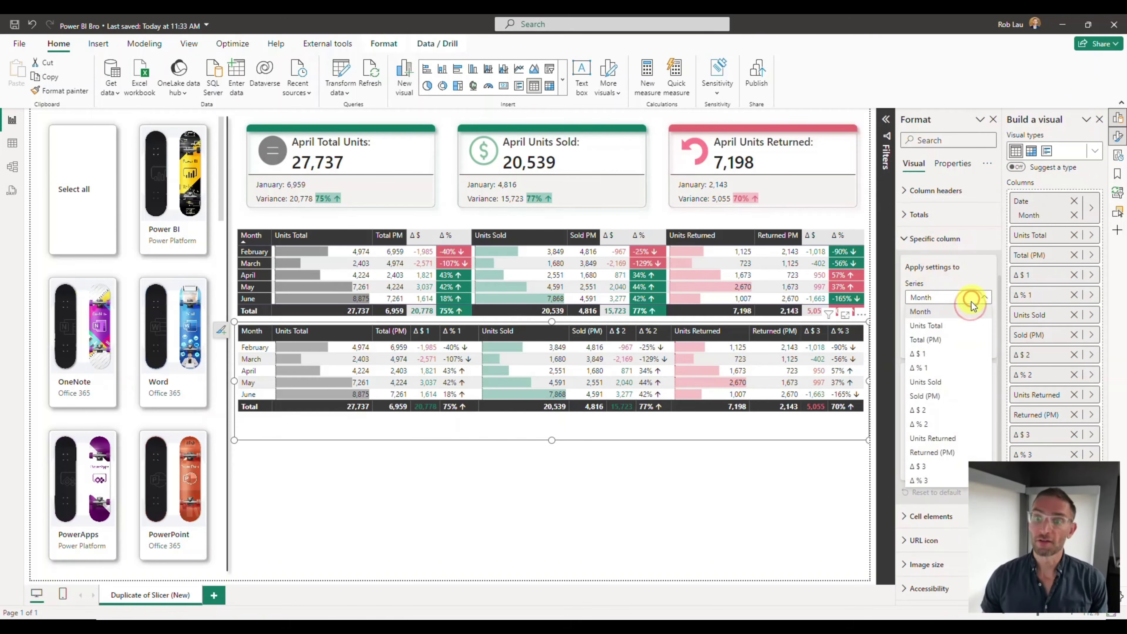
click(932, 313)
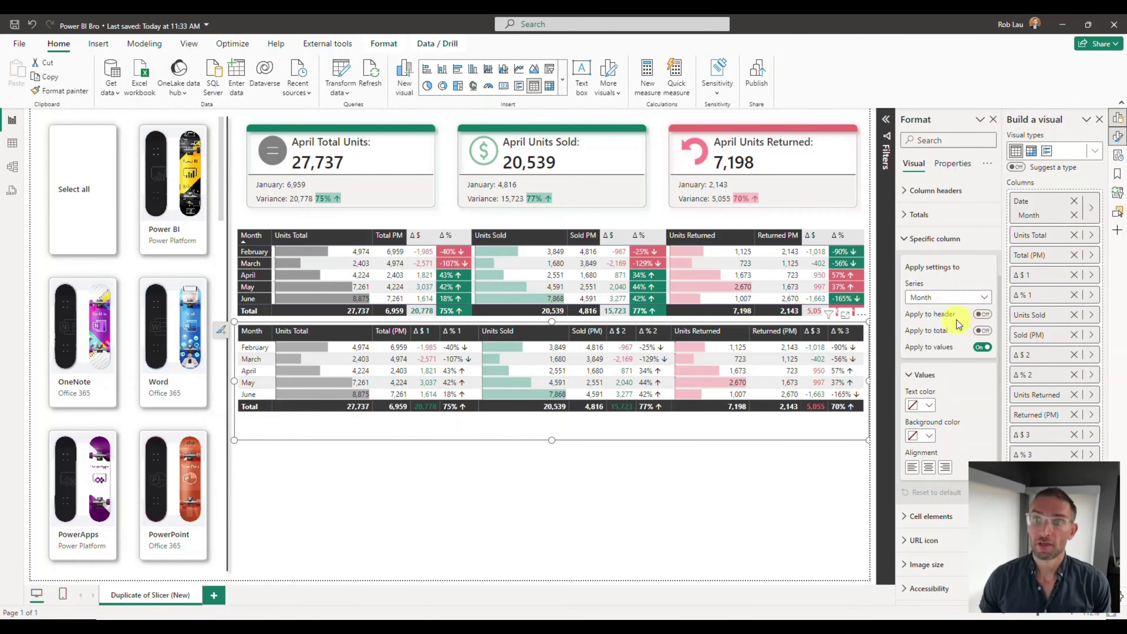
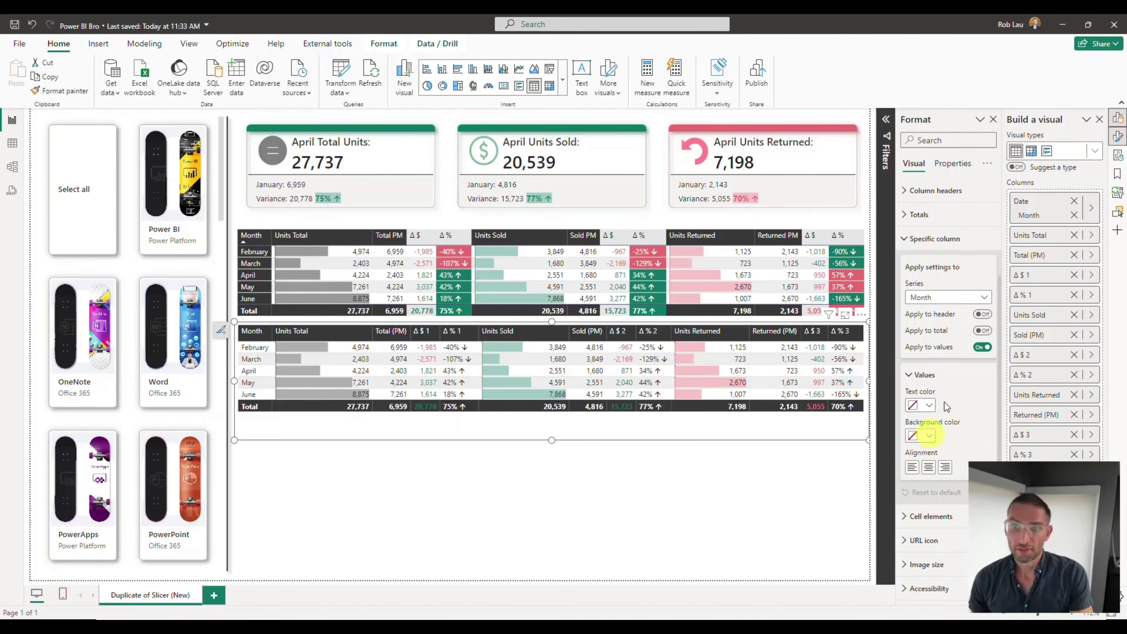
click(928, 435)
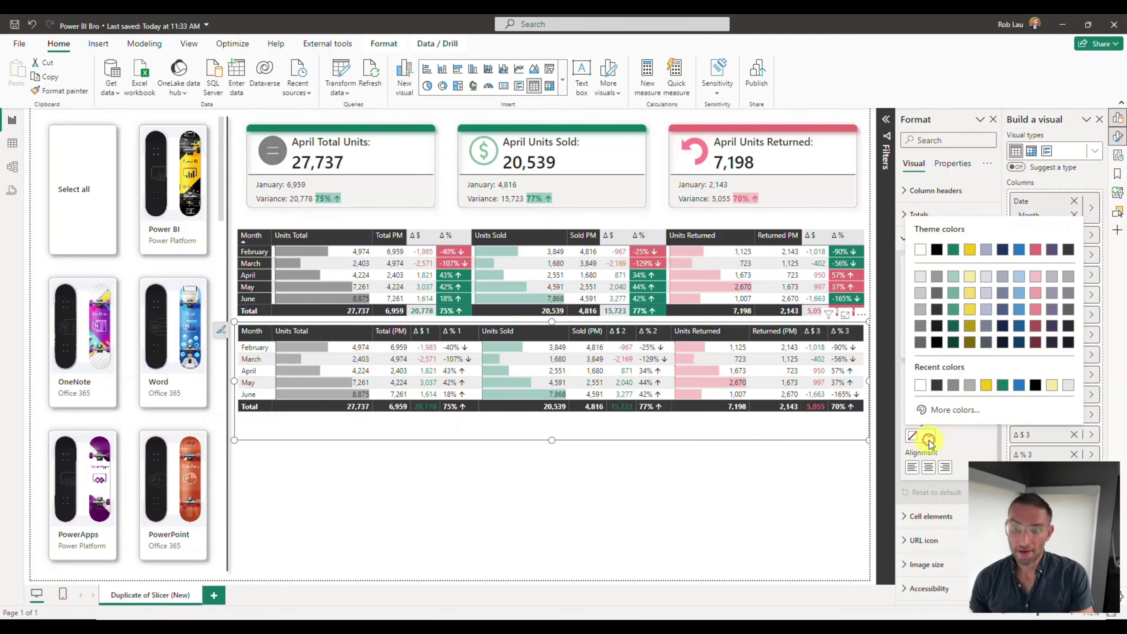
click(1068, 255)
click(929, 405)
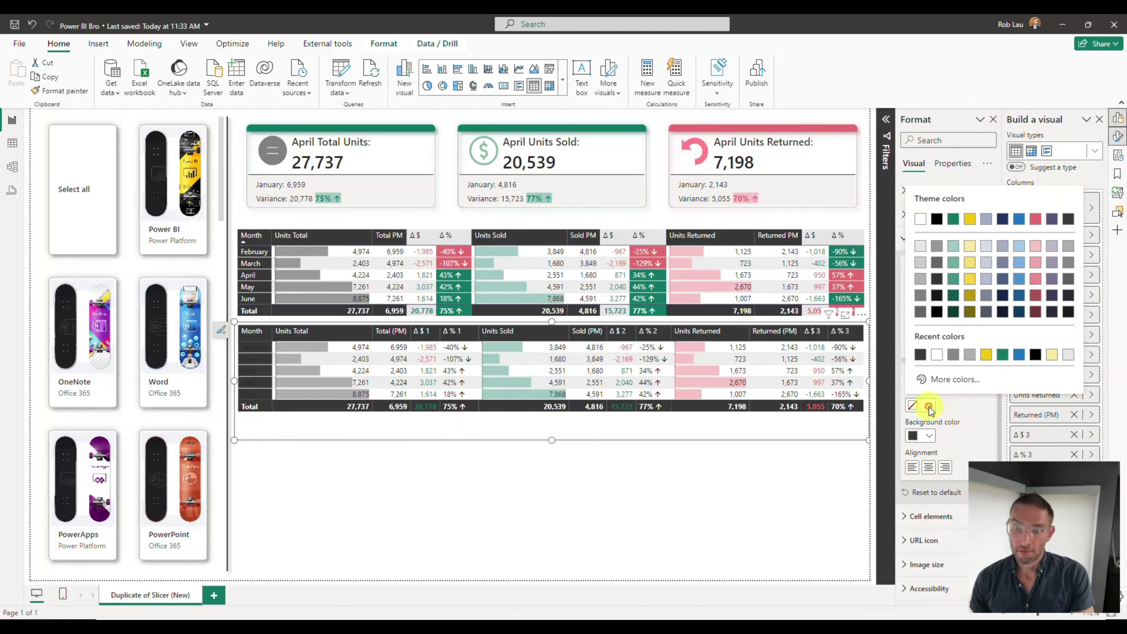
click(921, 220)
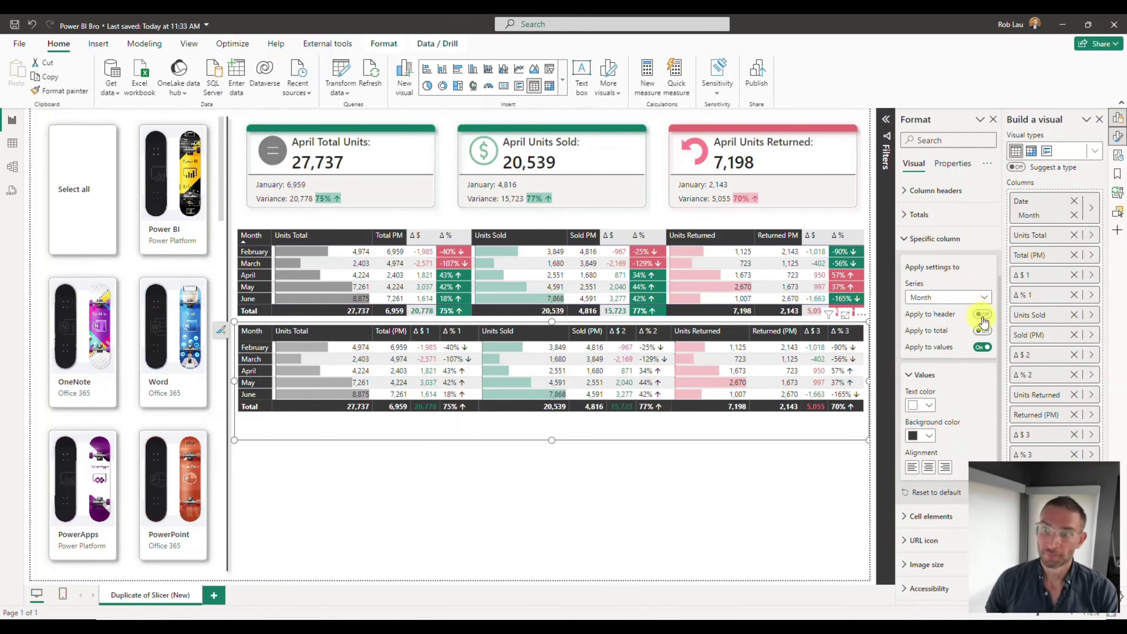
click(983, 330)
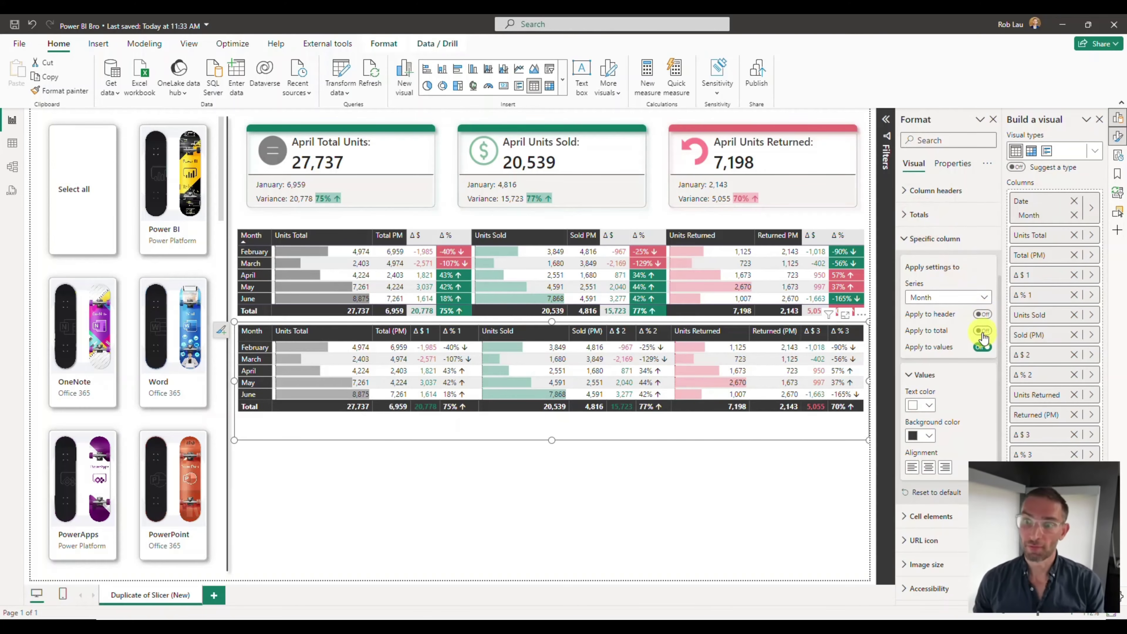
click(983, 315)
Try a yellow background on the whole Month column of the new table and return it to dark grey
click(929, 435)
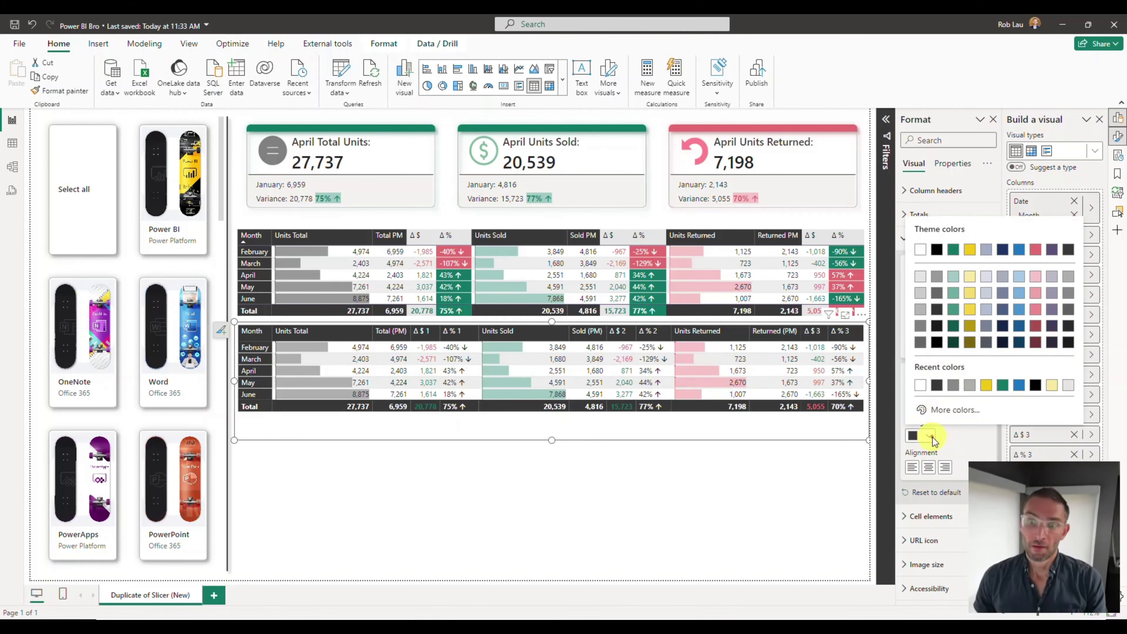
click(971, 251)
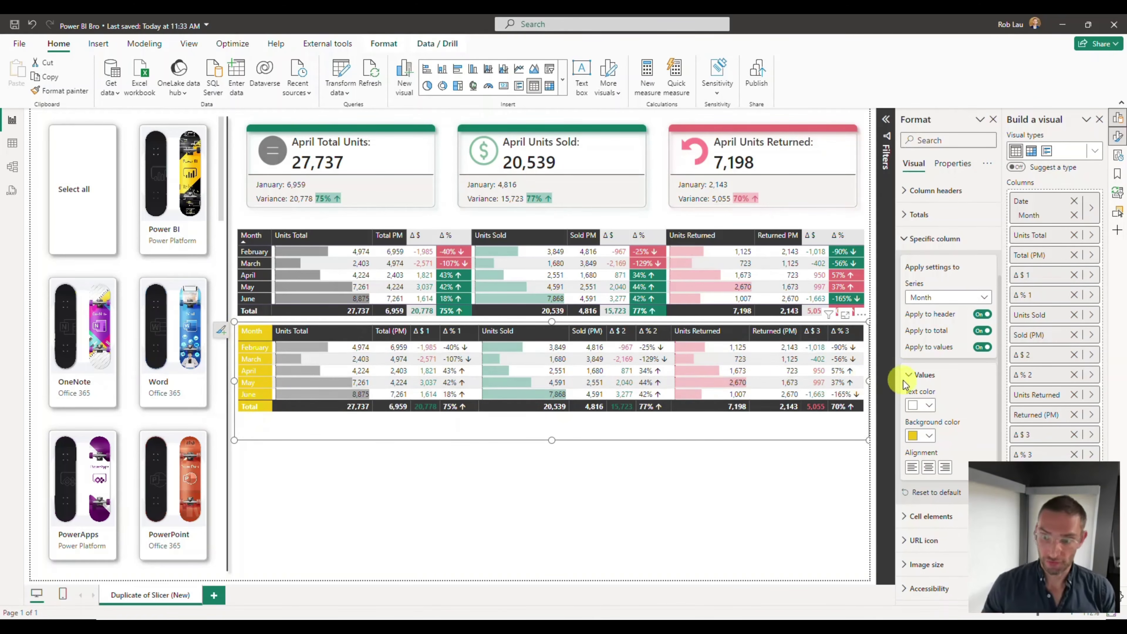
click(929, 435)
click(1067, 248)
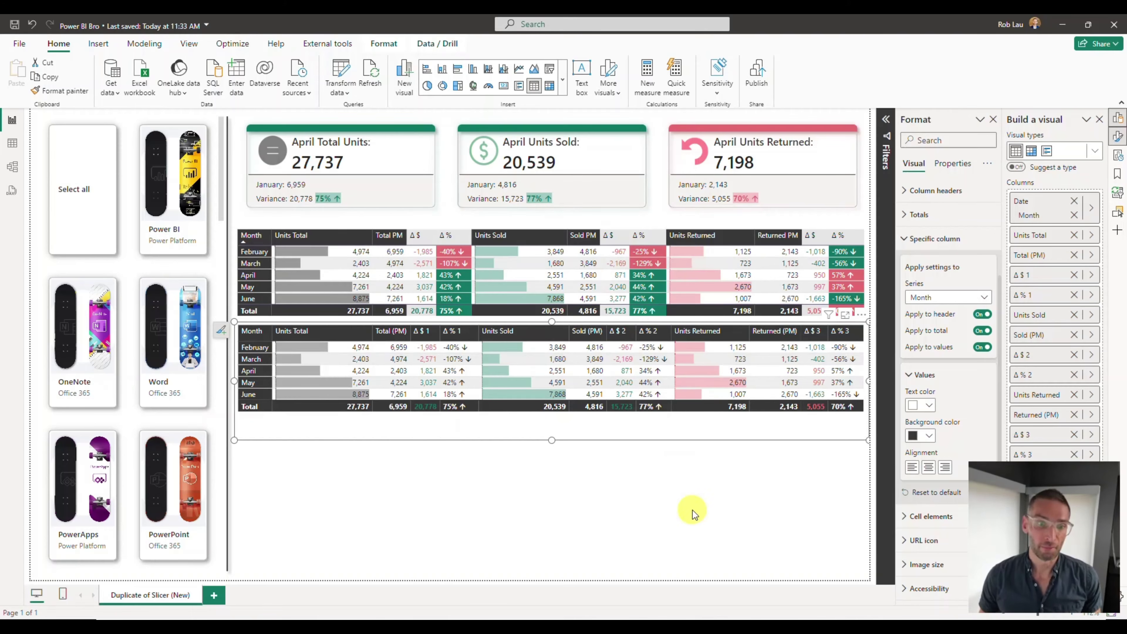
click(486, 534)
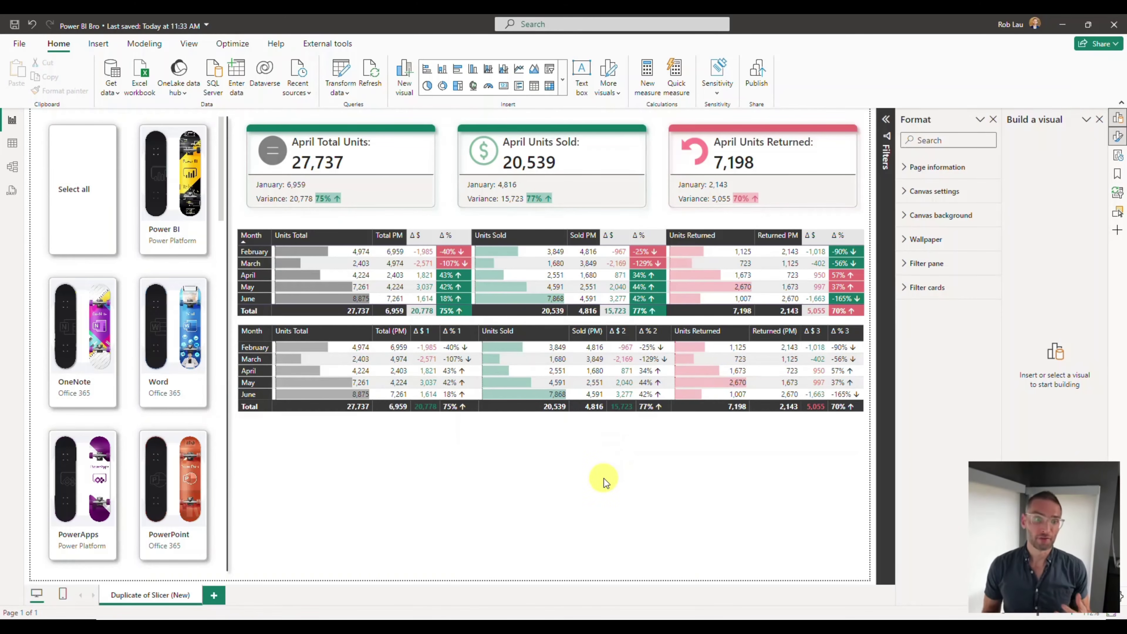
Format the new table's Δ $ 1 column with a light grey background and black text, applied to its values, header and total
click(494, 421)
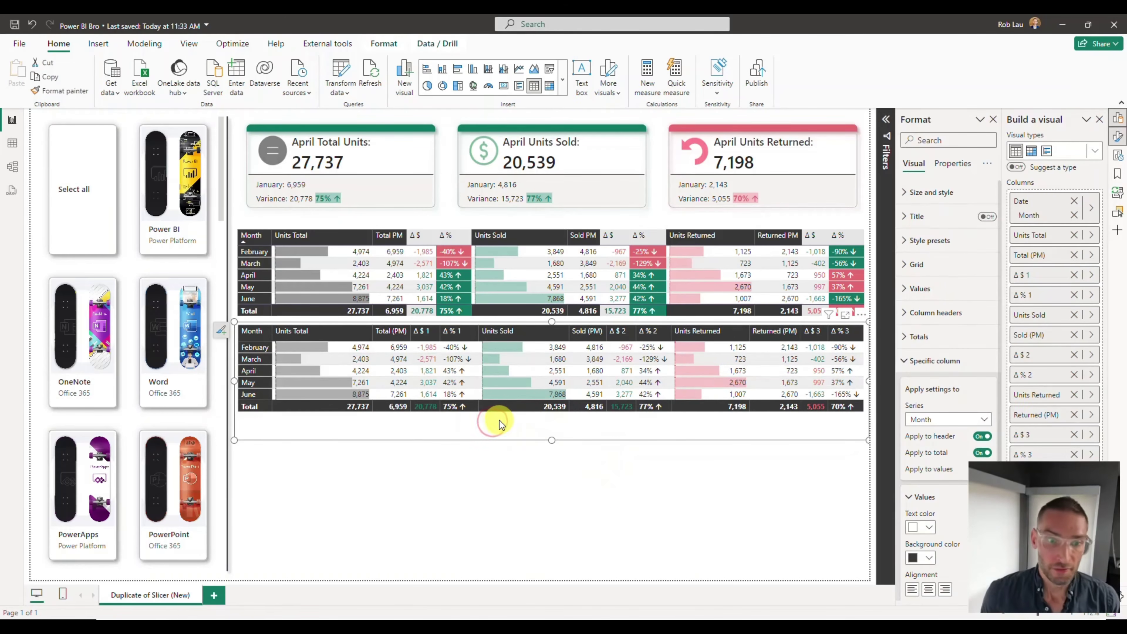
scroll(937, 382, down, 2)
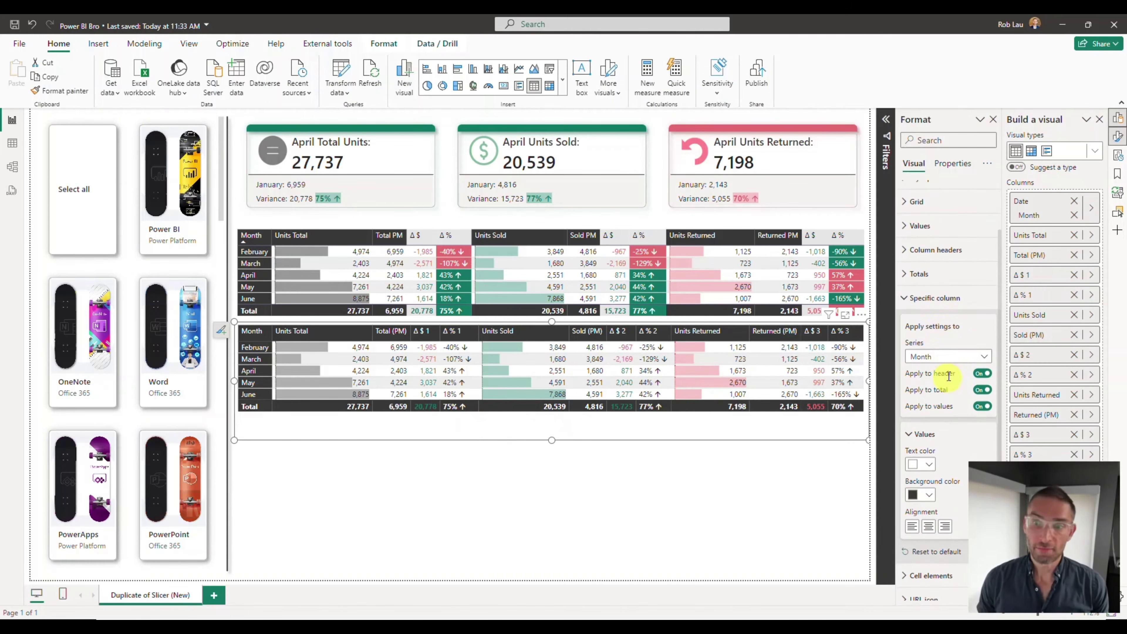
click(940, 357)
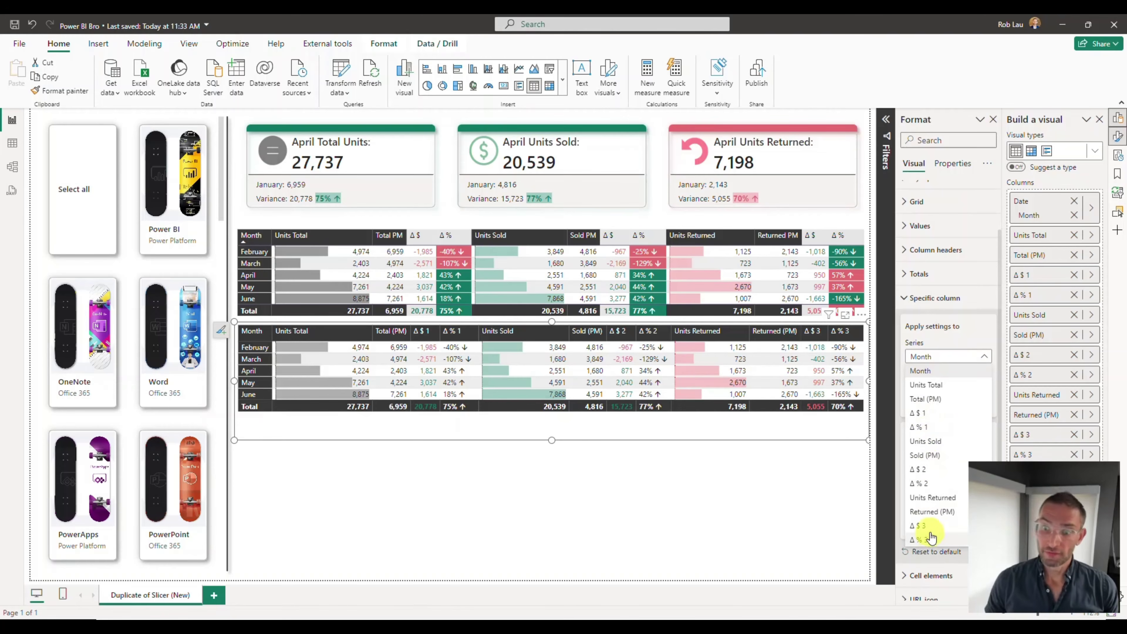
click(930, 413)
scroll(945, 392, down, 4)
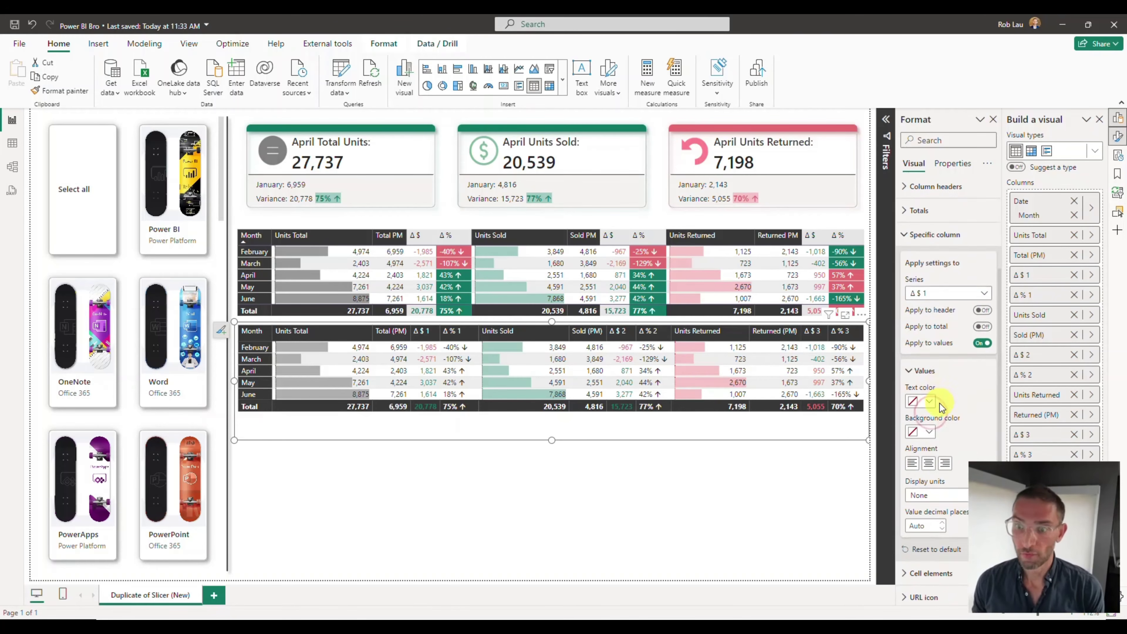
click(928, 374)
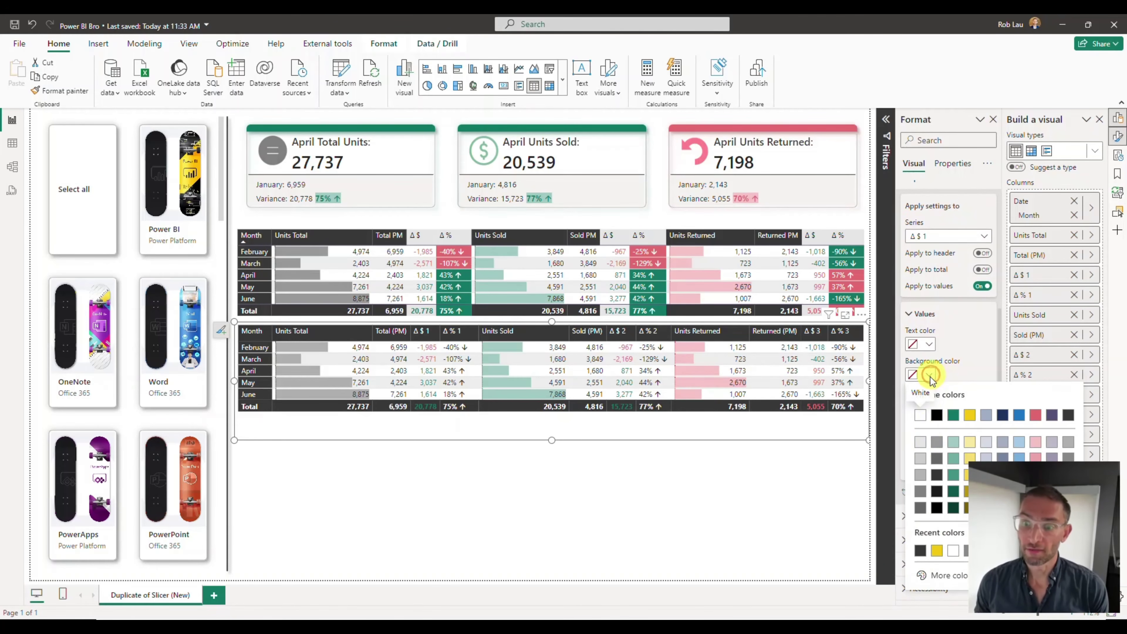
click(921, 448)
click(926, 345)
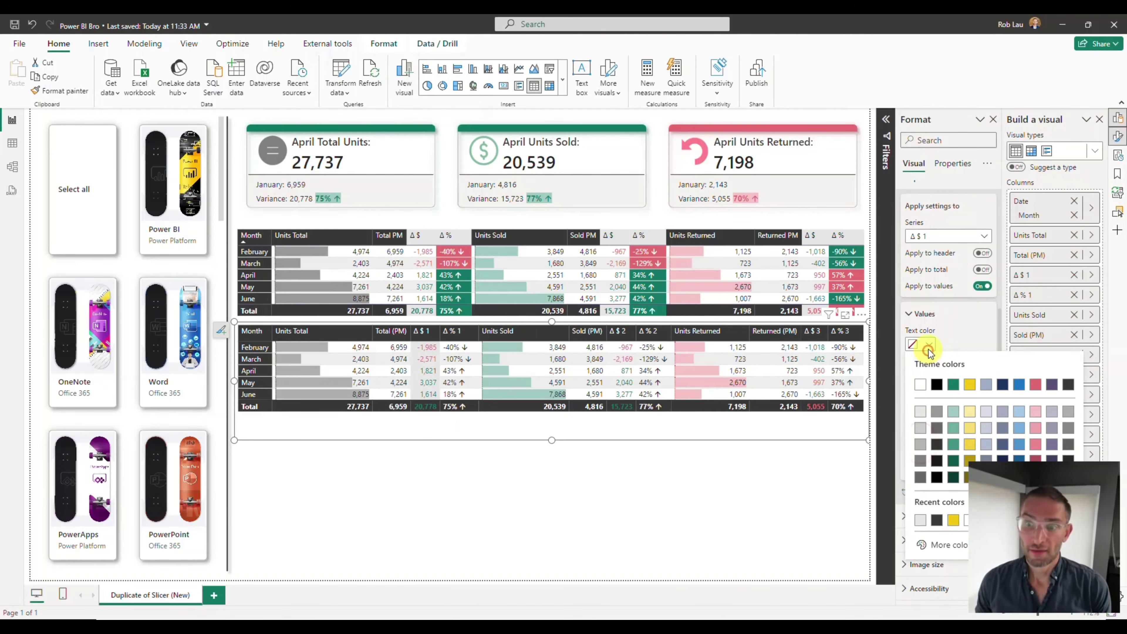
click(937, 387)
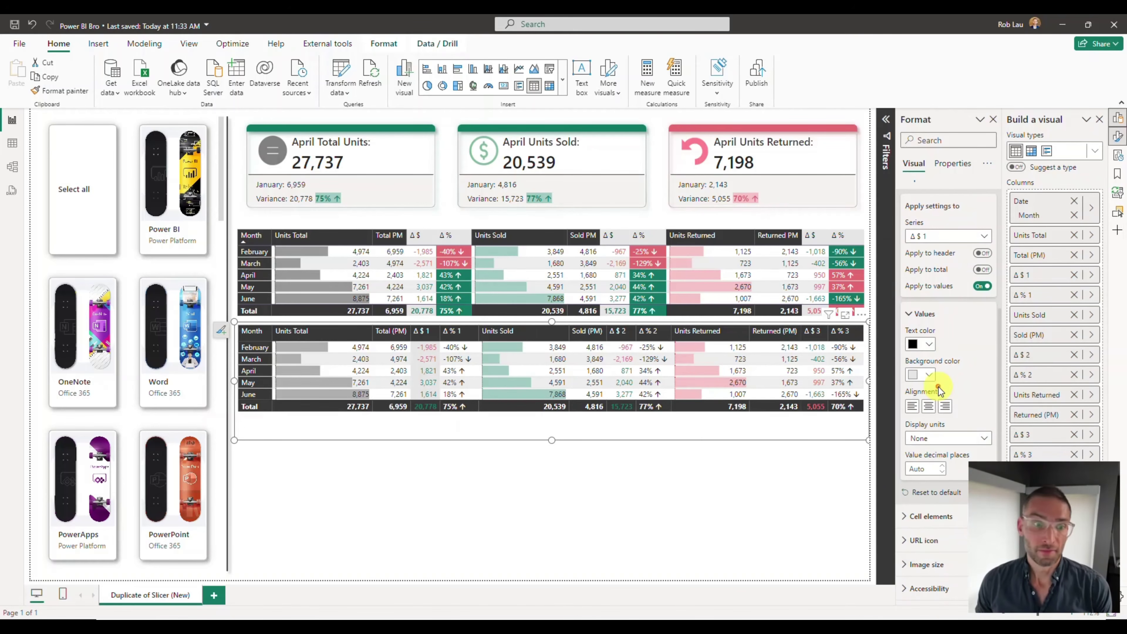
click(982, 252)
click(981, 271)
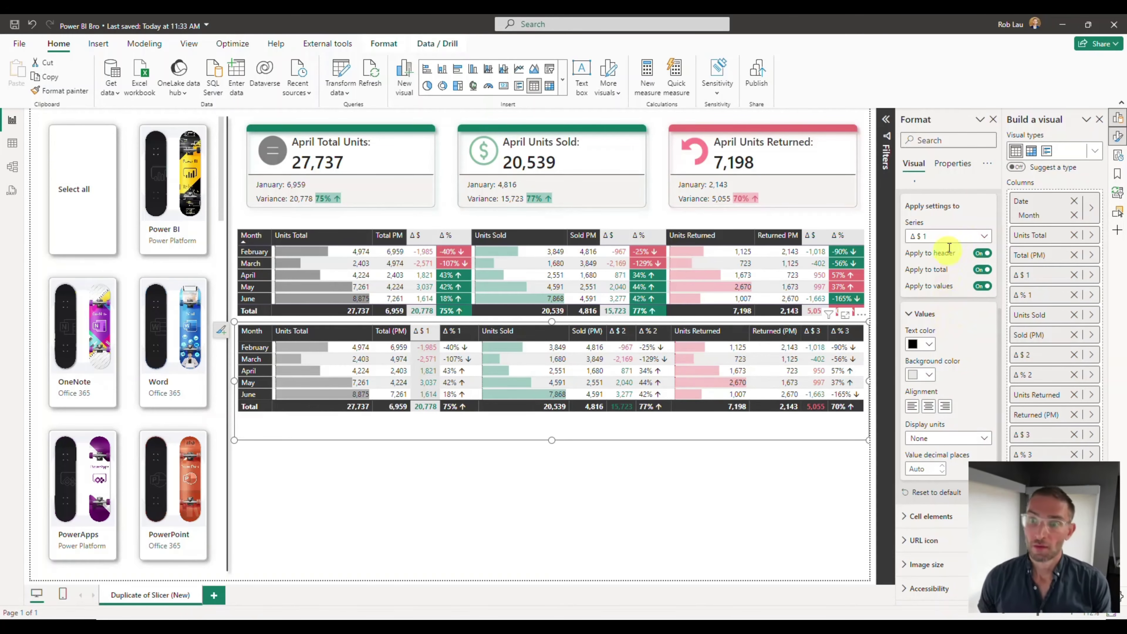
Format the Δ % 1 column with black text and a light grey background, applied to its header and total but not its values
click(948, 237)
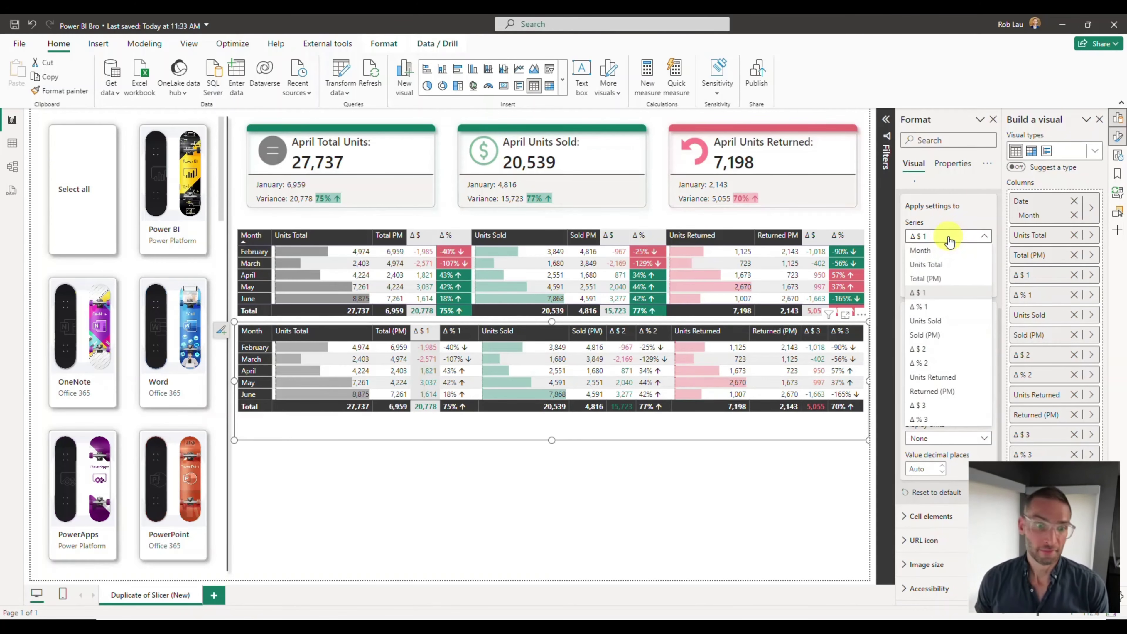
click(937, 307)
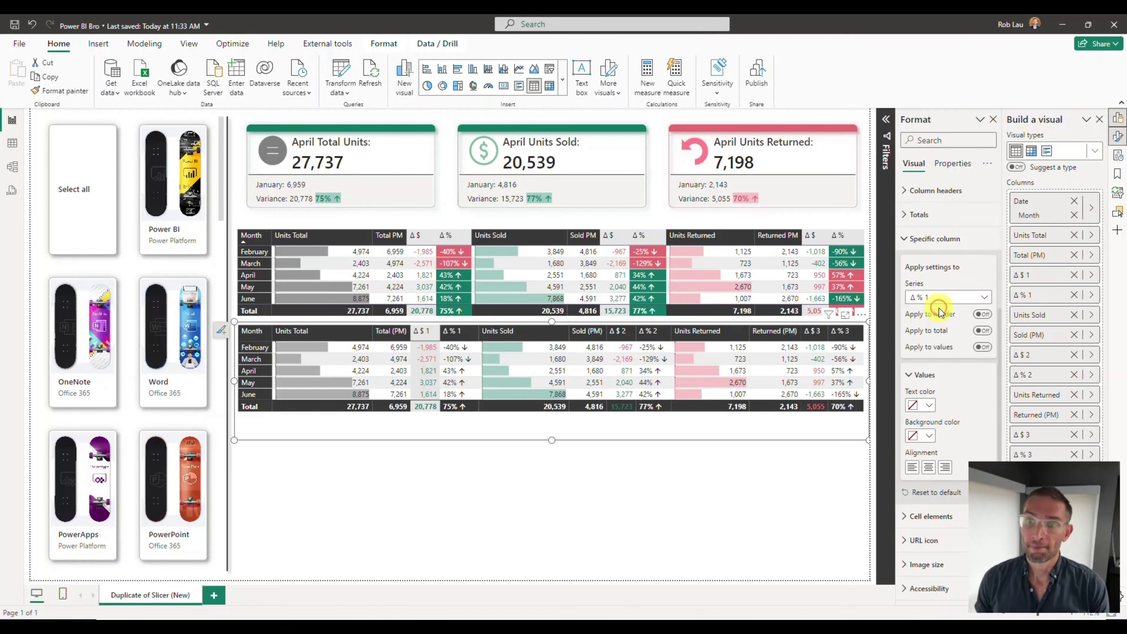
click(923, 405)
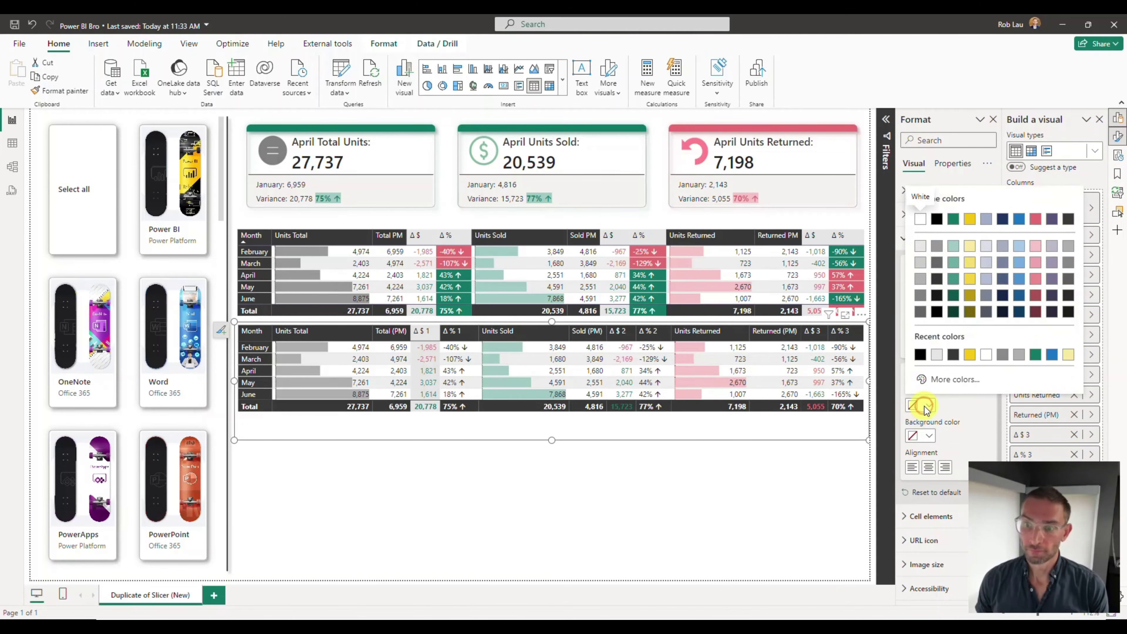
click(943, 405)
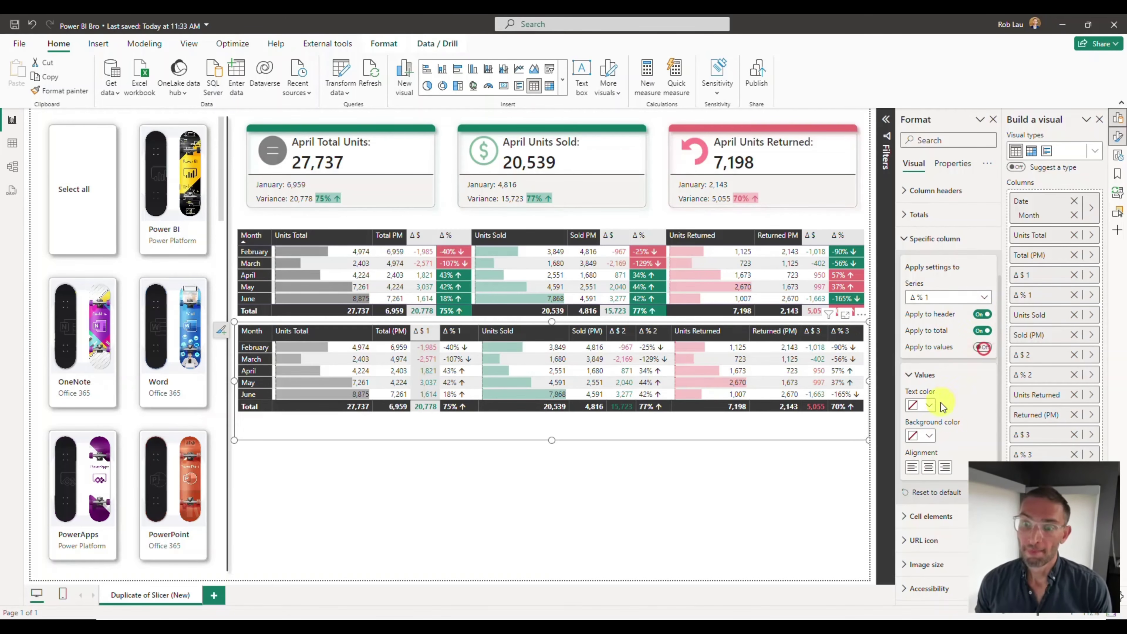
click(930, 404)
click(936, 218)
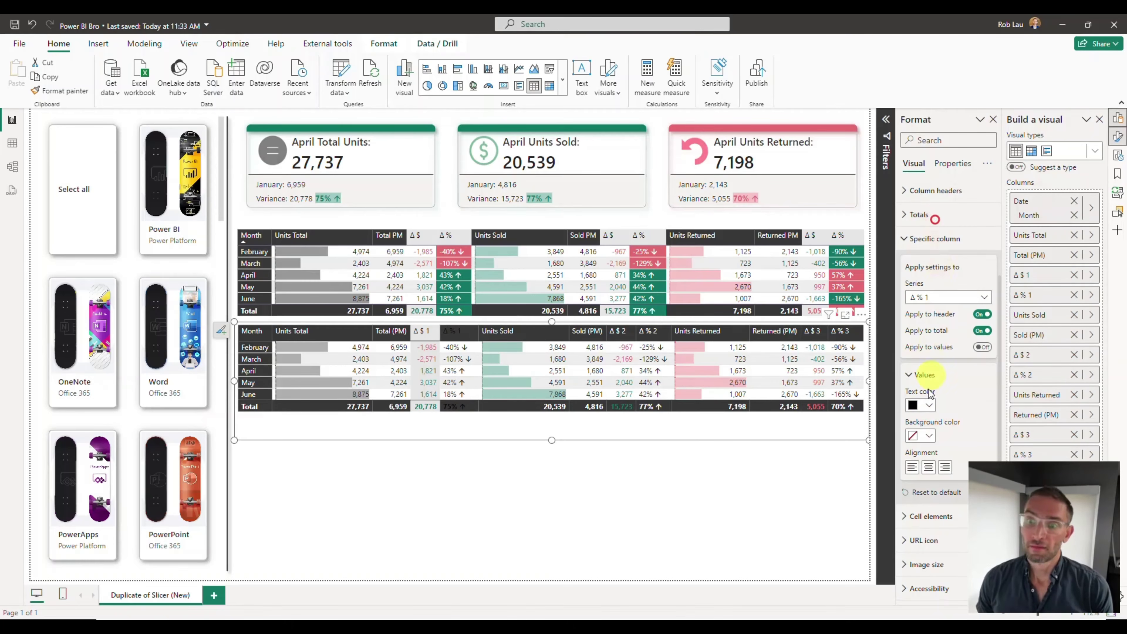
click(928, 436)
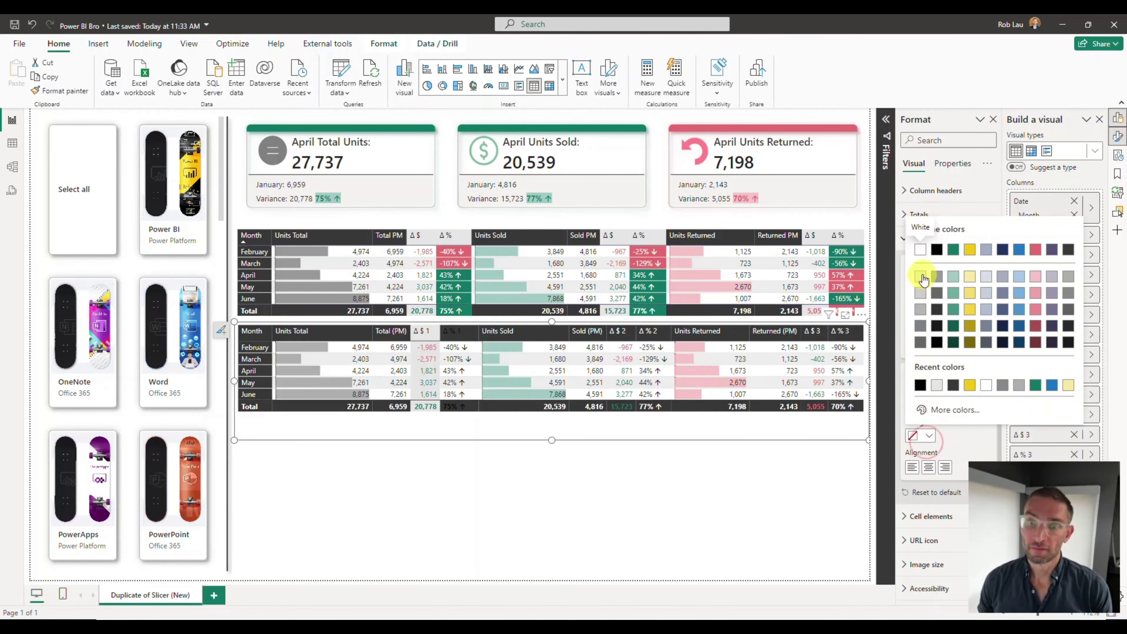
click(922, 277)
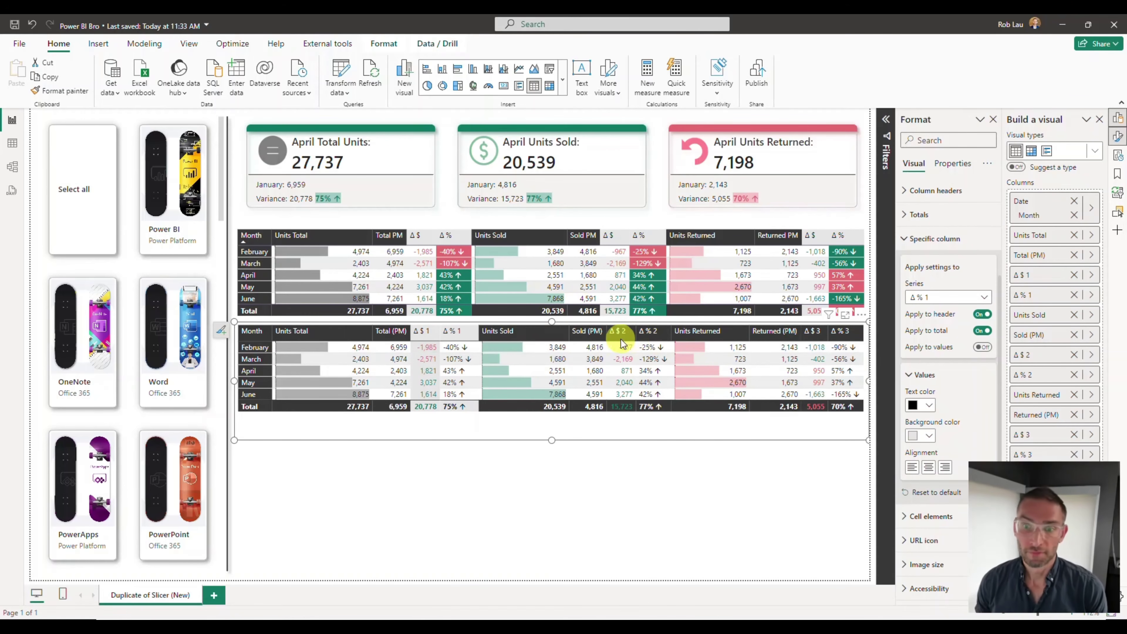
Format the Δ $ 2 column with black text and a white background, applied to its values, header and total
click(953, 292)
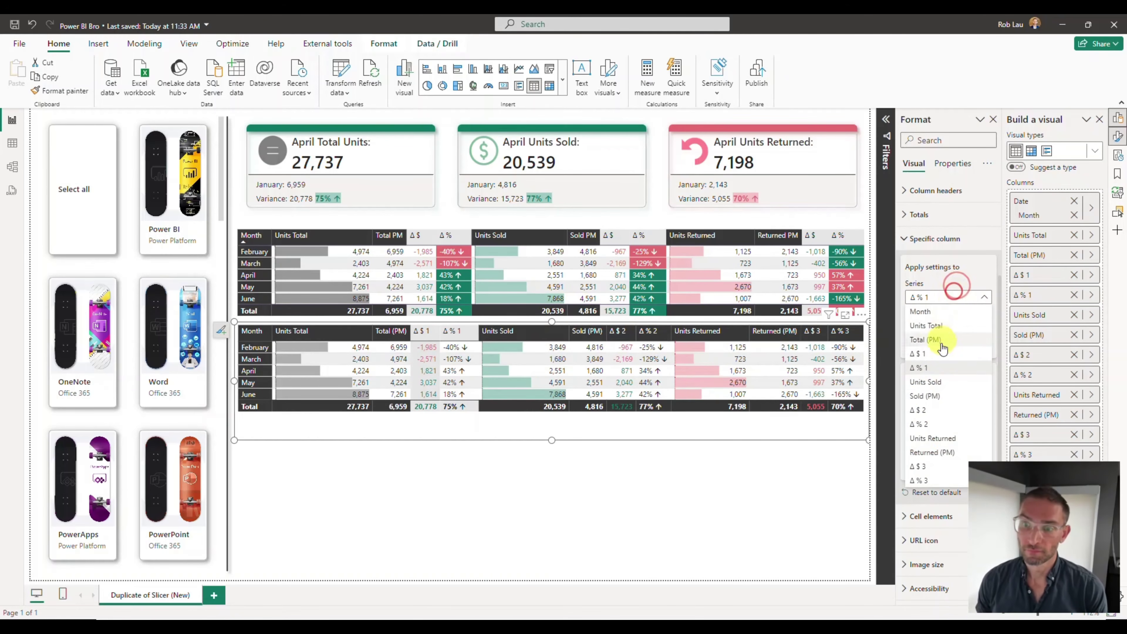
click(932, 409)
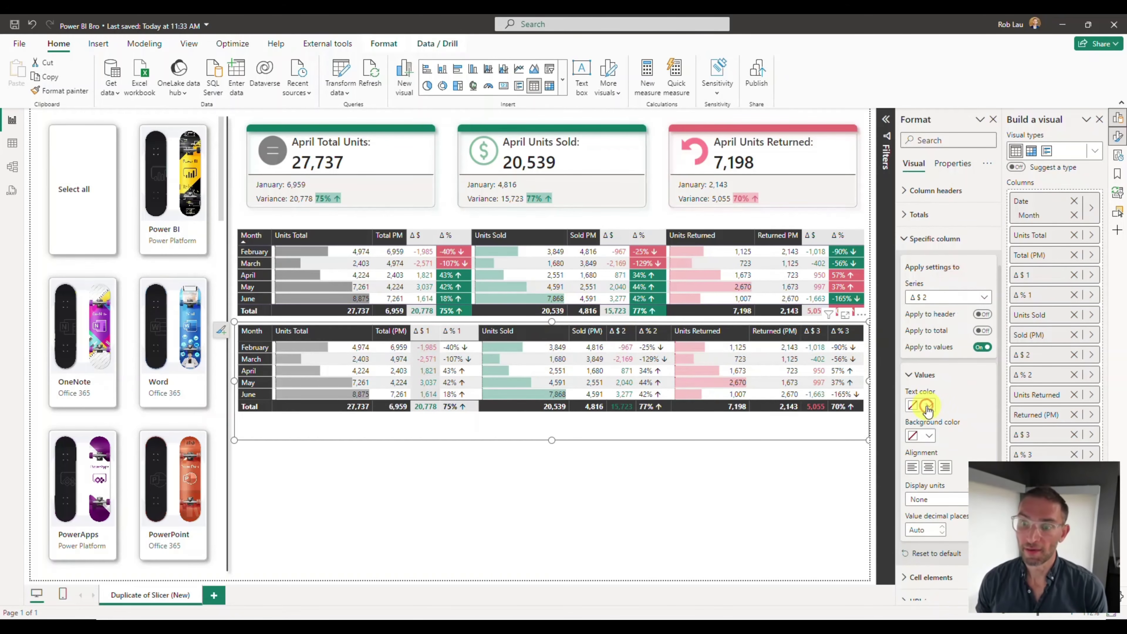
click(983, 315)
click(929, 404)
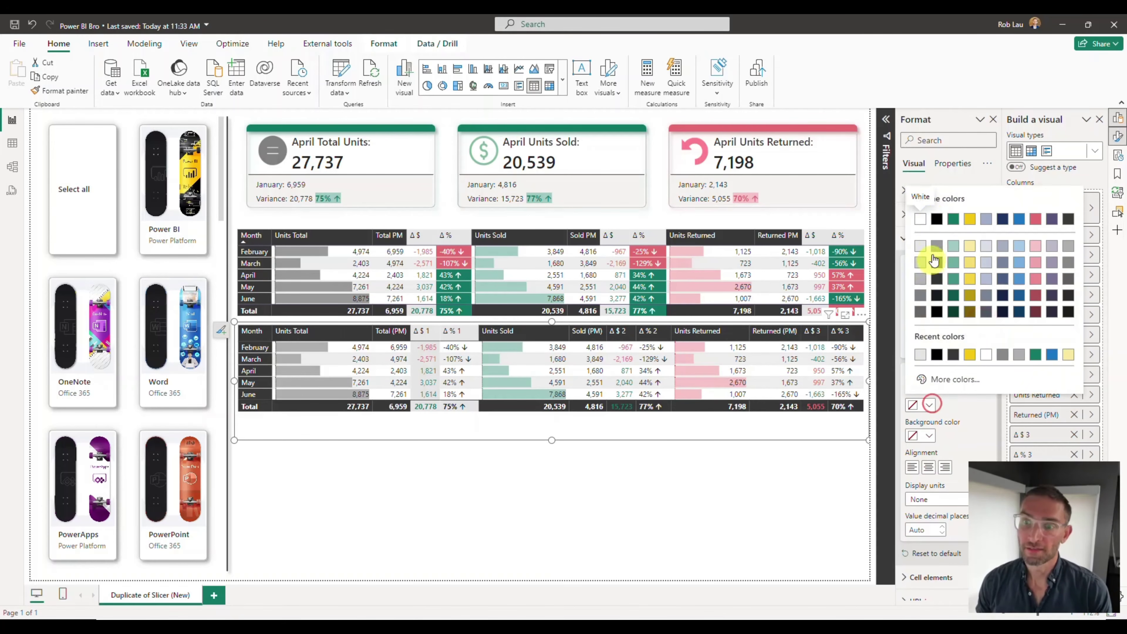
click(937, 219)
click(930, 435)
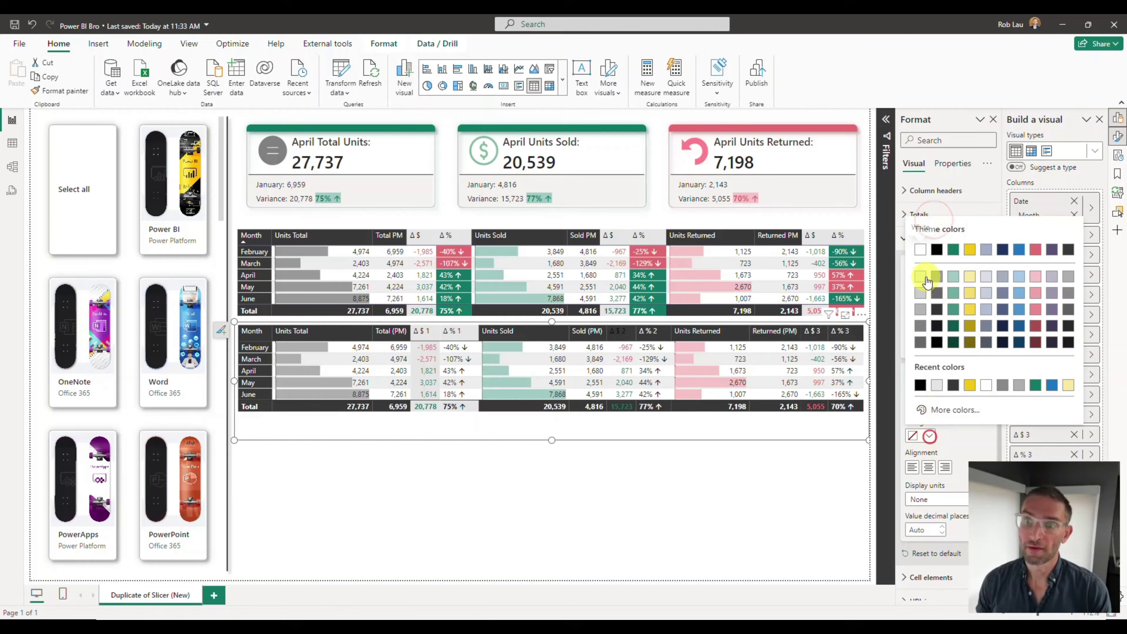
click(920, 256)
Format the Δ % 2 column with black text and a white background, applied to its header and total but not its values
click(965, 297)
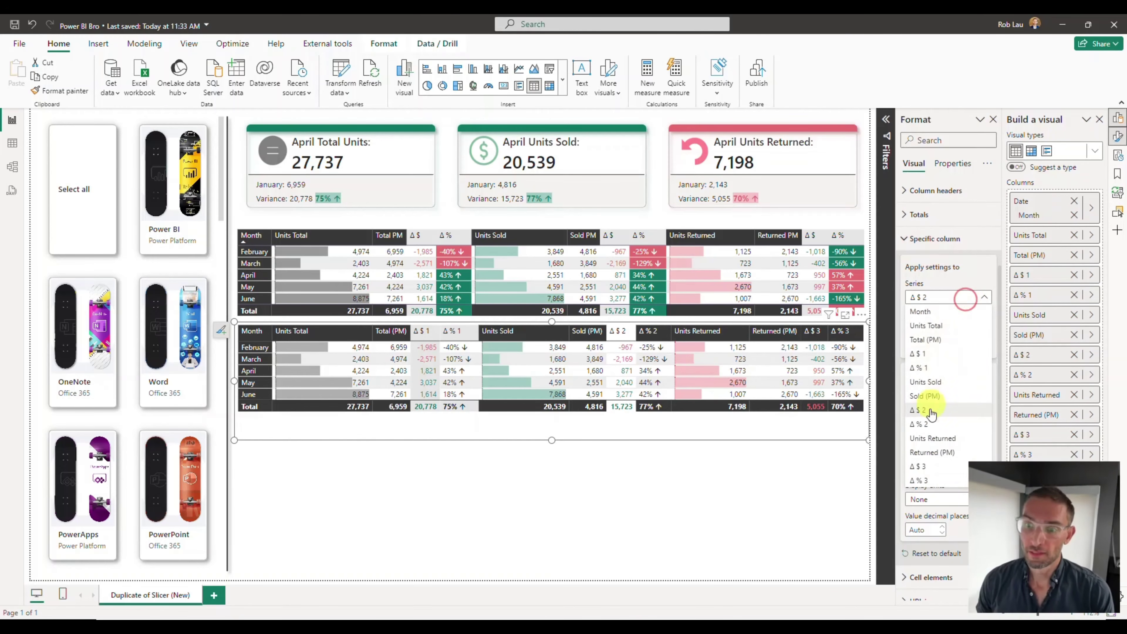
click(921, 424)
click(982, 313)
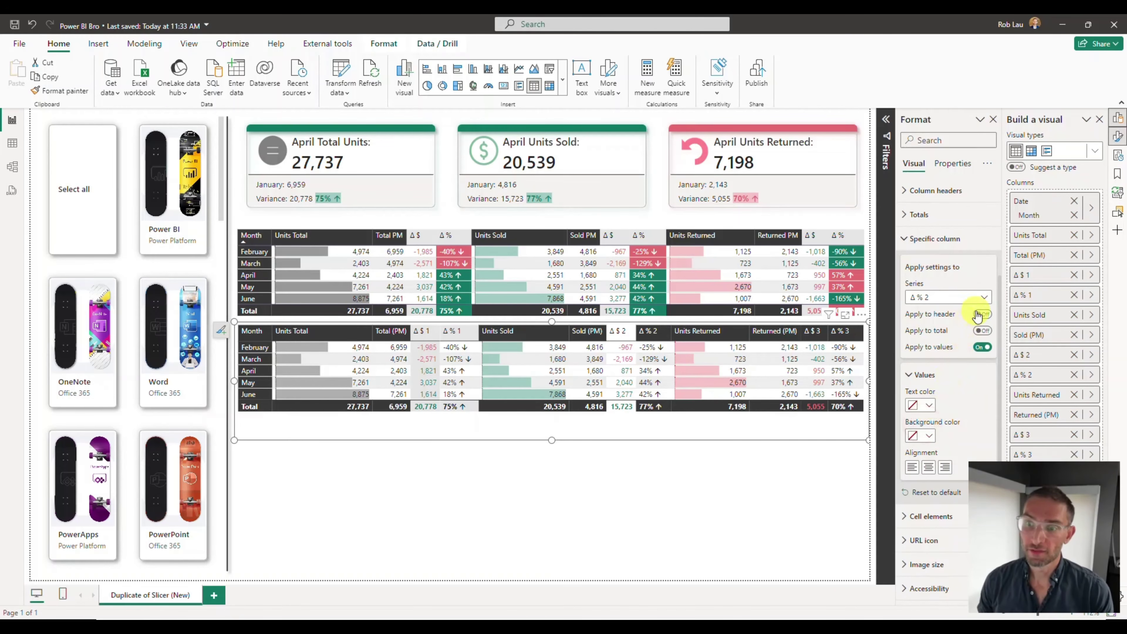
click(981, 331)
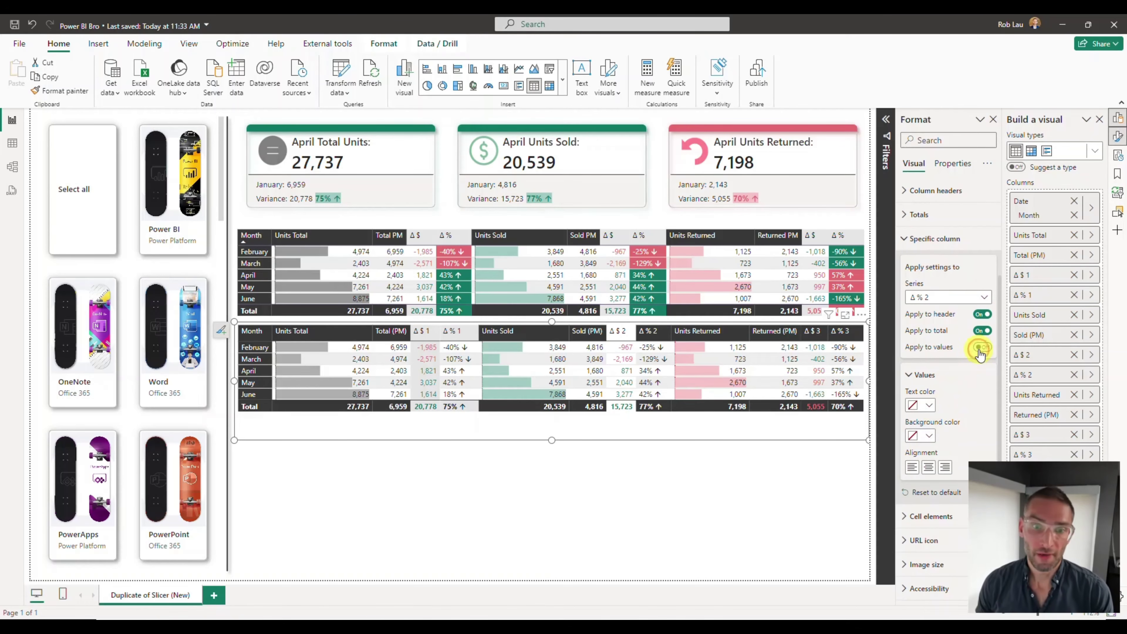
click(927, 406)
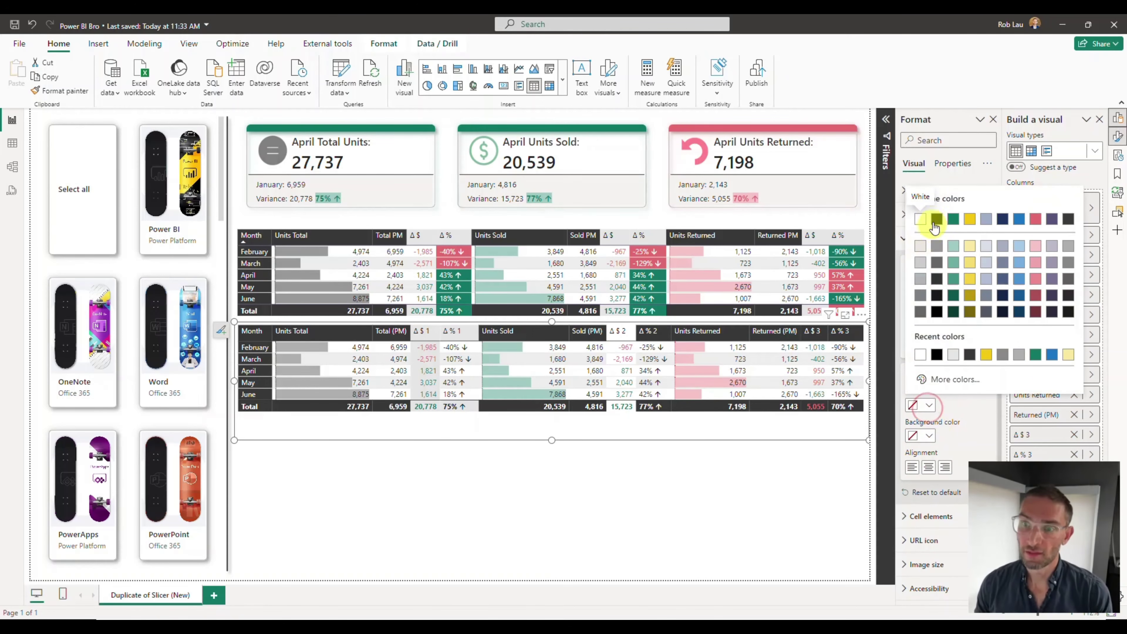
click(934, 220)
click(922, 435)
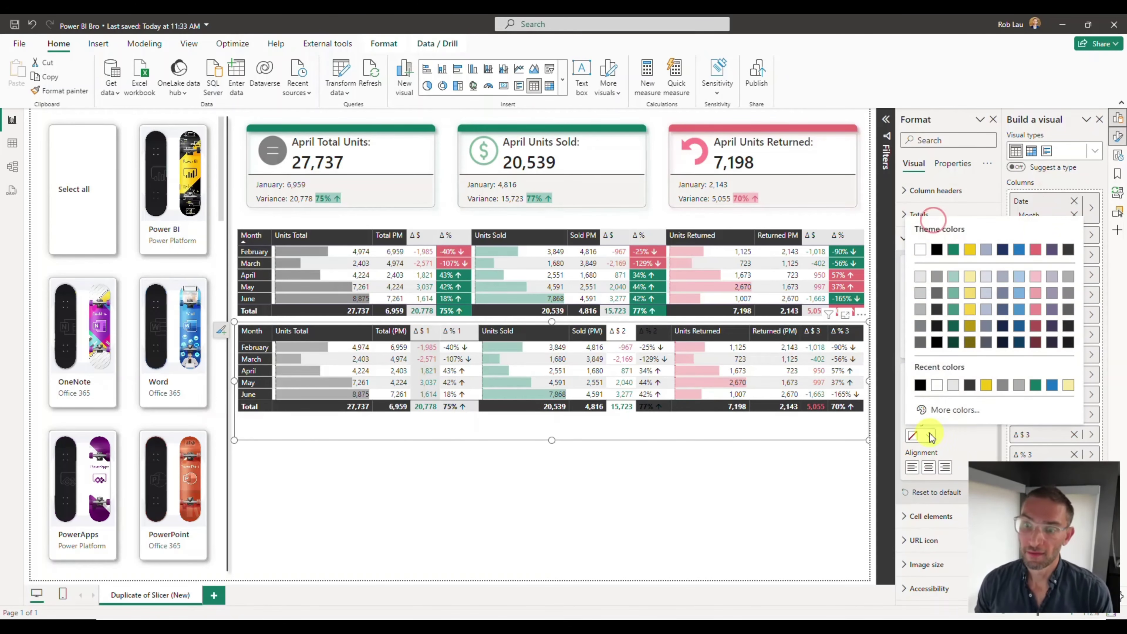
click(921, 254)
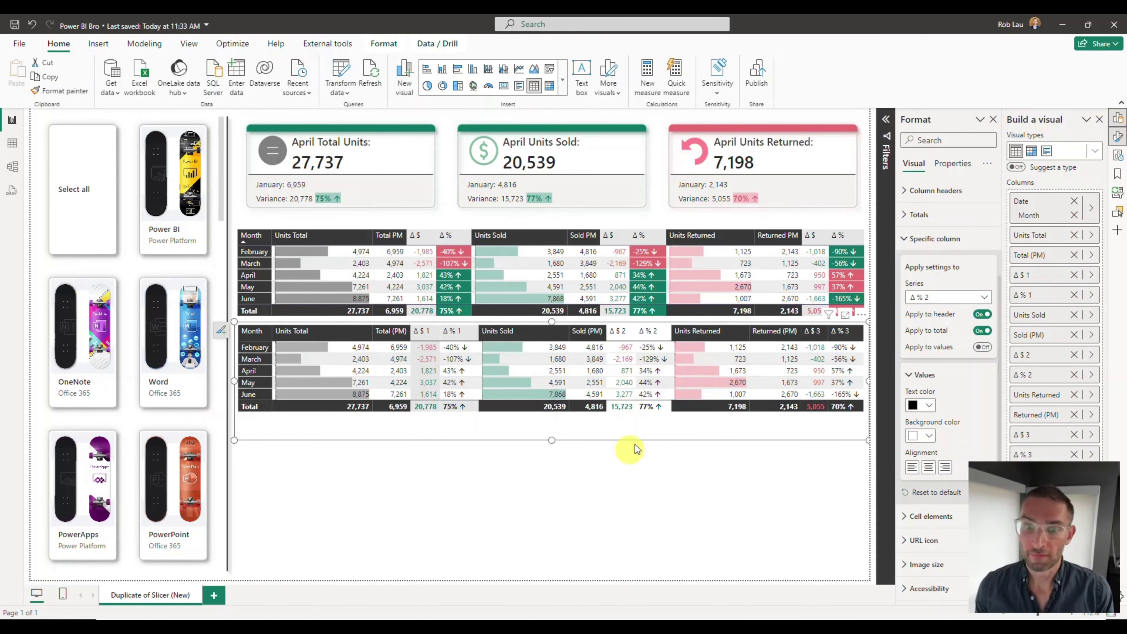
Stop applying the Δ $ 2 column's formatting to its values and set its background to light grey
click(972, 297)
click(923, 407)
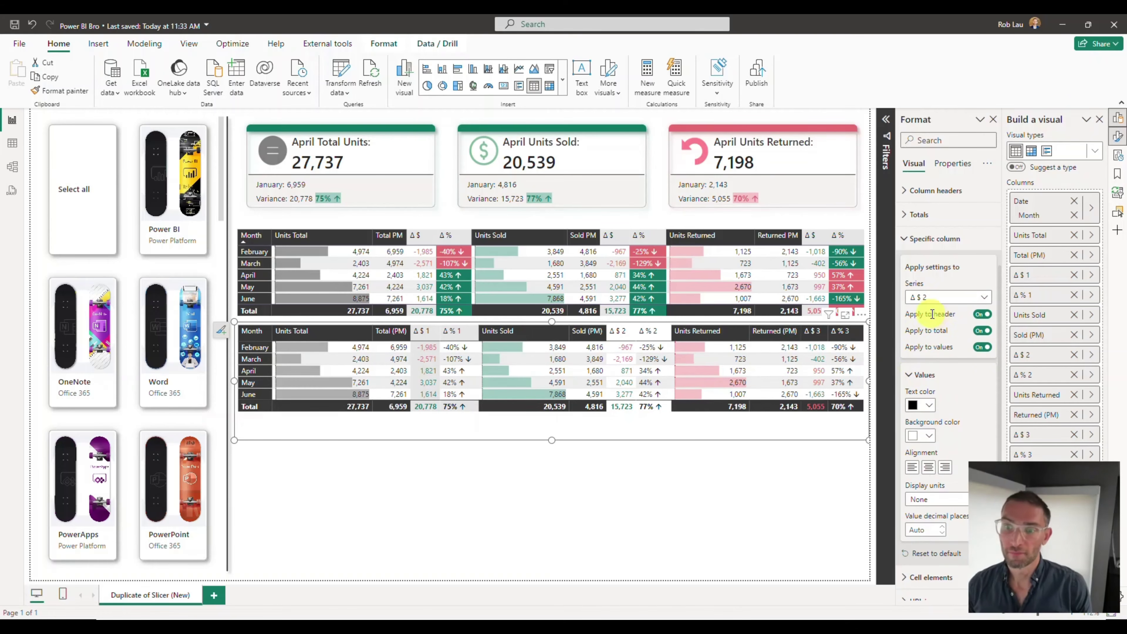
click(982, 348)
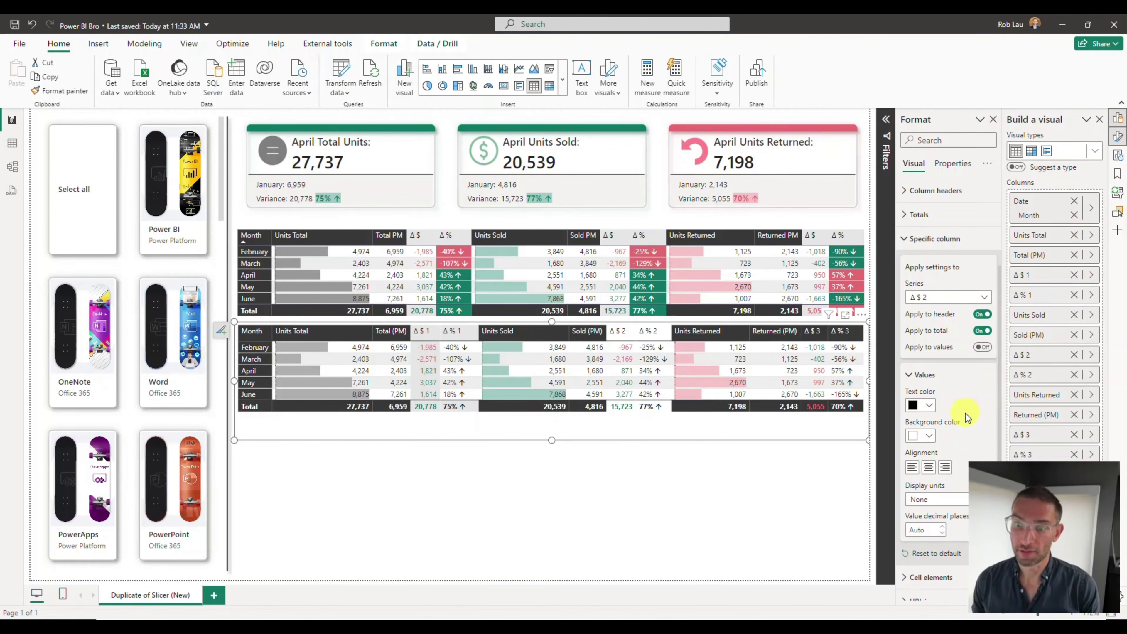
click(925, 435)
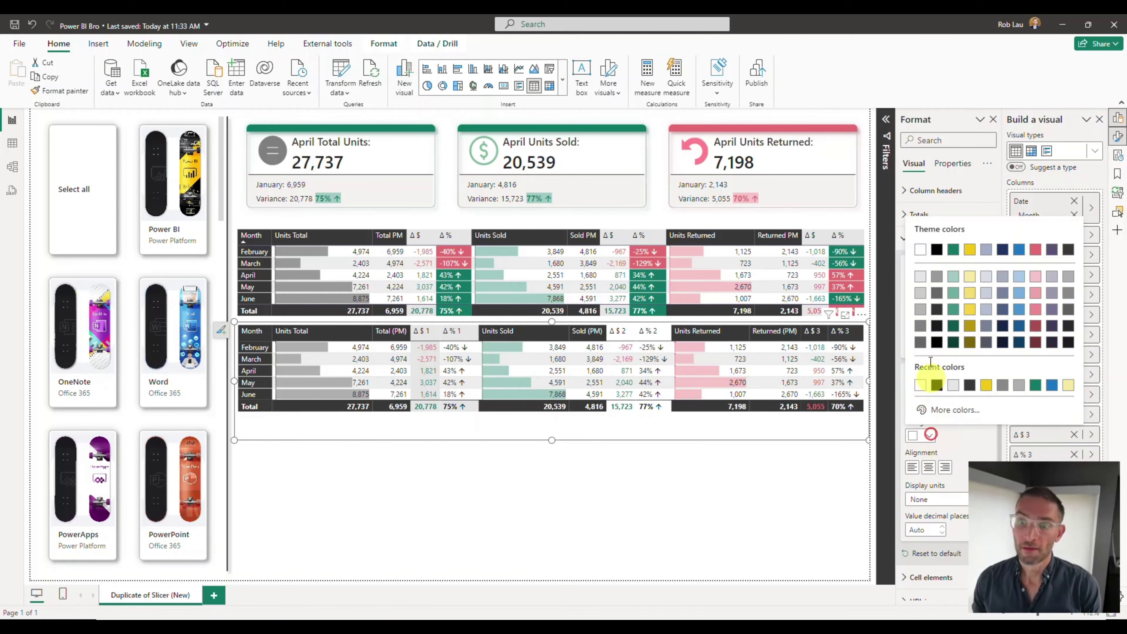
click(923, 277)
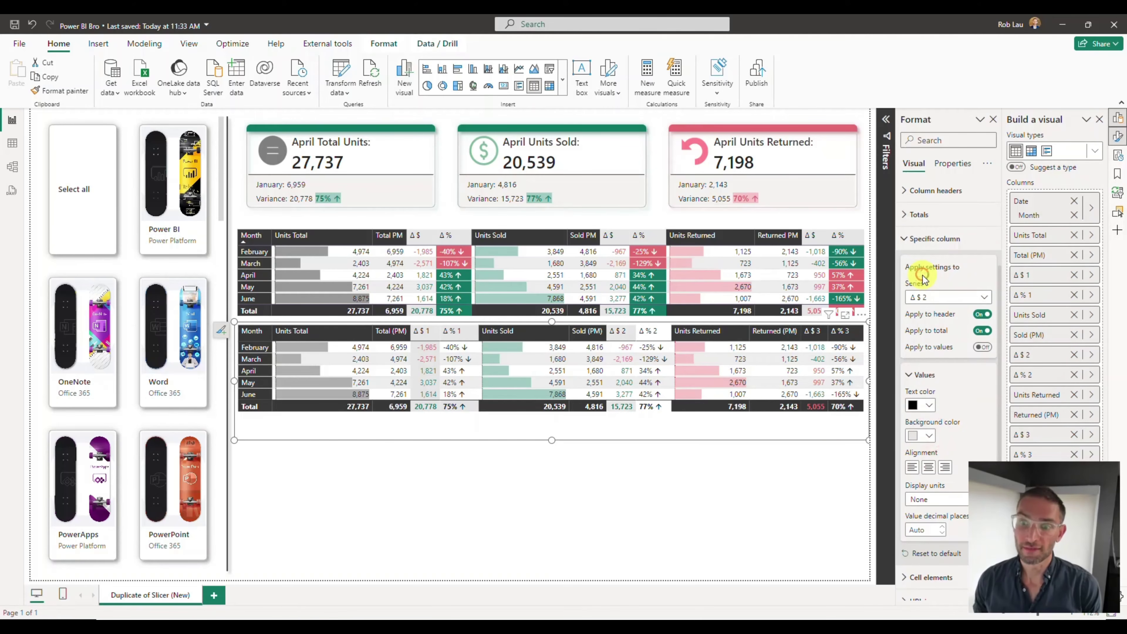
Set the background of the Δ % 2 column's header and total to light grey
click(971, 298)
click(922, 424)
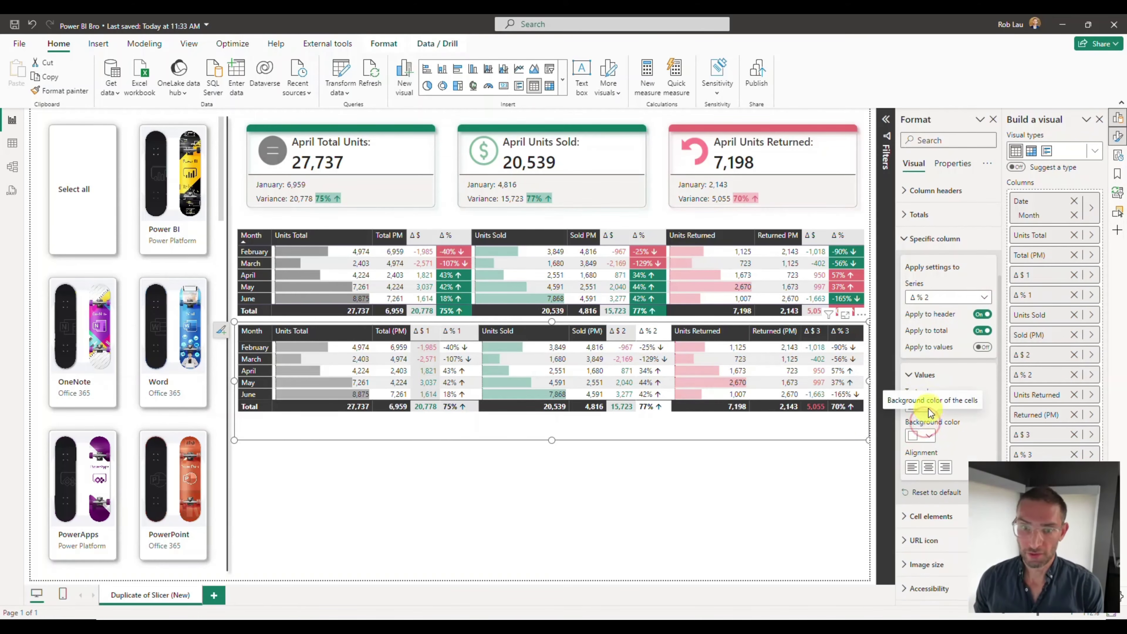
click(928, 437)
click(922, 277)
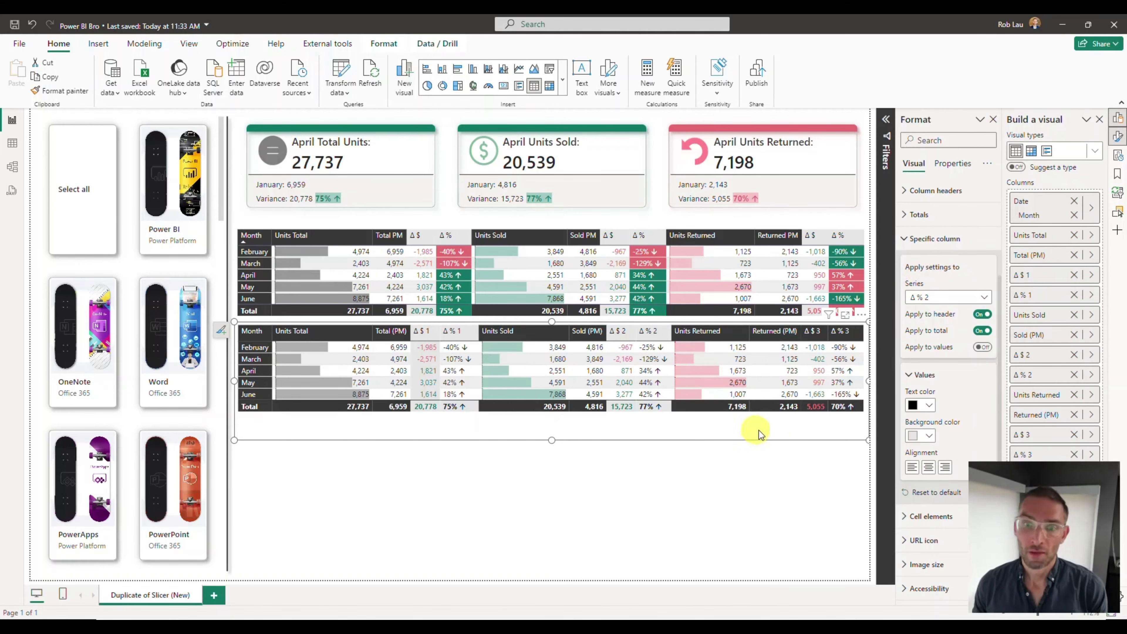
Format the Δ $ 3 column with black text and a light grey background, applied to its header and total but not its values
click(984, 296)
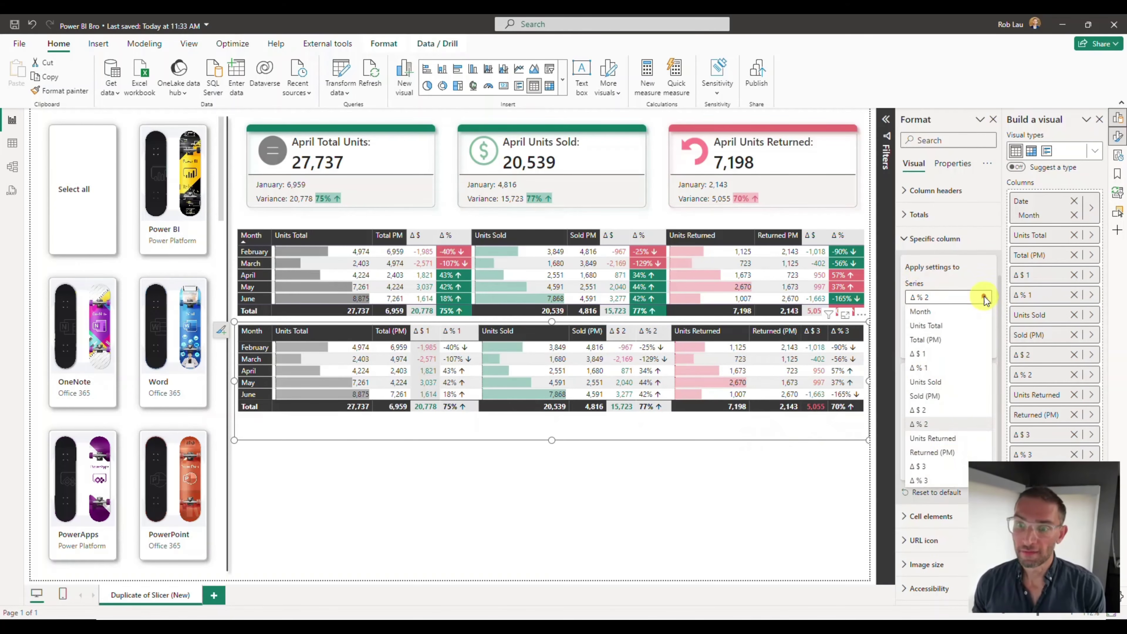
click(946, 466)
click(929, 405)
click(937, 219)
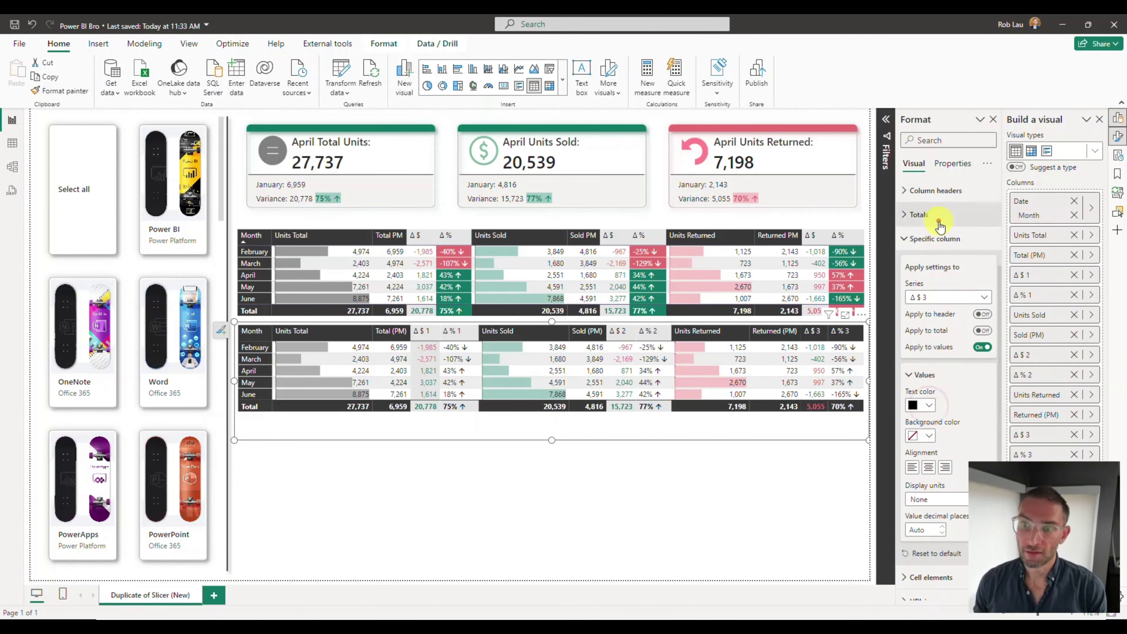
click(929, 436)
click(921, 280)
click(982, 313)
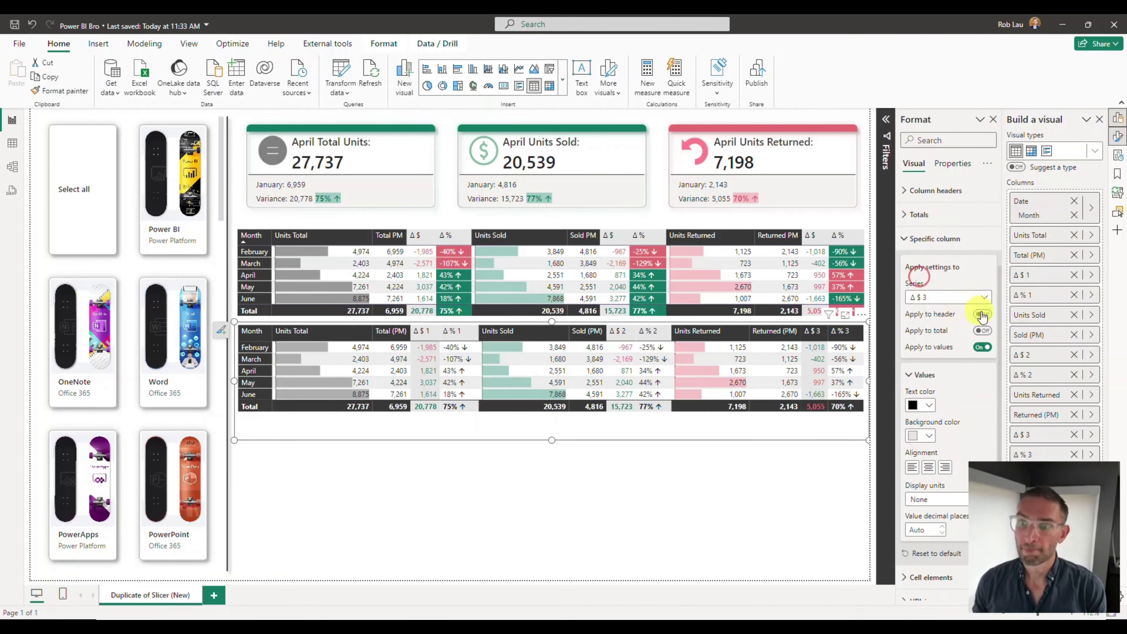
click(982, 330)
click(983, 347)
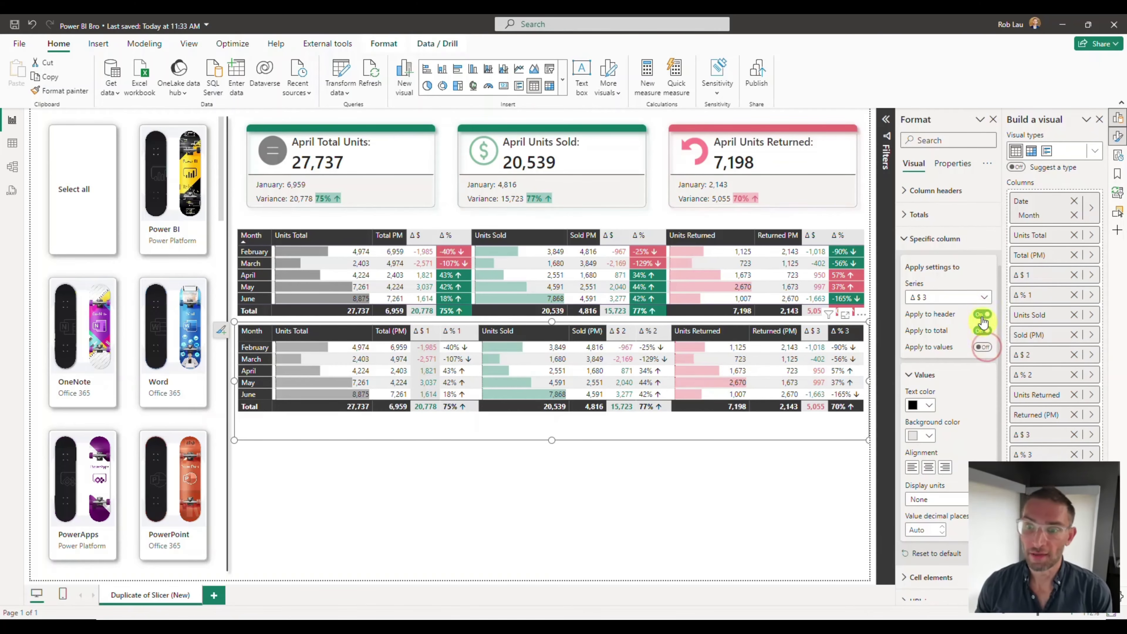
Format the Δ % 3 column with black text and a light grey background, applied to its header and total but not its values
click(977, 297)
click(923, 481)
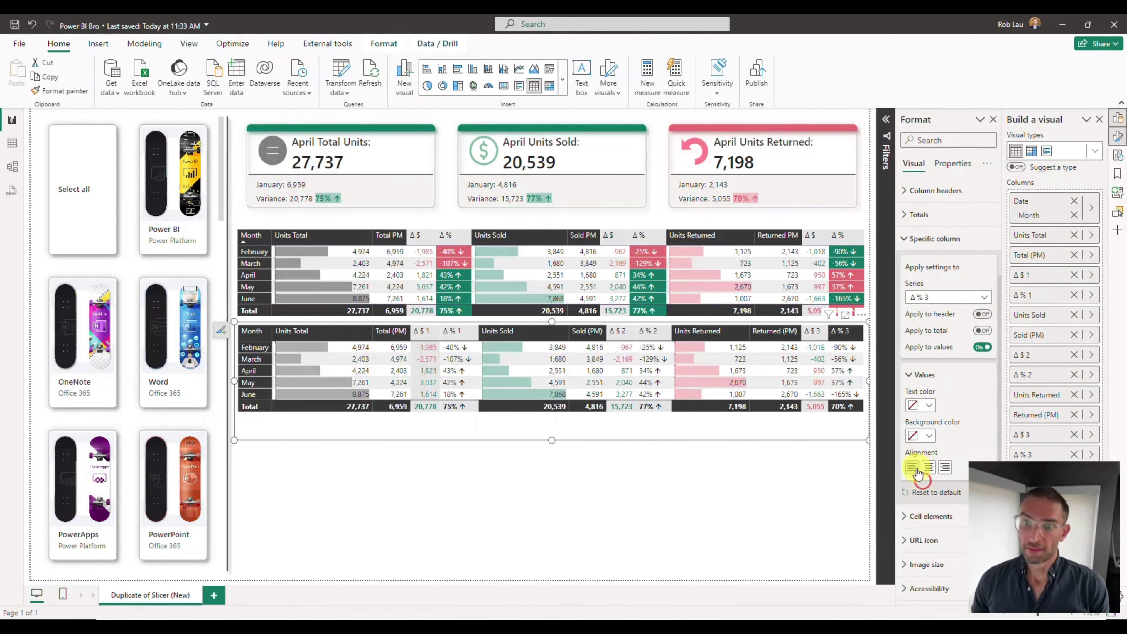
click(935, 406)
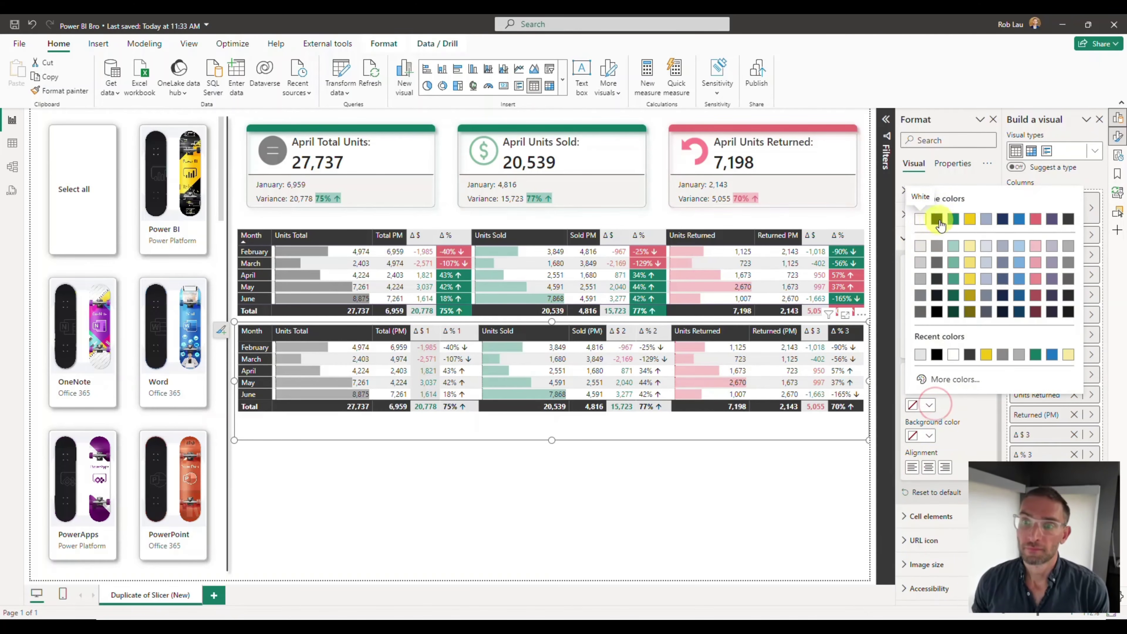
click(937, 232)
click(929, 436)
click(920, 250)
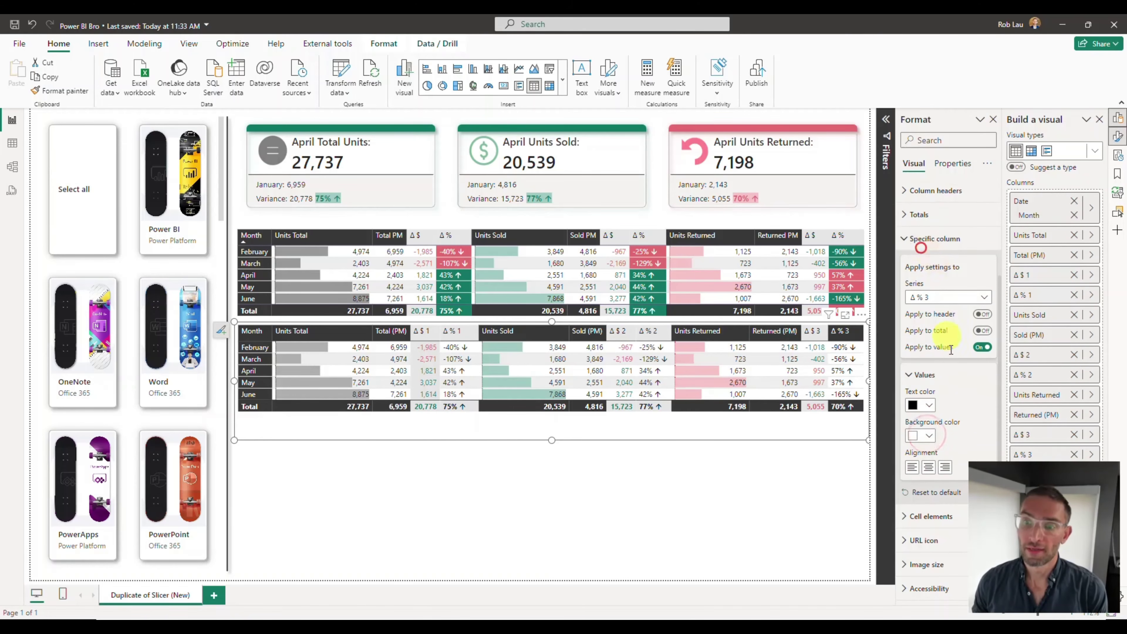
click(983, 314)
click(982, 330)
click(982, 347)
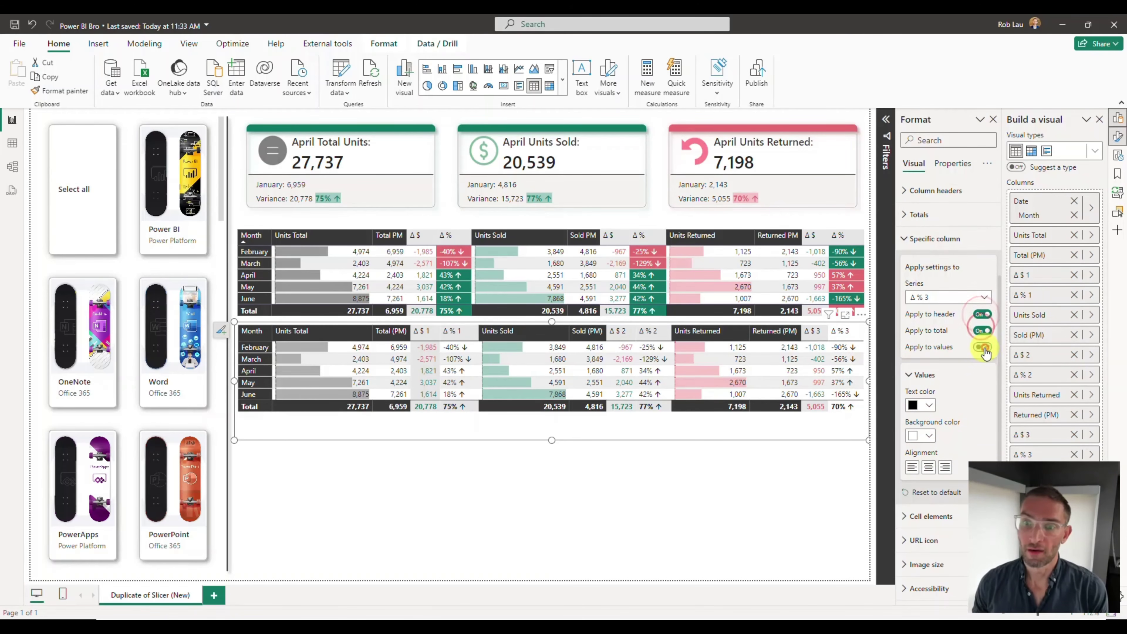
click(929, 436)
click(926, 279)
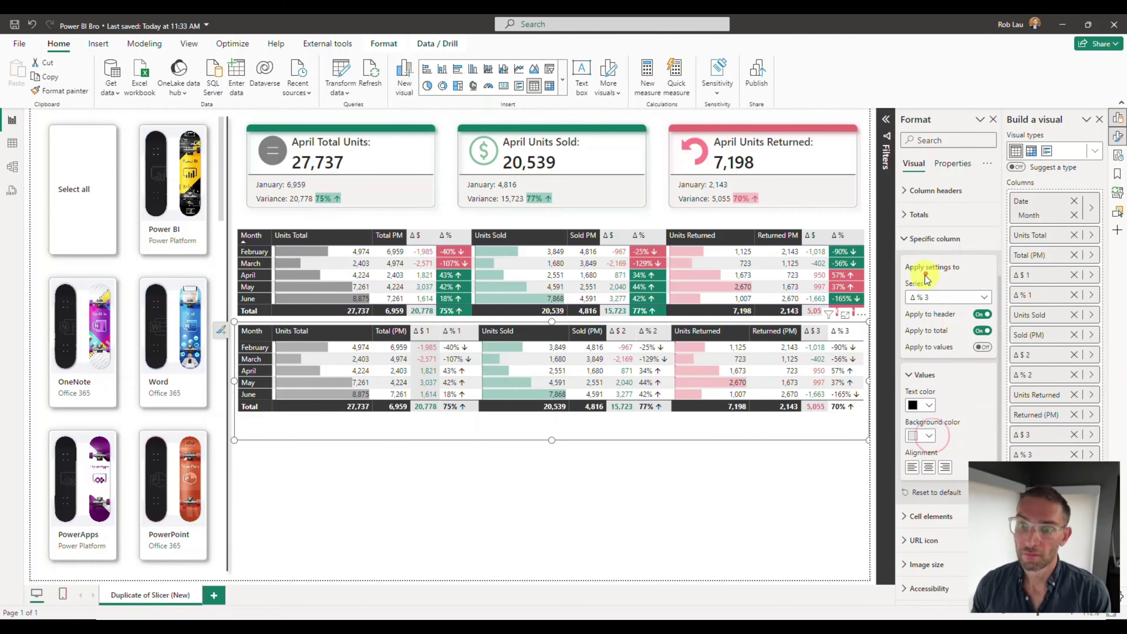
click(724, 525)
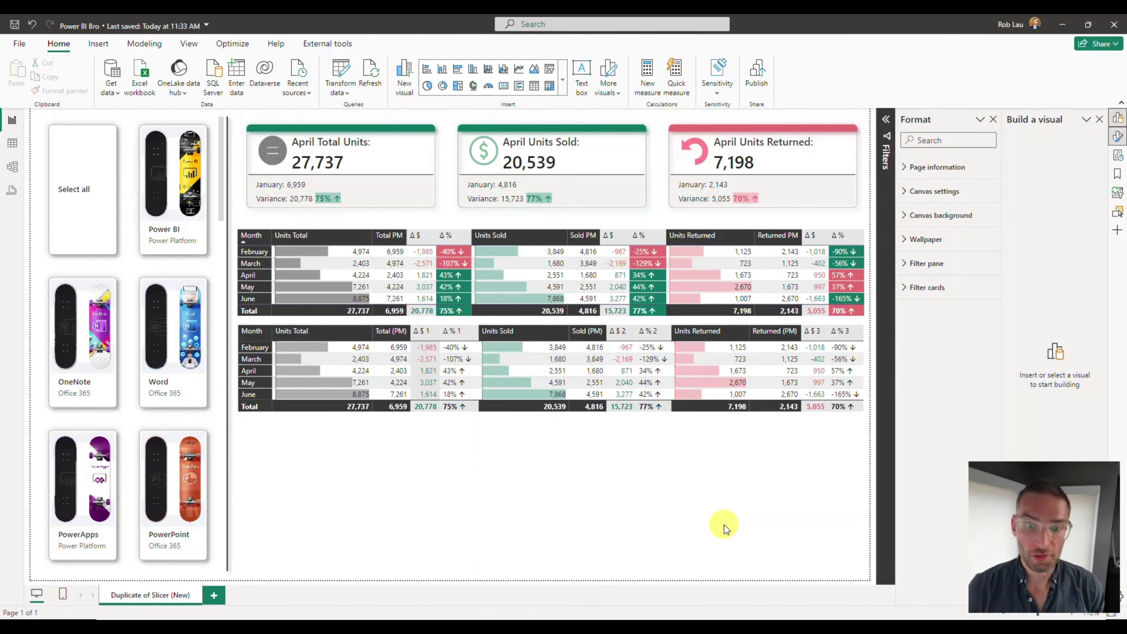
Move the rebuilt table down the page, leaving a gap below the original table
click(455, 419)
drag(455, 420, 460, 503)
click(439, 357)
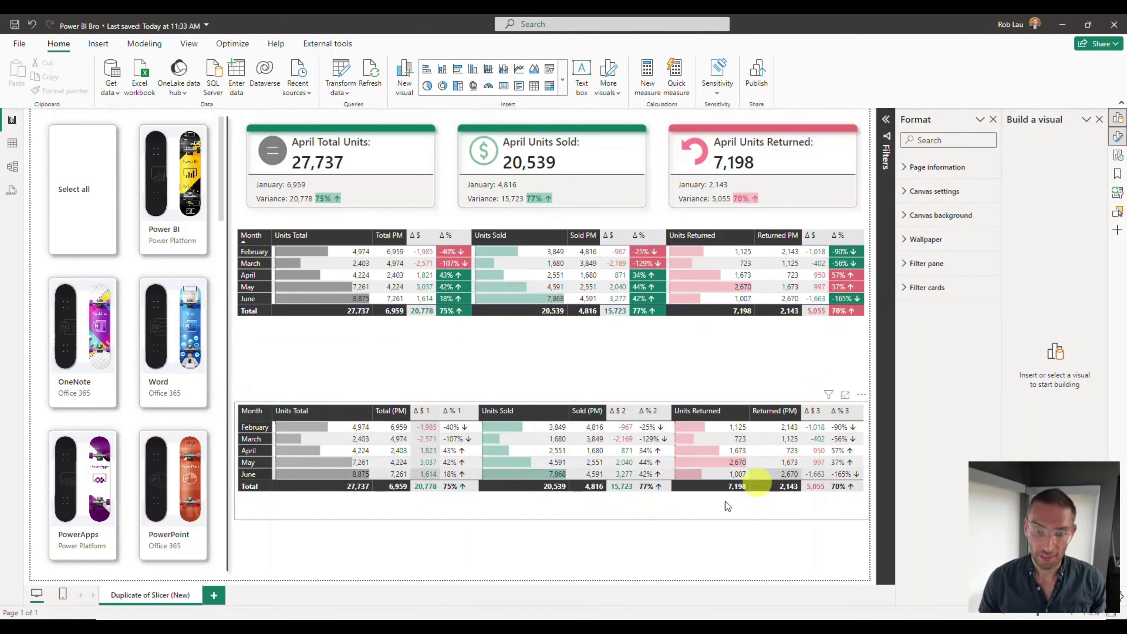
Turn on conditional background colour for the Δ % 1 column of the rebuilt table
click(450, 512)
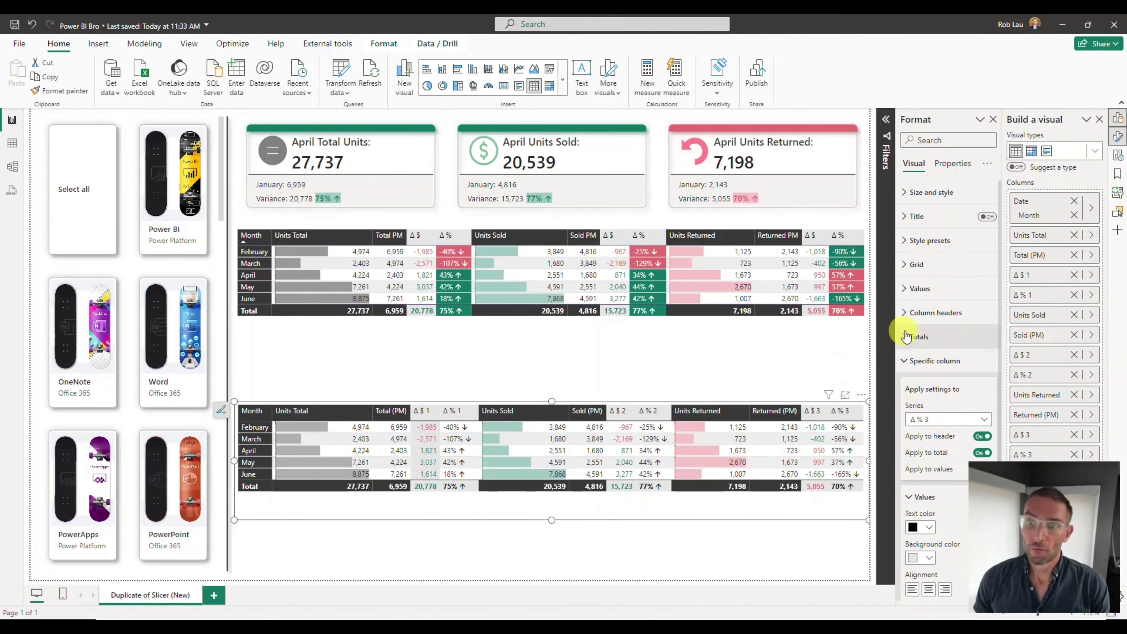
click(906, 367)
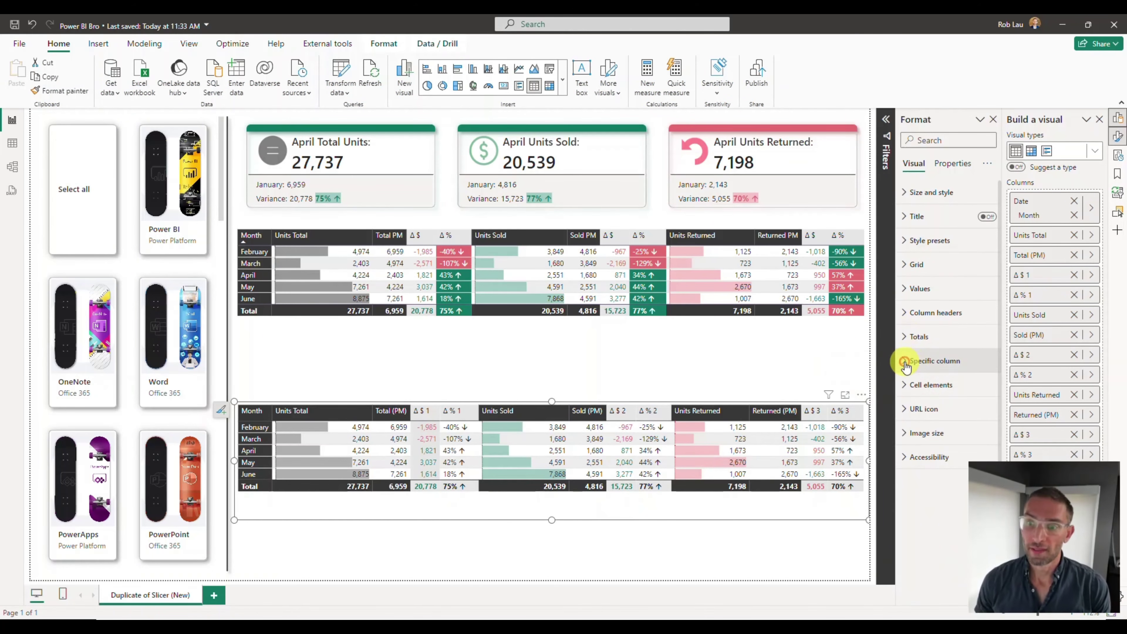
click(906, 391)
scroll(913, 386, down, 2)
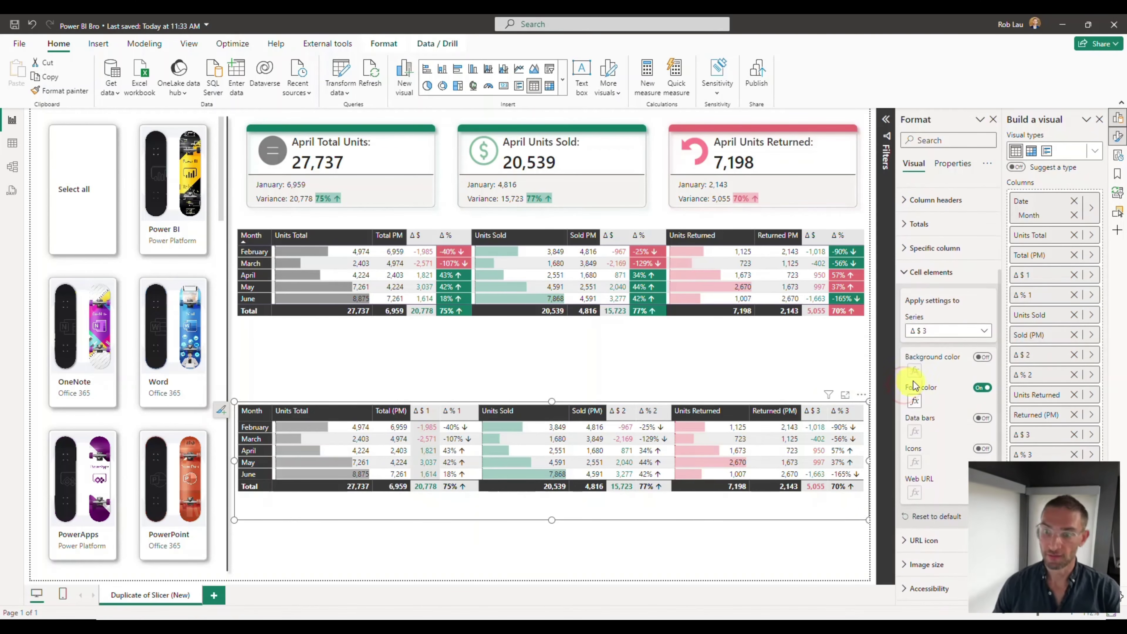
click(949, 334)
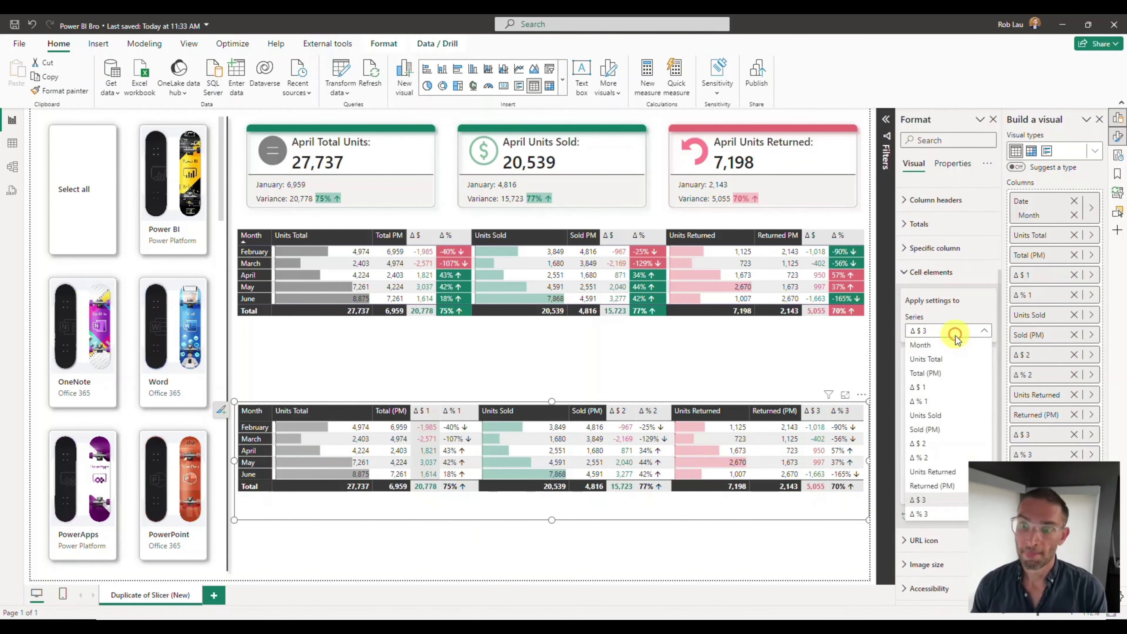
click(934, 402)
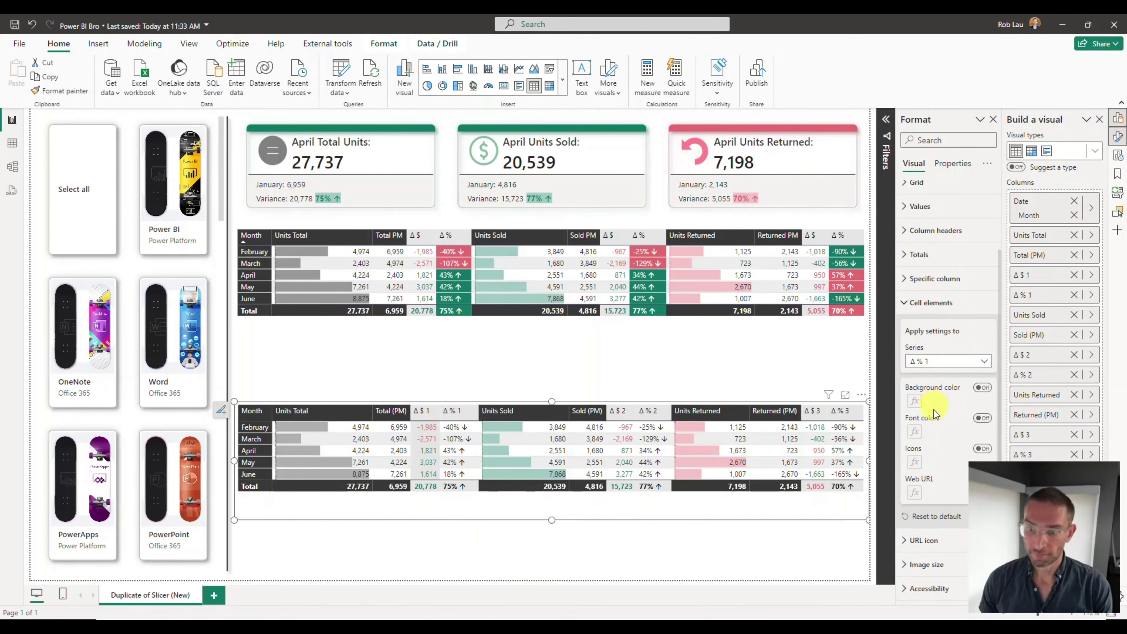
click(982, 389)
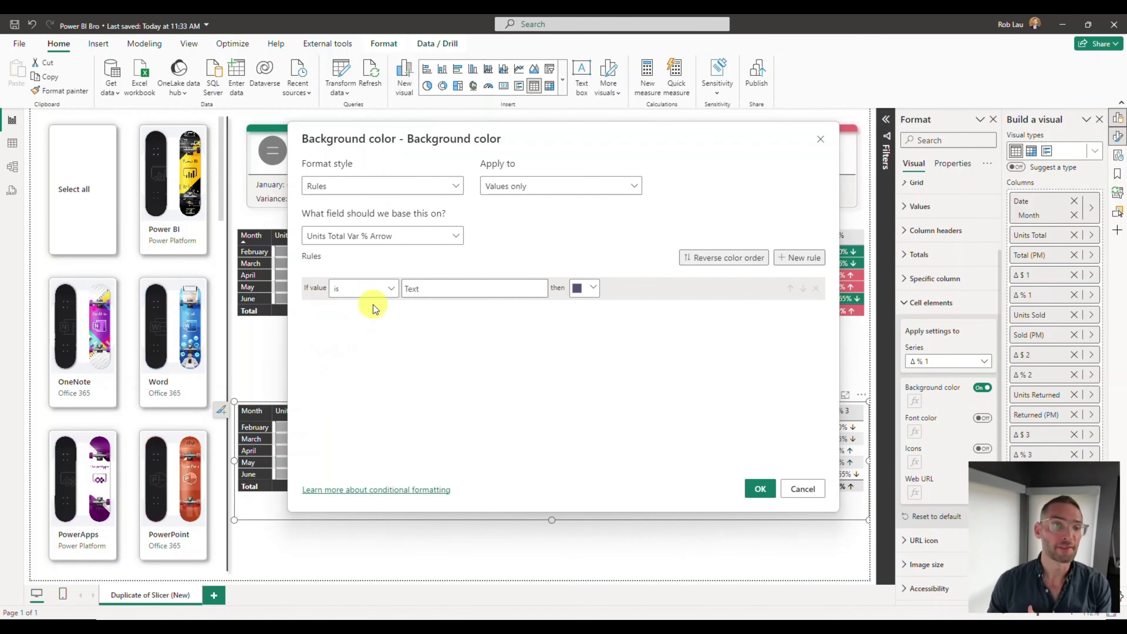
Base the Δ % 1 background colour rules on the Units Total Var % measure
click(428, 236)
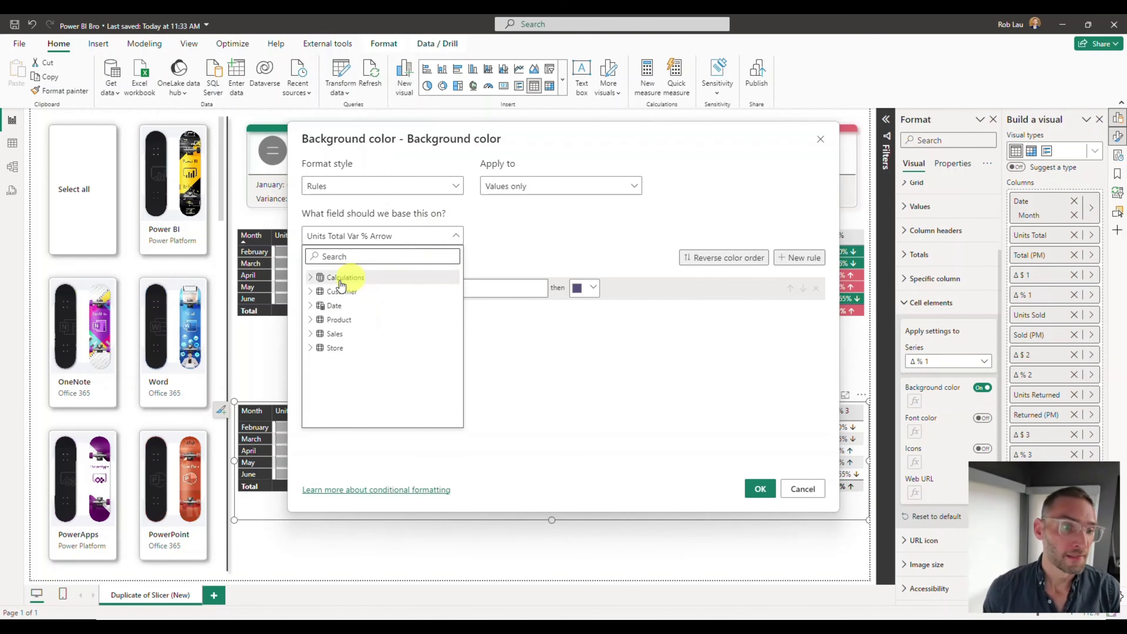
click(310, 277)
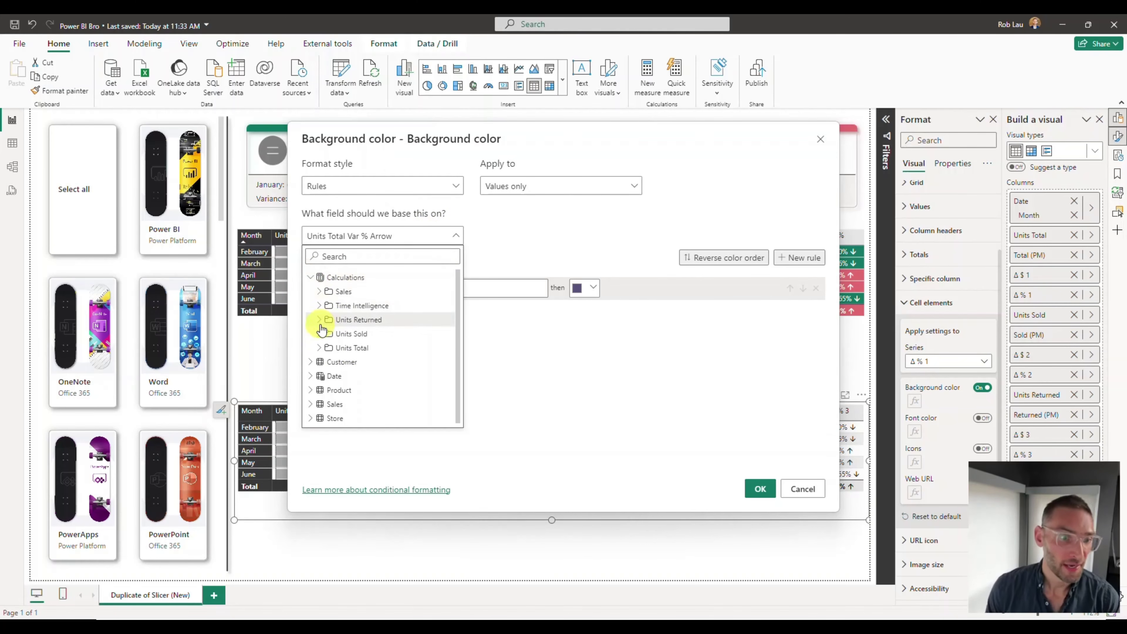
click(320, 348)
scroll(322, 350, down, 3)
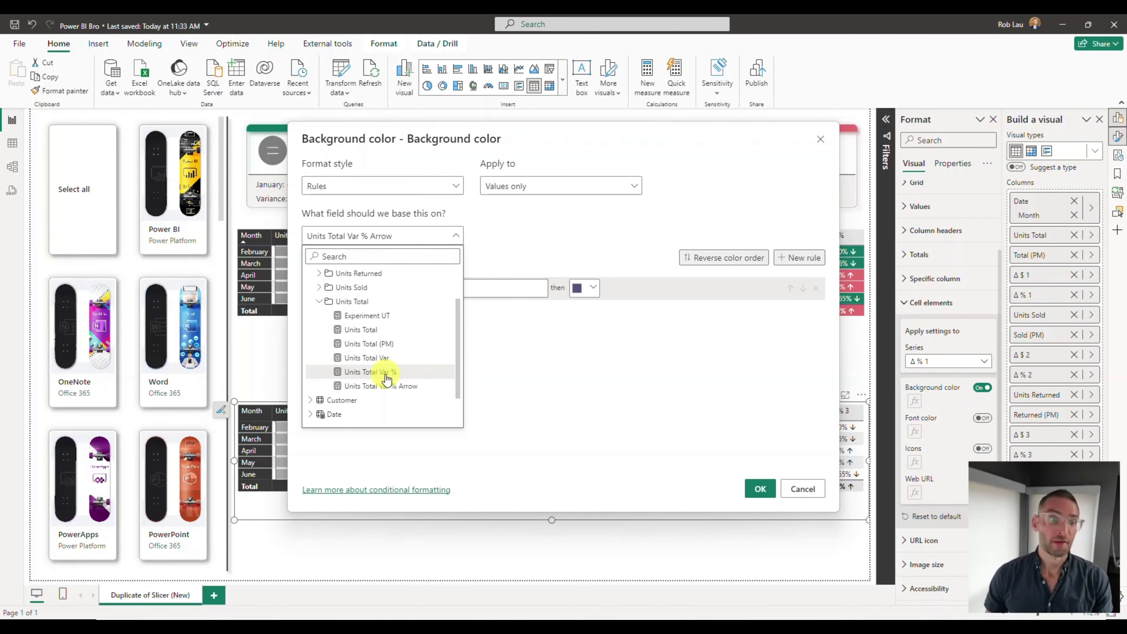
click(385, 373)
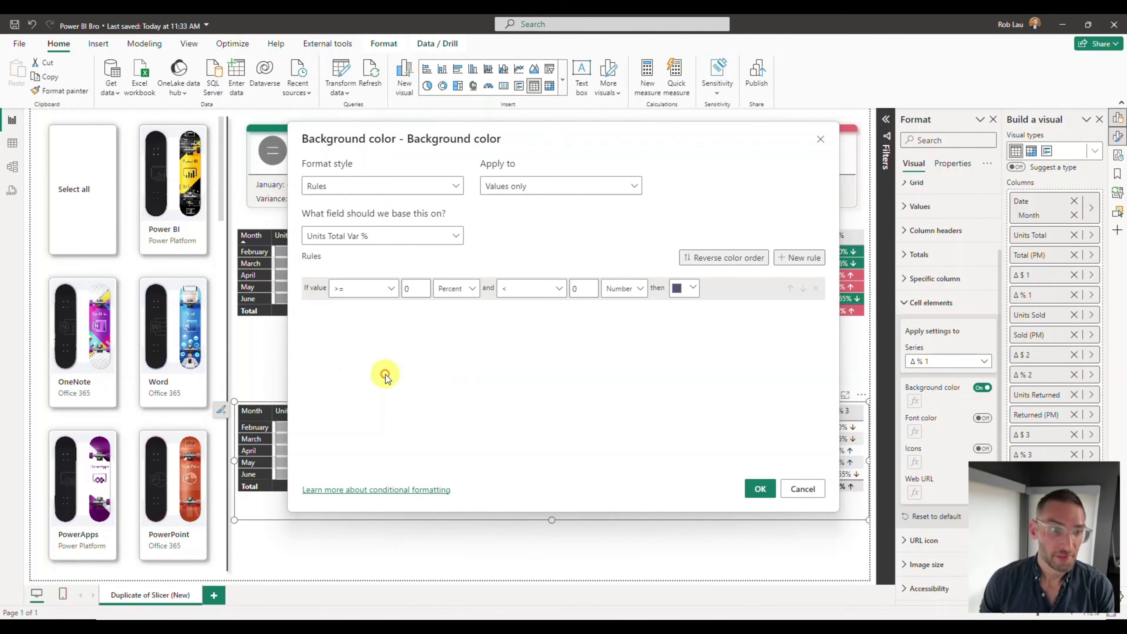
Define two number-based rules for Δ % 1: from Min to below 0, and from 0 to below Max
click(471, 289)
click(466, 308)
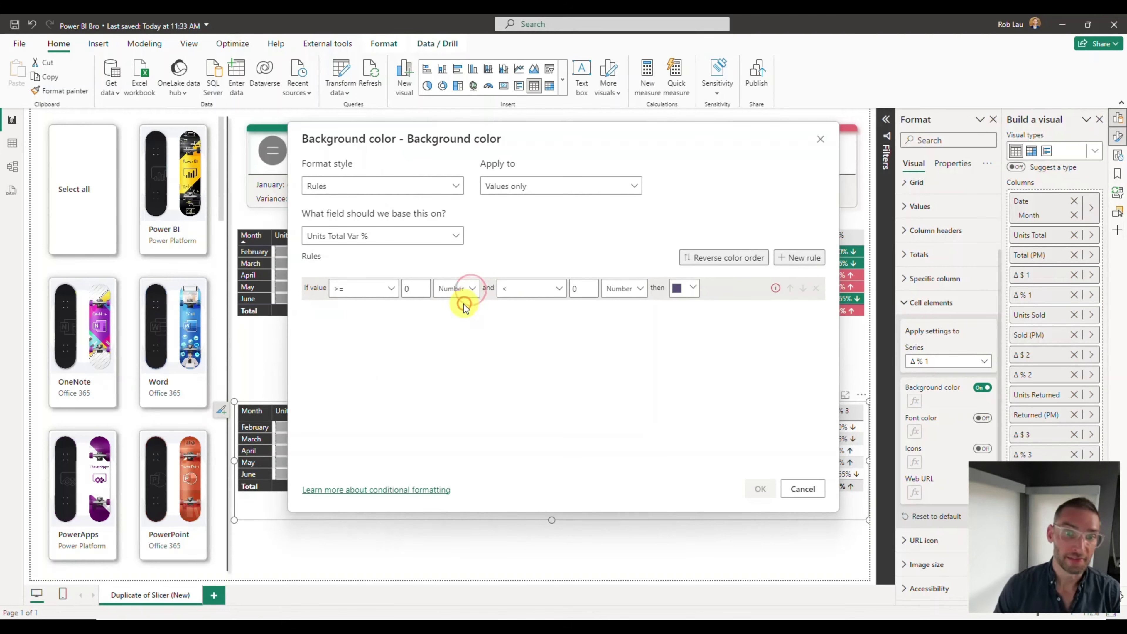
click(815, 257)
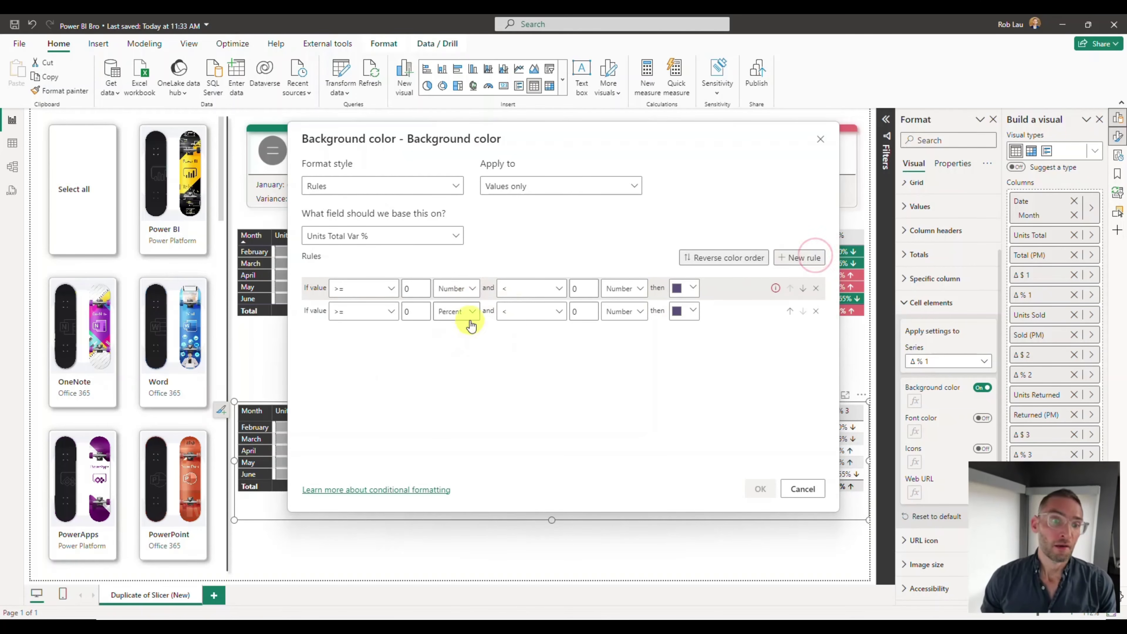
click(464, 312)
click(463, 329)
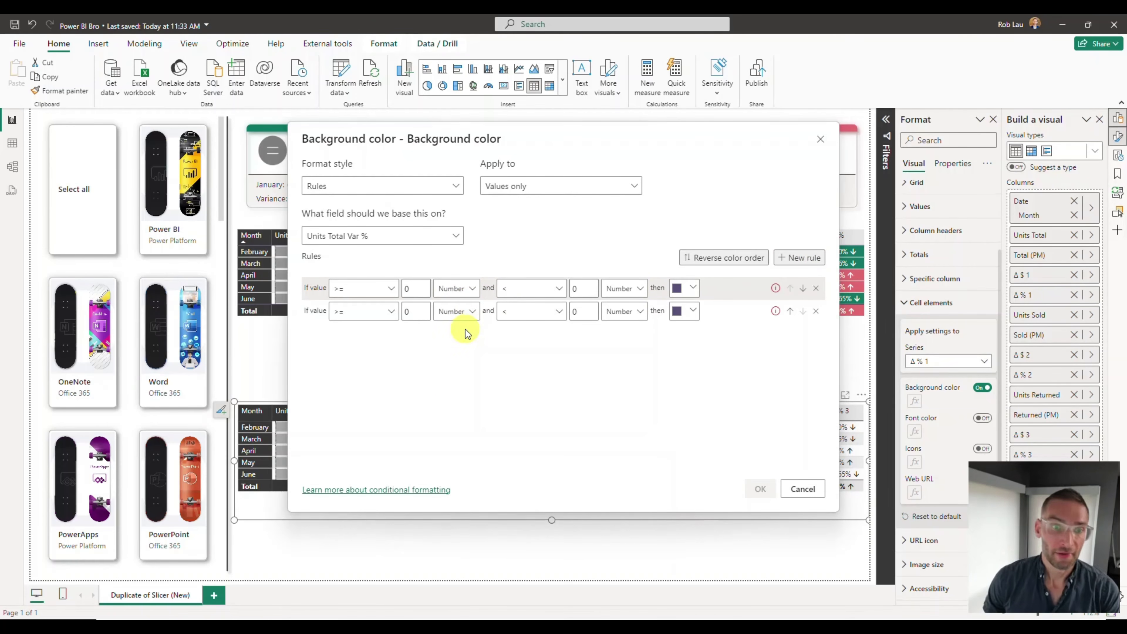
click(406, 288)
key(BackSpace)
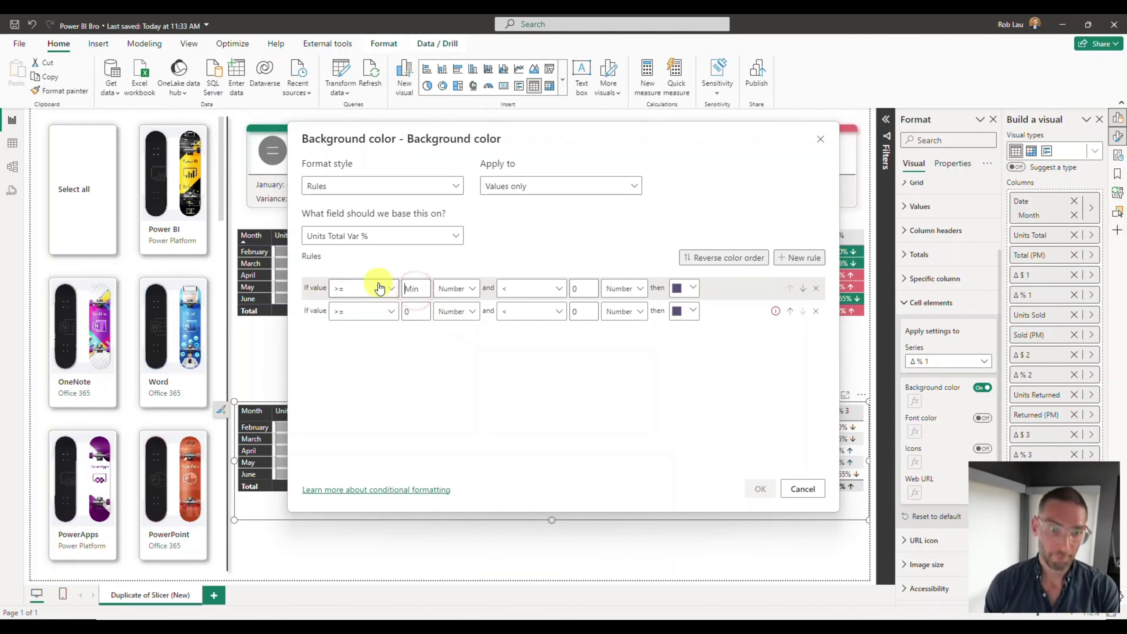
click(584, 311)
key(BackSpace)
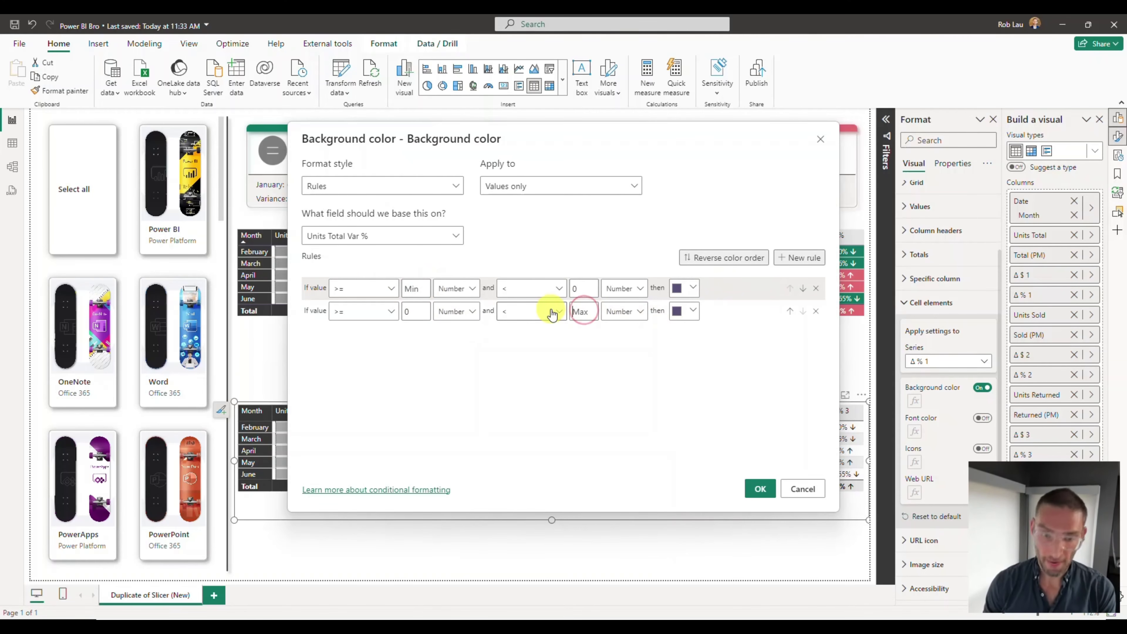
click(639, 370)
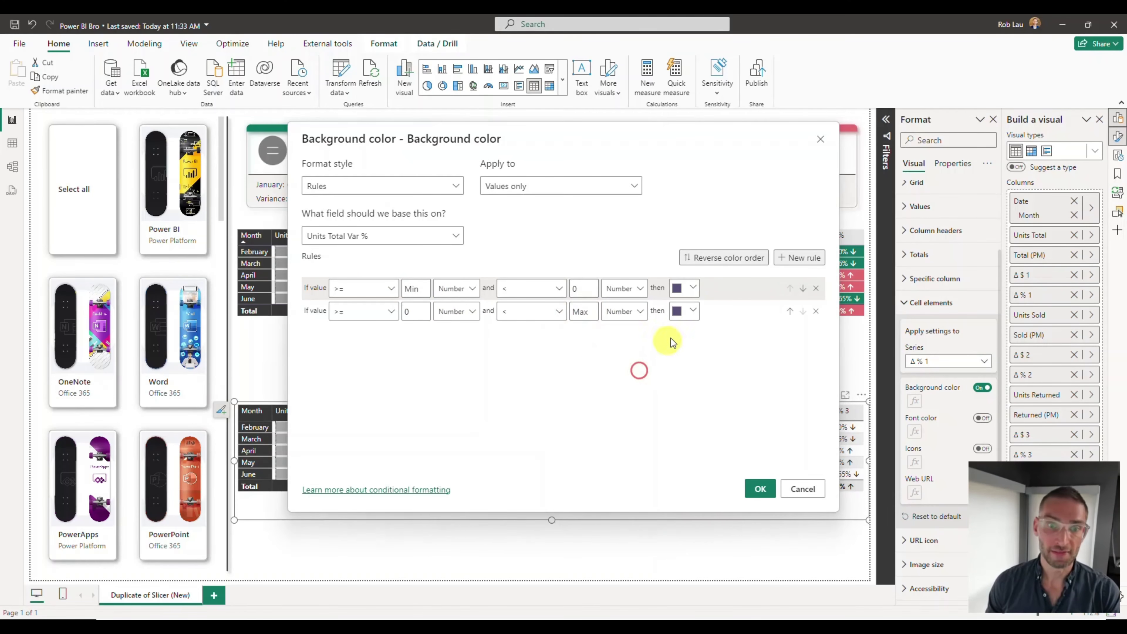
Colour the below-zero rule red and the zero-and-above rule green, and apply the Δ % 1 background formatting
click(692, 289)
click(724, 310)
click(692, 311)
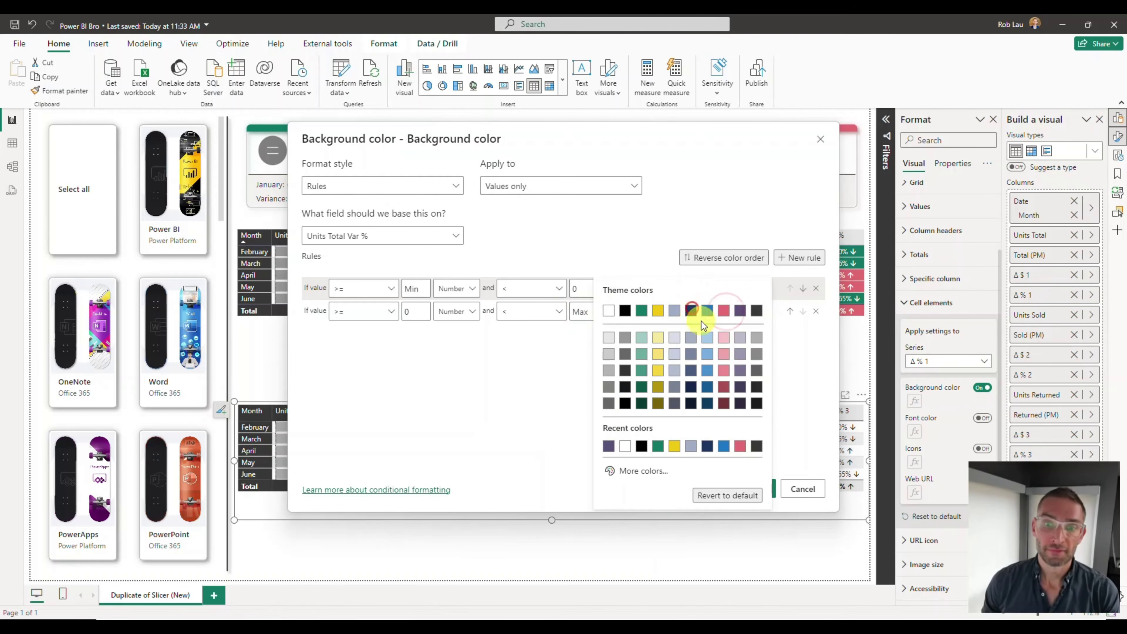
click(642, 310)
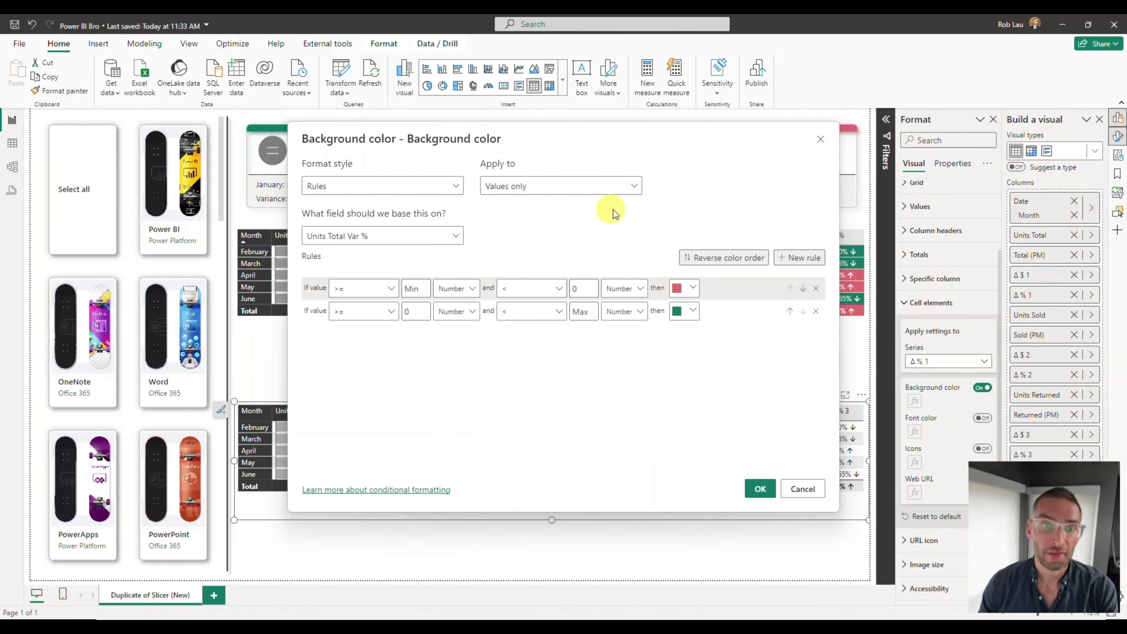
click(758, 489)
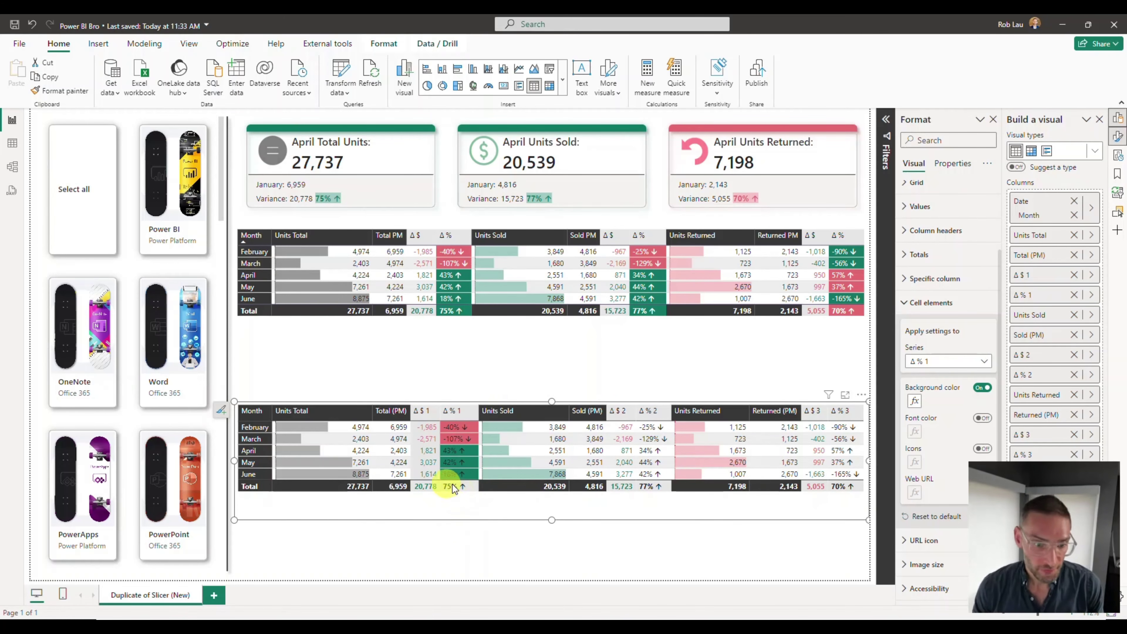
Extend the Δ % 1 background colour rules to cover both values and totals
click(501, 517)
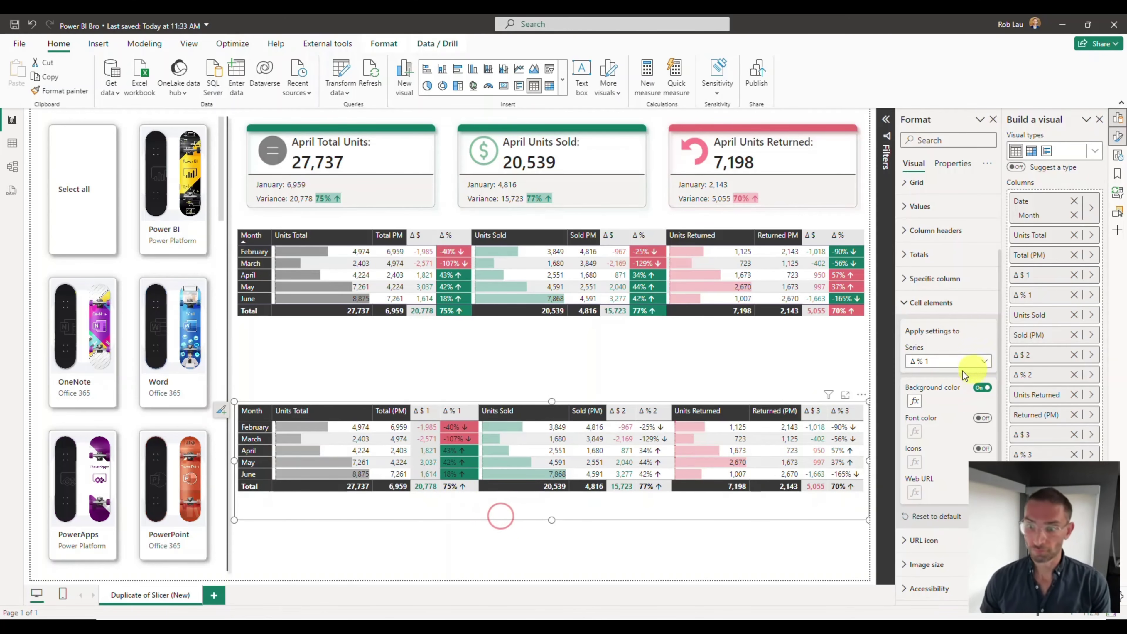
click(913, 403)
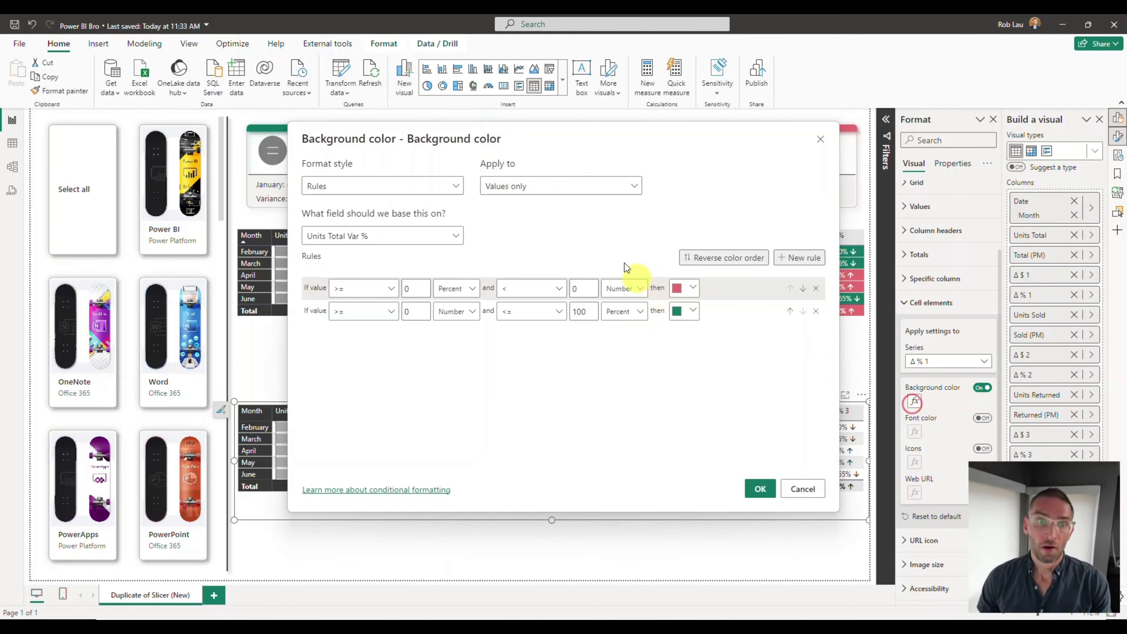
click(559, 185)
click(538, 224)
click(760, 489)
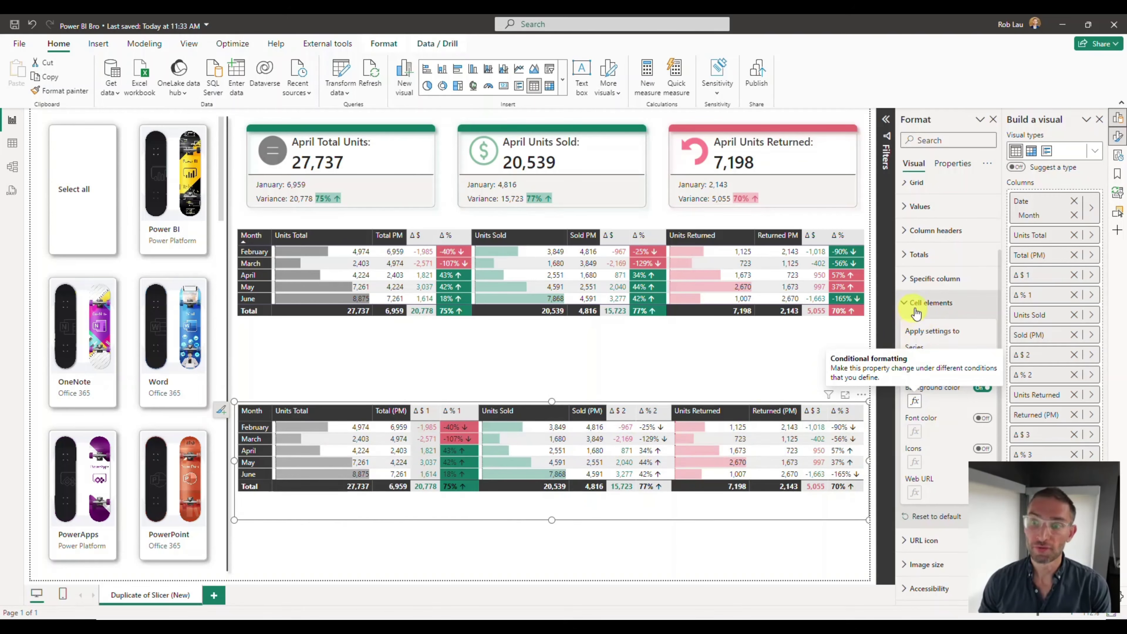
Turn on conditional background colour for the Δ % 2 column, keeping the Rules format style
click(970, 360)
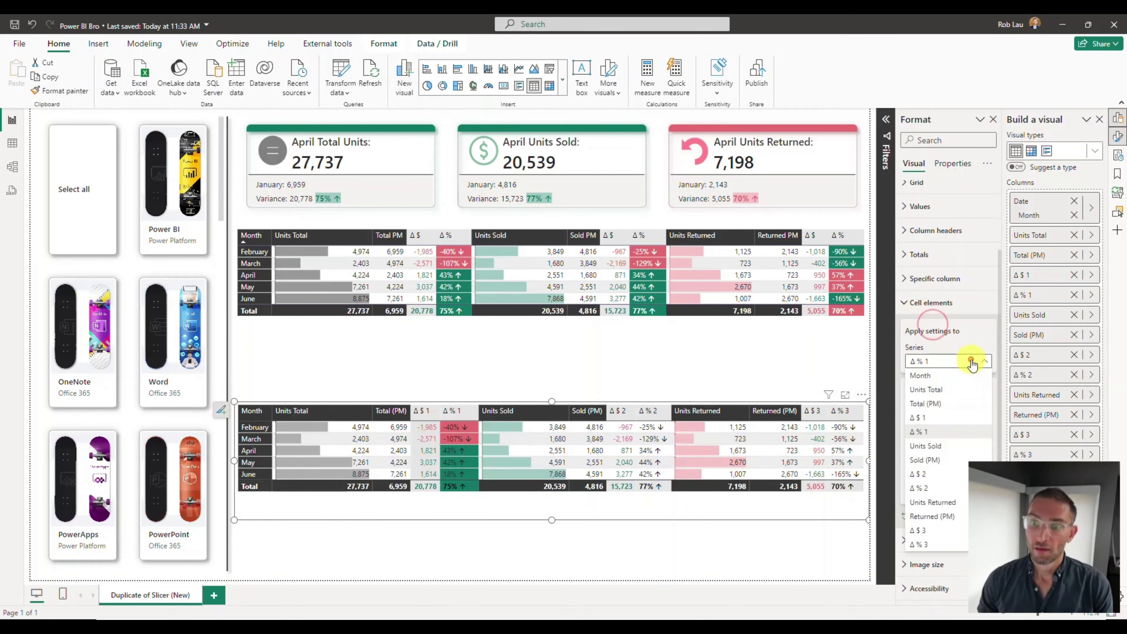
click(919, 487)
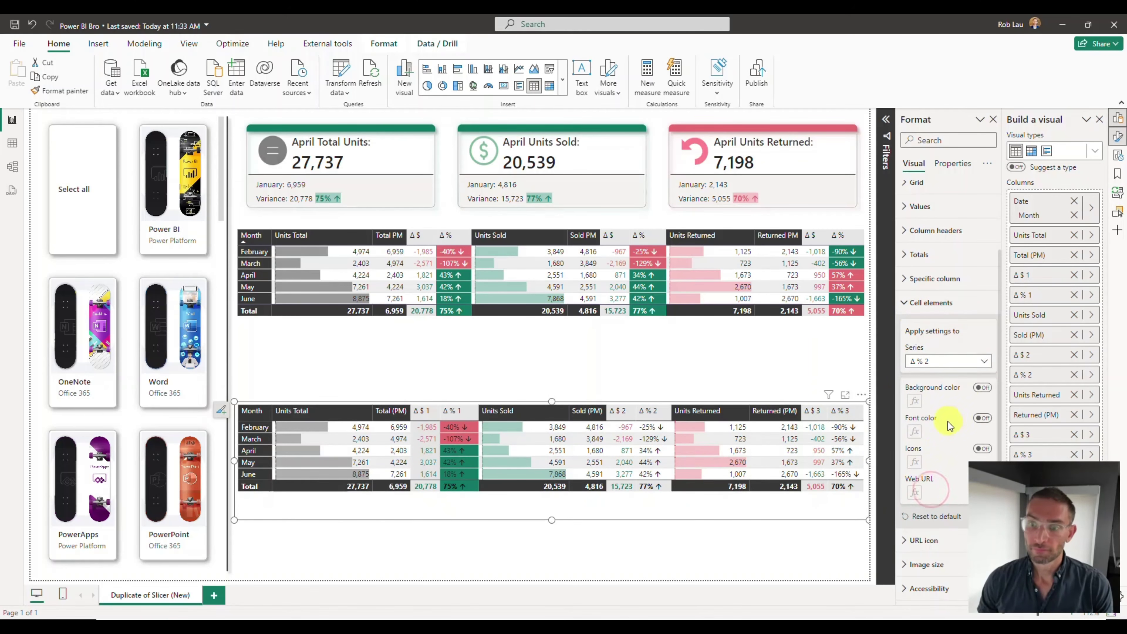
click(980, 388)
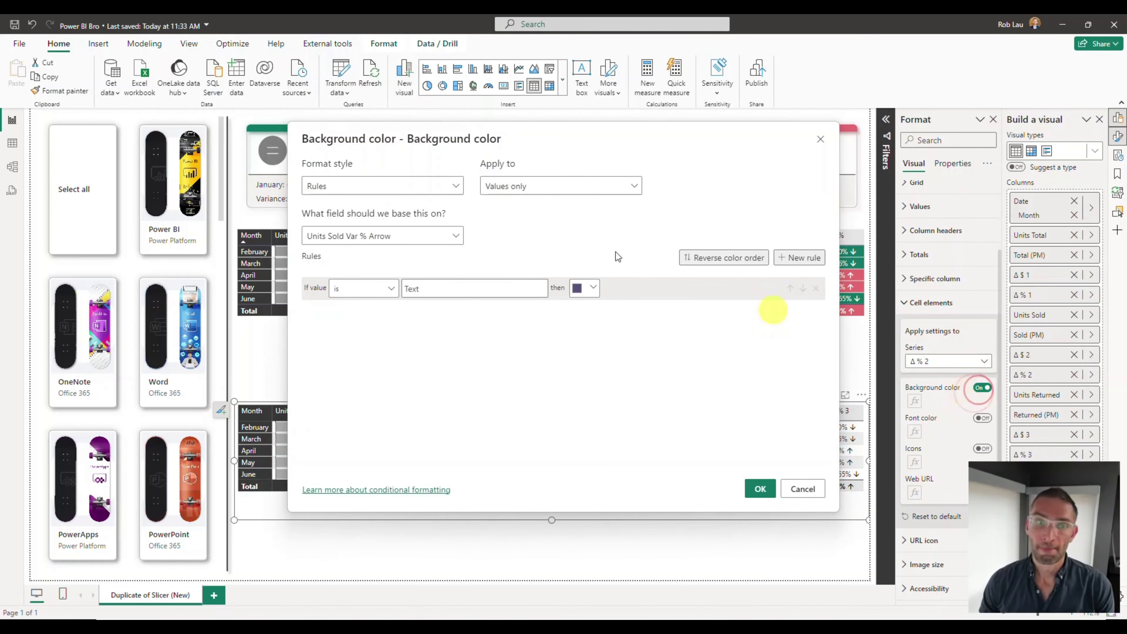
click(400, 189)
click(539, 217)
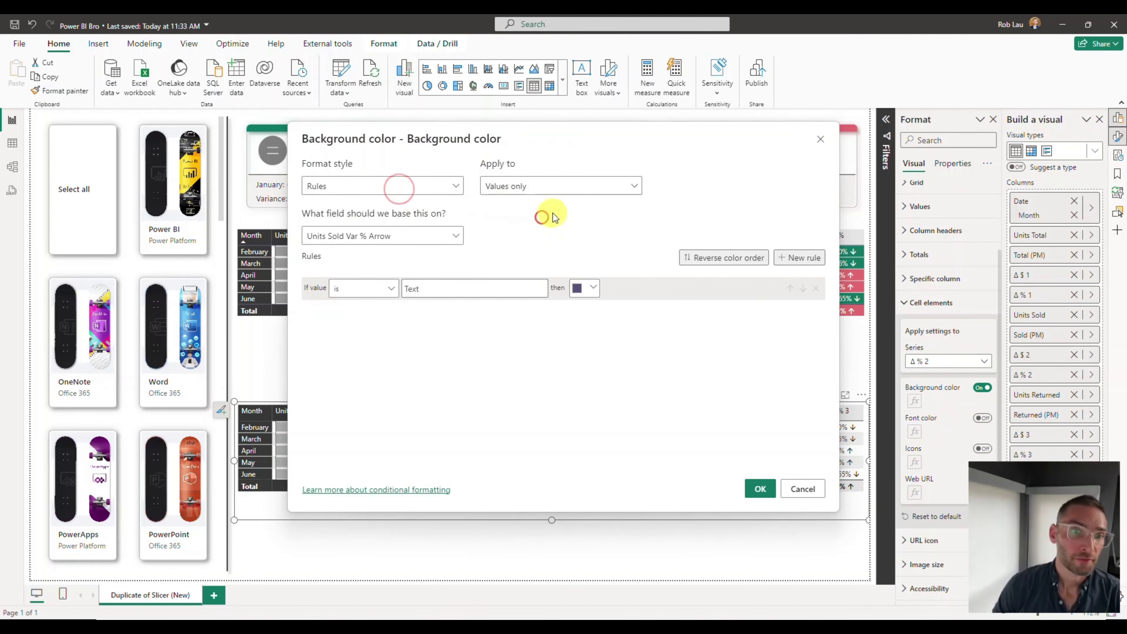
Base the Δ % 2 background rules on the Units Sold Var % measure and add a second rule
click(427, 234)
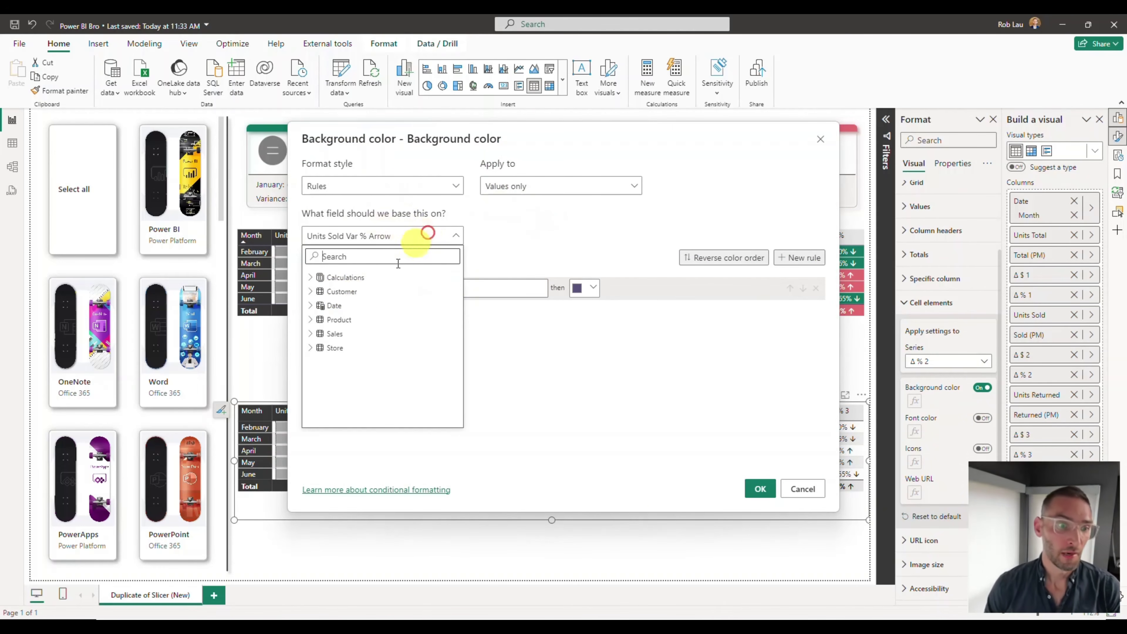
click(310, 278)
click(319, 334)
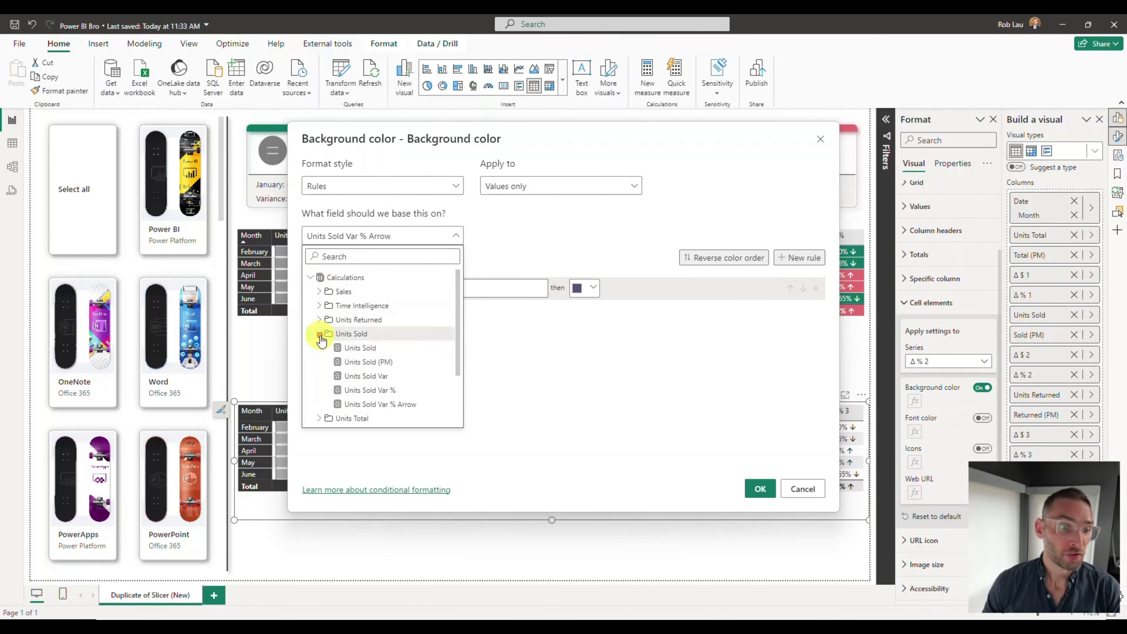
click(365, 391)
click(799, 258)
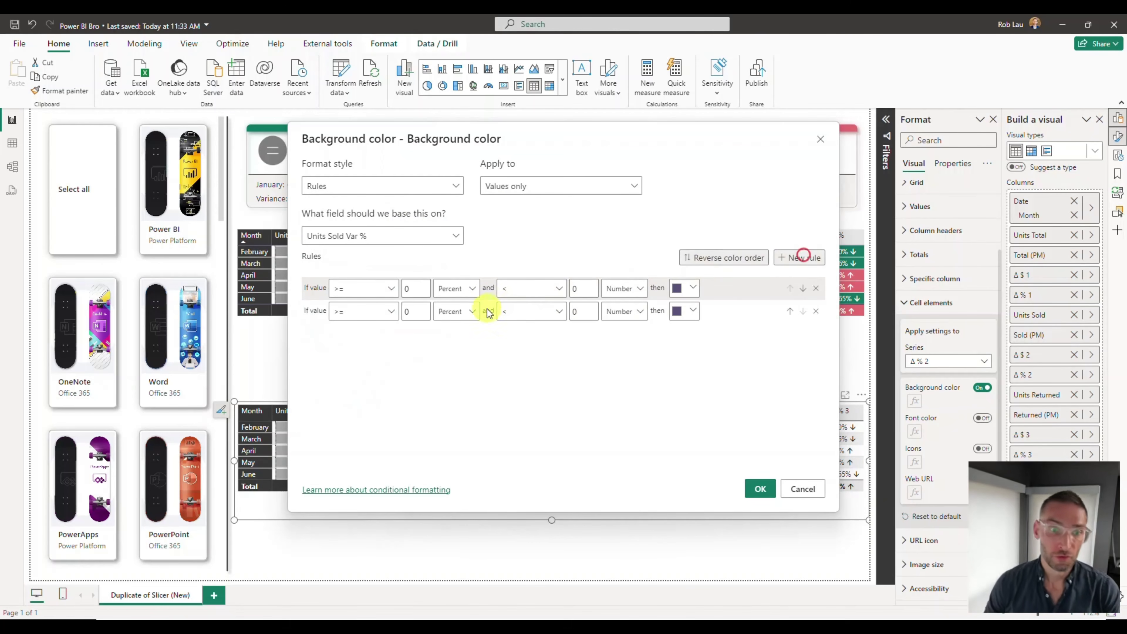
Define two number-based rules for Δ % 2: from Min to below 0, and from 0 to below Max
click(469, 289)
click(464, 305)
click(465, 331)
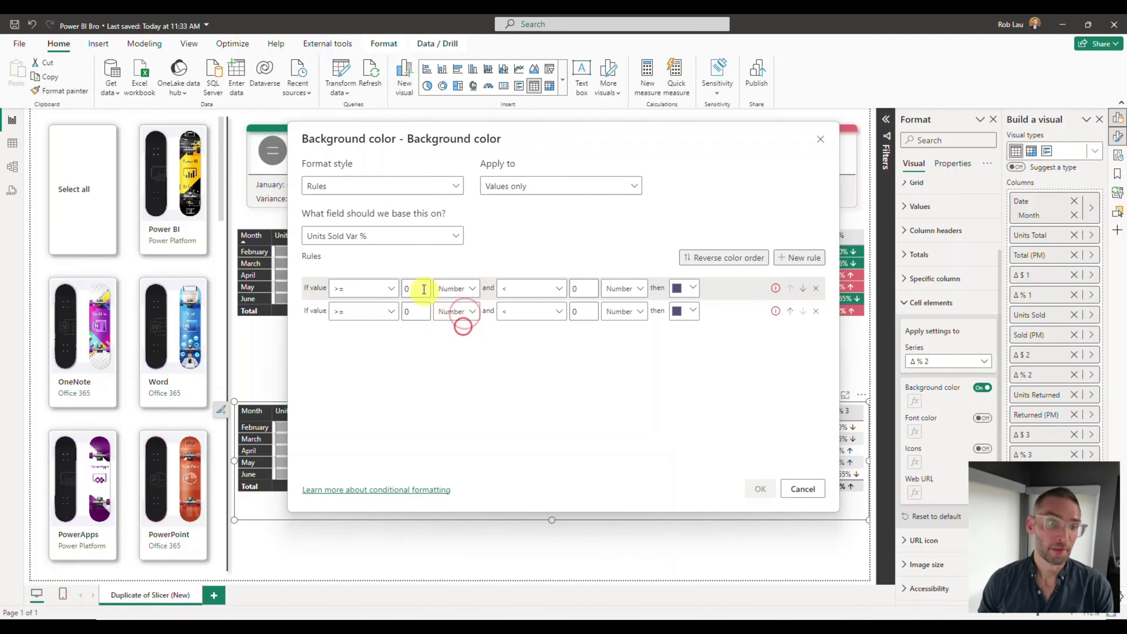
click(418, 288)
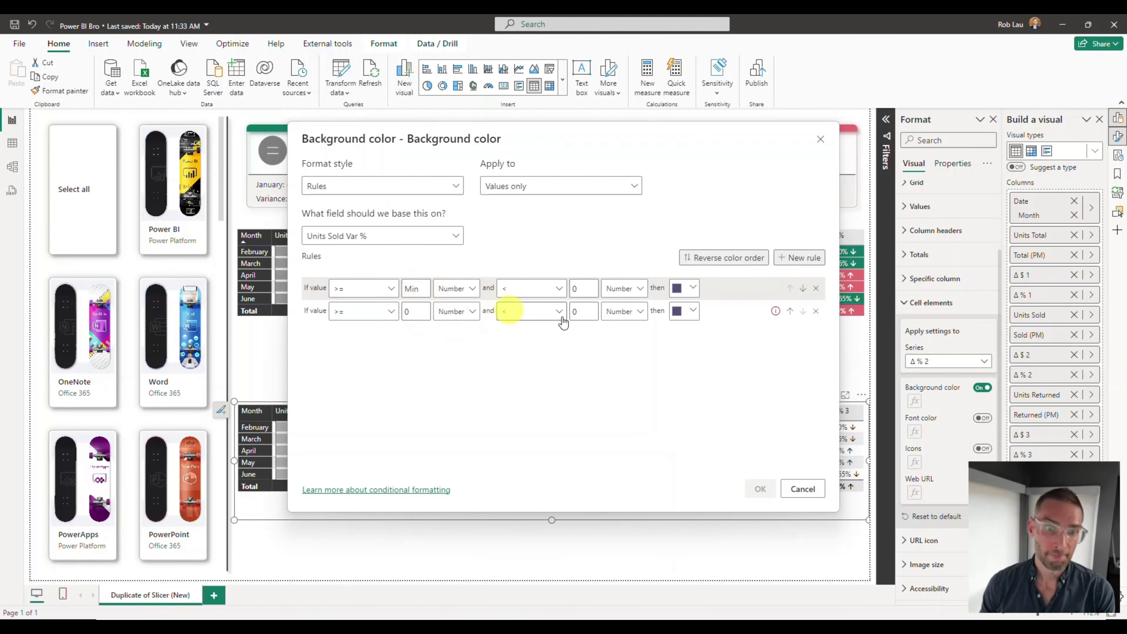
click(583, 311)
key(BackSpace)
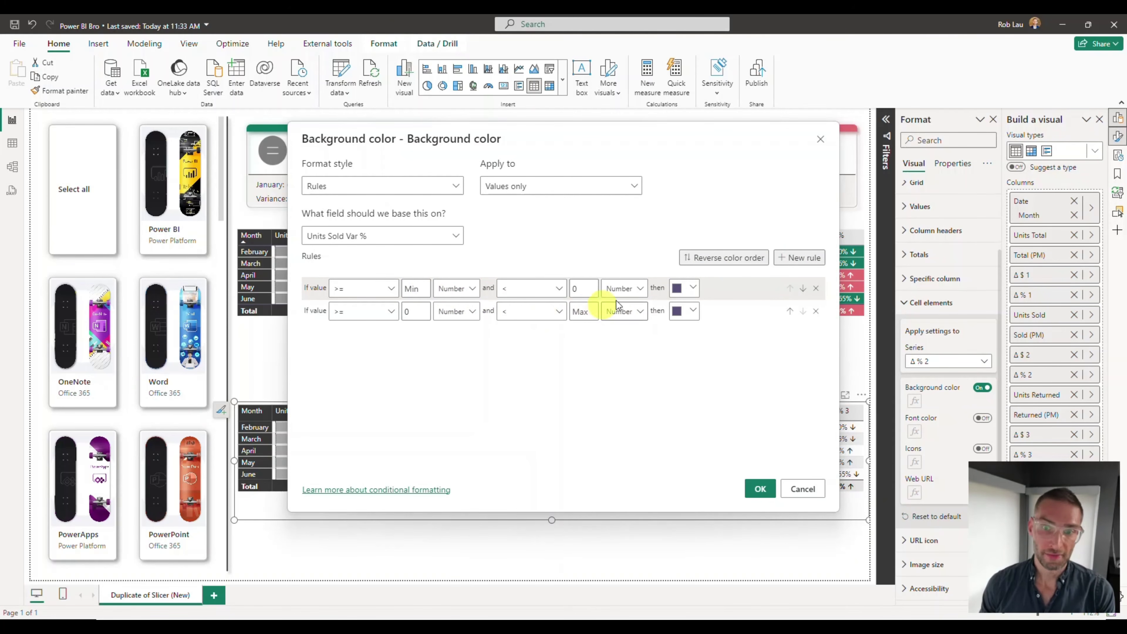
Colour the Δ % 2 below-zero rule red and the zero-and-above rule green, and apply the background formatting
click(692, 287)
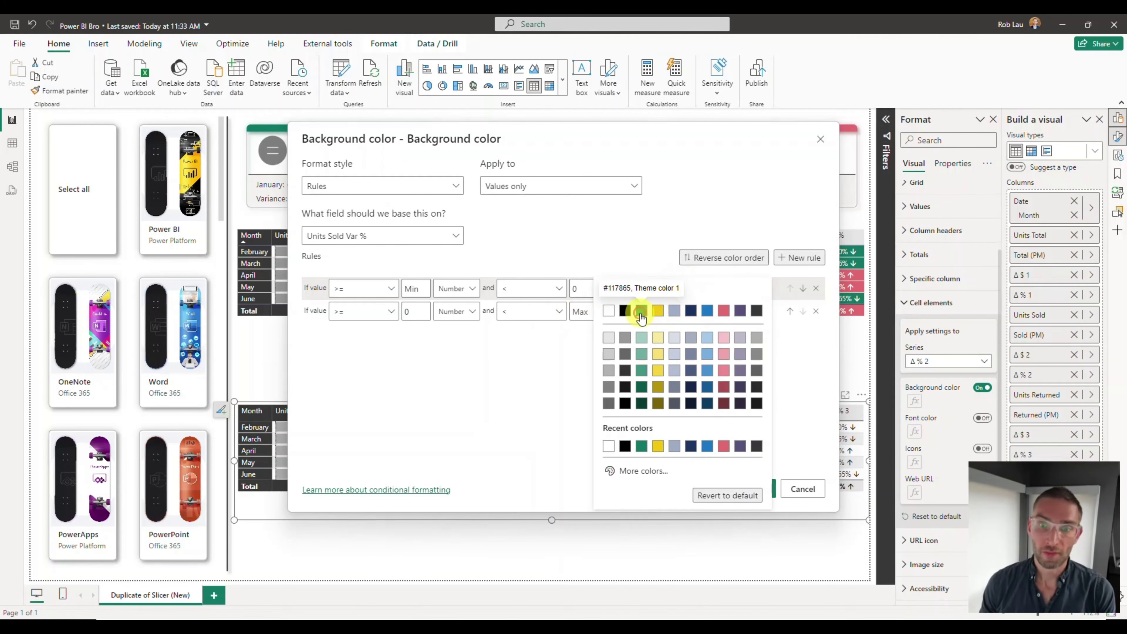
click(740, 310)
click(720, 313)
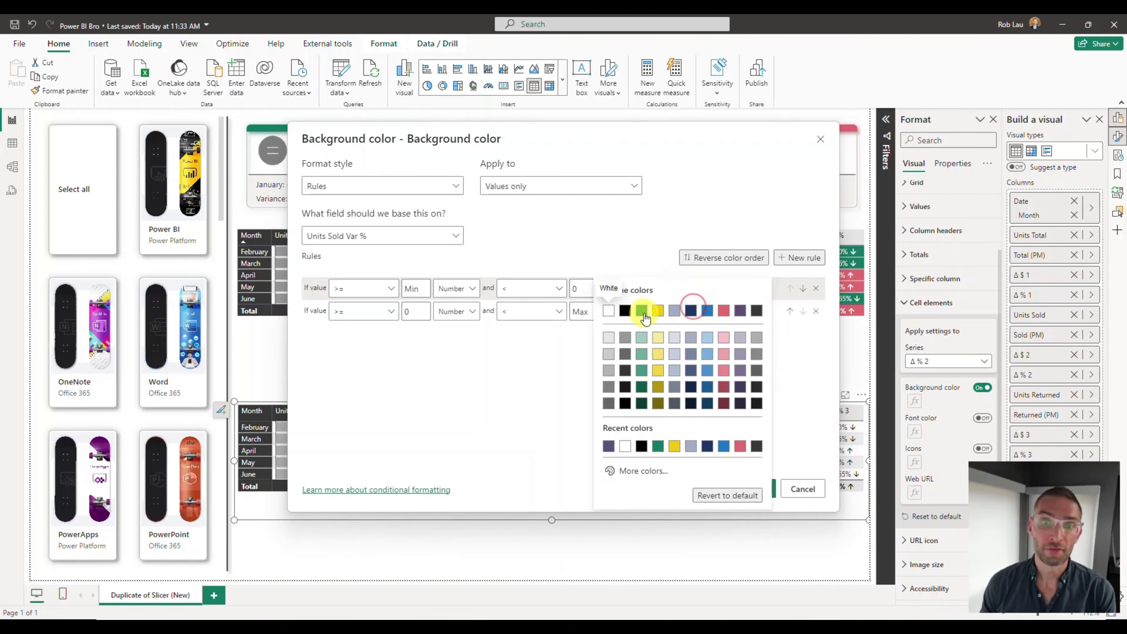
click(691, 310)
click(761, 489)
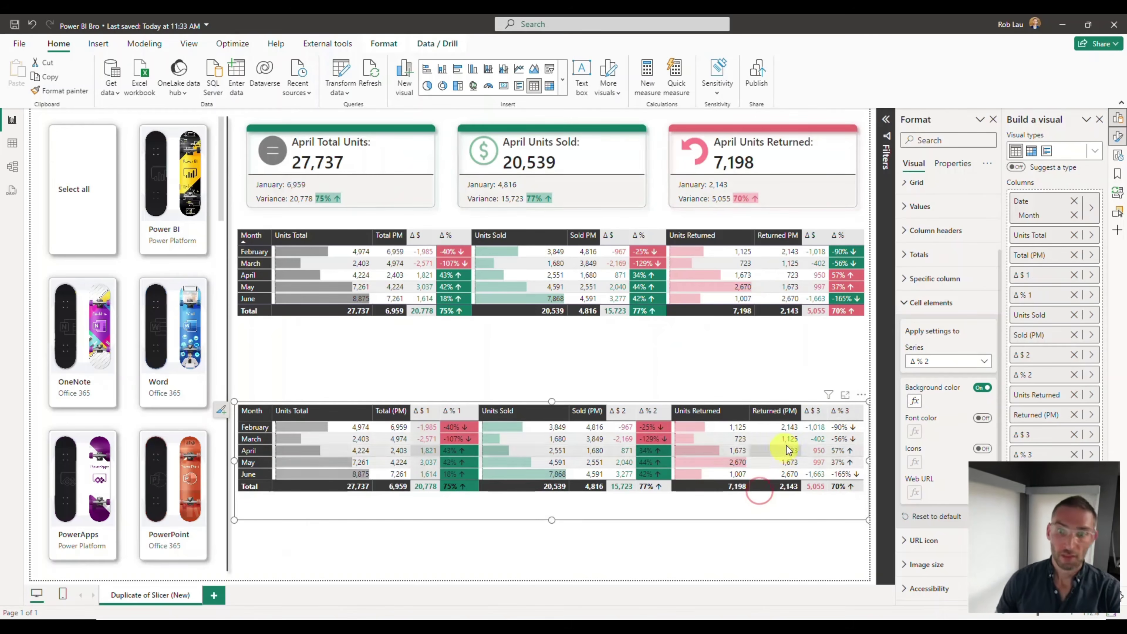
Extend the Δ % 2 background colour rules to cover both values and totals
click(915, 402)
click(616, 186)
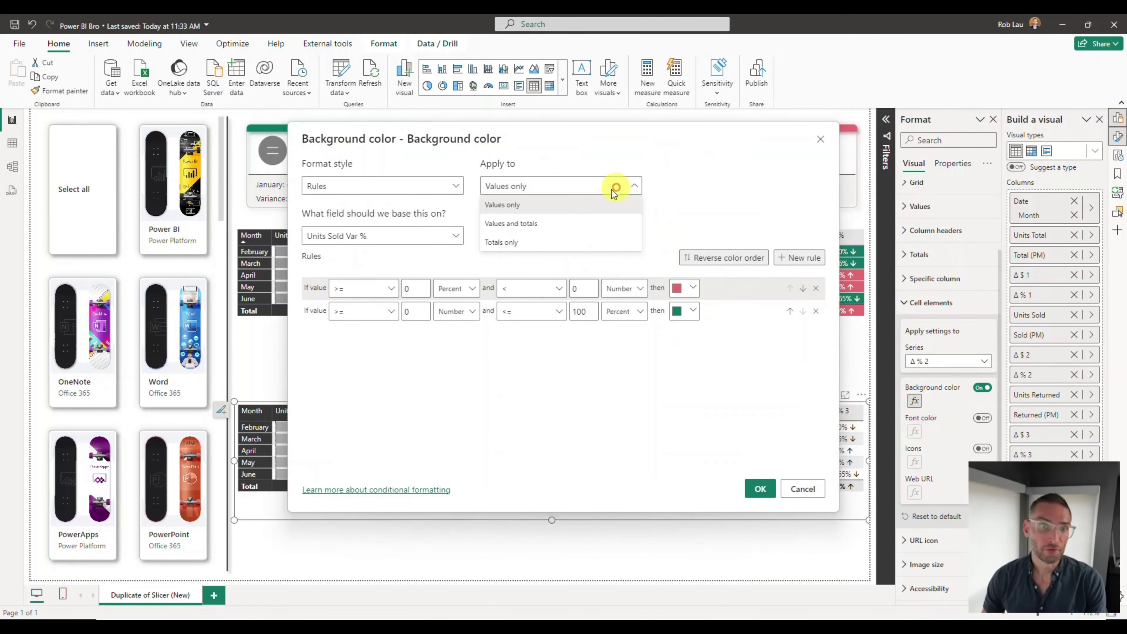
click(558, 221)
click(760, 489)
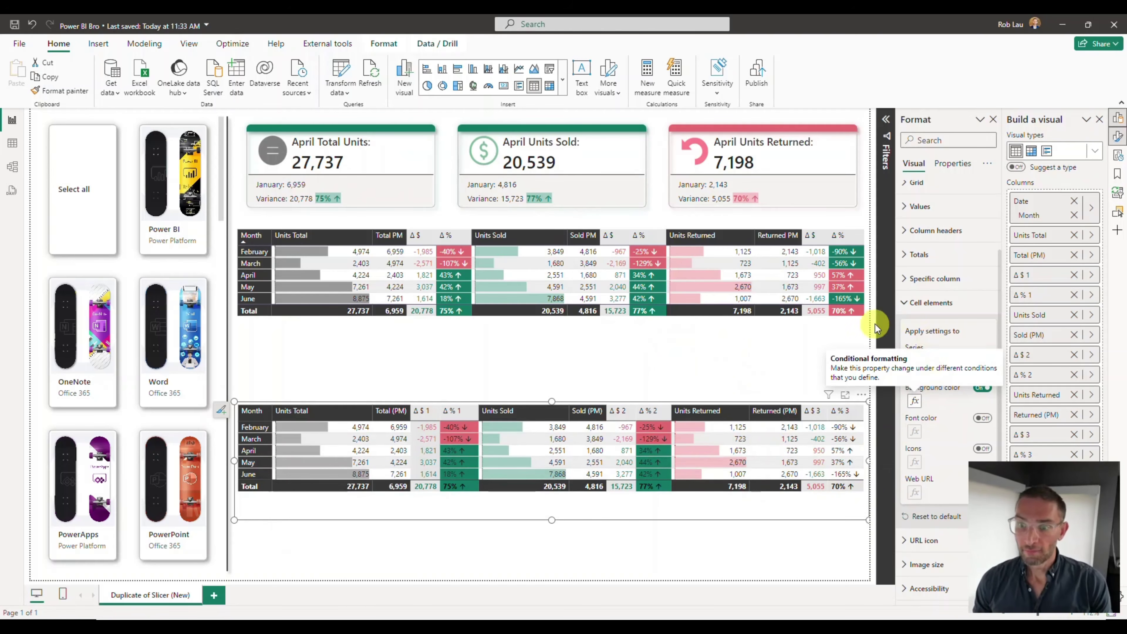
Turn on conditional background colour for the Δ % 3 column in the cell elements settings
click(933, 362)
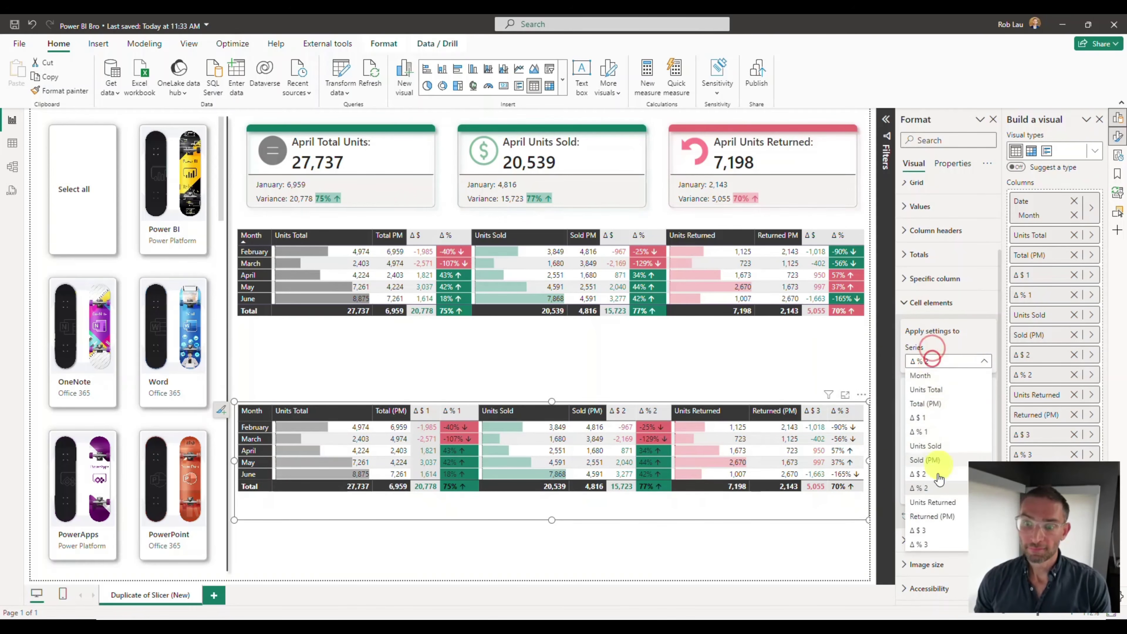
click(923, 544)
click(980, 388)
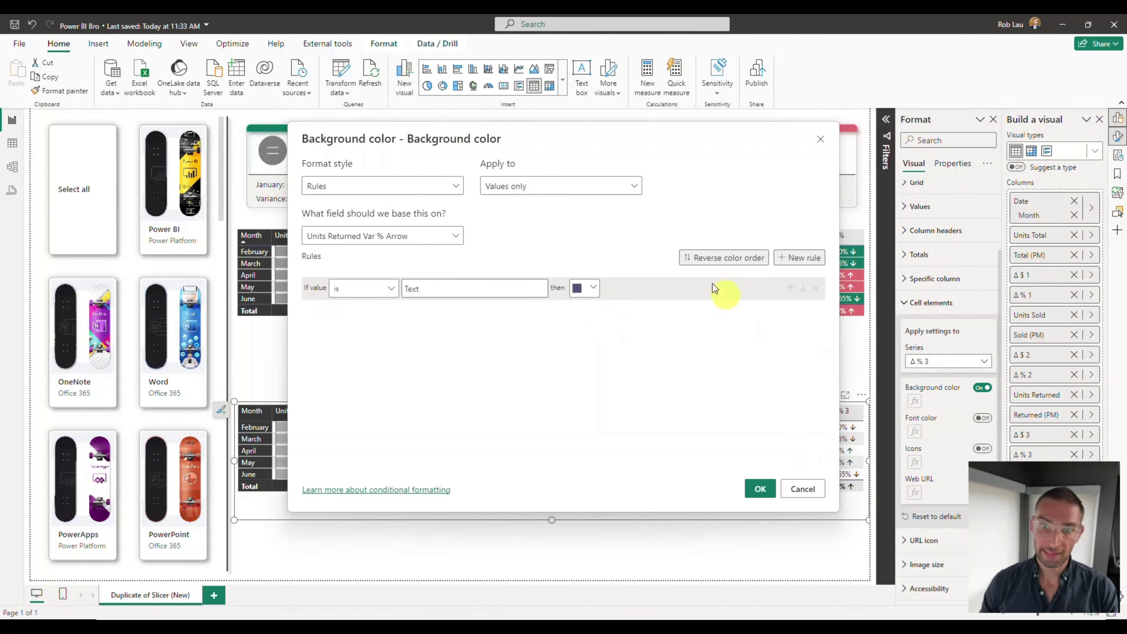
Base the Δ % 3 background rules on the Units Returned Var % measure and add a second rule
click(452, 235)
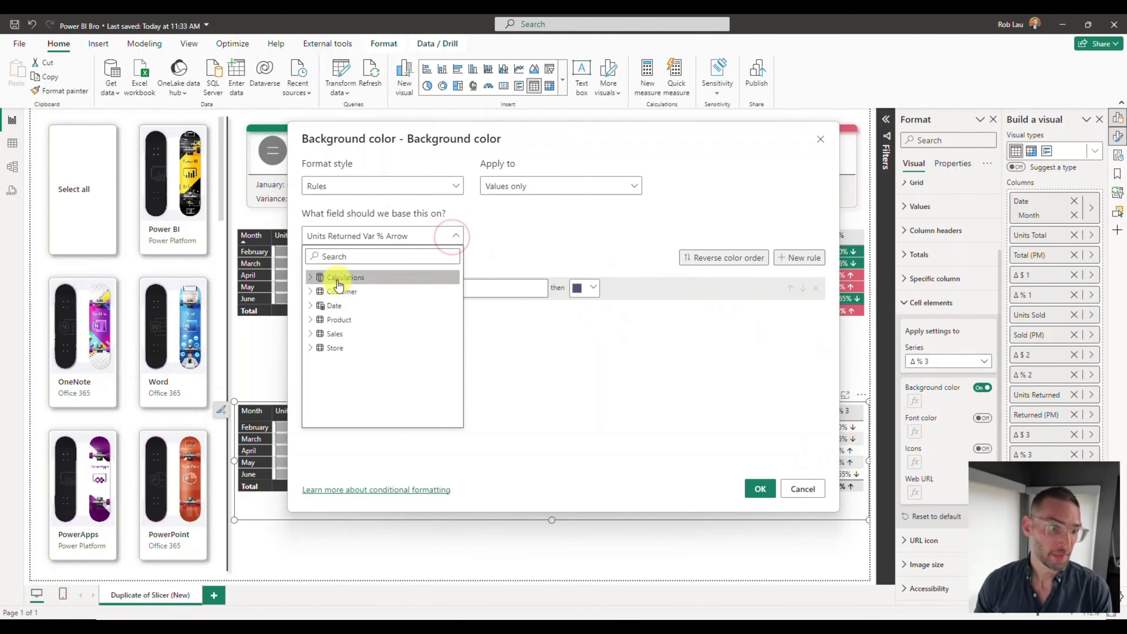
click(310, 277)
click(319, 320)
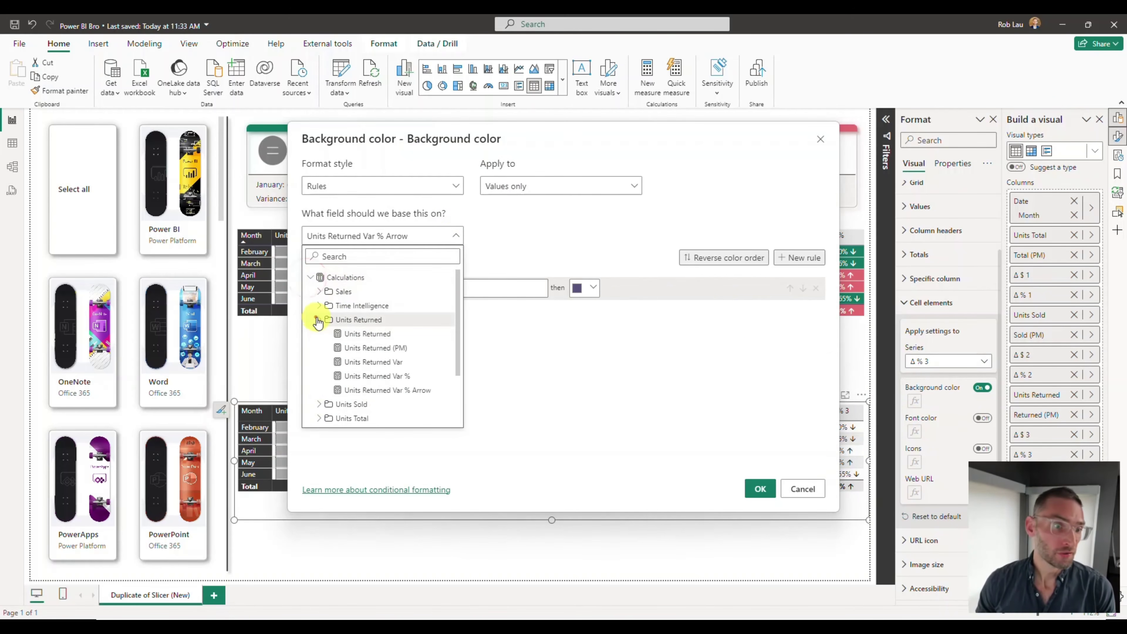
click(359, 379)
click(799, 258)
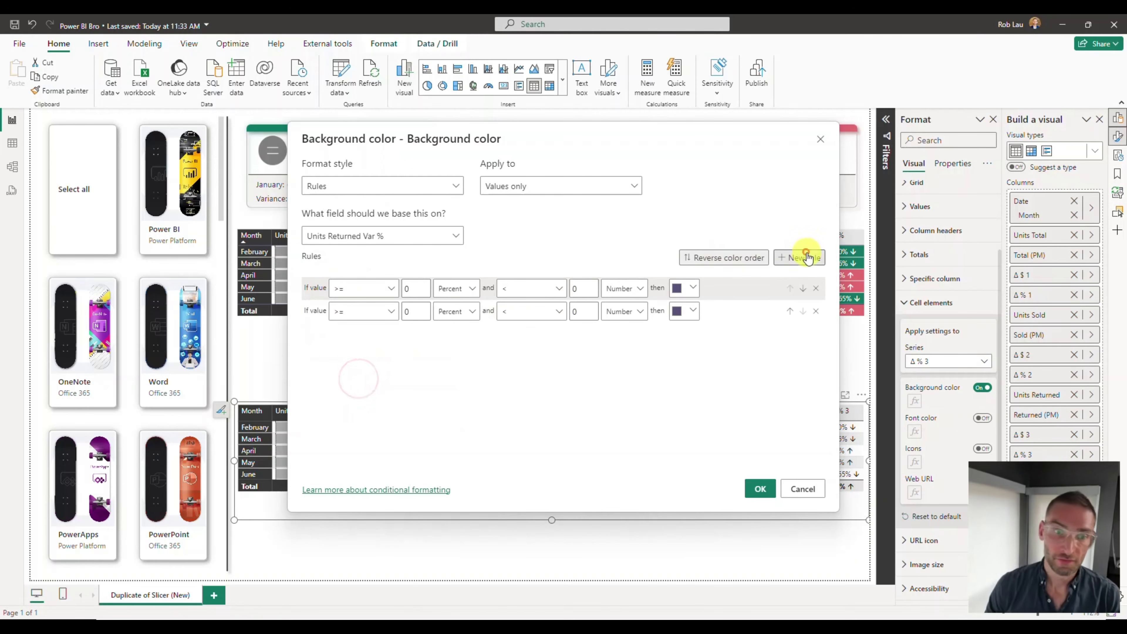
Define two number-based rules for Δ % 3: from Min to below 0, and from 0 to below Max
click(457, 289)
click(452, 309)
click(463, 310)
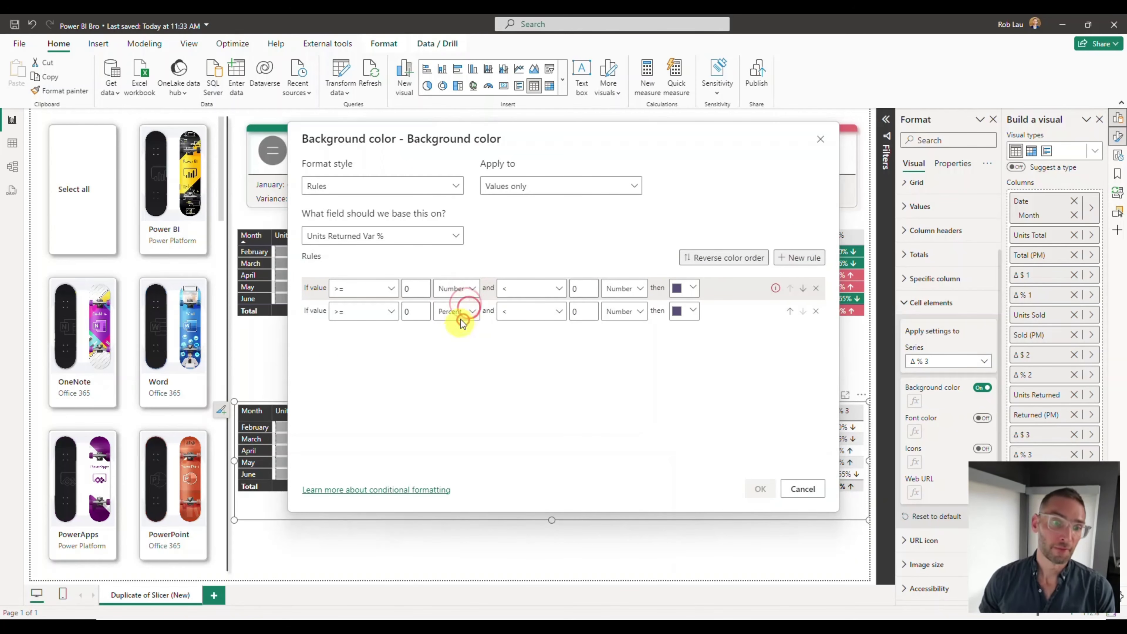
click(450, 331)
click(405, 289)
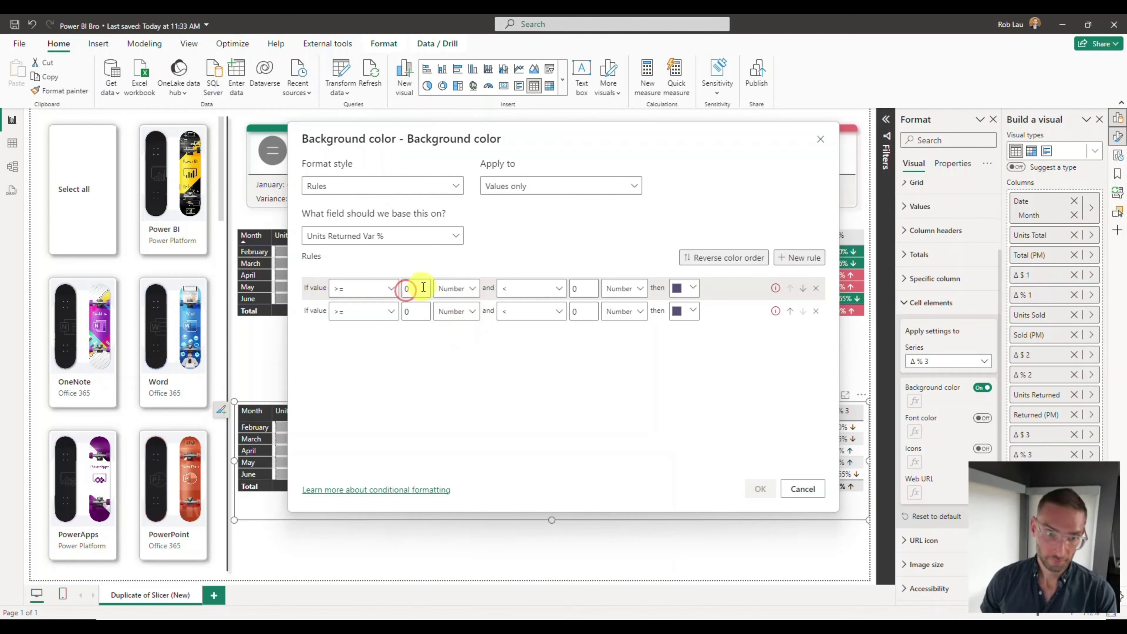
click(402, 289)
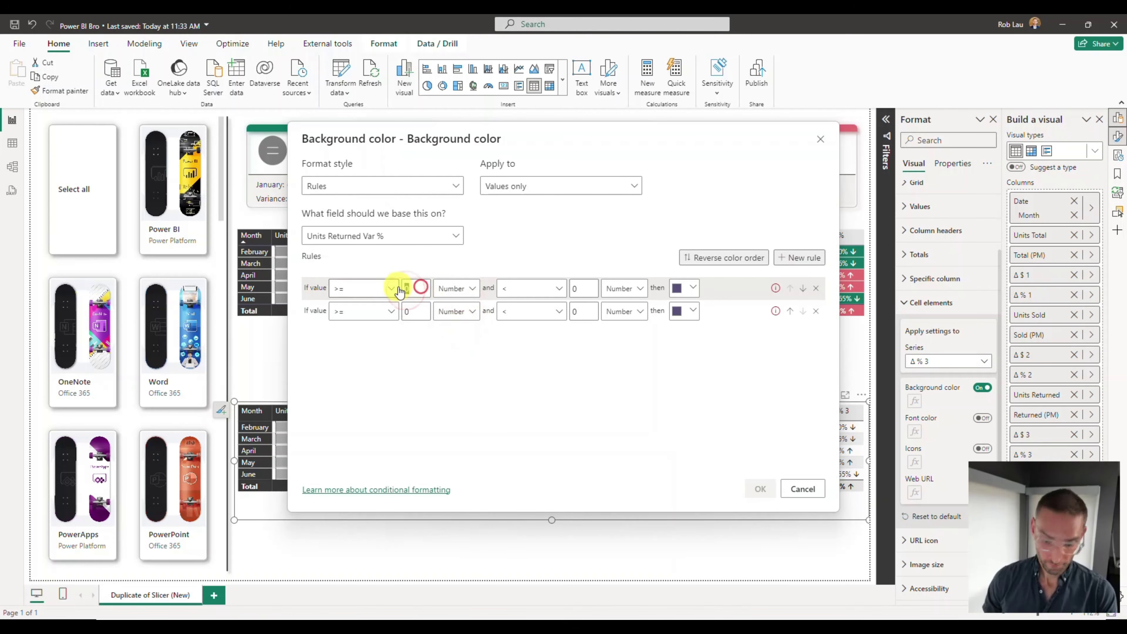
click(584, 311)
key(BackSpace)
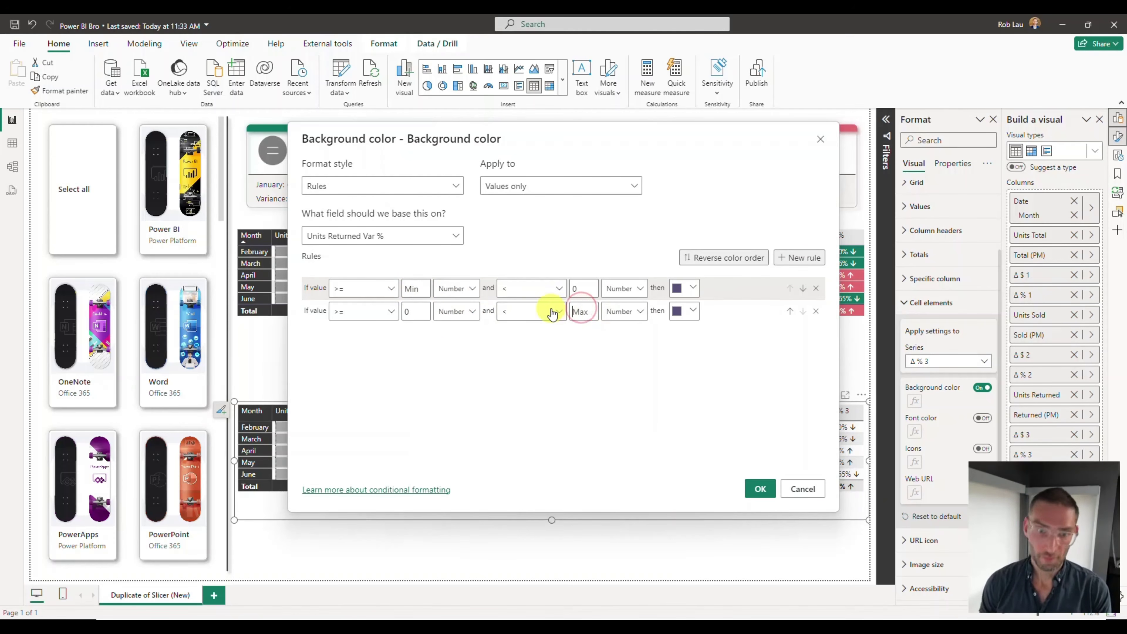
Colour the Δ % 3 below-zero rule green and the zero-and-above rule red
click(698, 287)
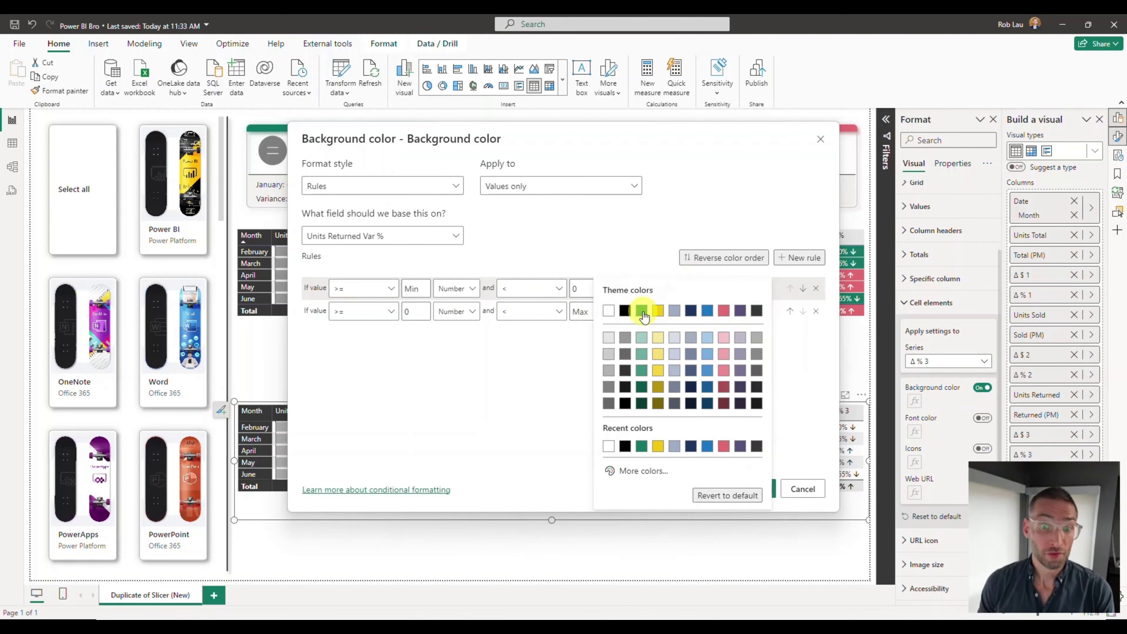
click(643, 312)
click(687, 311)
click(722, 312)
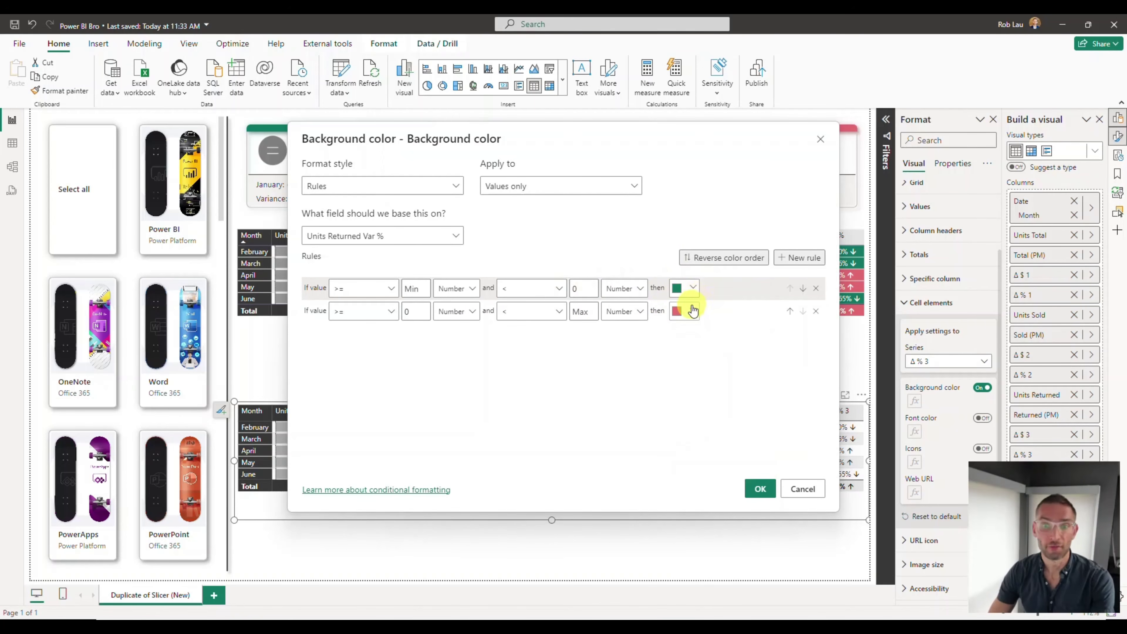
Set the Δ % 3 background rules to cover values and totals, and apply the formatting
click(574, 185)
click(538, 223)
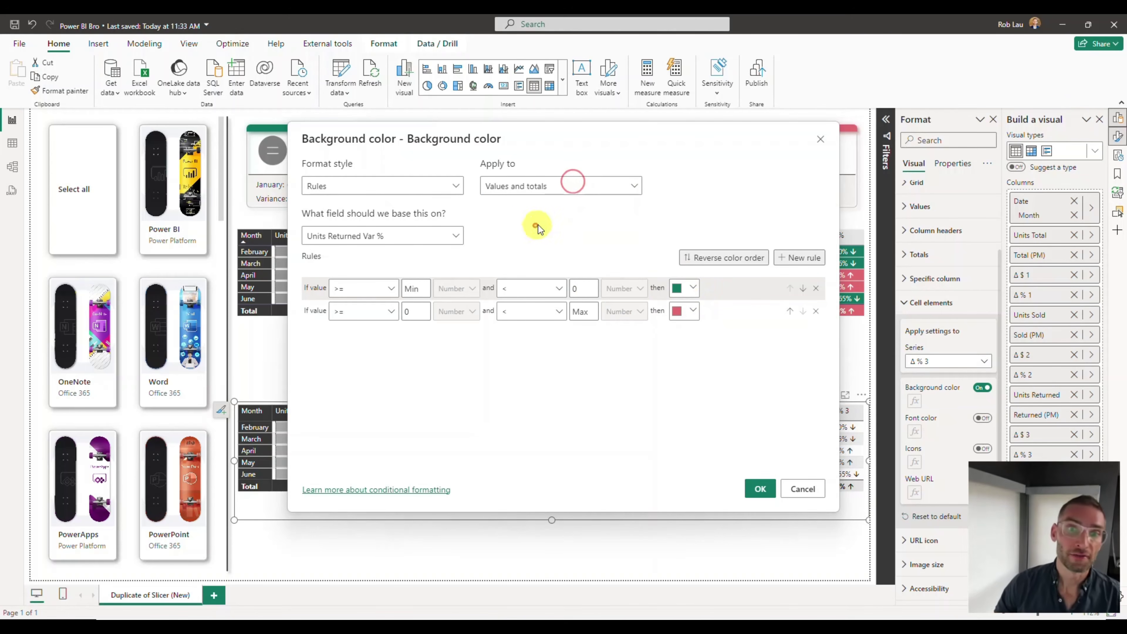
click(757, 486)
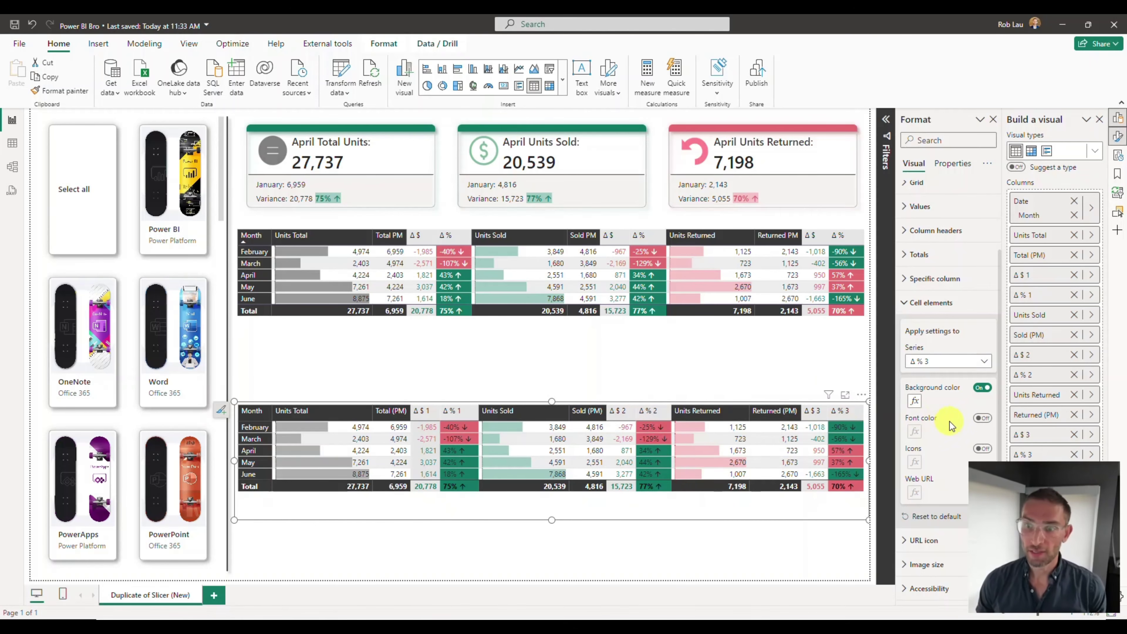
Turn on conditional font colour for Δ % 1 with a rule making the text white when the value is not empty, and apply it
click(963, 361)
click(934, 433)
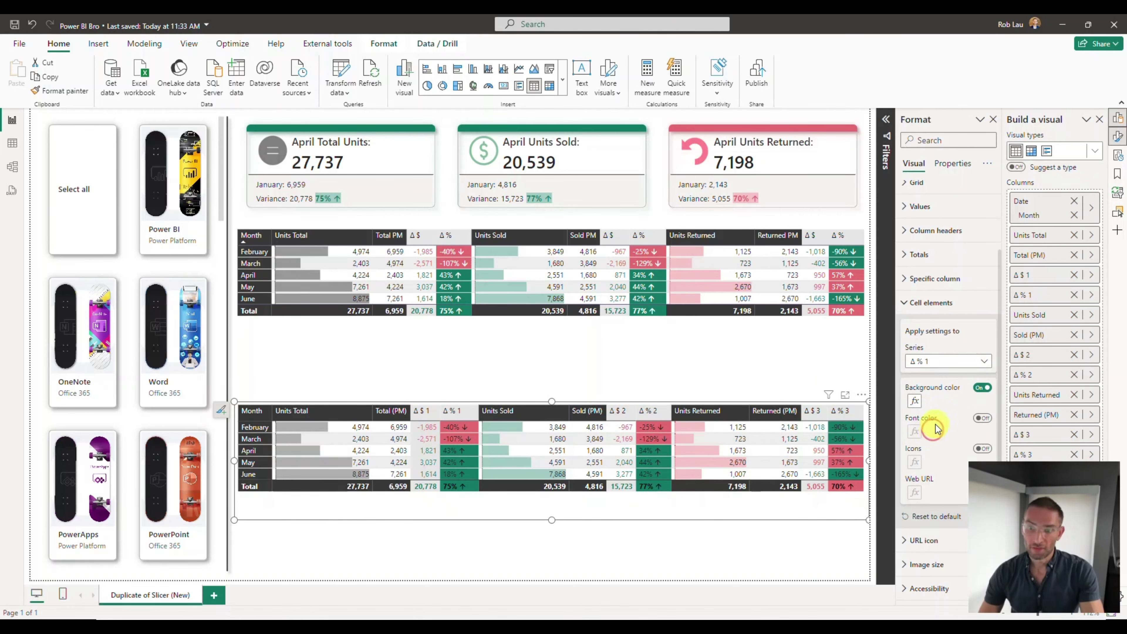
click(982, 420)
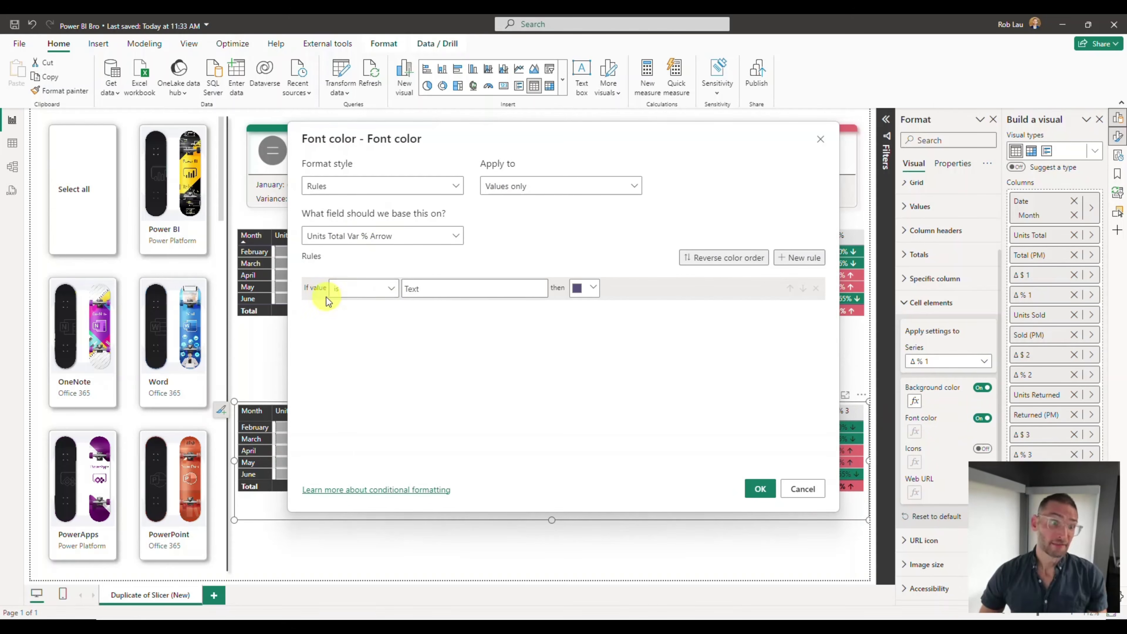
click(368, 297)
click(385, 460)
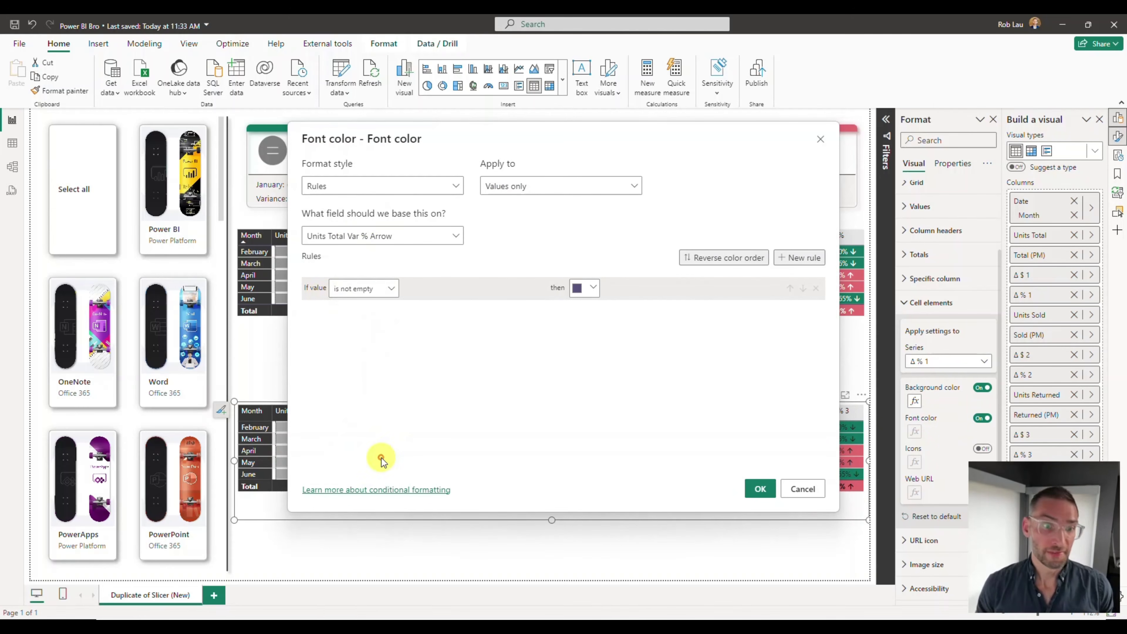
click(594, 288)
click(588, 313)
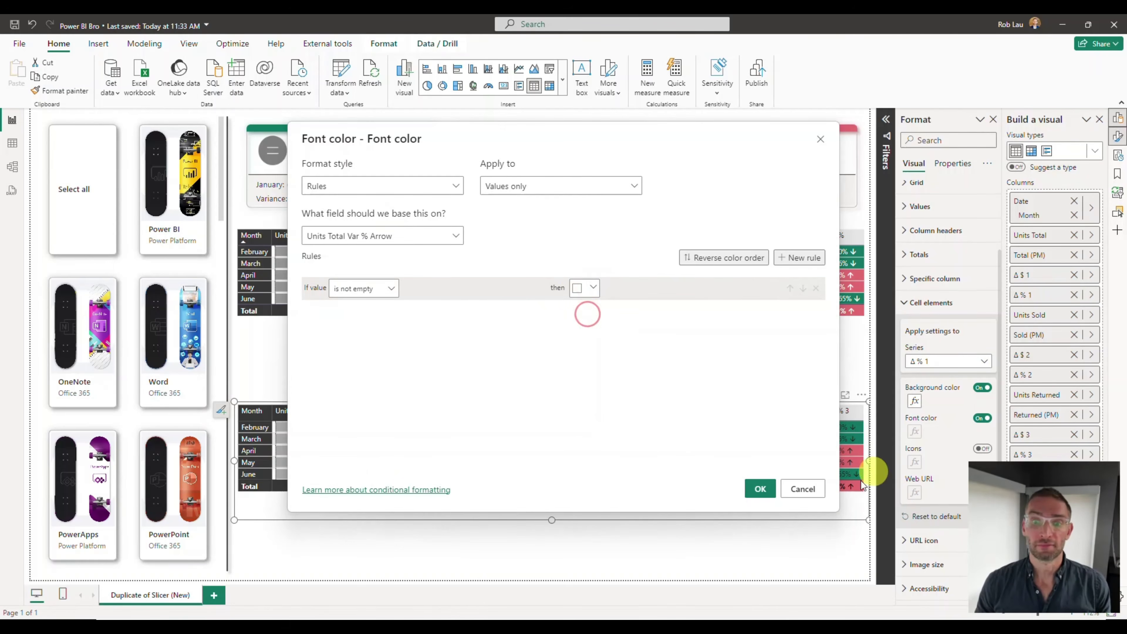
click(759, 488)
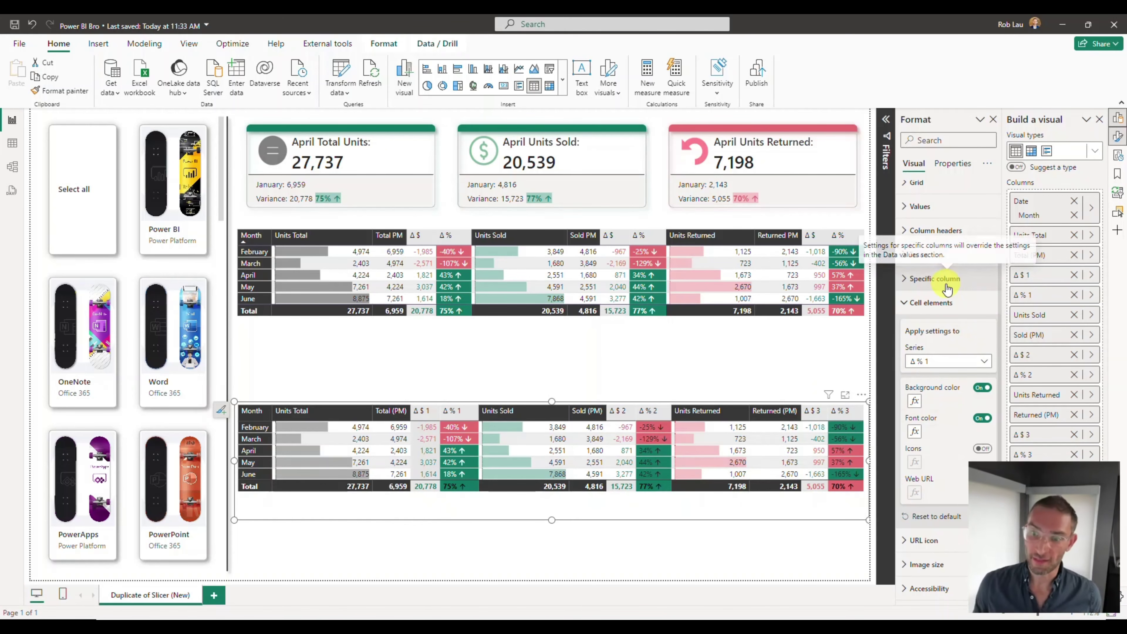
Extend the Δ % 1 font colour rule to cover both values and totals
click(917, 432)
click(529, 182)
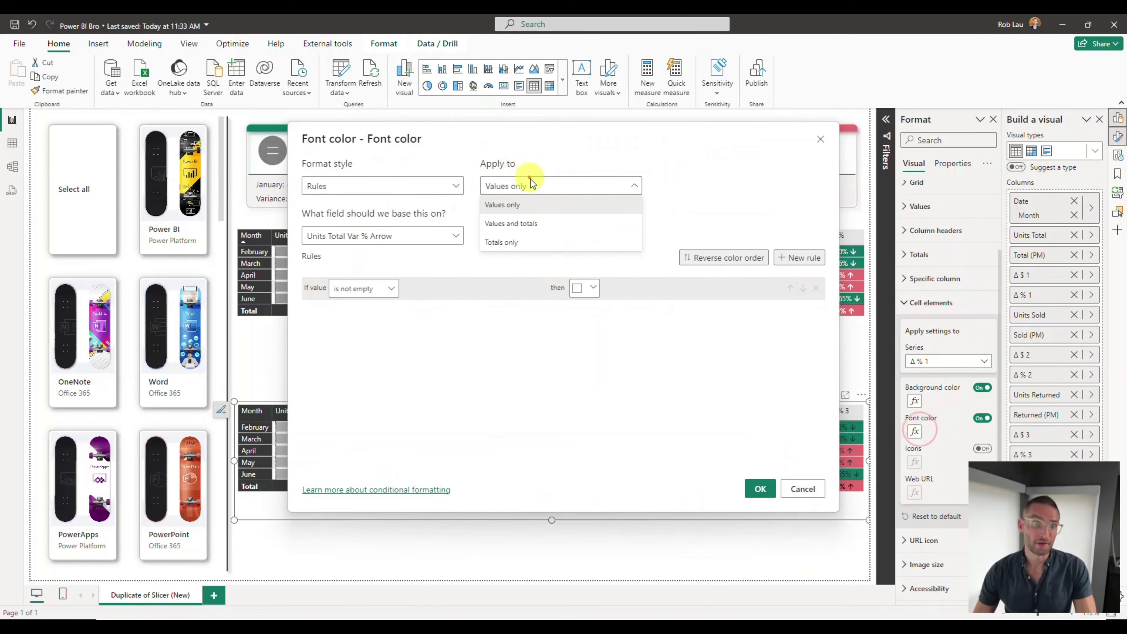
click(524, 220)
click(760, 487)
Turn on conditional font colour for the Δ % 2 column in the cell elements settings
click(934, 360)
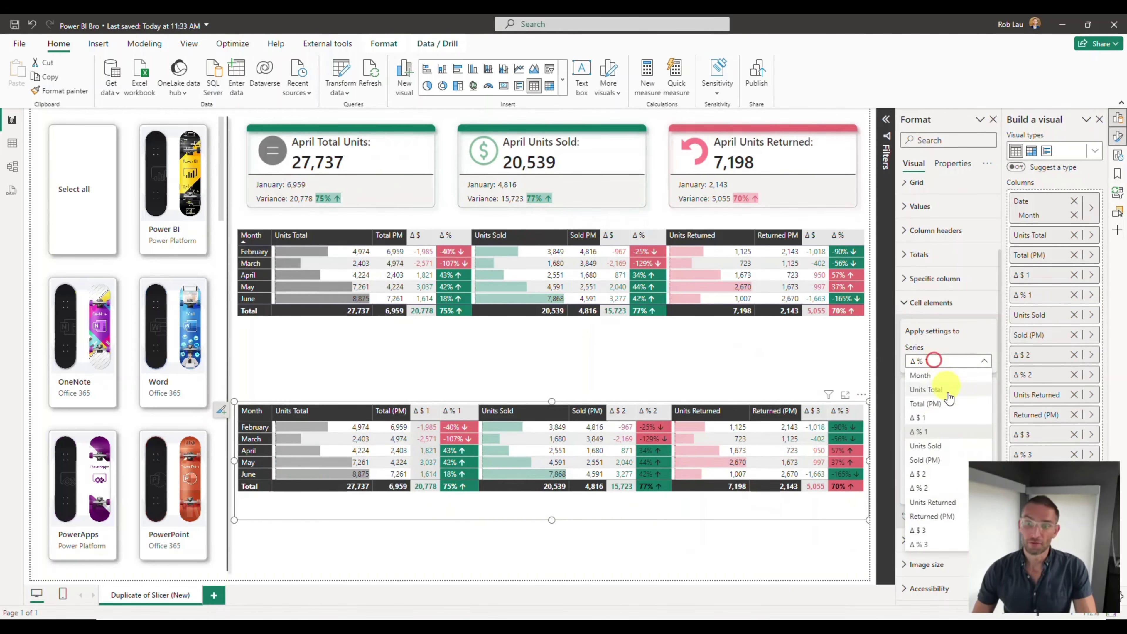
click(921, 487)
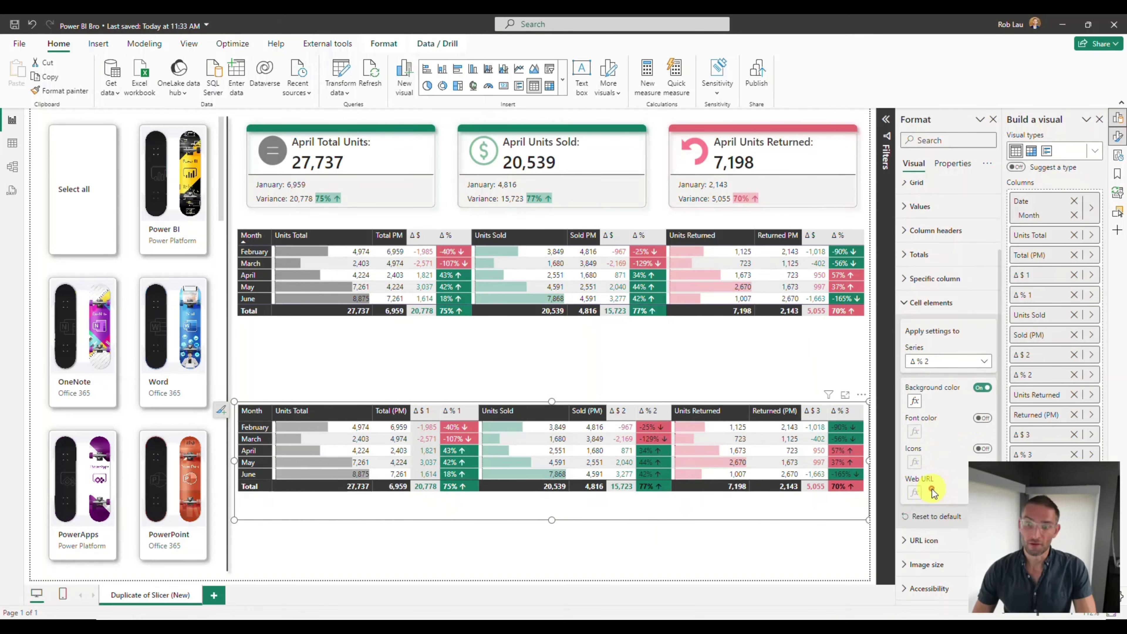
click(982, 419)
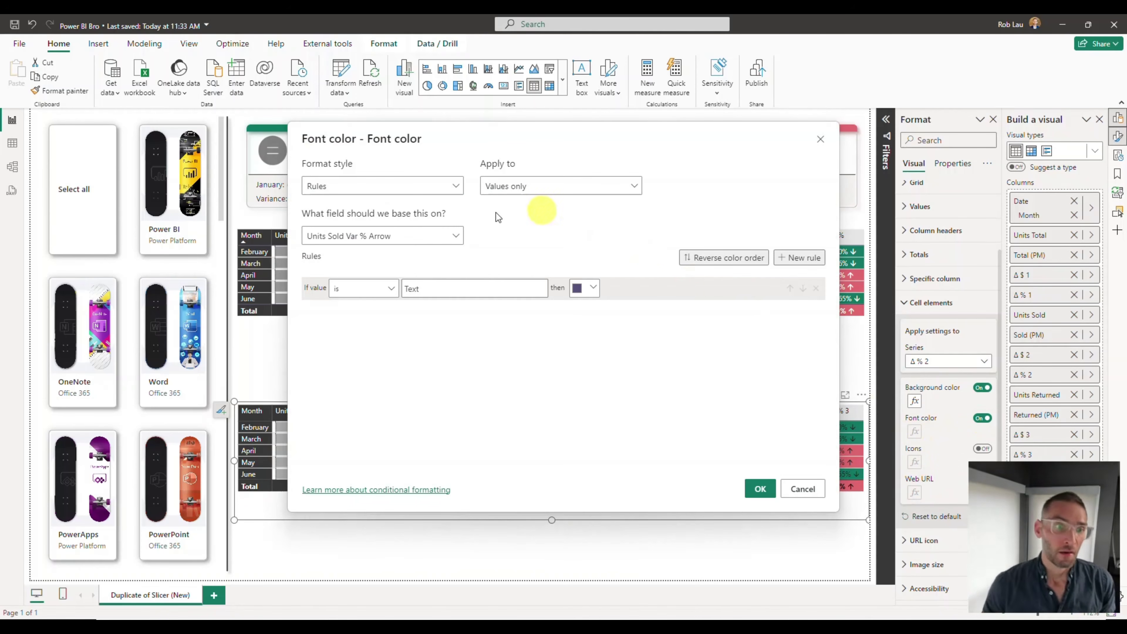
Make the Δ % 2 text white when the value is not empty, covering values and totals, and apply the rule
click(389, 288)
click(371, 453)
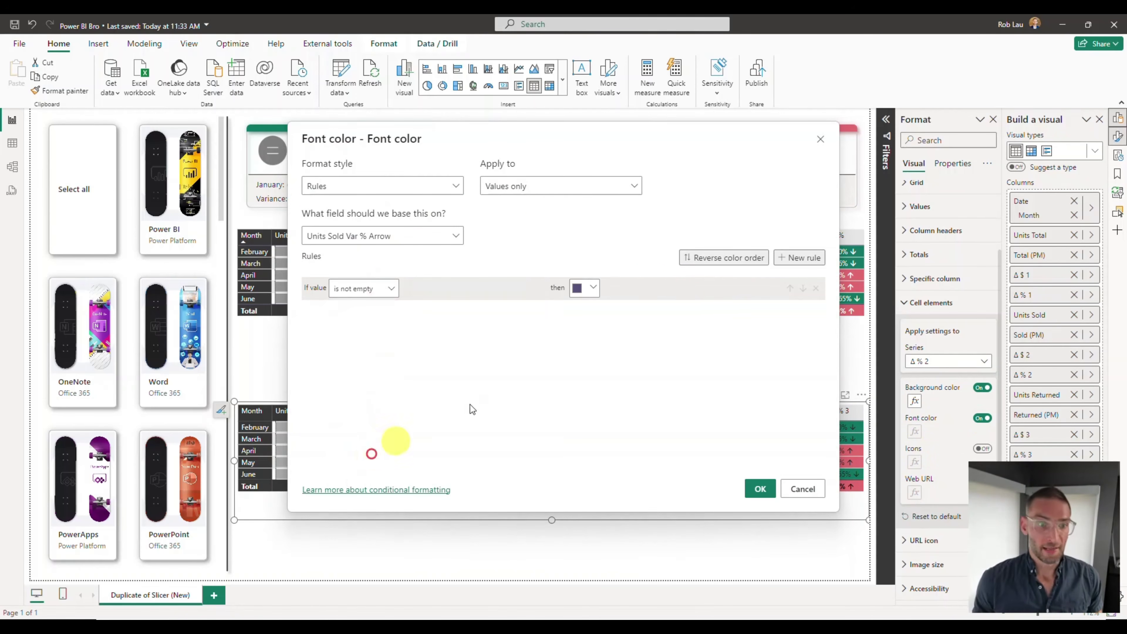
click(593, 288)
click(585, 311)
click(606, 191)
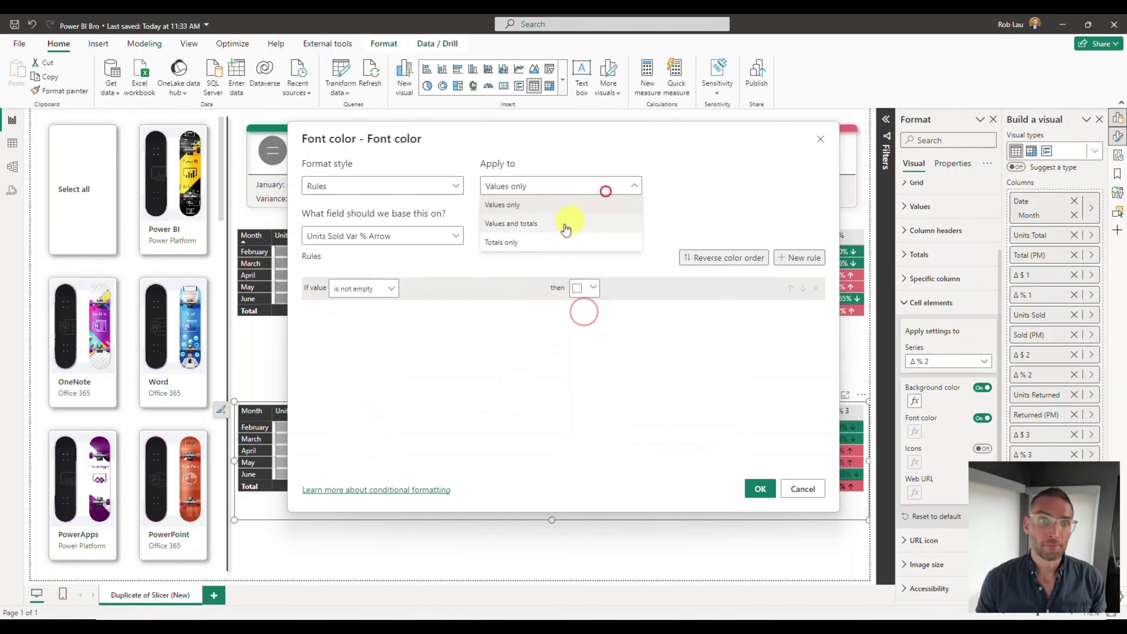
click(565, 225)
click(761, 489)
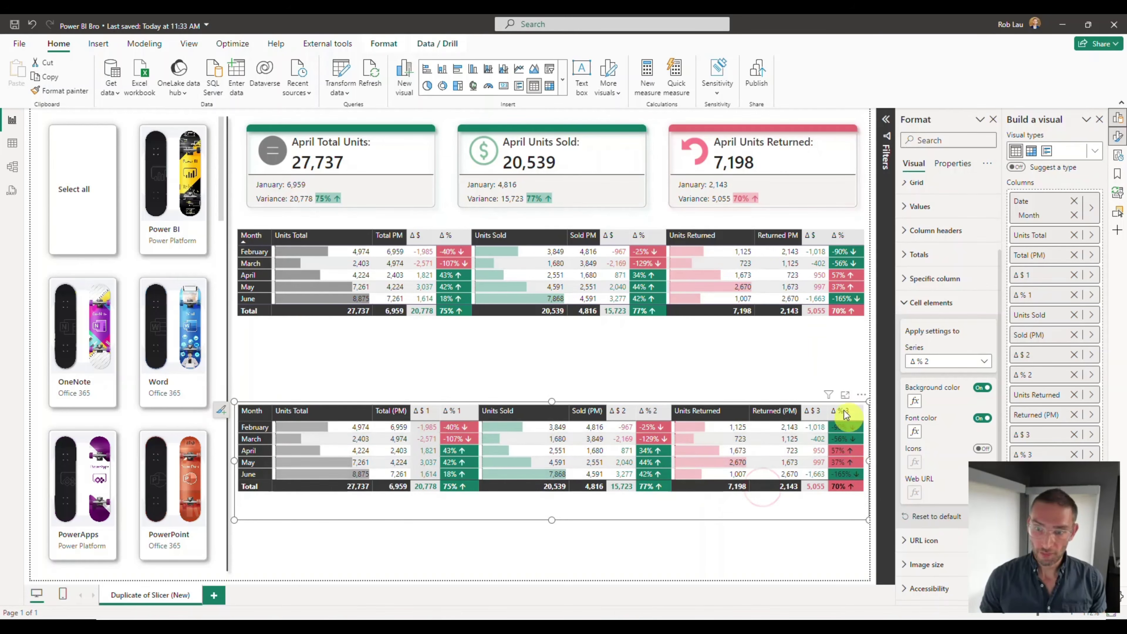
Turn on conditional font colour for Δ % 3 with a rule for values and totals making the text white when not empty, and apply it
click(960, 371)
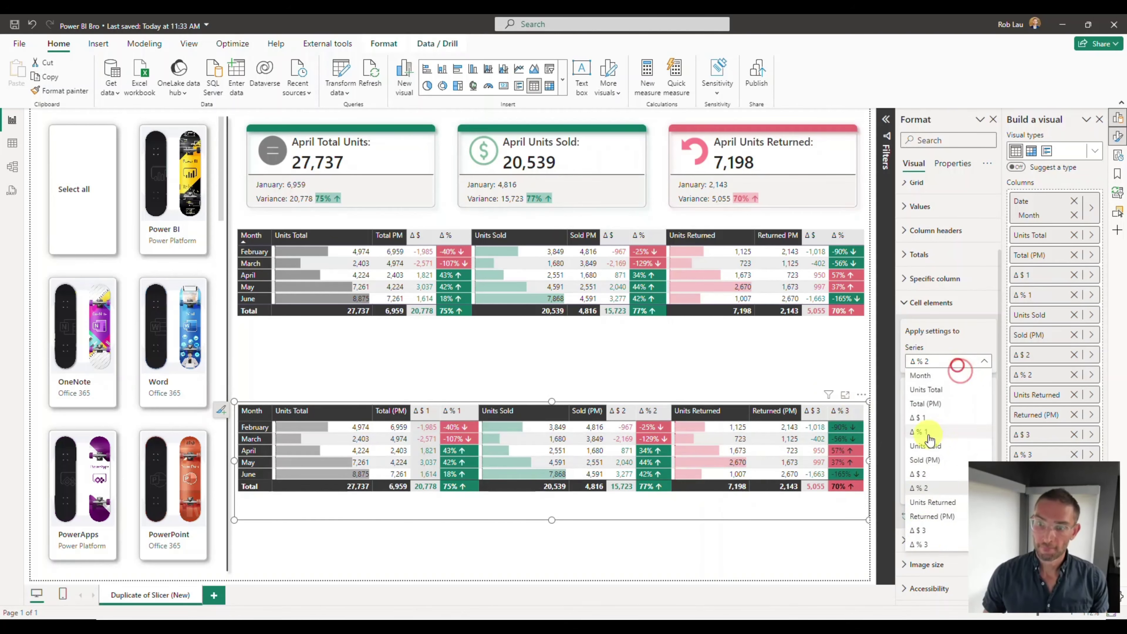
click(923, 539)
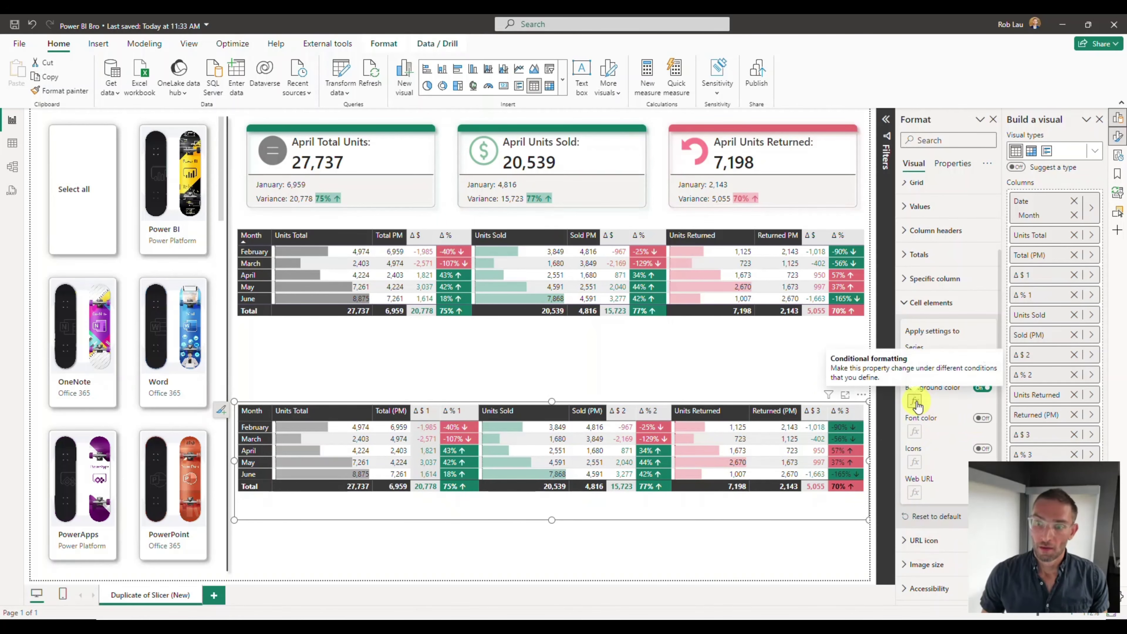
click(983, 418)
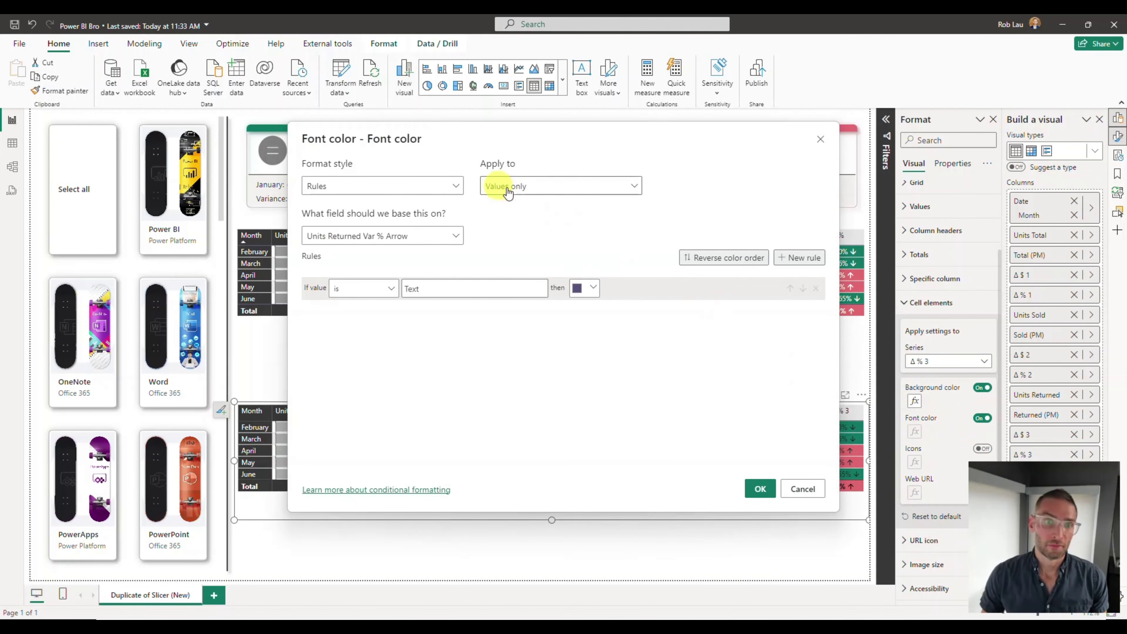
click(539, 189)
click(520, 220)
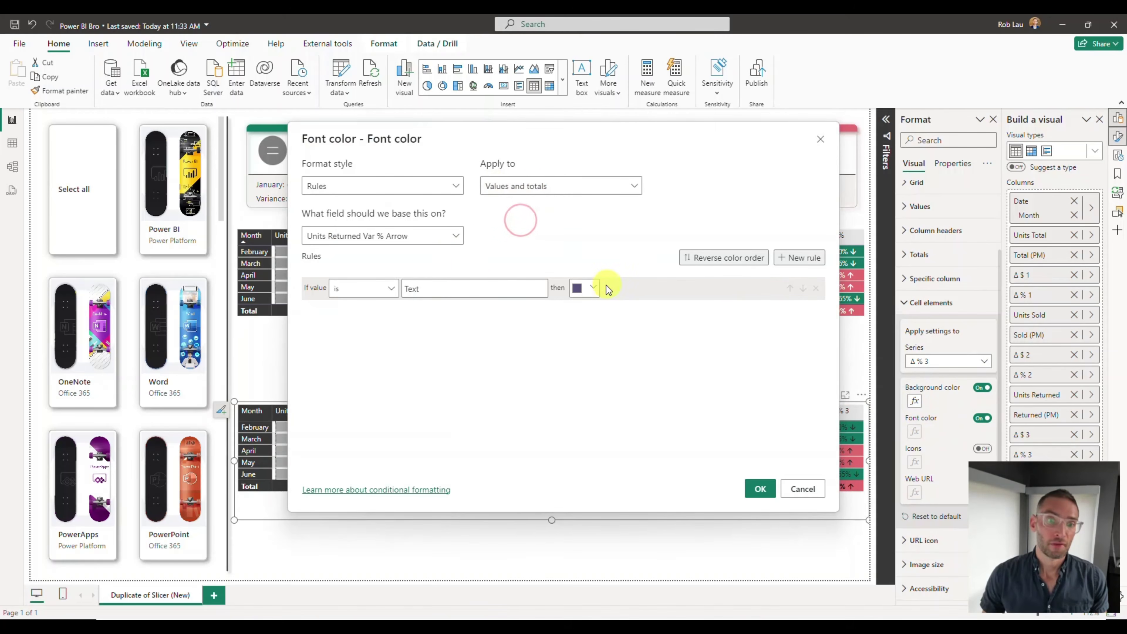
click(585, 287)
click(582, 307)
click(372, 300)
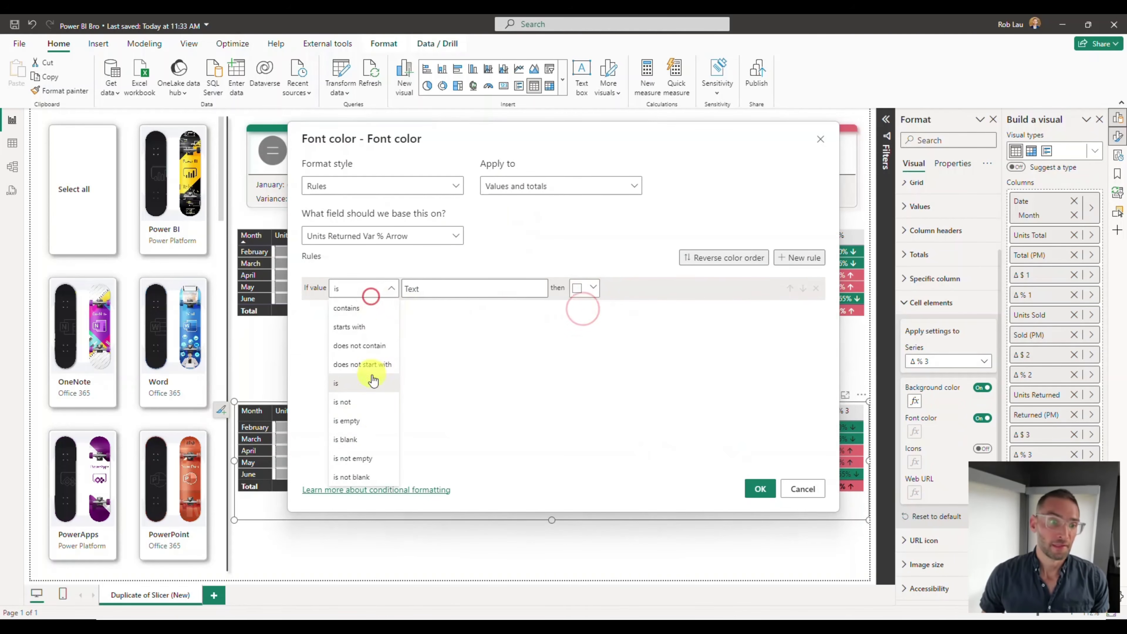
click(371, 455)
click(761, 489)
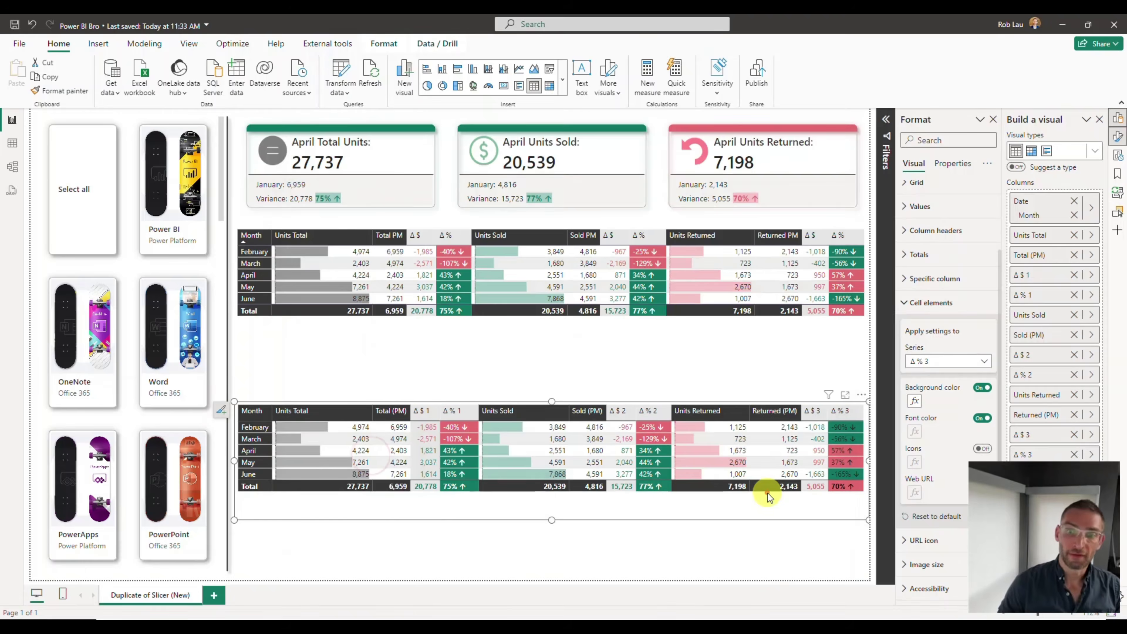
click(643, 554)
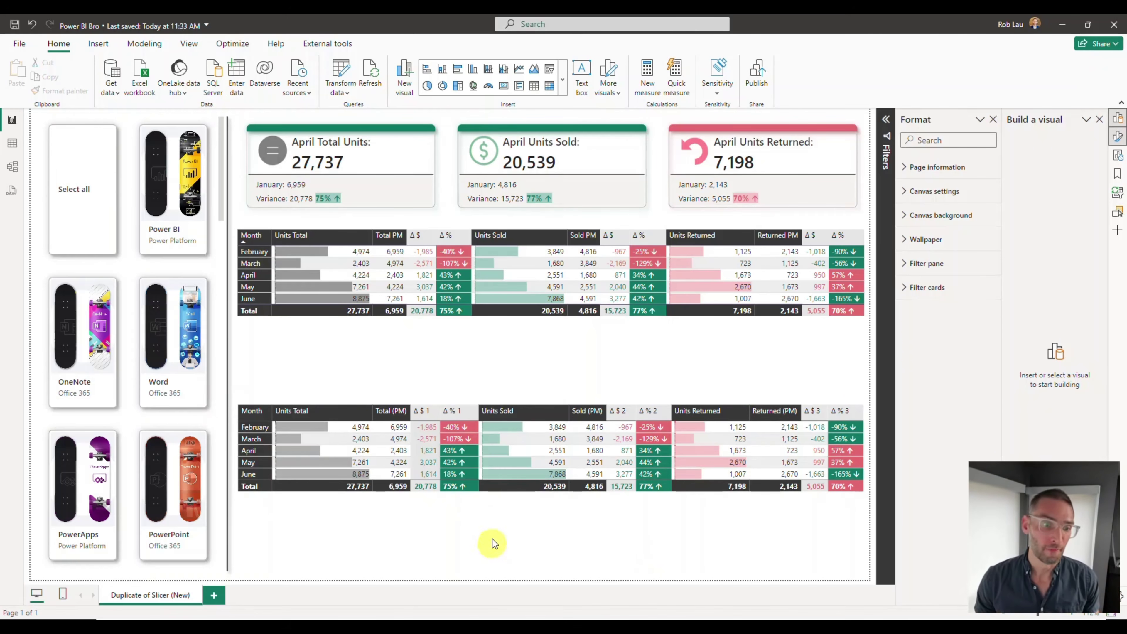
Remove the number suffix from the Δ $ 1 and Δ % 1 columns of the lower table, renaming them Δ $ and Δ %
click(487, 517)
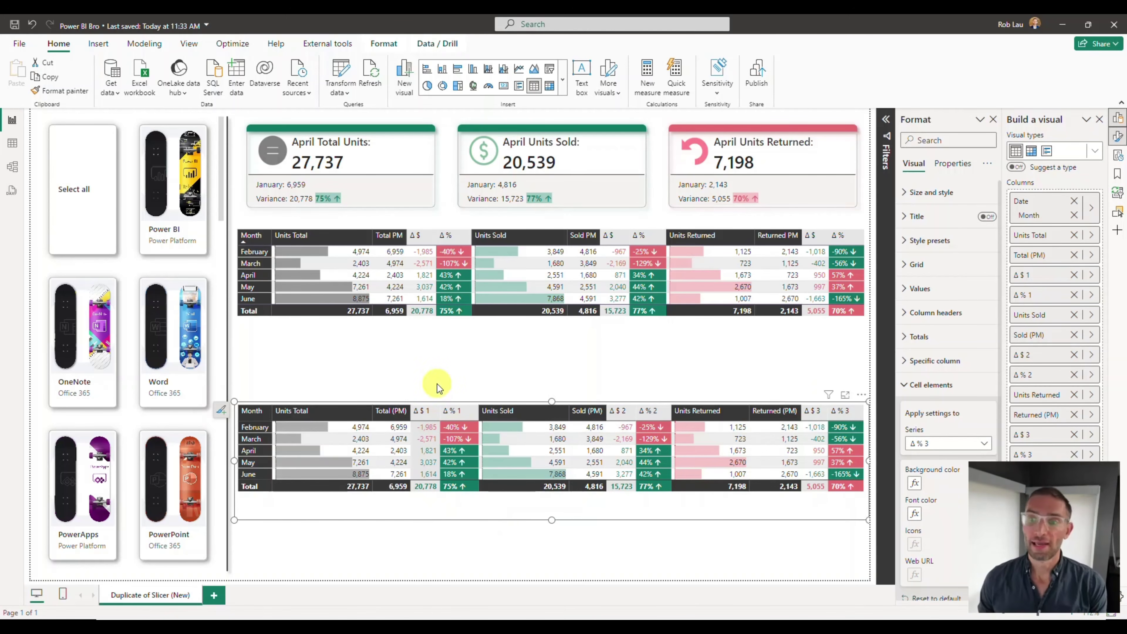
scroll(950, 471, down, 3)
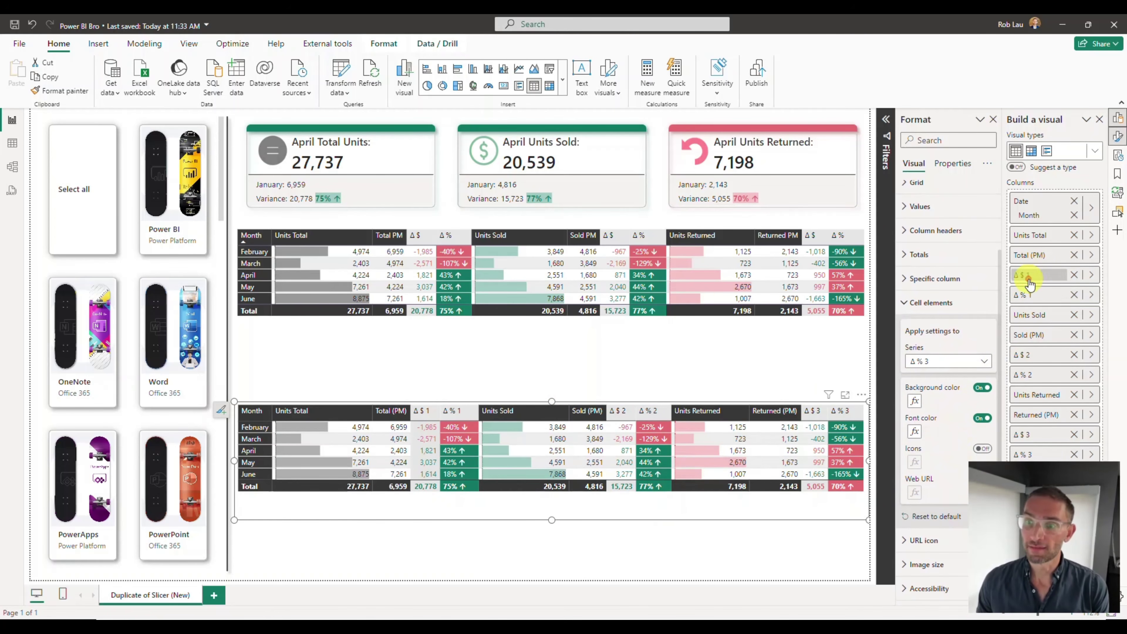
double_click(1043, 276)
key(BackSpace)
key(BackSpace)
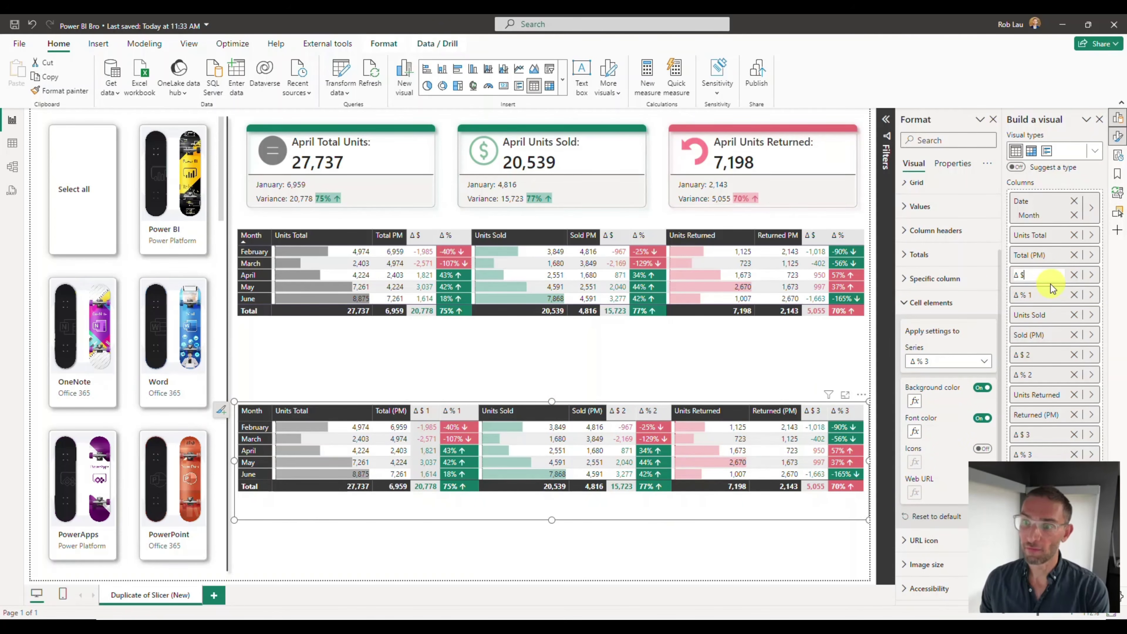
double_click(1042, 294)
key(BackSpace)
key(BackSpace)
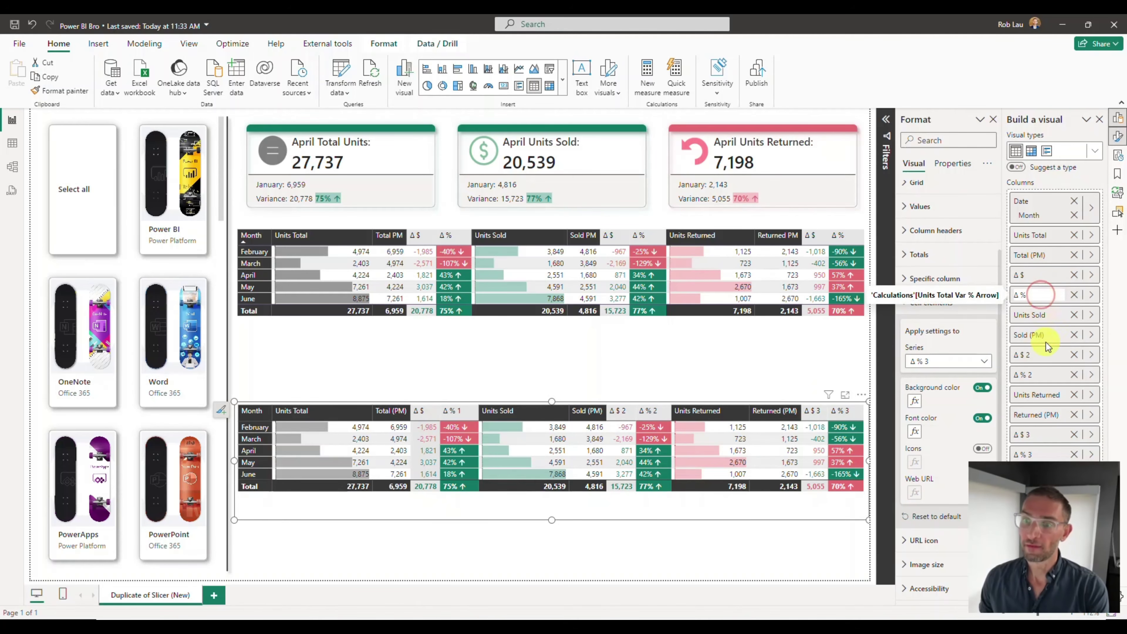
Rename both the Δ $ 2 and Δ $ 3 columns of the lower table to Δ $
double_click(1043, 354)
key(BackSpace)
key(BackSpace)
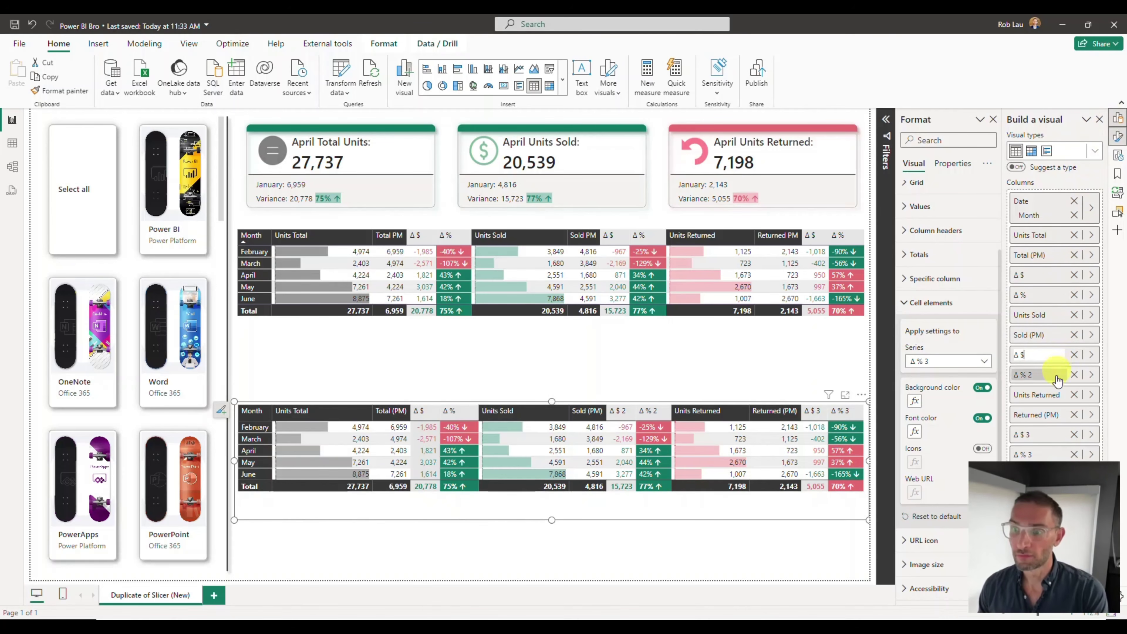
double_click(1039, 435)
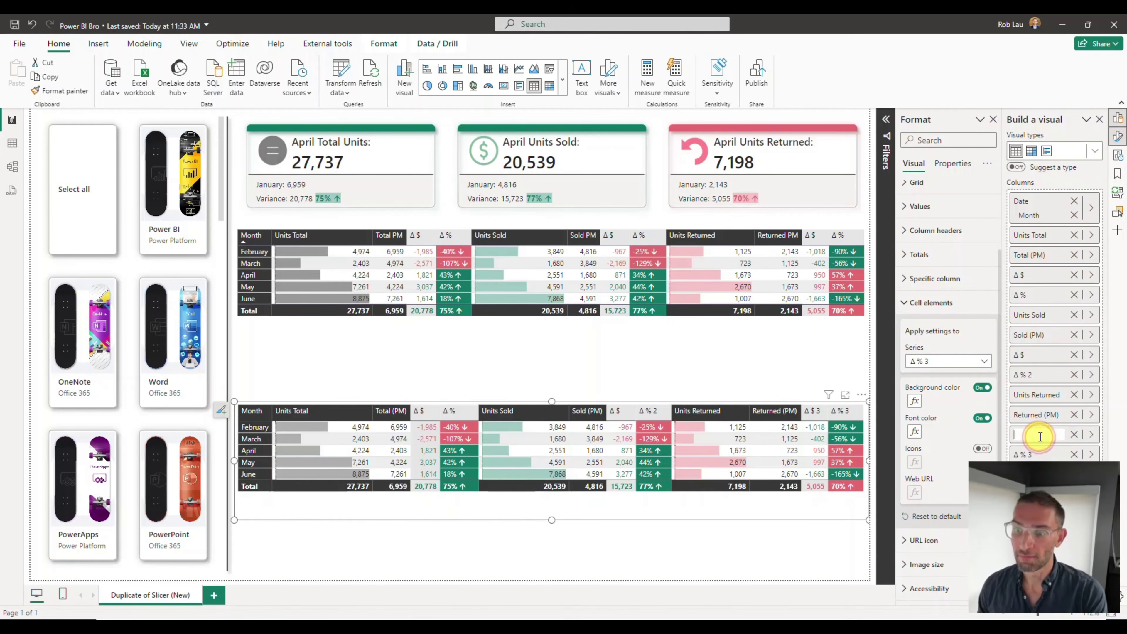
click(1041, 436)
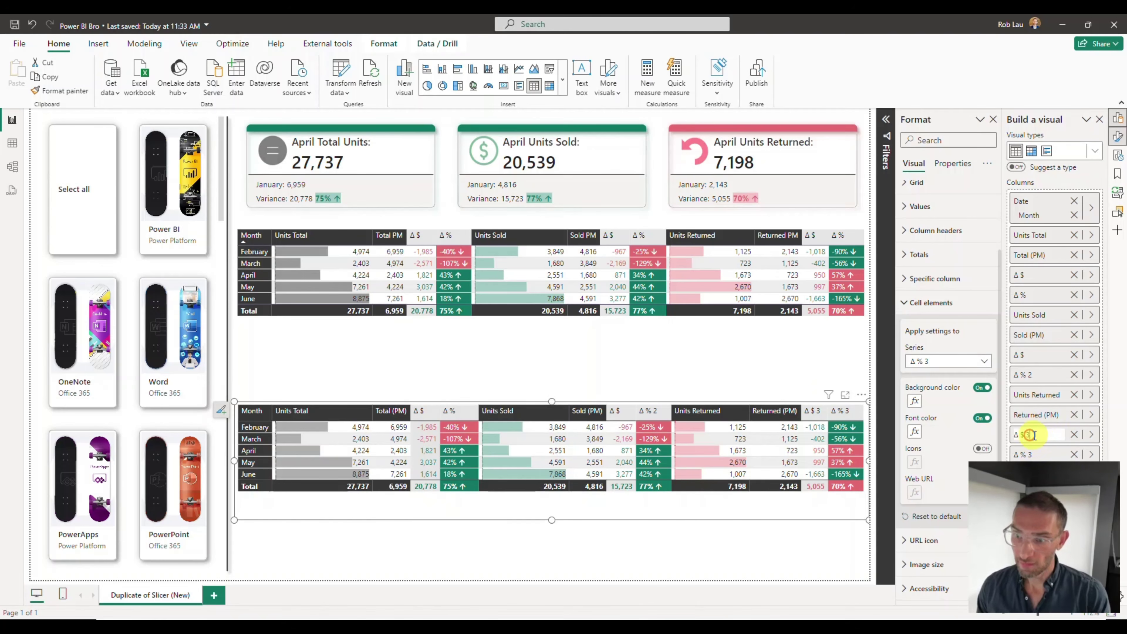
key(BackSpace)
key(BackSpace)
Try to rename the Δ % 3 column of the lower table to Δ %
double_click(1042, 454)
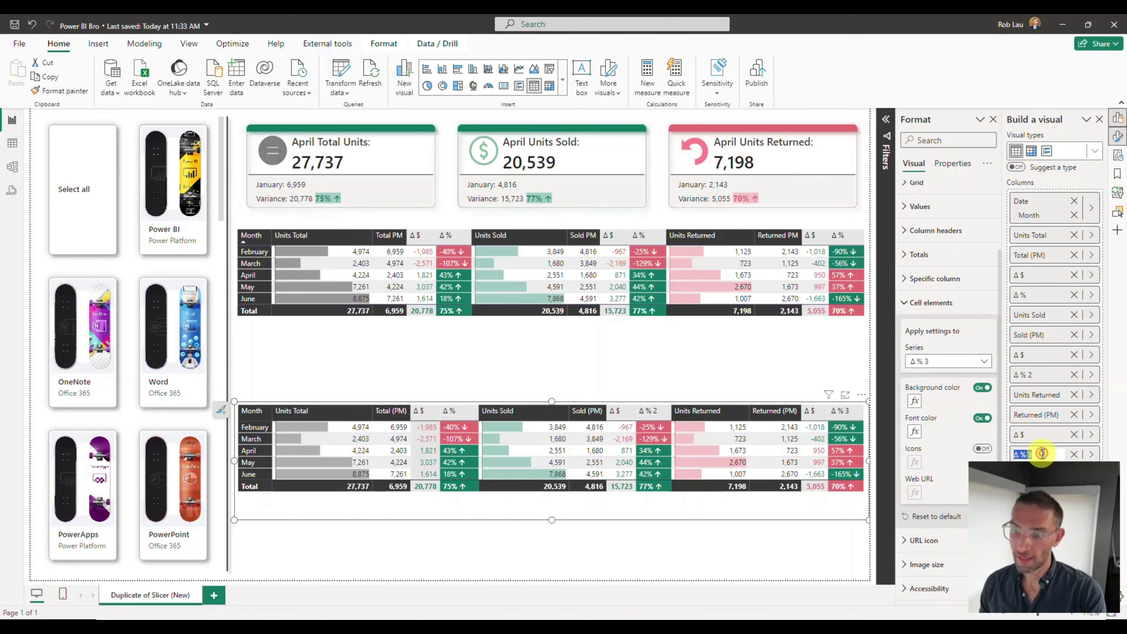
click(1045, 454)
key(BackSpace)
key(BackSpace)
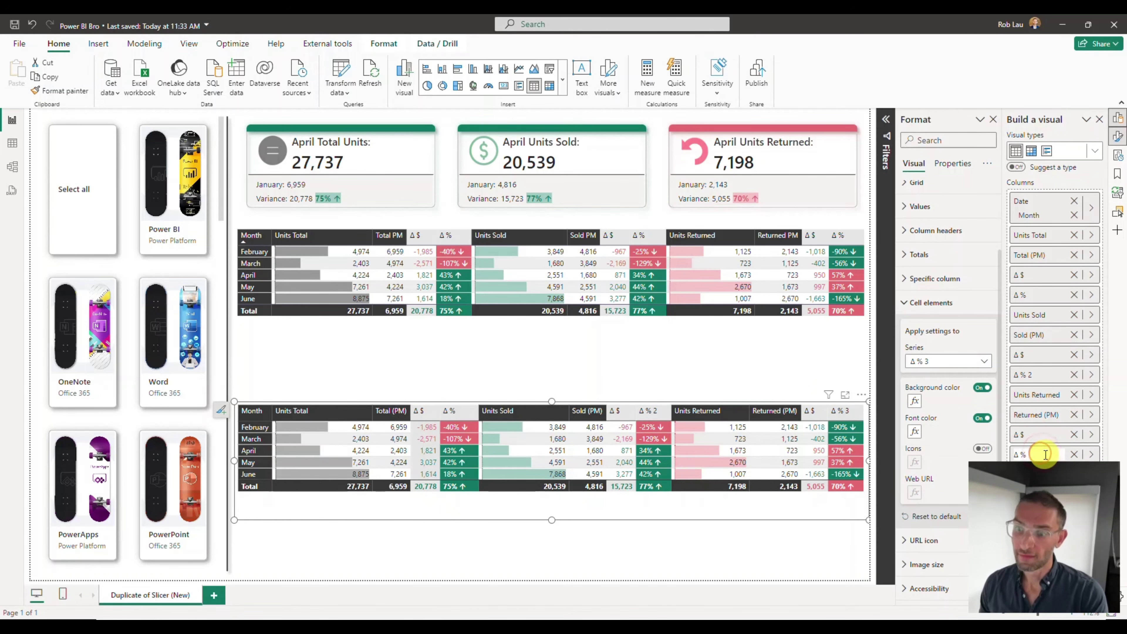
click(815, 543)
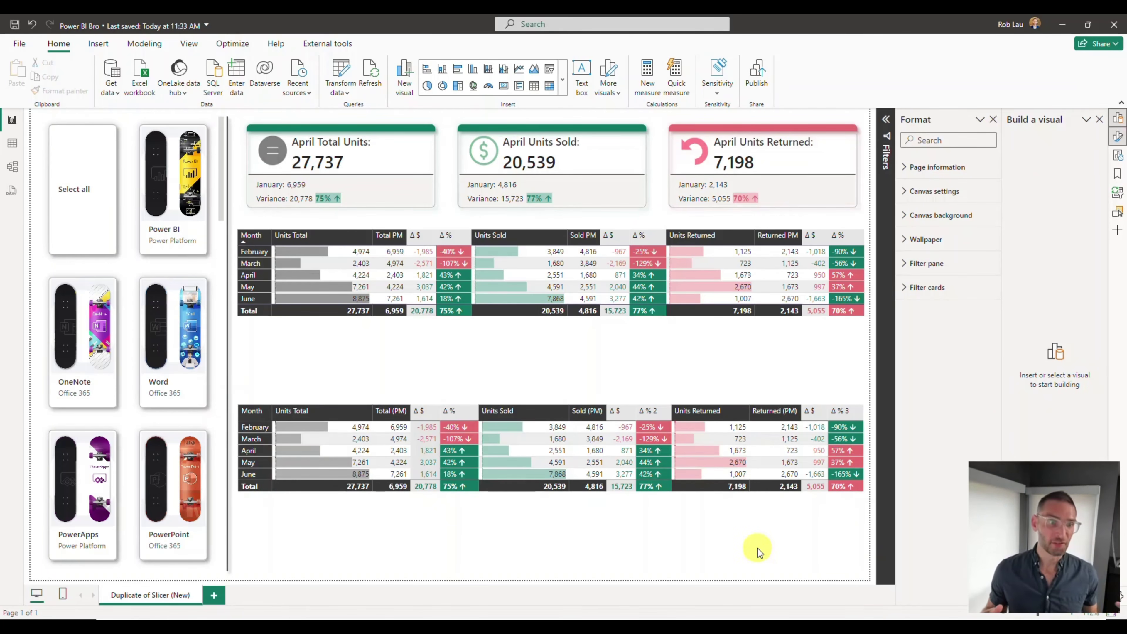
Test the lower table's cross-filtering by selecting March and May in turn, and clear the selection
click(259, 438)
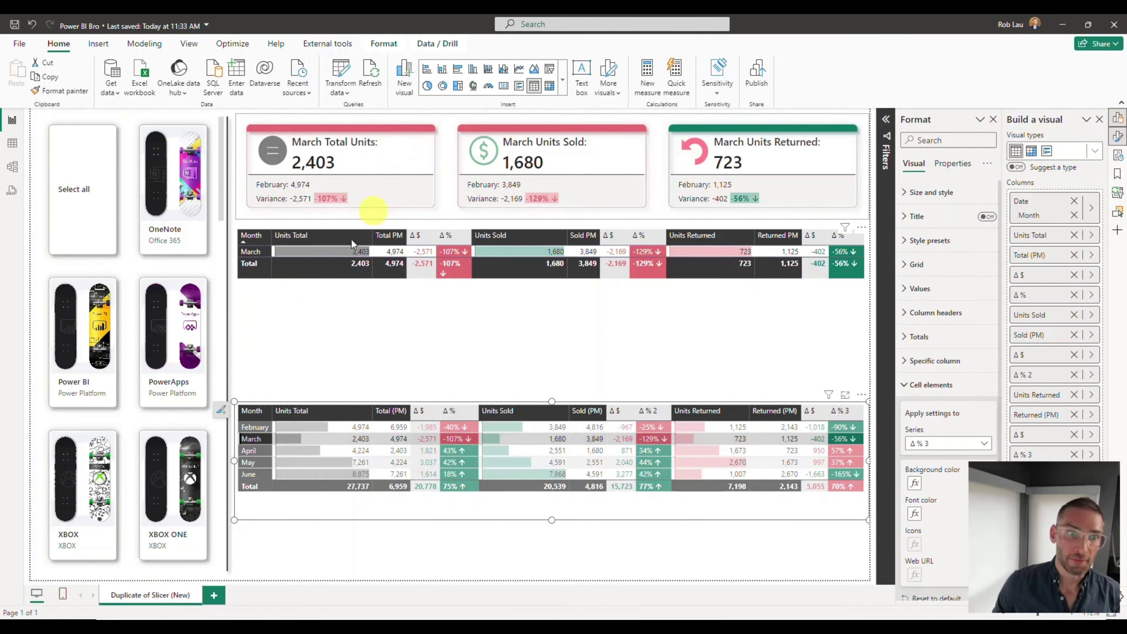
click(252, 466)
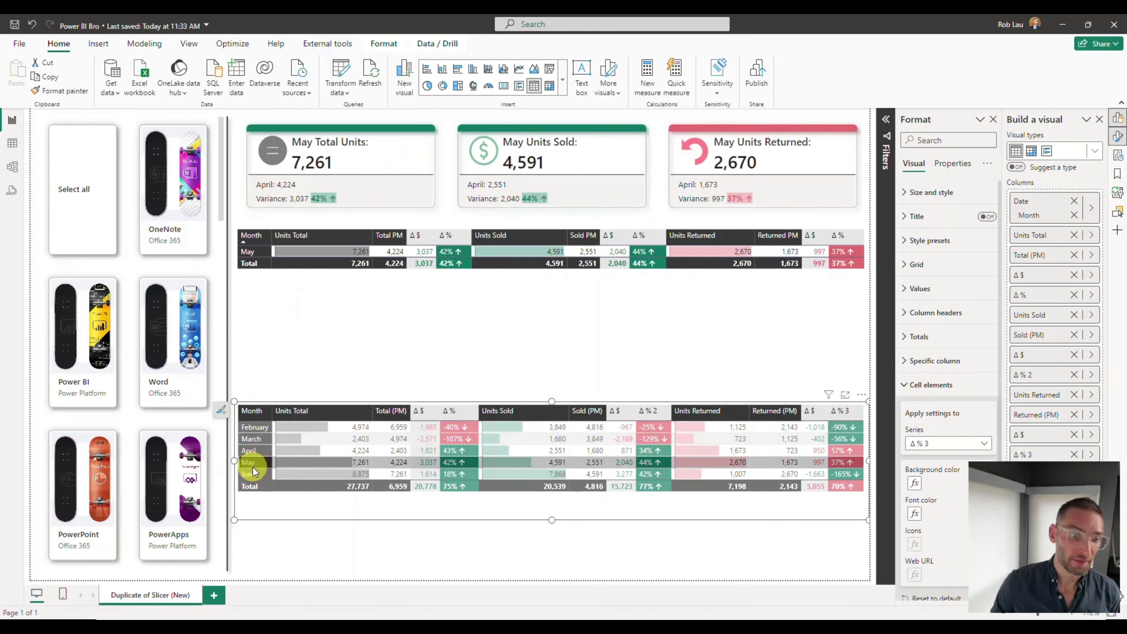
click(253, 466)
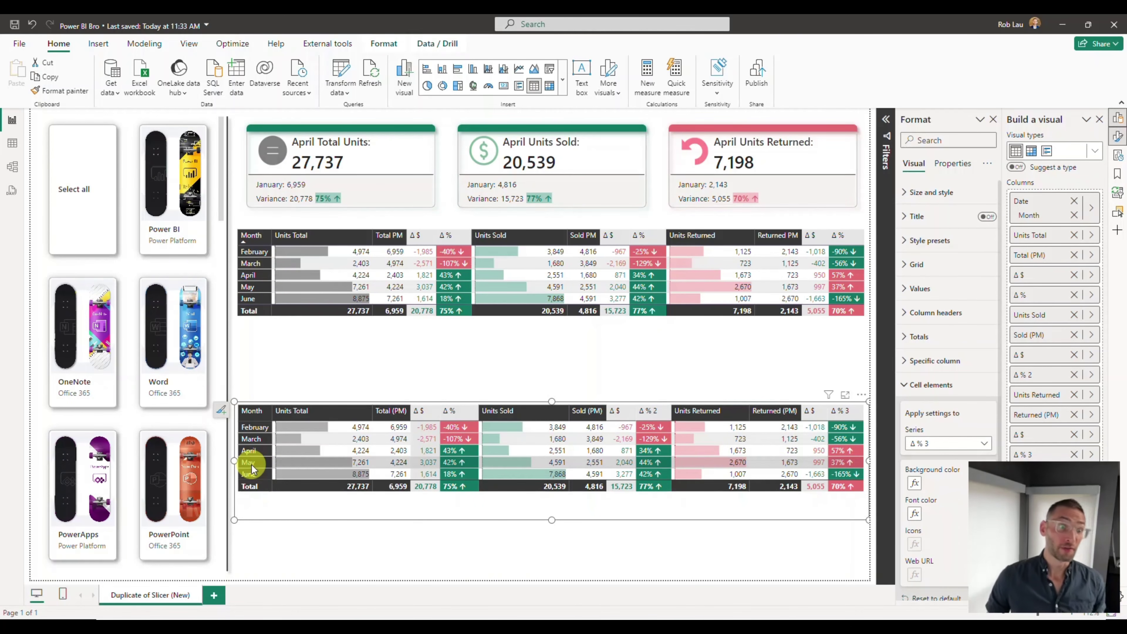
click(499, 556)
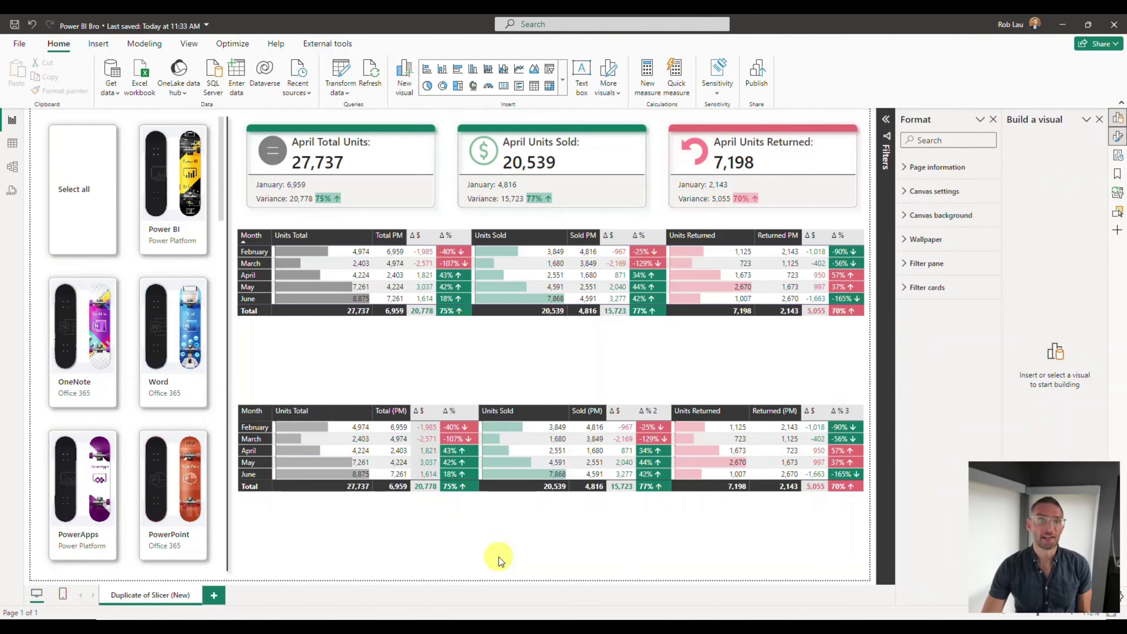